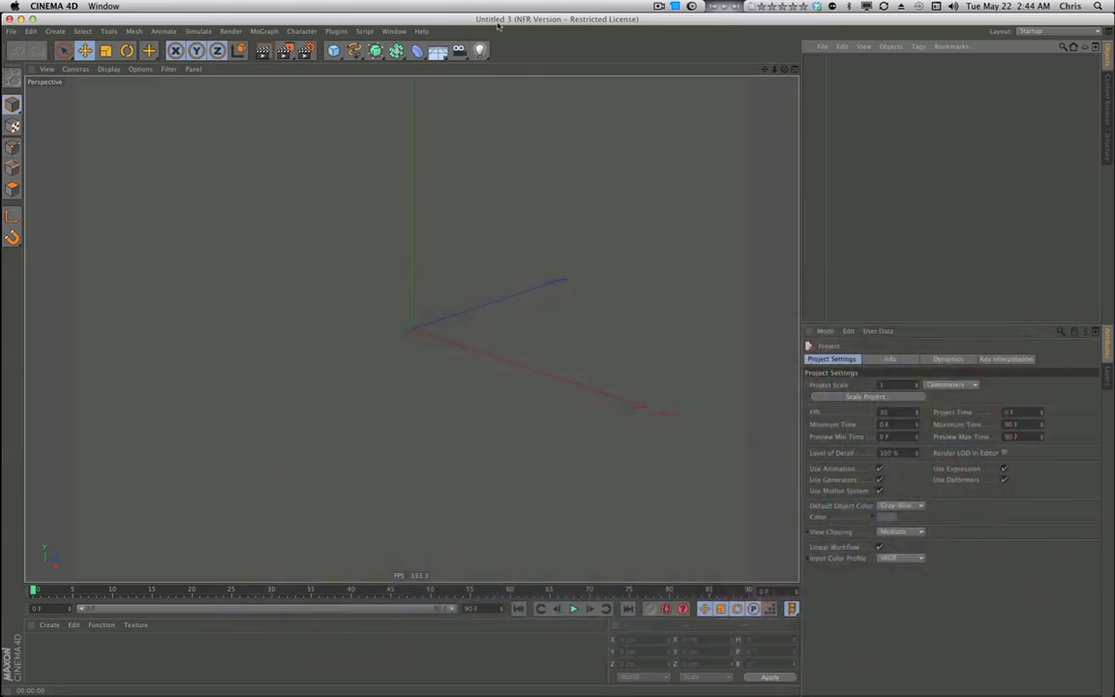
Add a Helix spline and set its height to 0 cm to flatten it into the XY plane.
left_click(354, 50)
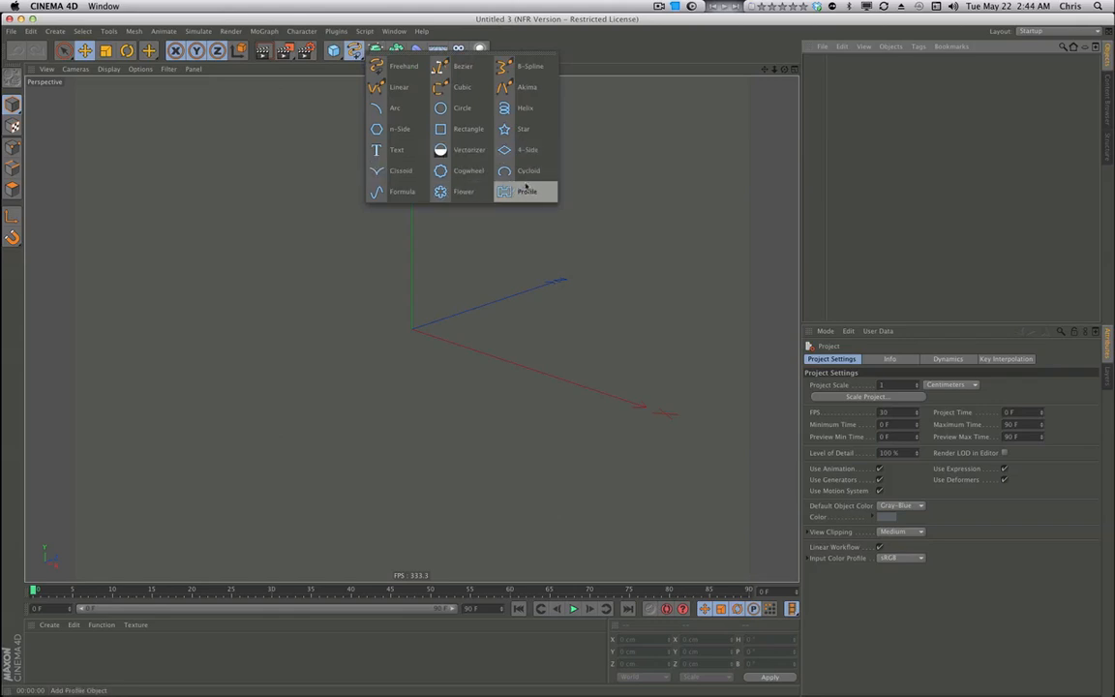
left_click(527, 108)
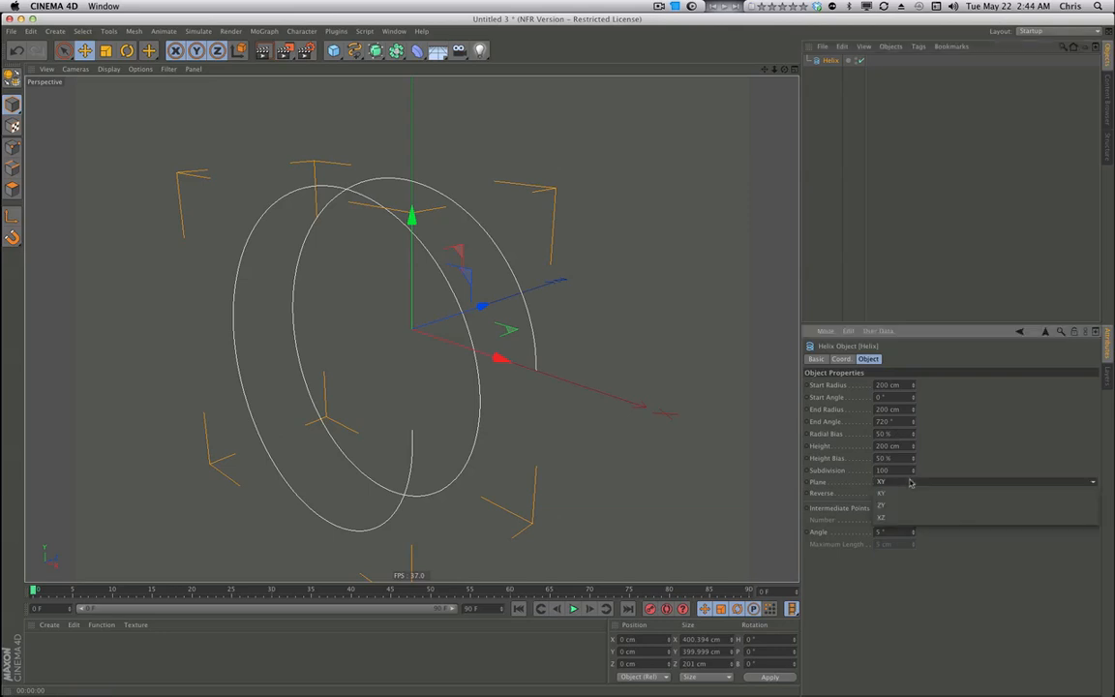
left_click(917, 482)
left_click(964, 446)
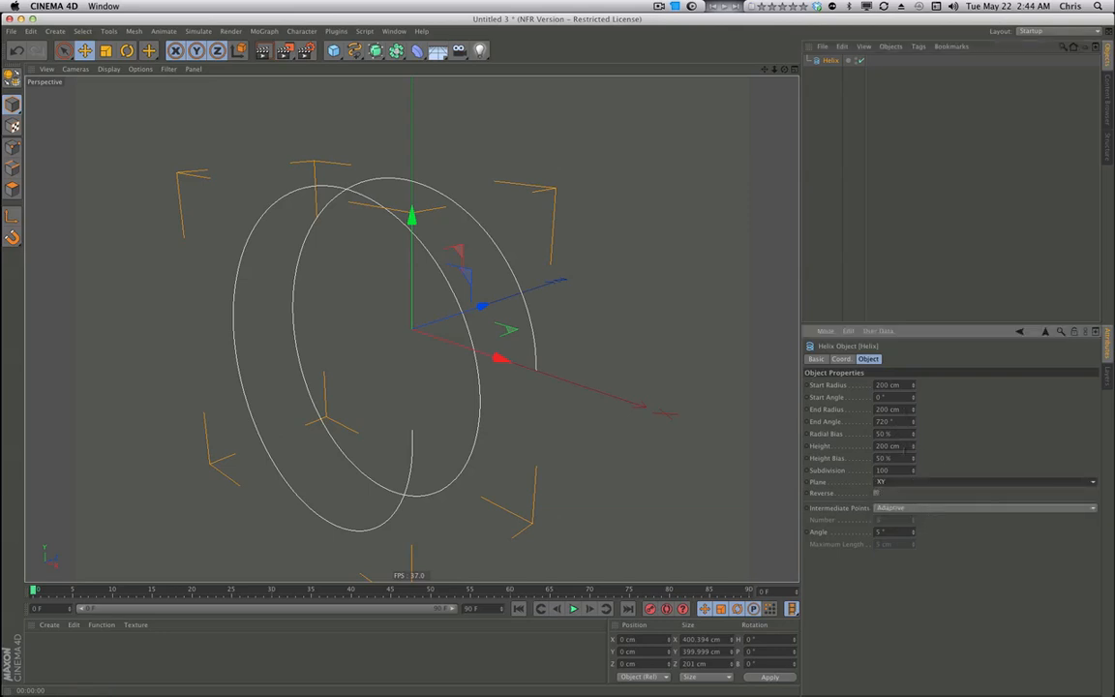
double_click(906, 446)
type("0")
key("Return")
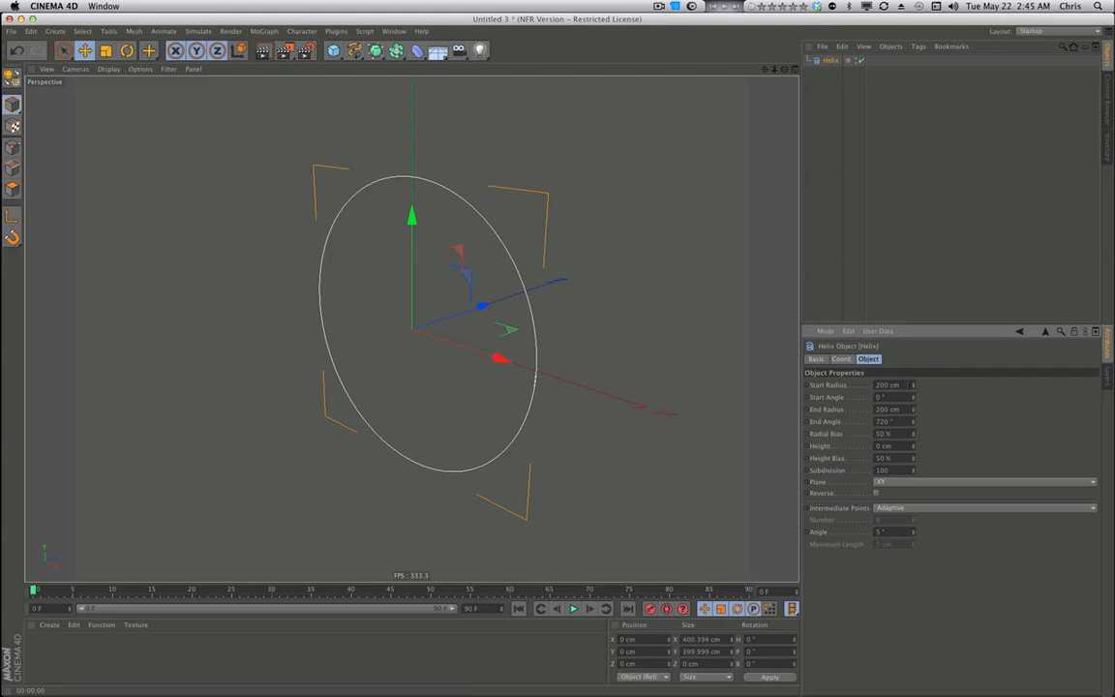
Set the helix's start radius to 0 cm, end radius to 362 cm and end angle to 260°.
double_click(907, 385)
type("0")
key("Return")
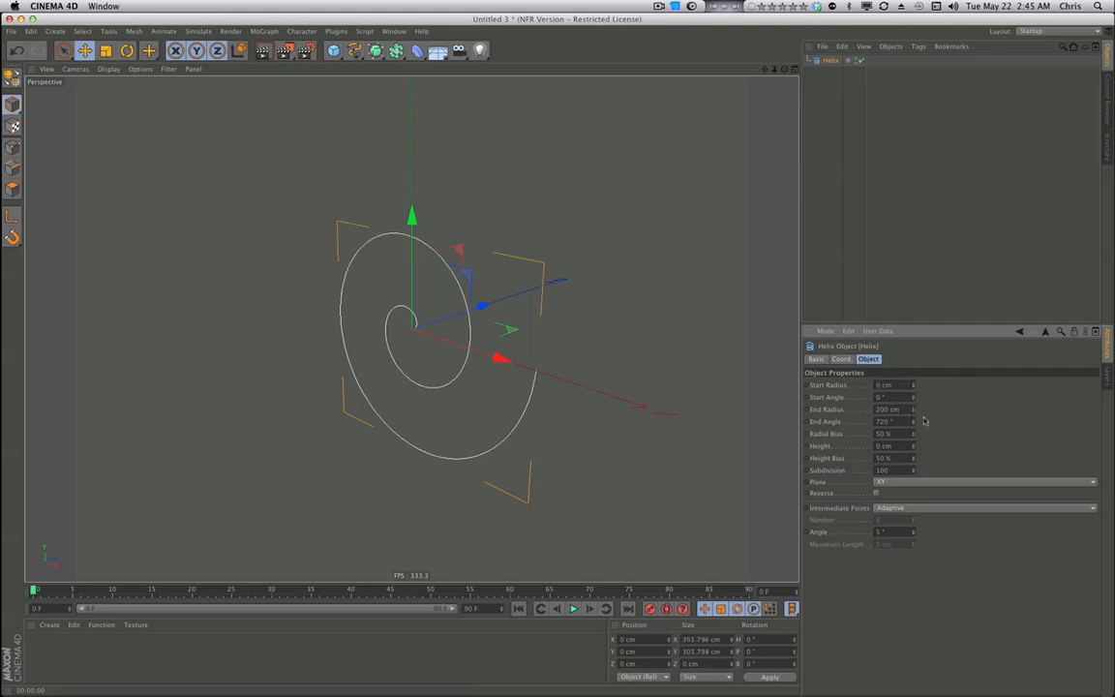
left_click_drag(912, 413, 912, 360)
left_click_drag(903, 409, 824, 397)
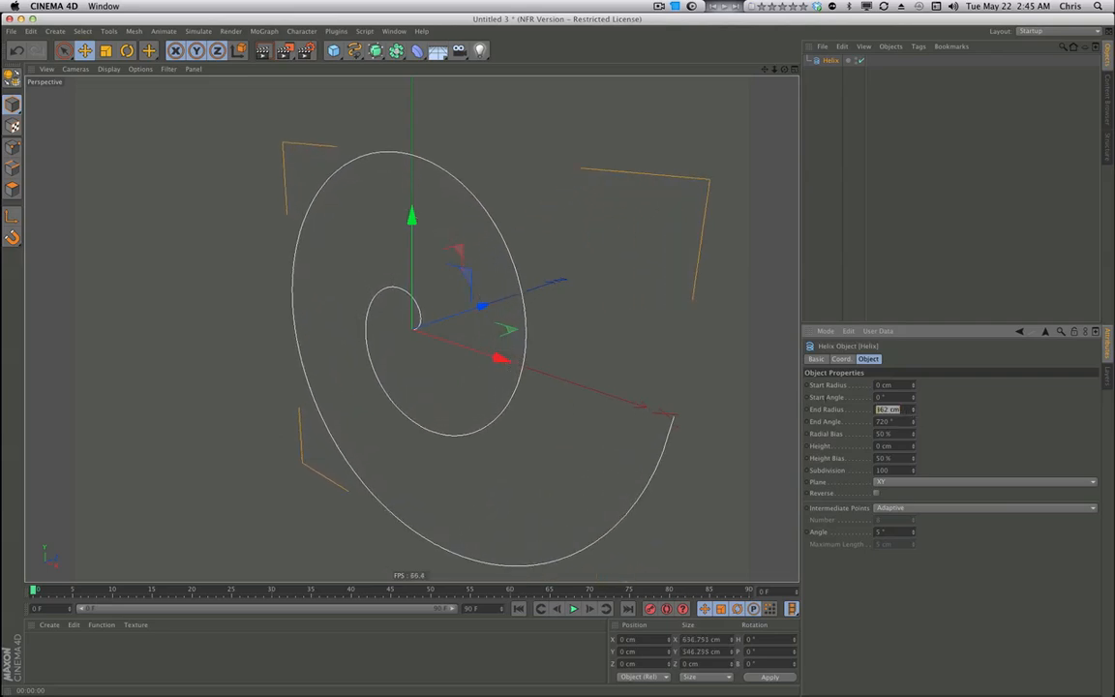
mouse_move(911, 422)
left_mouse_down()
mouse_move(912, 511)
mouse_move(913, 422)
left_mouse_up()
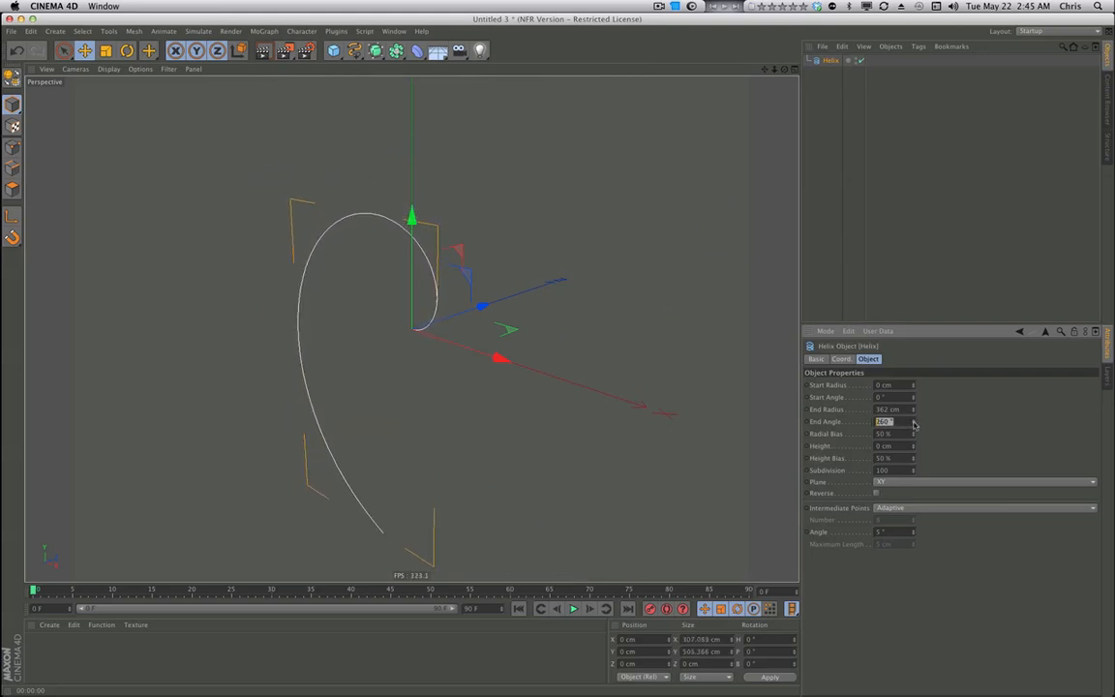
Set the helix's radial bias to 25%.
left_click_drag(501, 403, 571, 374, "alt")
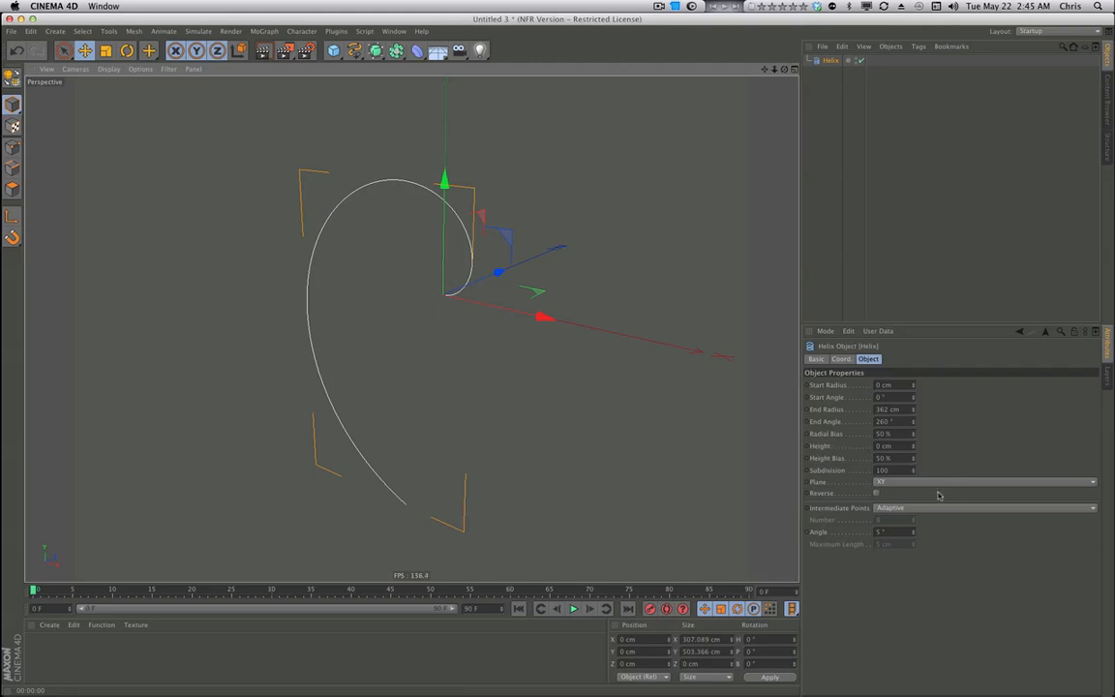
left_click_drag(911, 437, 883, 437)
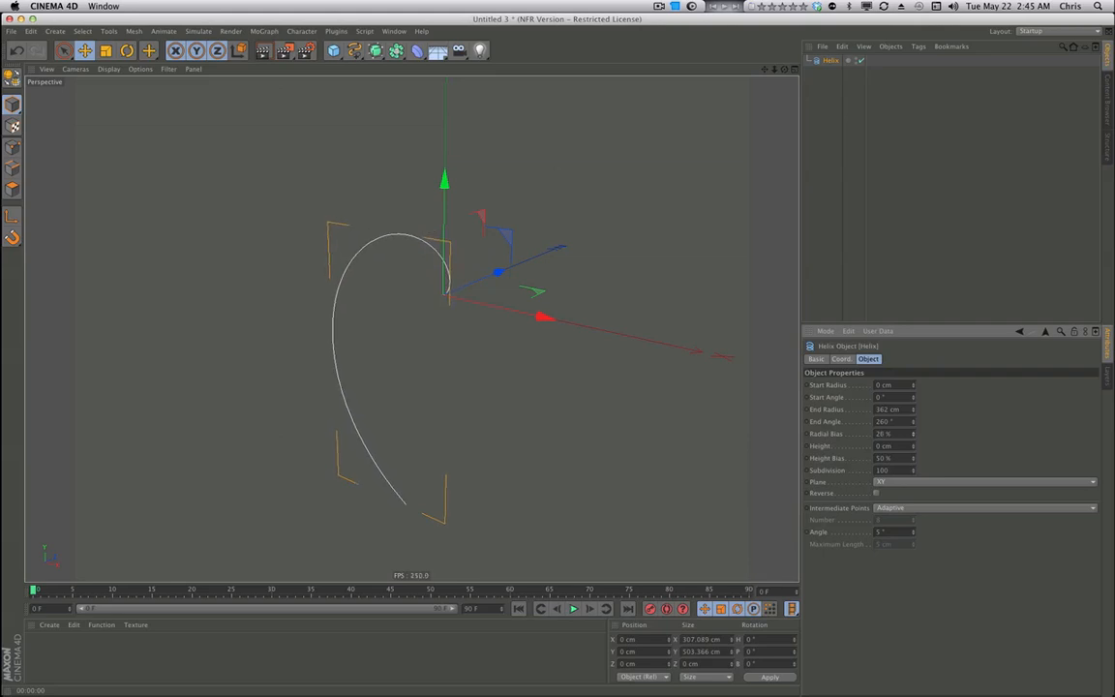
left_click(913, 437)
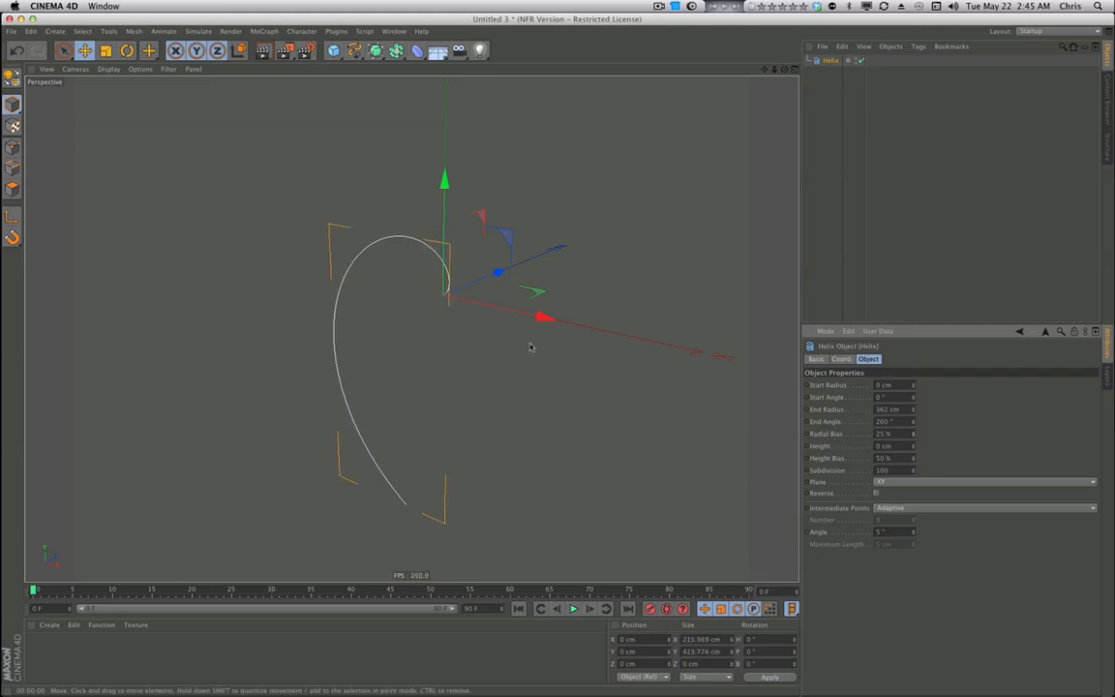
left_click_drag(529, 346, 582, 331, "alt")
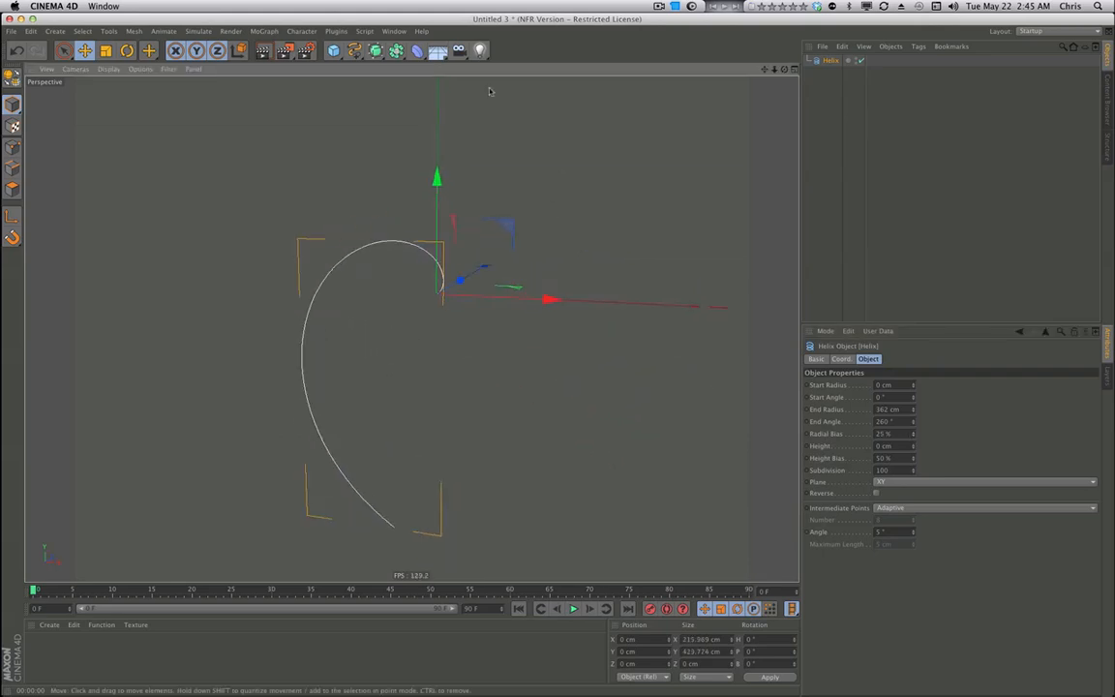
Add a MoGraph Cloner with a new cube nested inside it, and scale the cube down uniformly to about 32 cm.
left_click(302, 31)
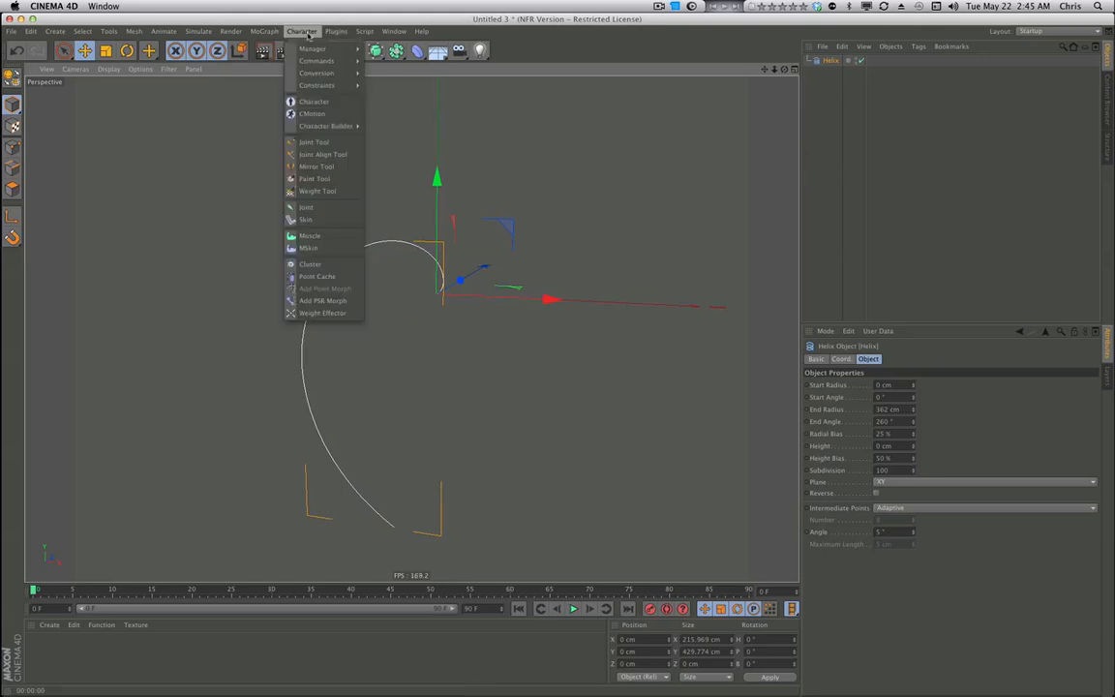
left_click(318, 4)
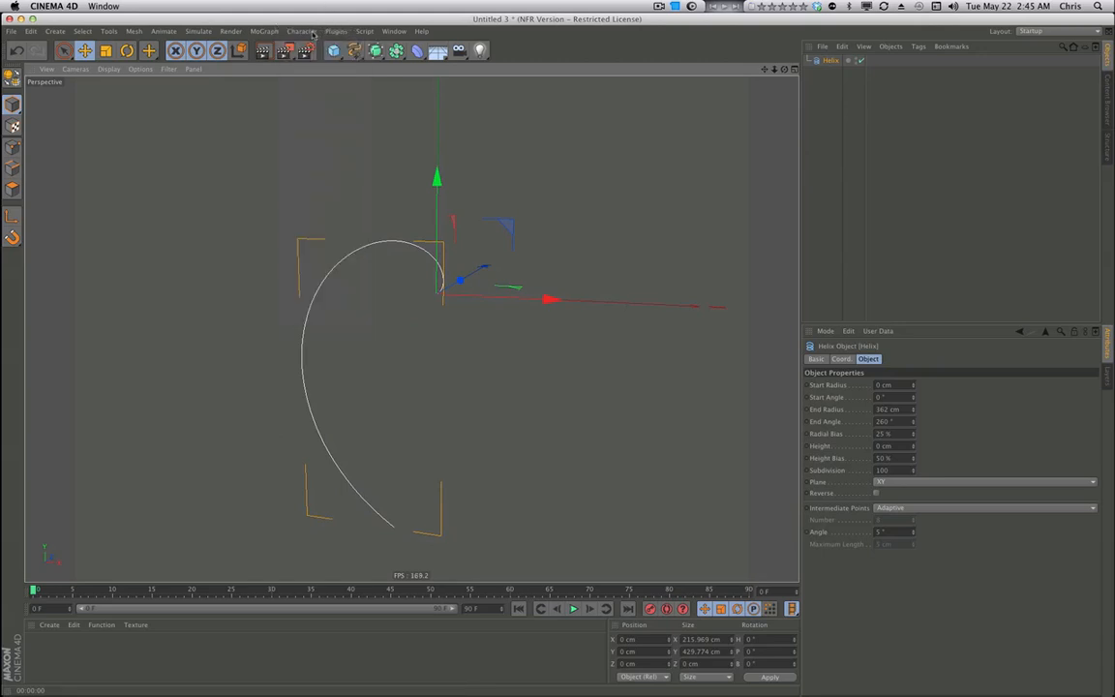
left_click(265, 31)
left_click(285, 118)
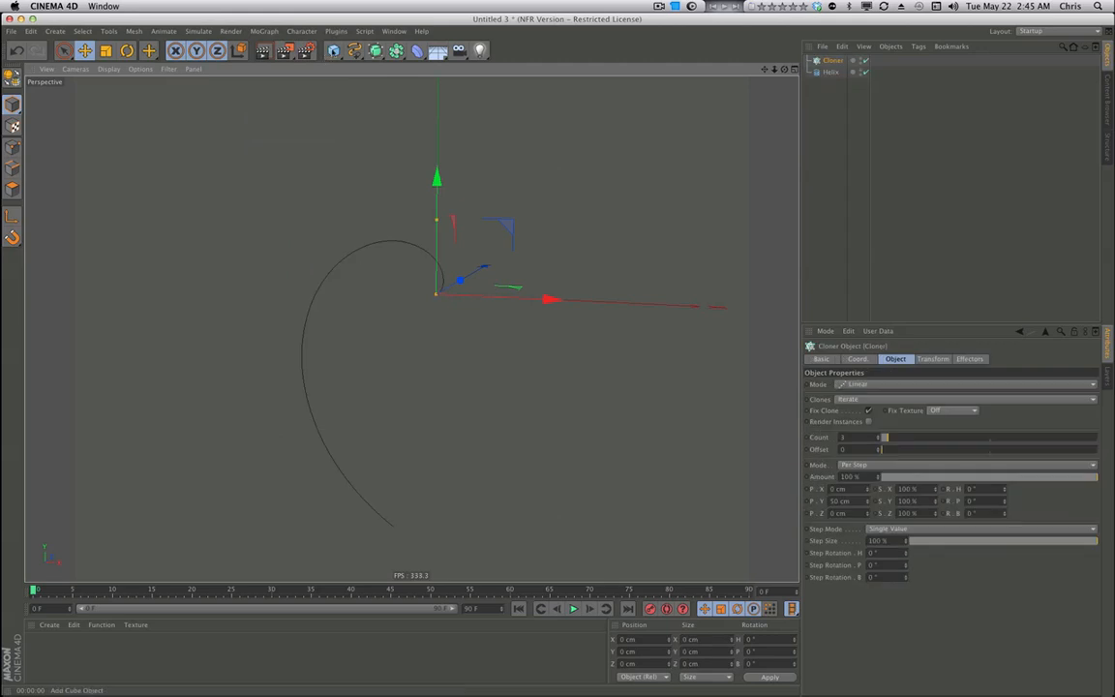
left_click(333, 50)
left_click_drag(832, 61, 836, 74)
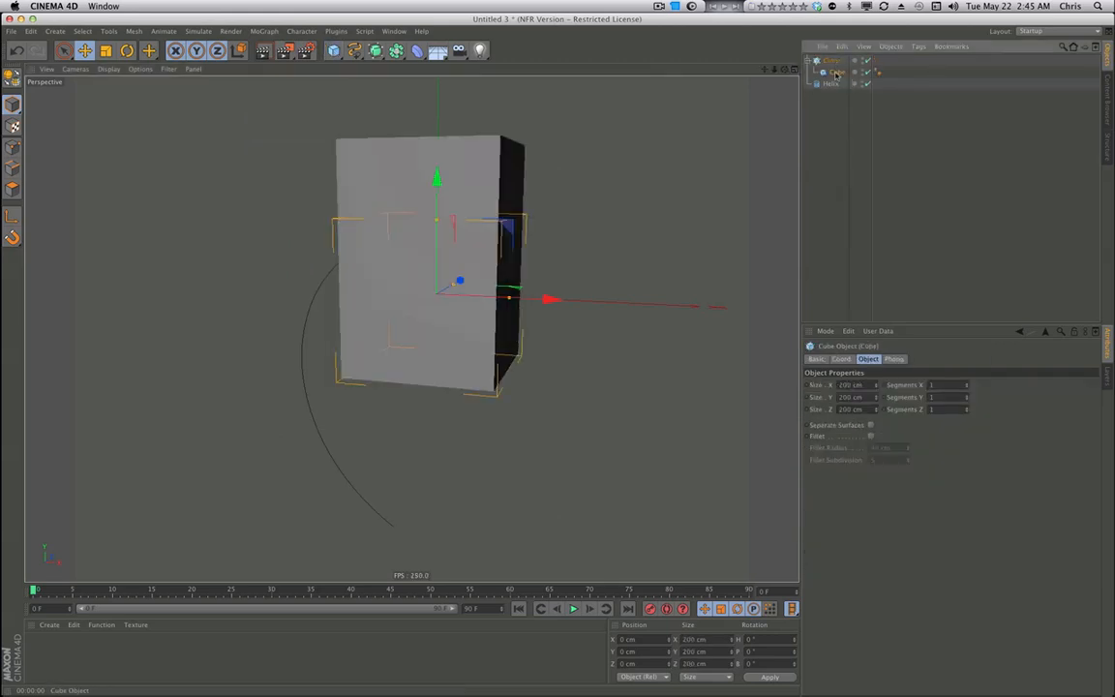
key("t")
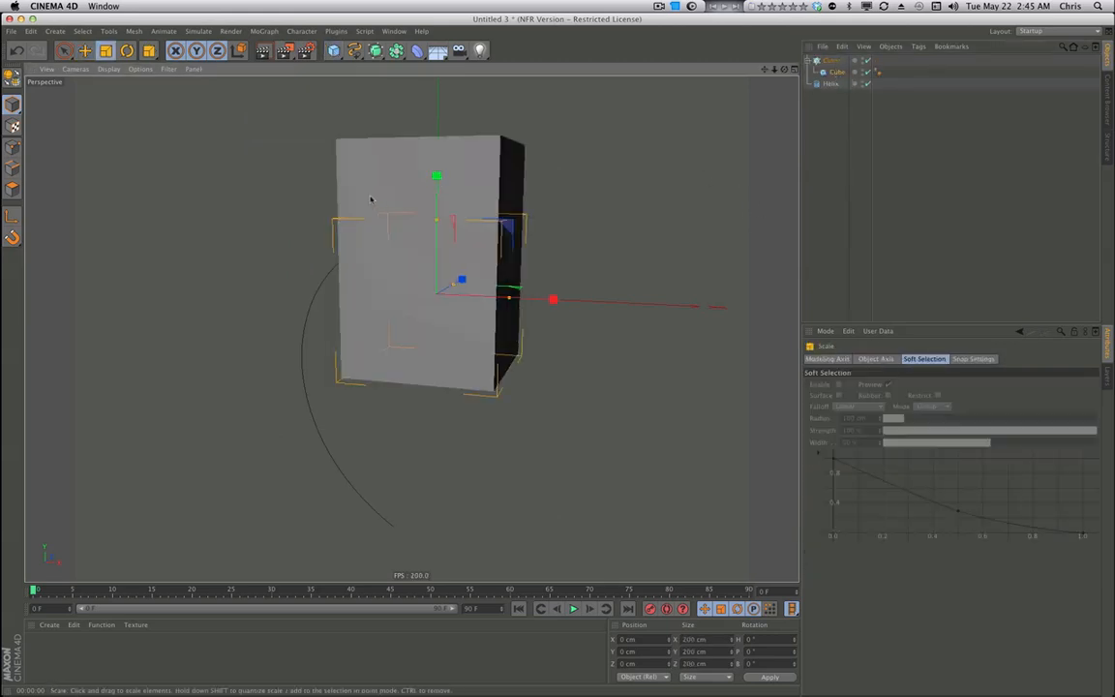
mouse_move(678, 145)
left_mouse_down()
mouse_move(398, 291)
mouse_move(351, 293)
mouse_move(367, 291)
left_mouse_up()
Clone the cube along the helix by using the Cloner's Object mode with Even distribution.
left_click(830, 60)
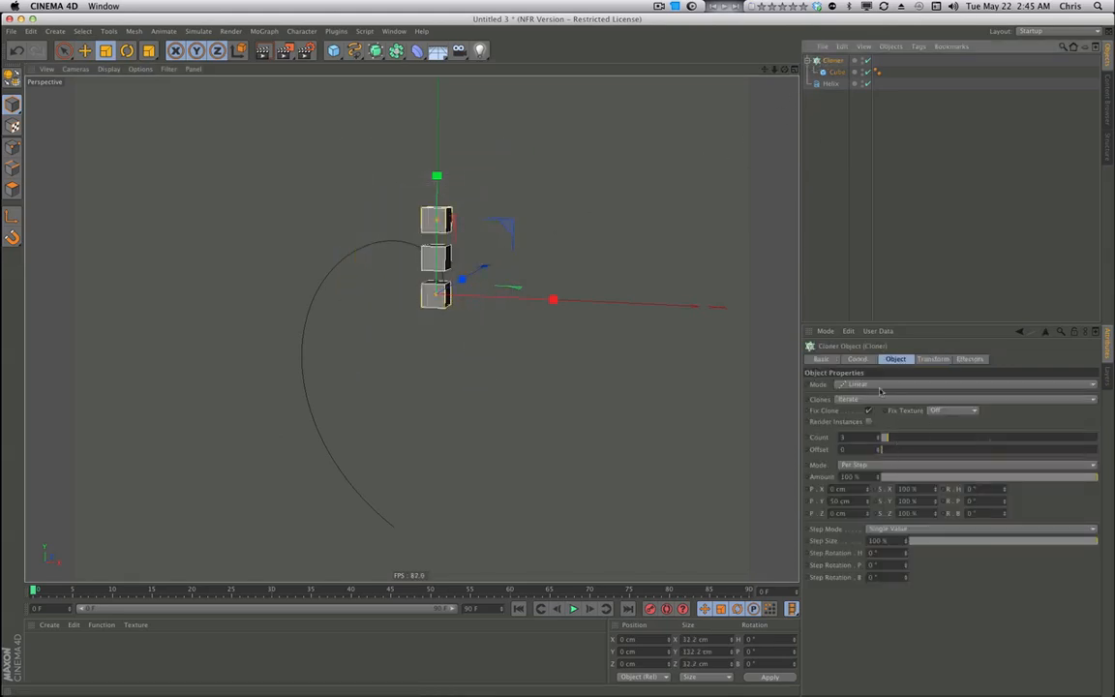
left_click(881, 386)
left_click(868, 400)
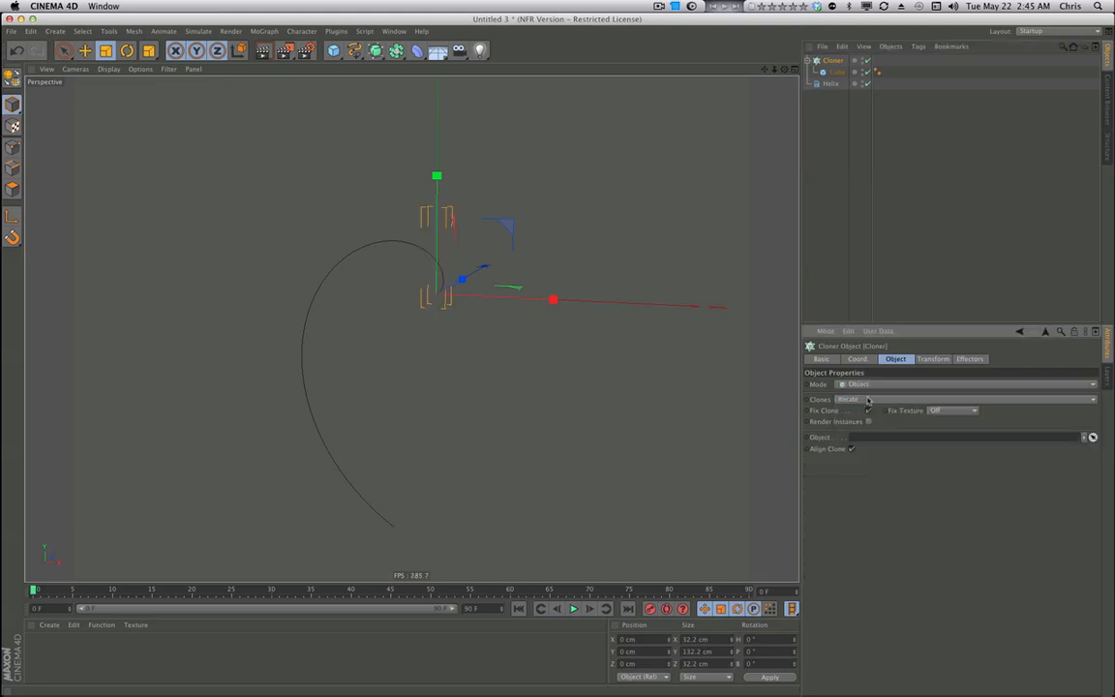
left_click_drag(830, 84, 911, 440)
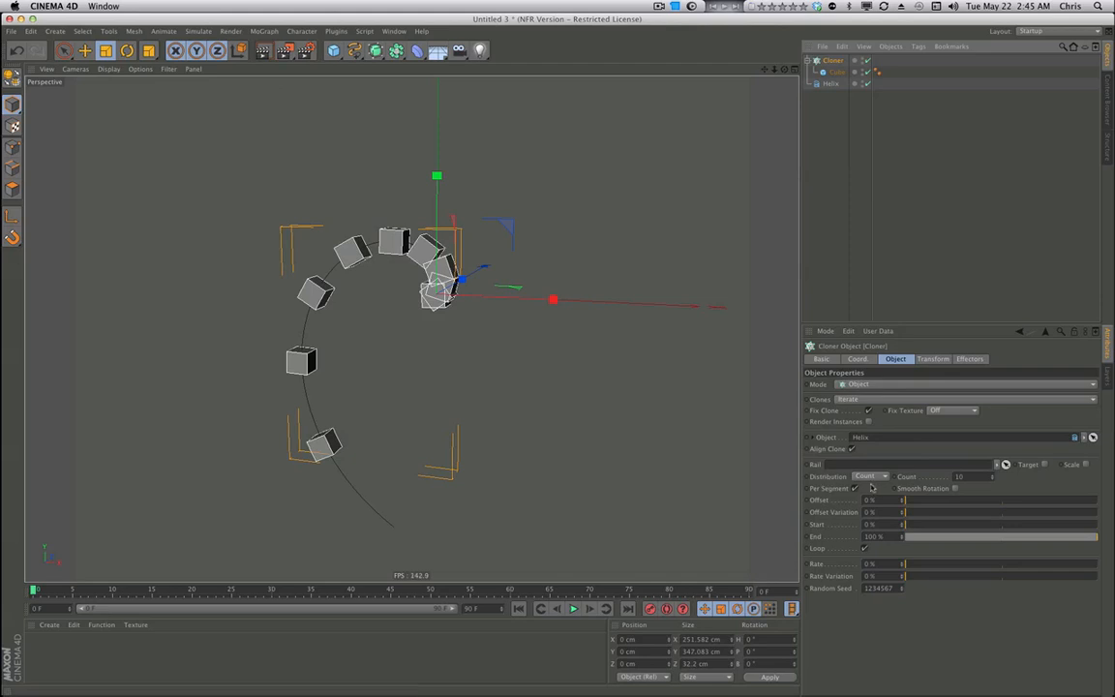
left_click(876, 477)
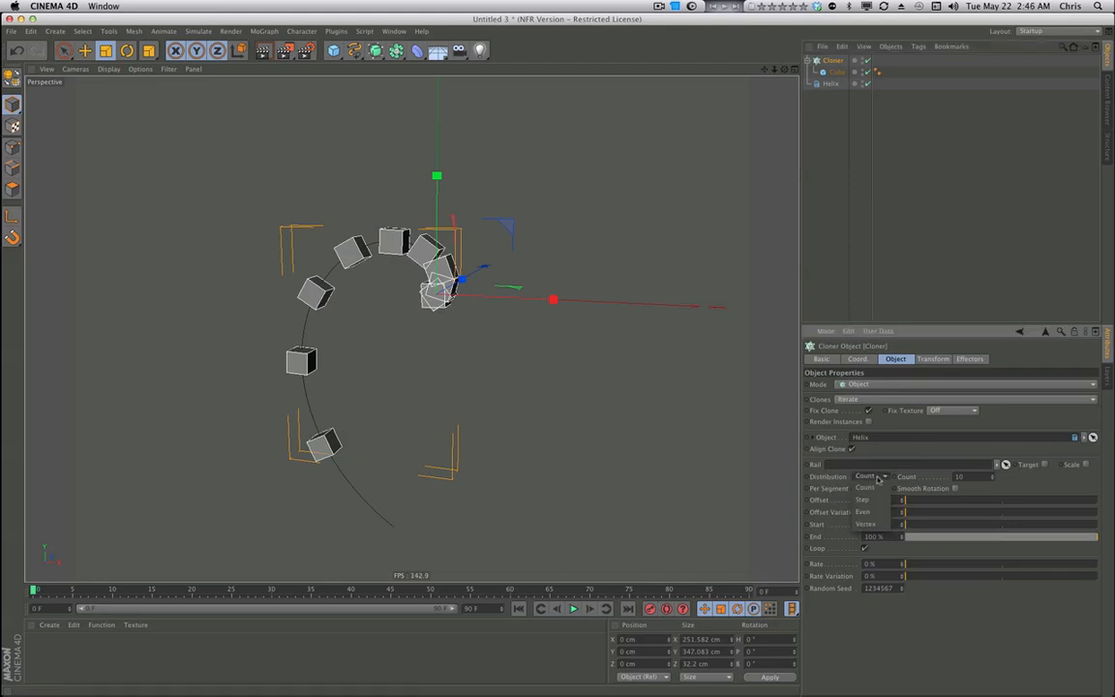
left_click(876, 512)
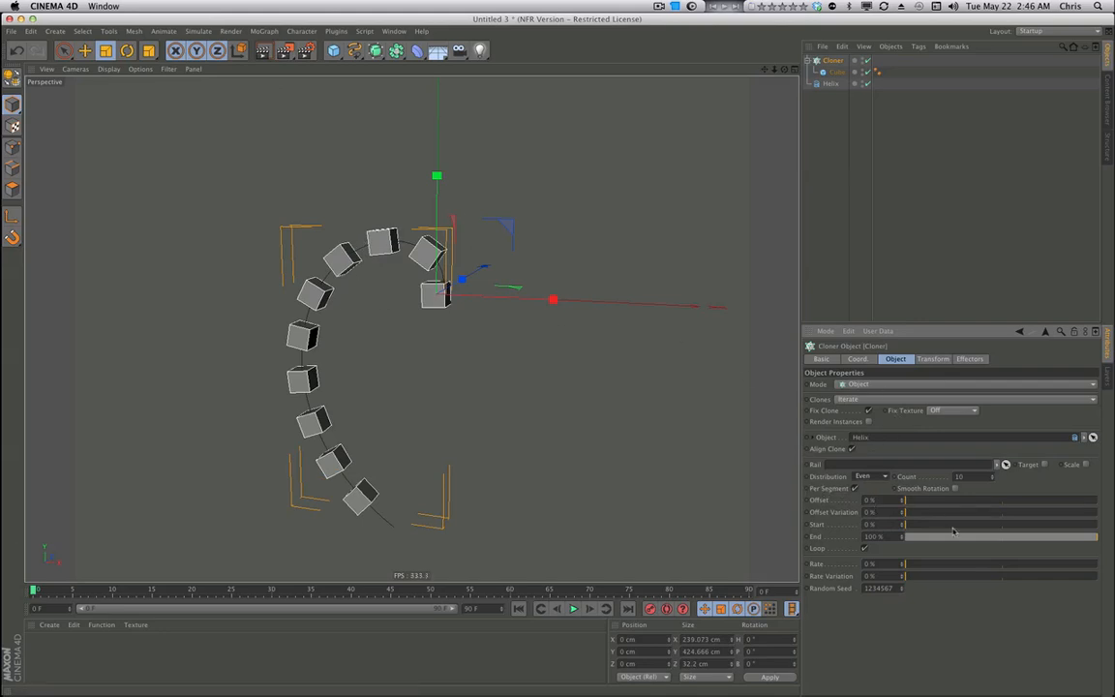
Play the animation and set the Cloner's rate to 1% so the cubes travel along the helix.
left_click_drag(884, 564, 832, 560)
key("F8")
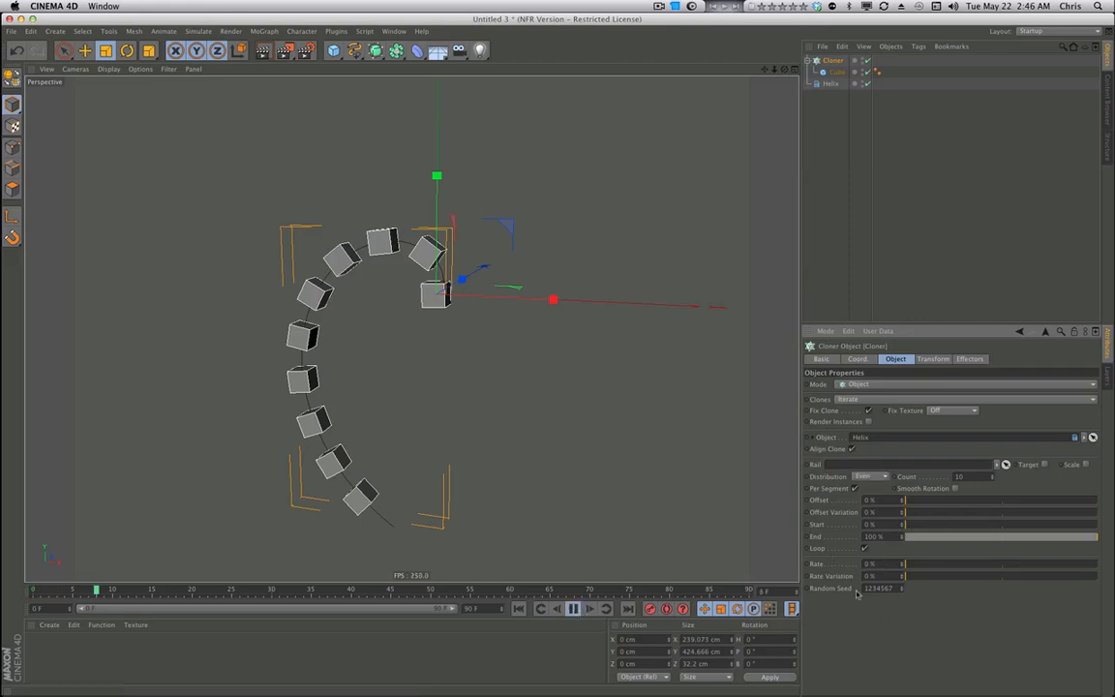
double_click(874, 565)
type("1")
key("Return")
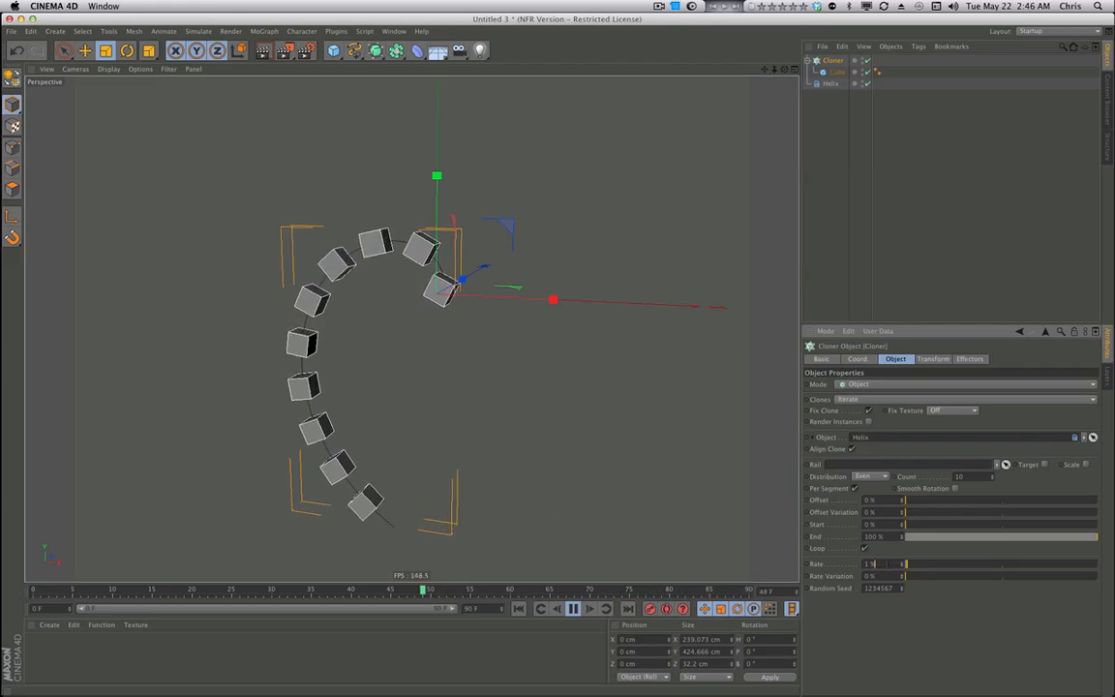
Reverse the cubes' travel along the helix, trying a Cloner rate of -10% and settling on -25%.
double_click(870, 564)
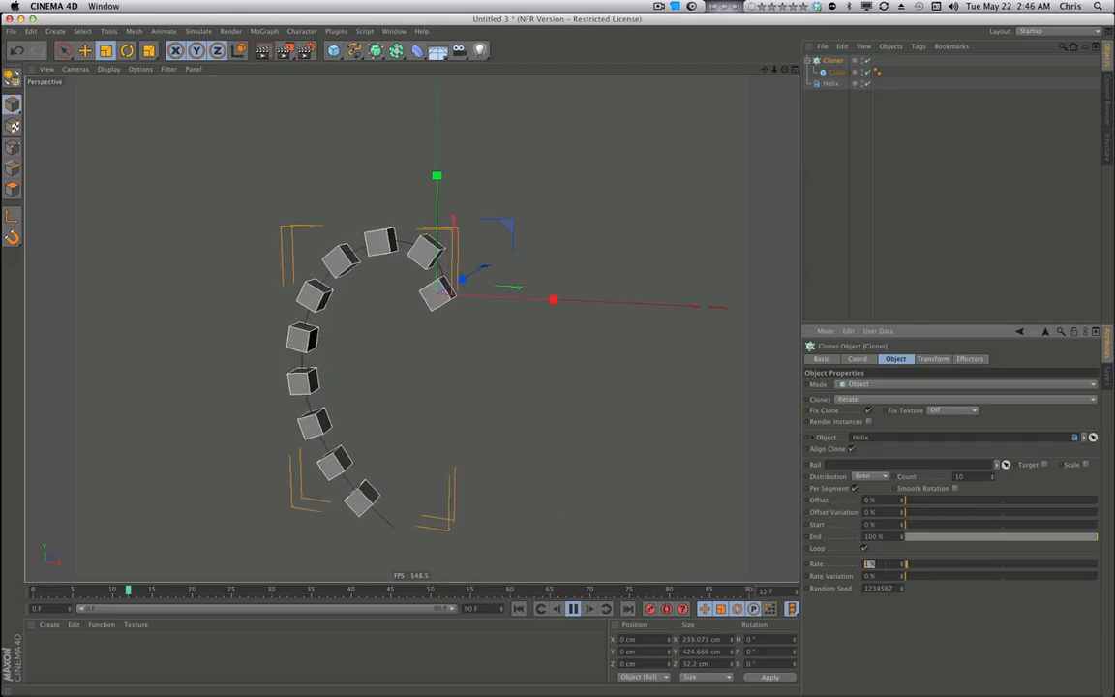
type("-10")
key("Return")
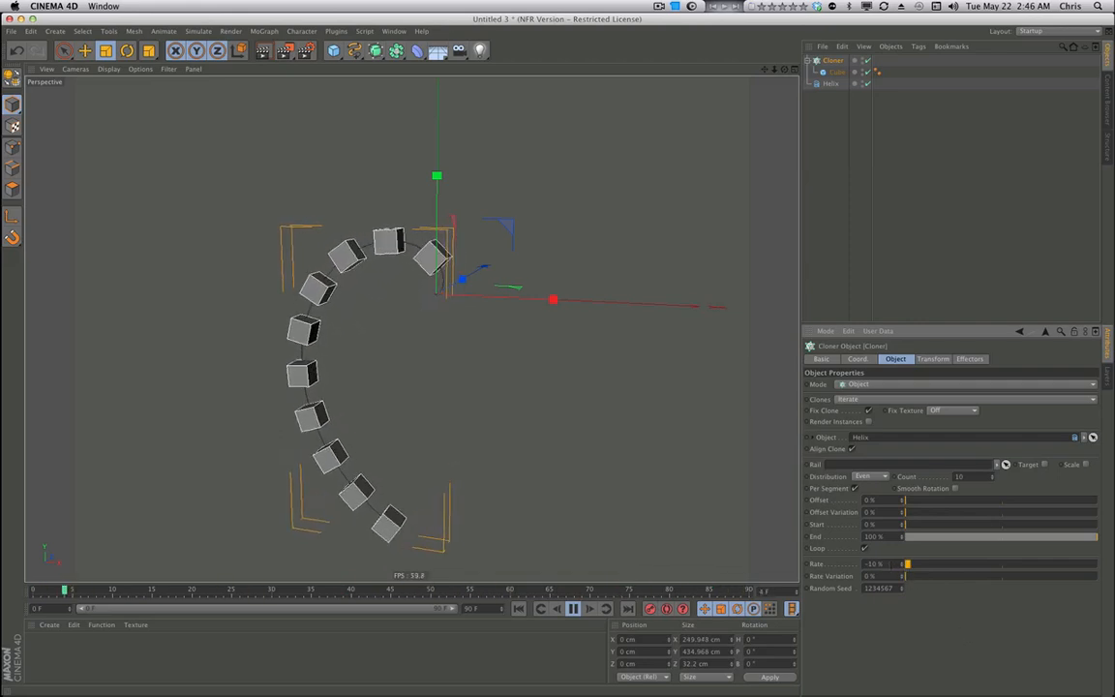
type("-25")
key("Return")
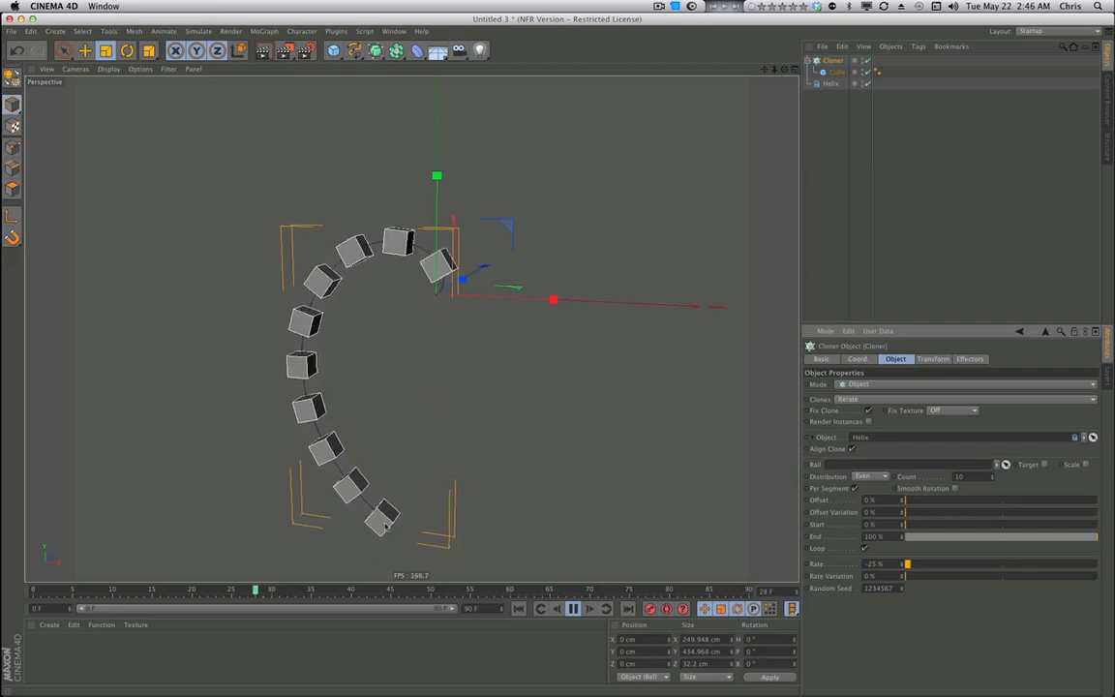
Set the helix's start radius to 7 cm.
left_click(830, 83)
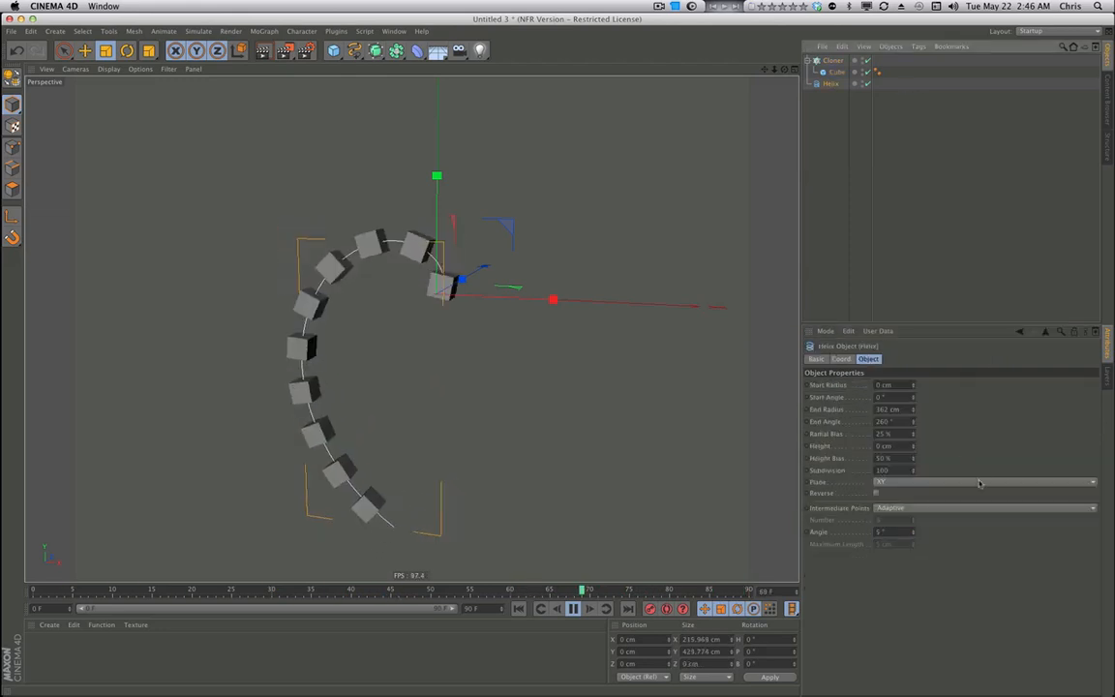
left_click(913, 384)
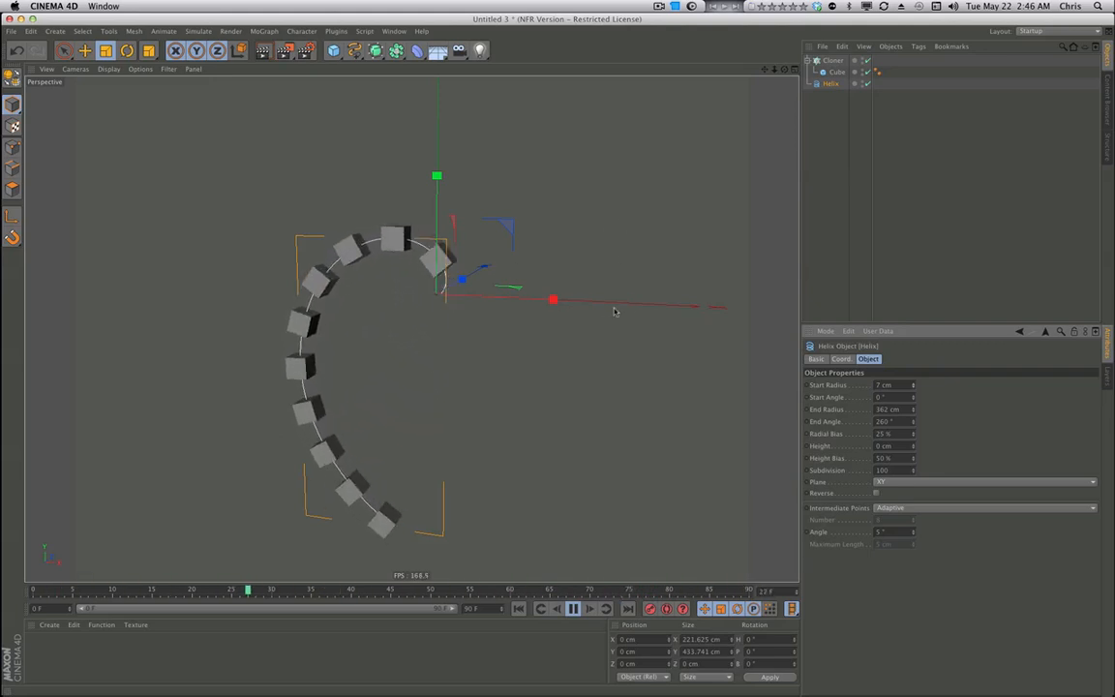
Add a second Cloner, nest the existing Cloner inside it, and set the outer one to Radial mode.
left_click(264, 31)
left_click(272, 121)
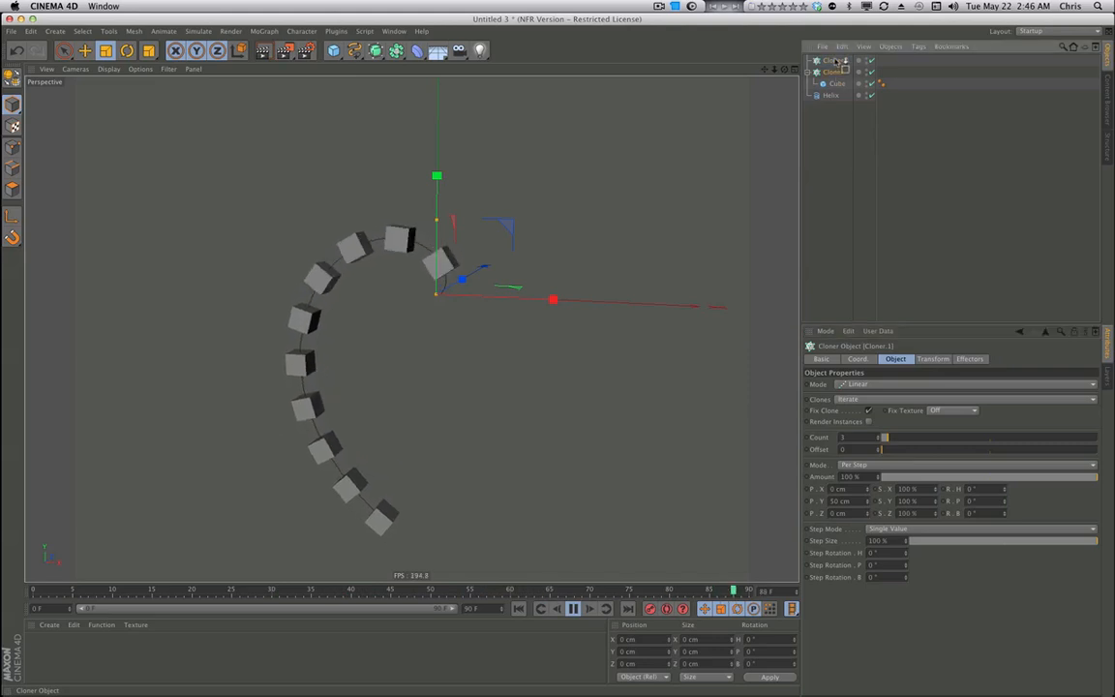
left_click_drag(837, 61, 835, 61)
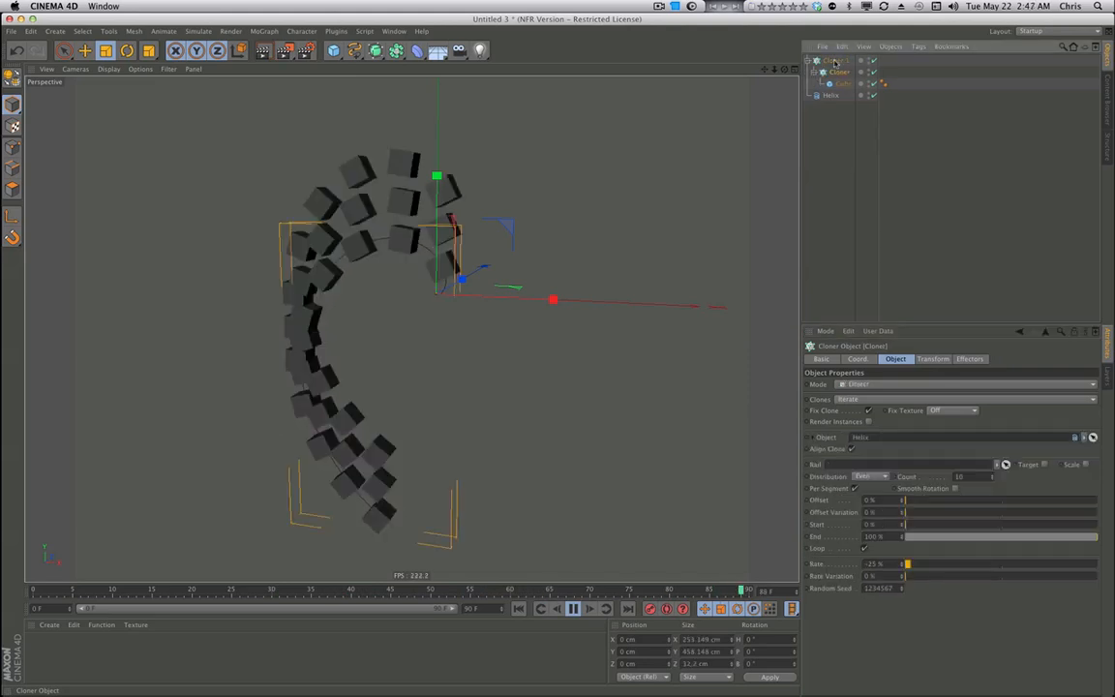
left_click(856, 385)
left_click(859, 416)
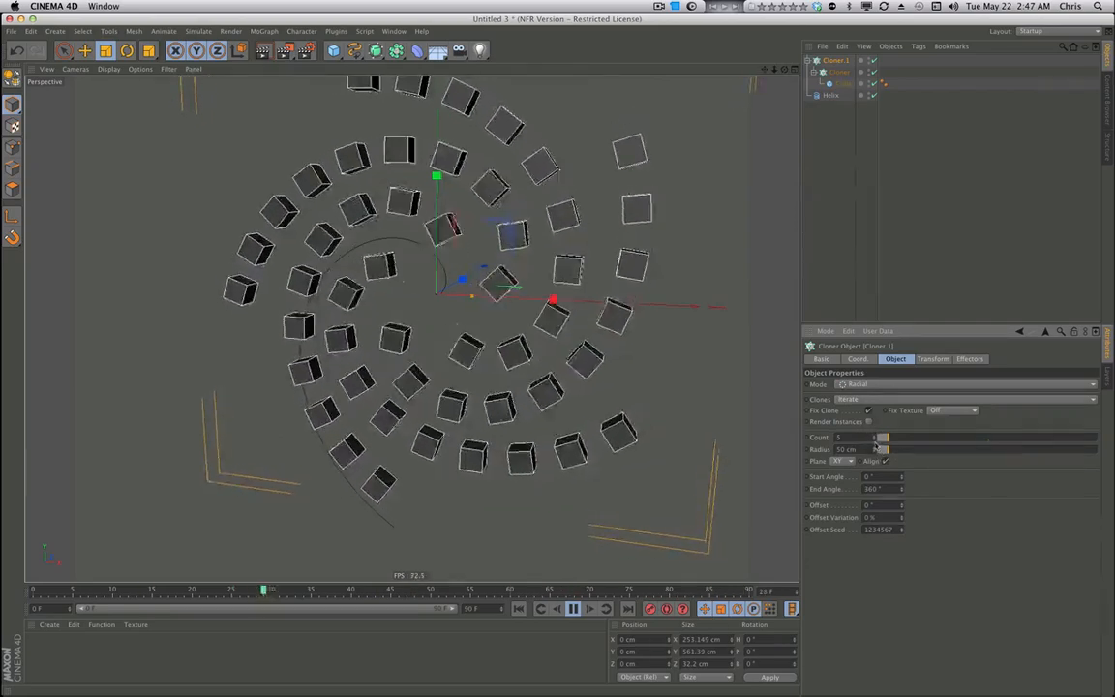
Set the outer radial Cloner's radius to 0 cm and its count to 3.
left_click_drag(883, 449, 873, 449)
left_click(873, 439)
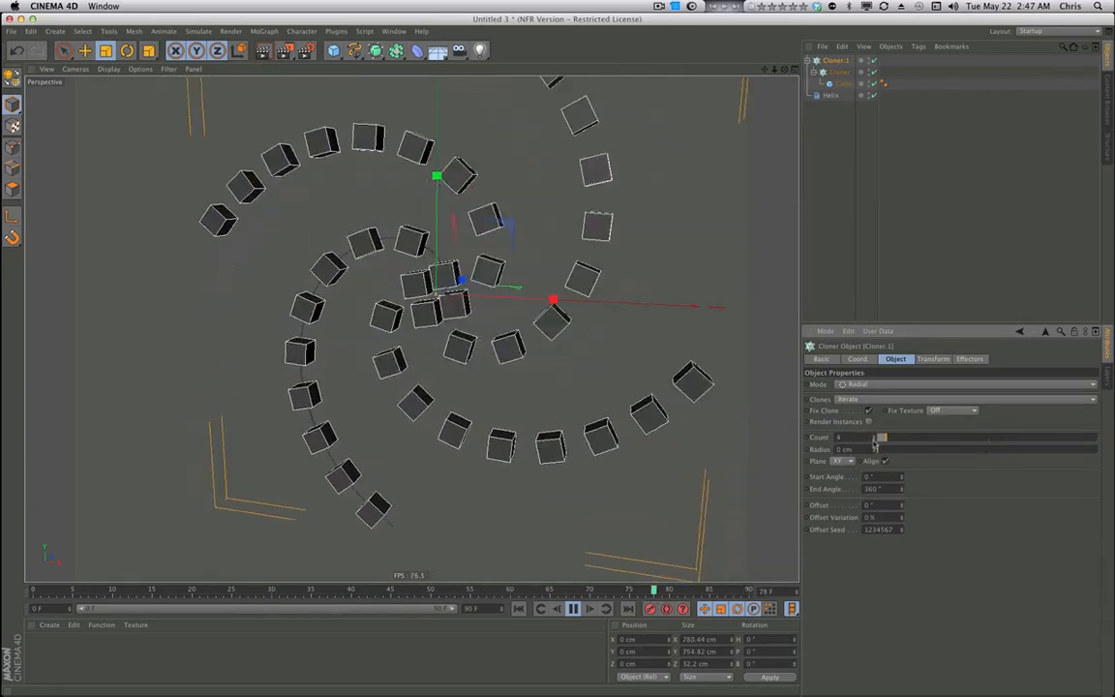
left_click(874, 439)
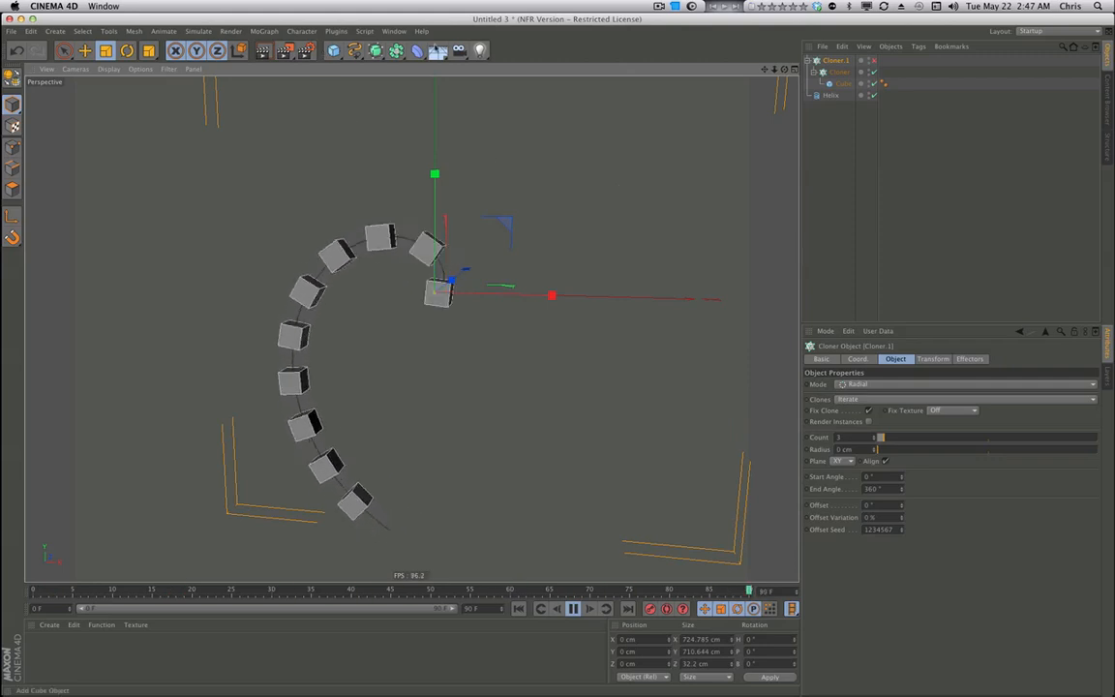
Add a Random effector that acts on the inner Cloner.
left_click(838, 72)
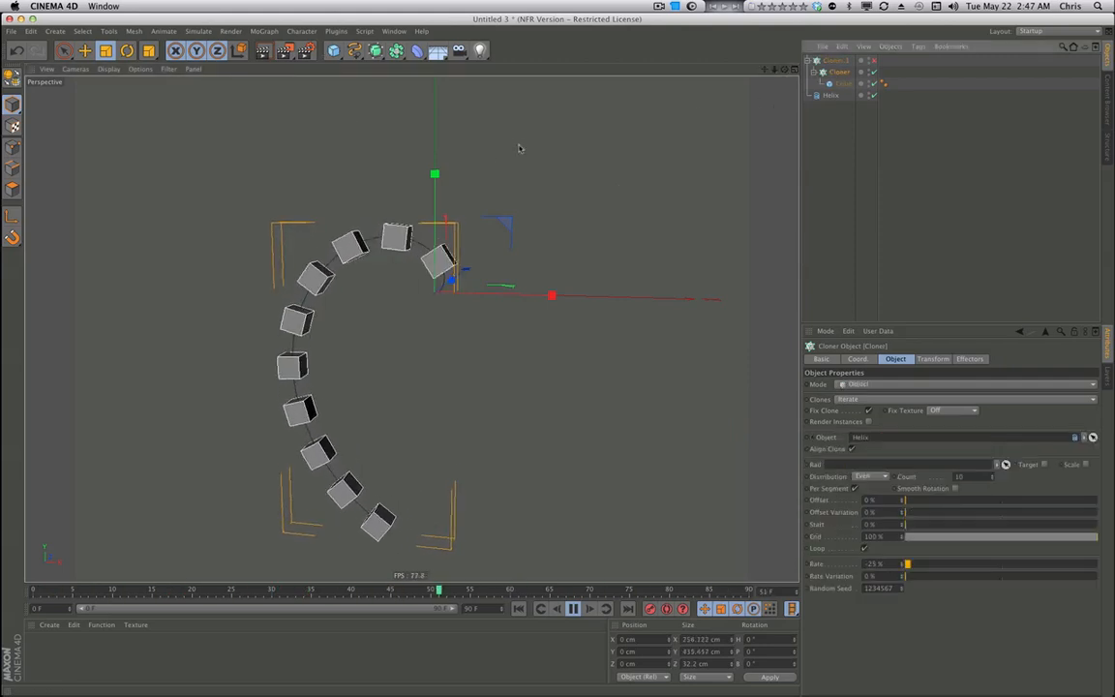
left_click(263, 31)
mouse_move(282, 50)
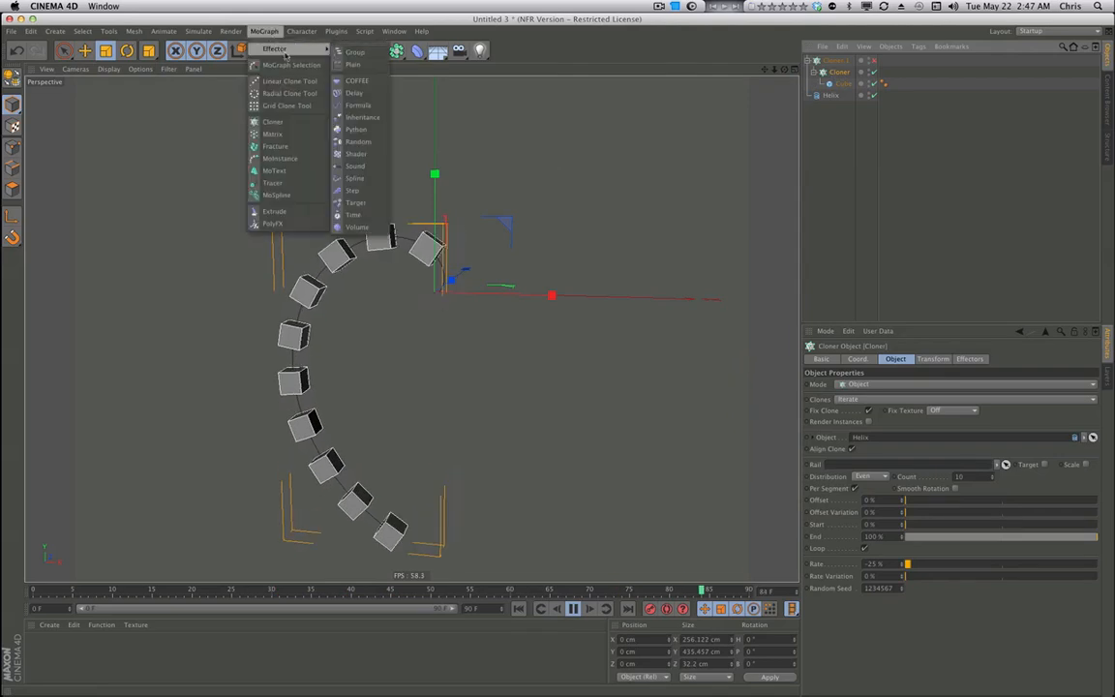
left_click(355, 142)
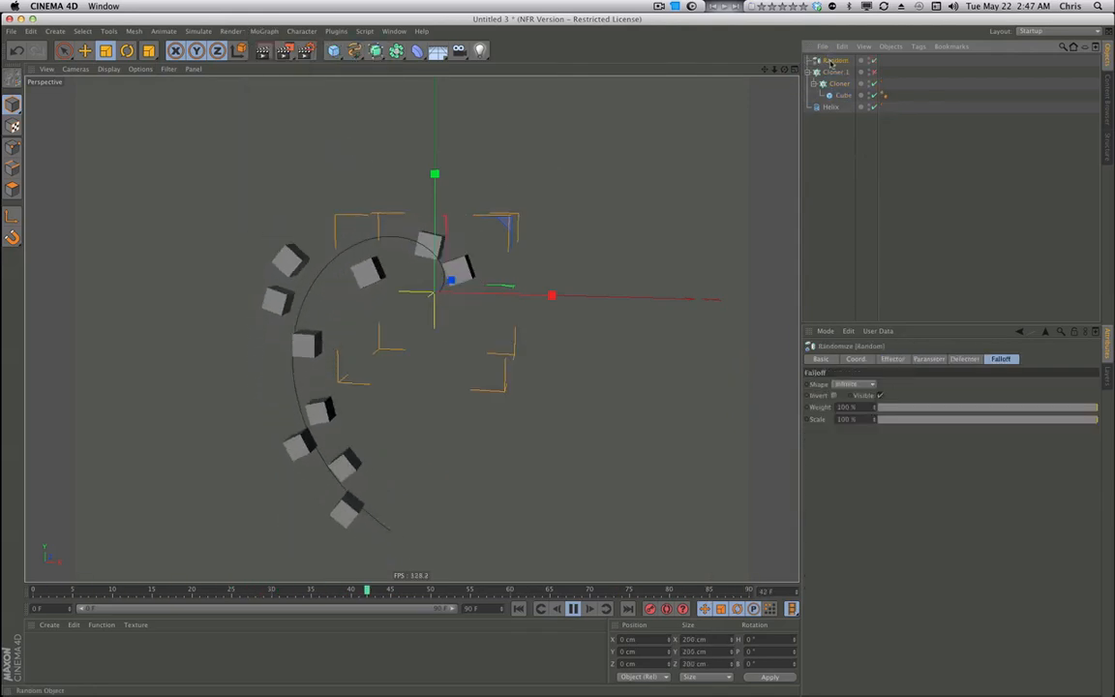
Switch the Random effector from position to scale variation, setting X, Y and Z scale to 5.
left_click(928, 359)
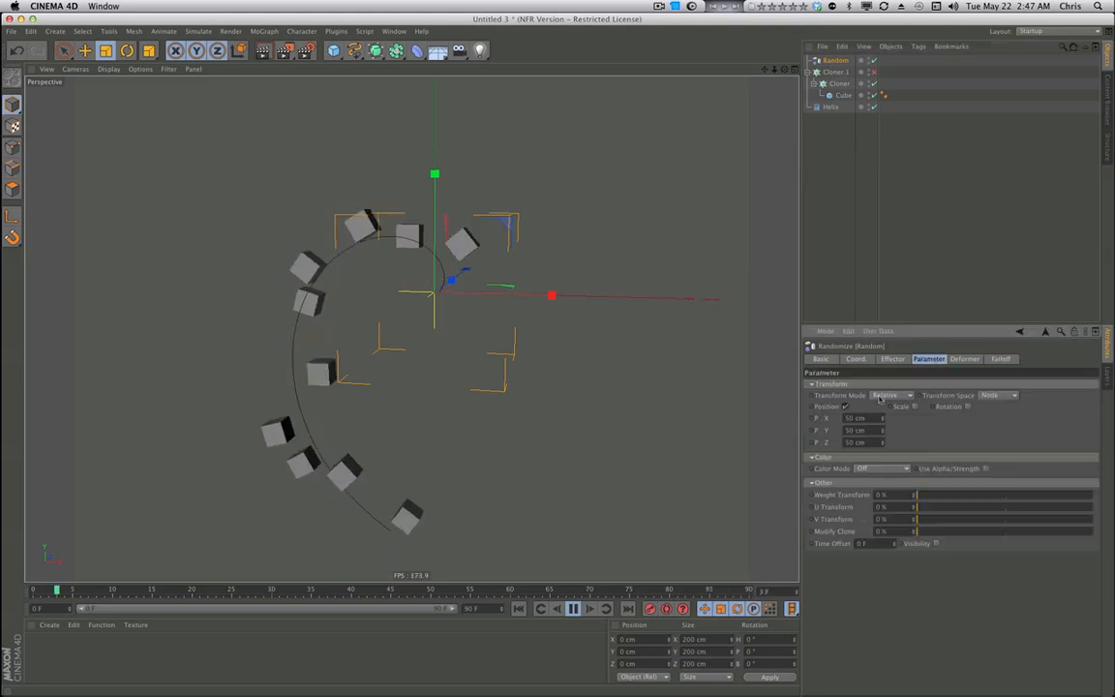
left_click(845, 406)
left_click(914, 406)
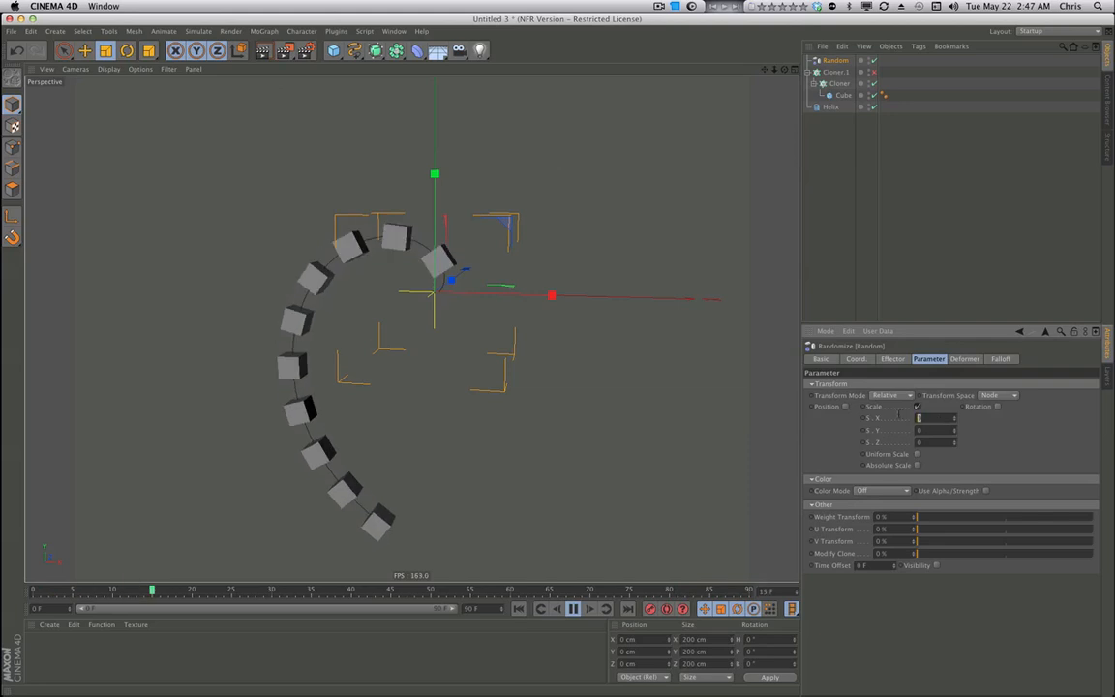
type("5")
left_click_drag(926, 430, 904, 428)
type("5")
key("Return")
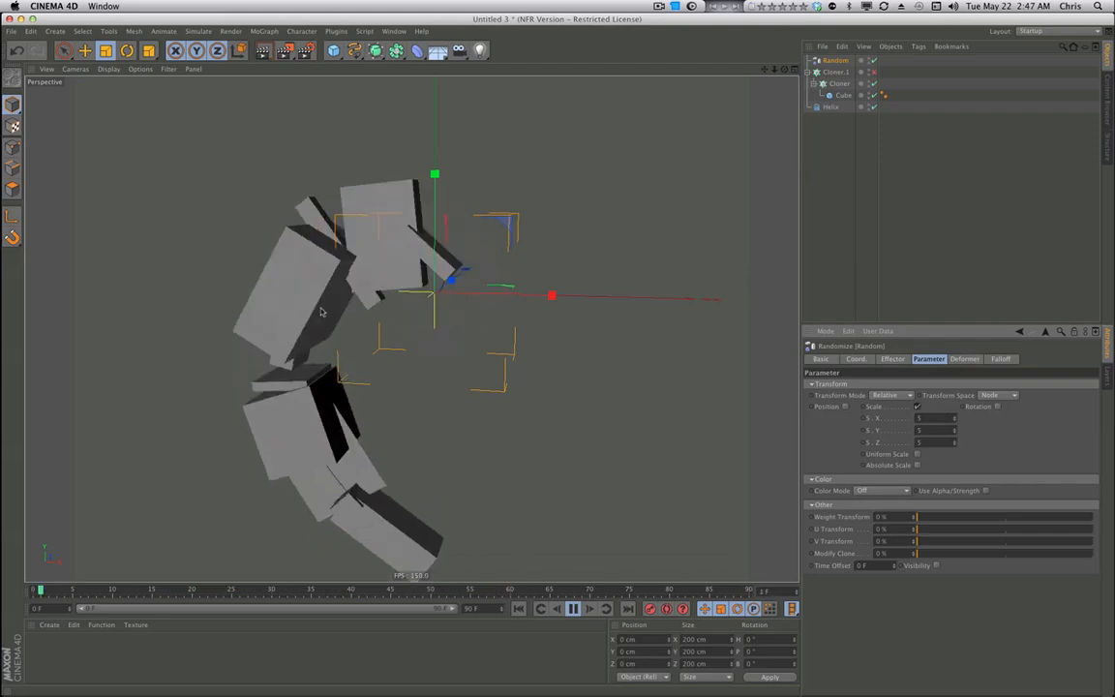
Scale the cube down uniformly to about 13.3 cm and set the inner Cloner's count to 30.
left_click(842, 95)
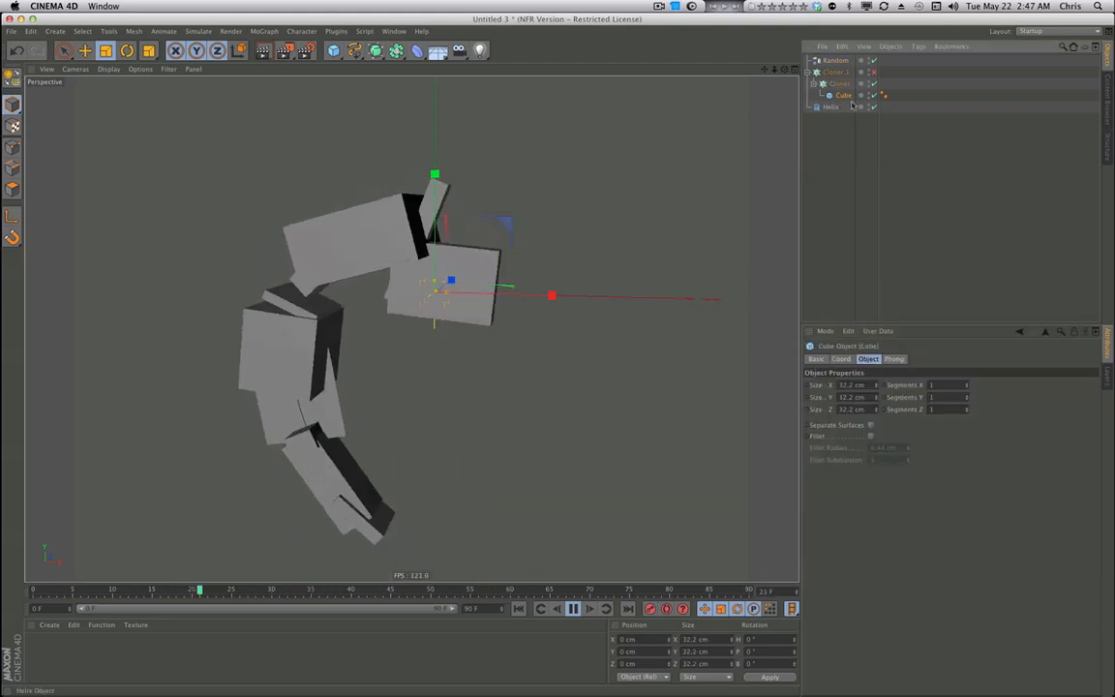
key("t")
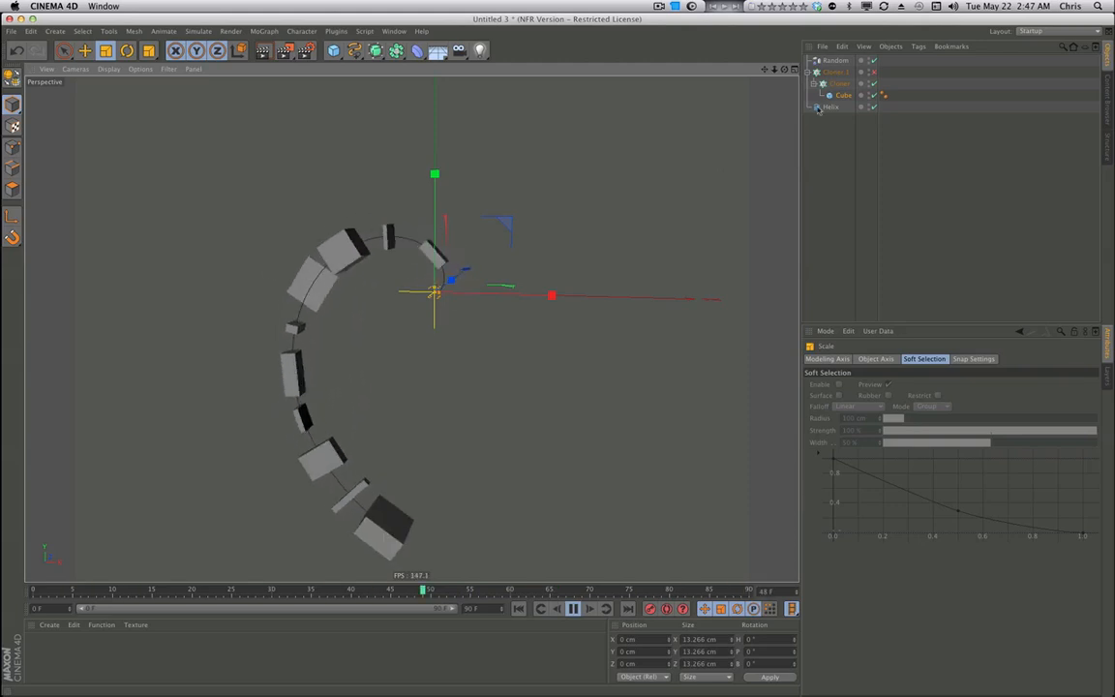
left_click(836, 84)
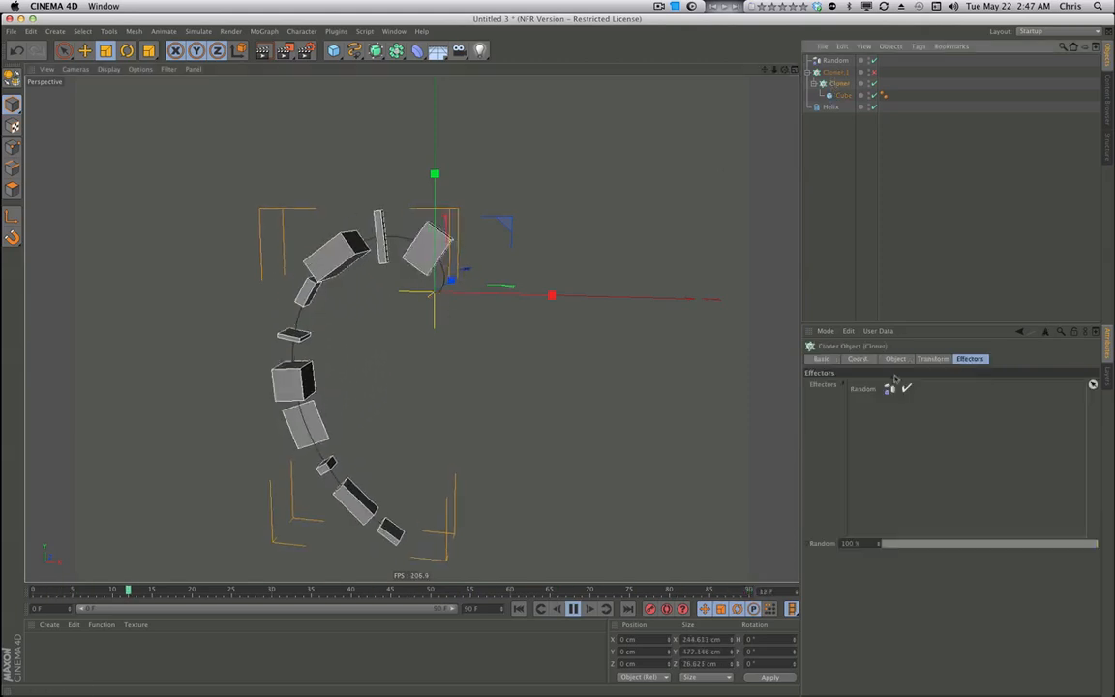
left_click(895, 359)
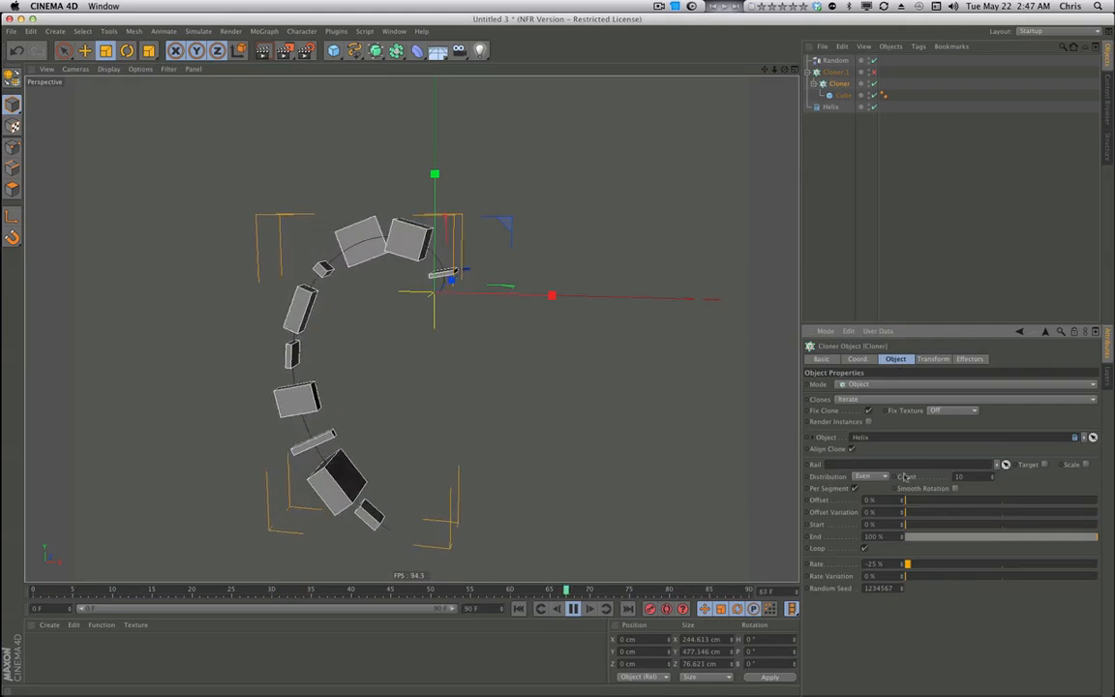
left_click(992, 477)
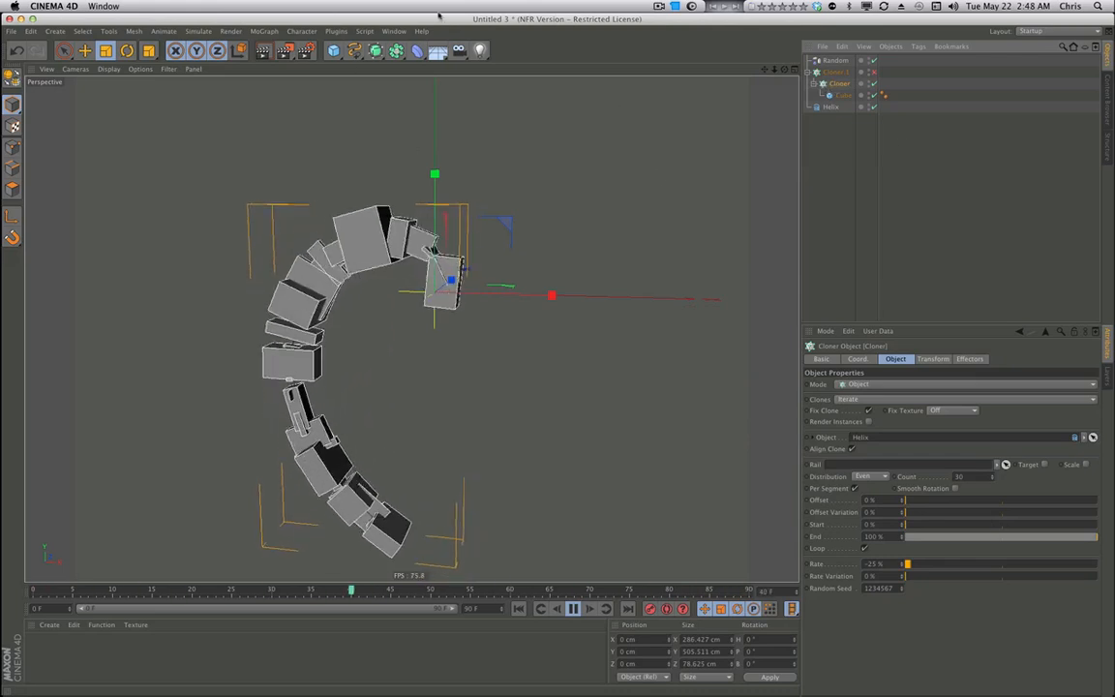
Add a second Random effector to the inner Cloner with position offsets of X 94 cm, Y 94 cm and Z 77 cm.
left_click(266, 31)
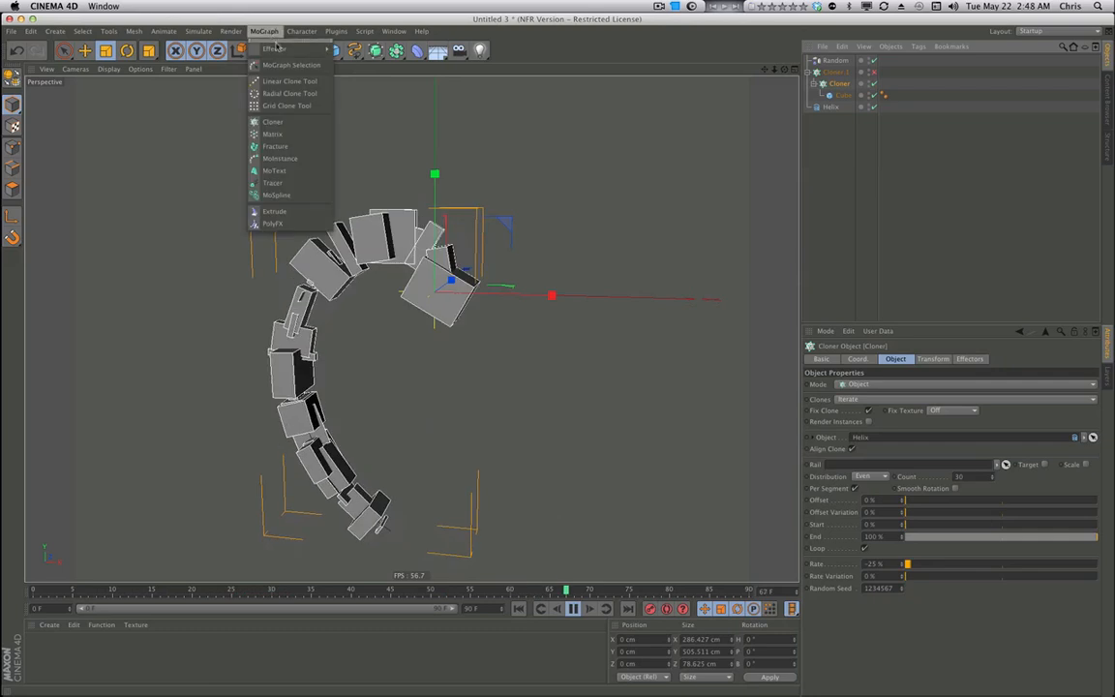
mouse_move(275, 47)
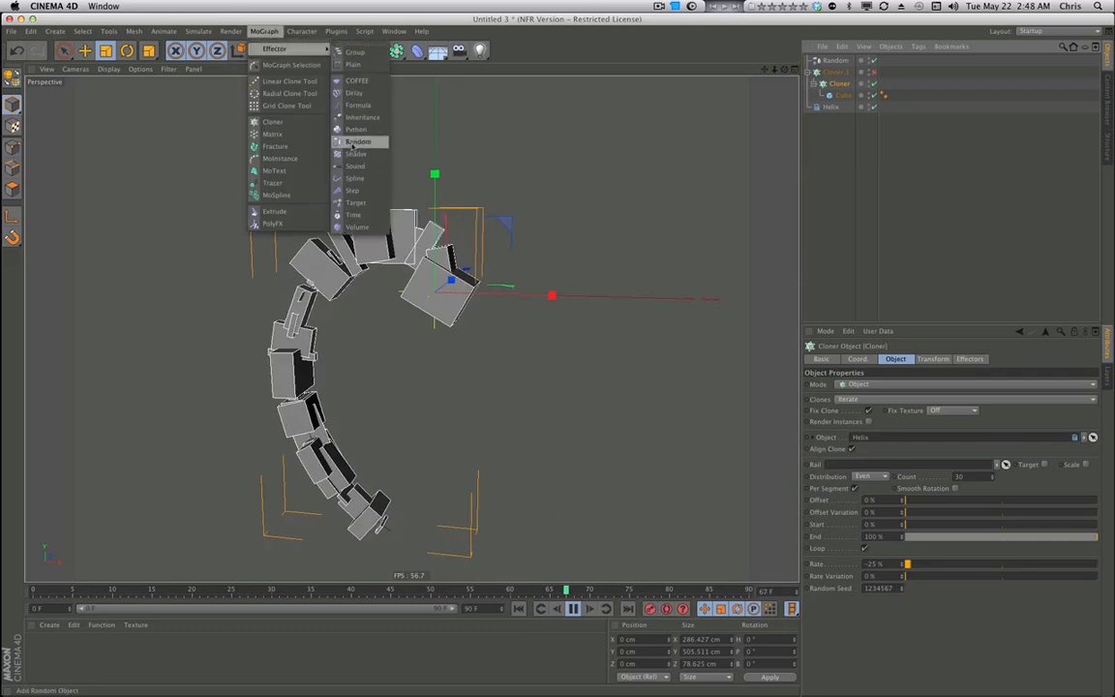
left_click(355, 142)
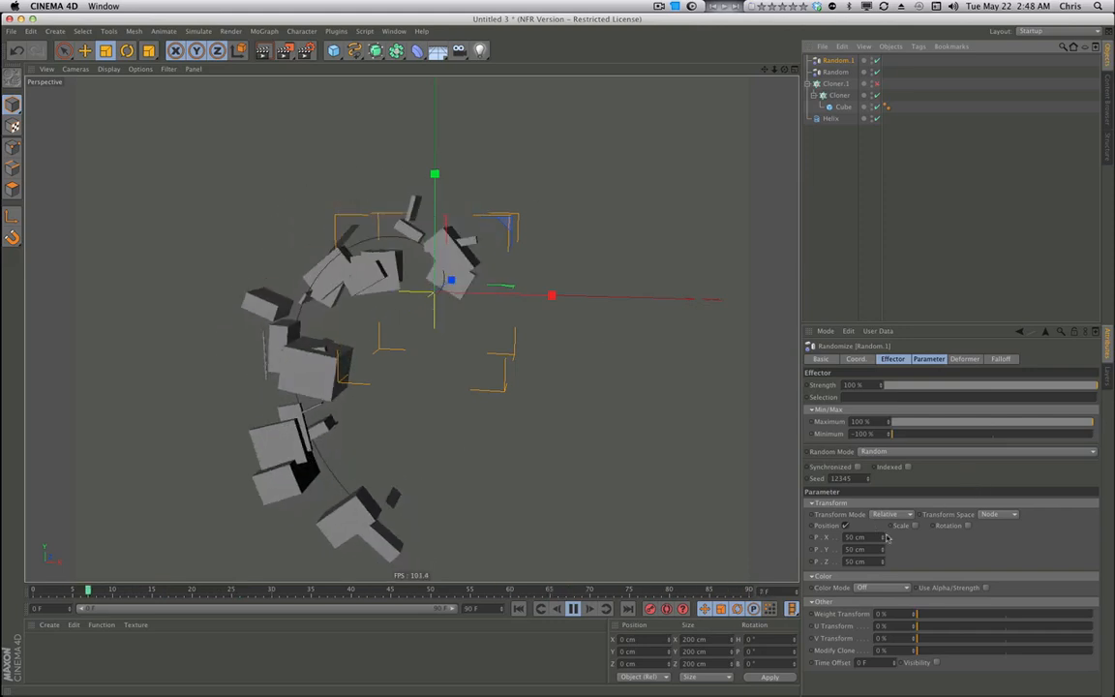
left_click_drag(882, 539, 882, 522)
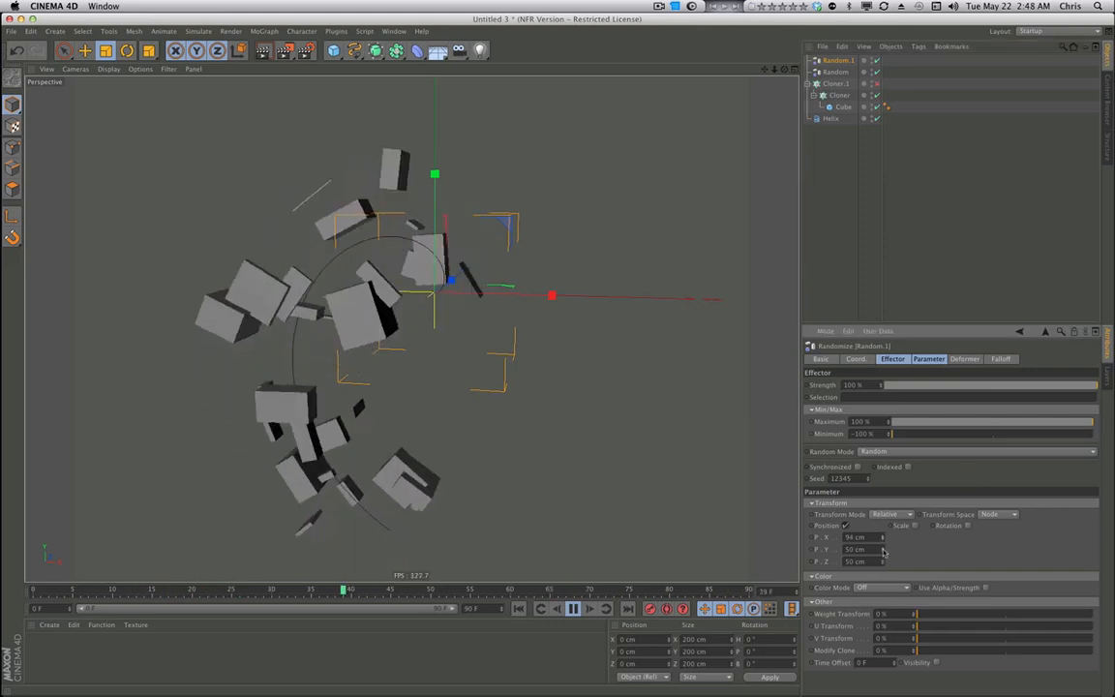
left_click_drag(883, 565, 884, 553)
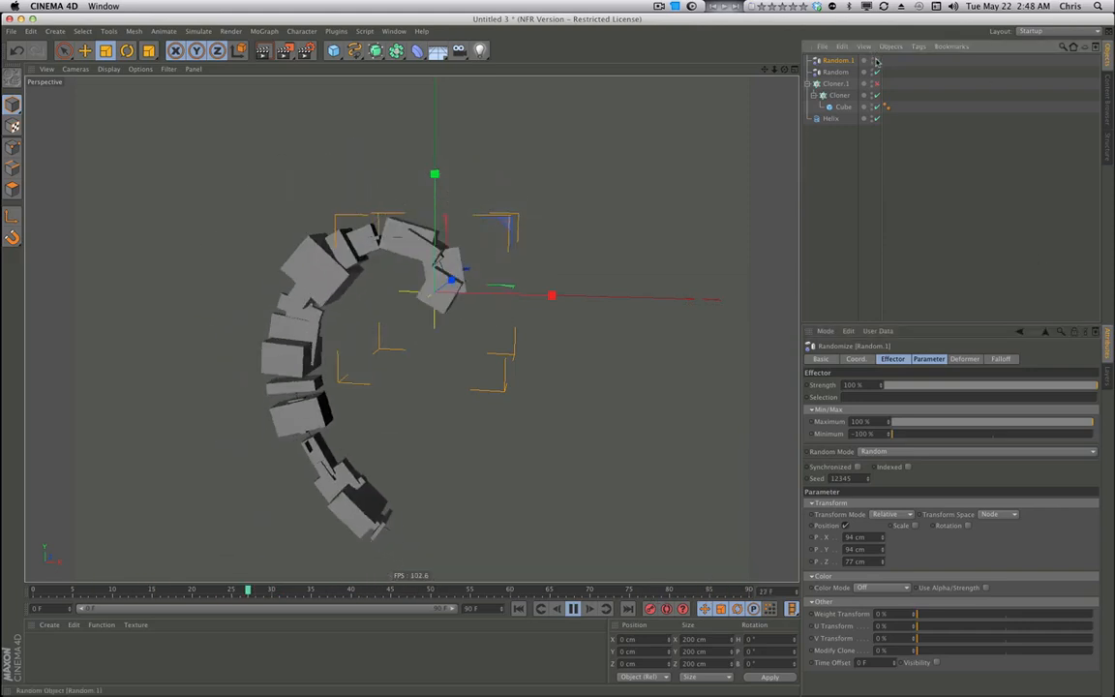
Give the second Random effector a Sphere falloff and enlarge it uniformly to a size of about 244 cm.
left_click(999, 358)
left_click(846, 384)
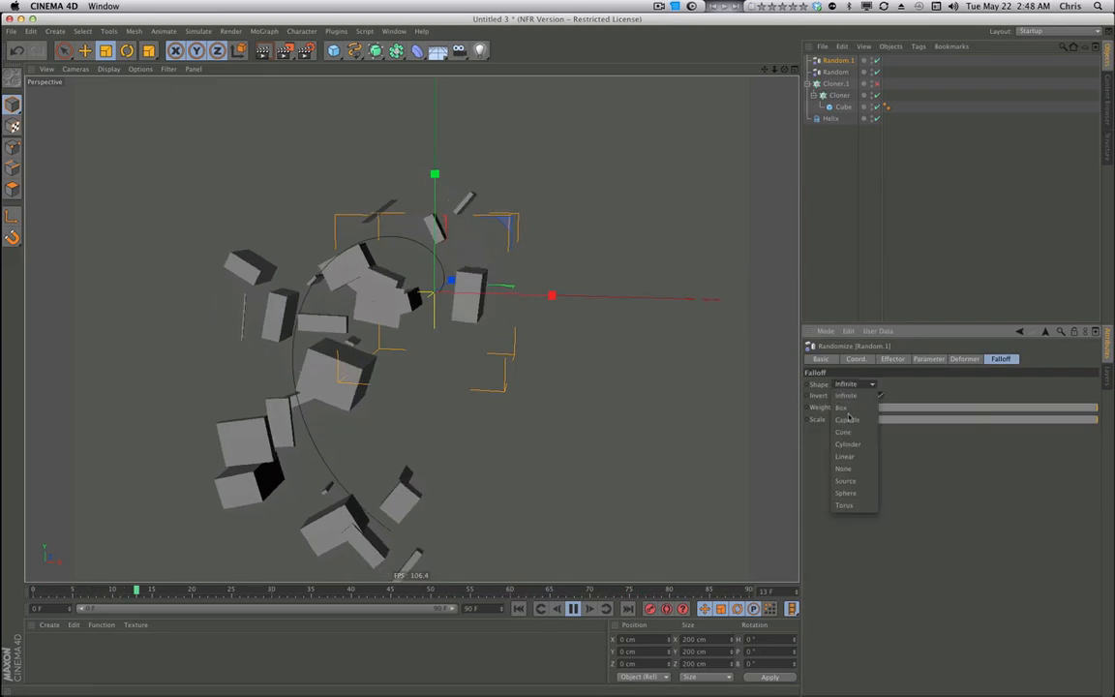
left_click(846, 492)
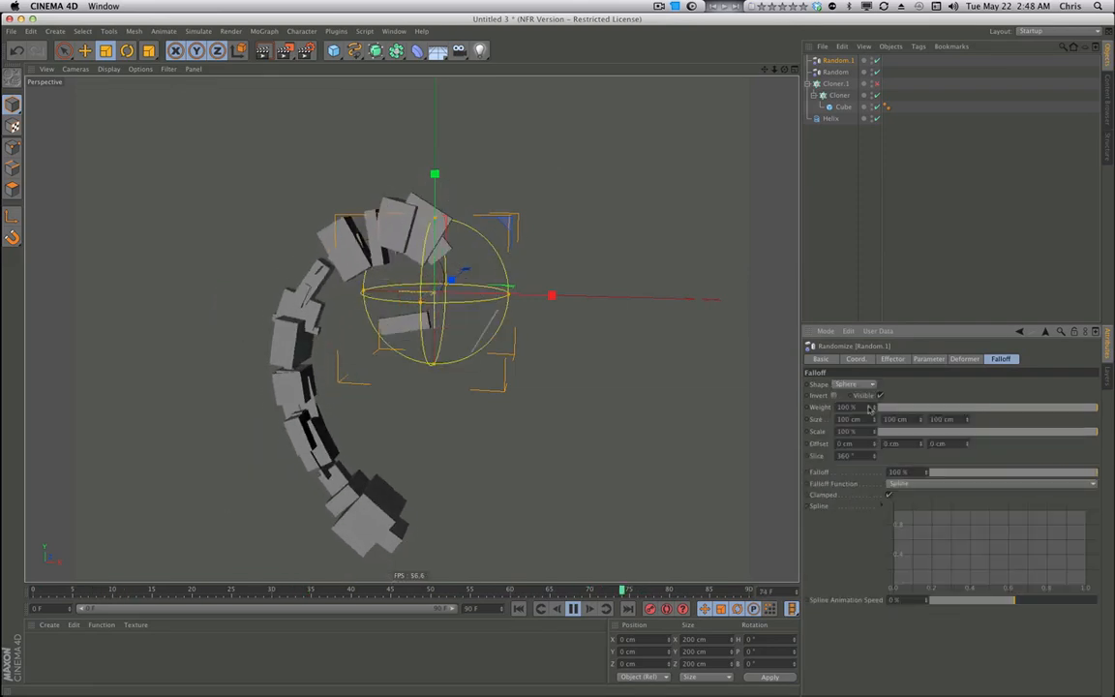
left_click_drag(507, 295, 583, 296)
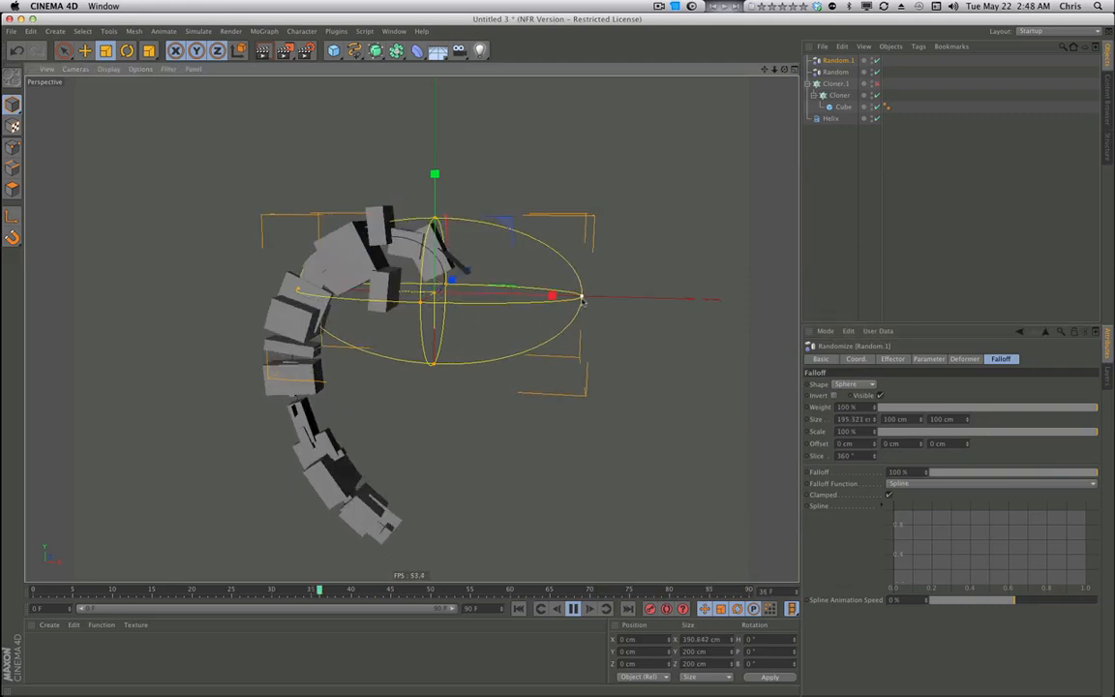
key("super+z")
key("t")
left_click_drag(498, 368, 673, 343)
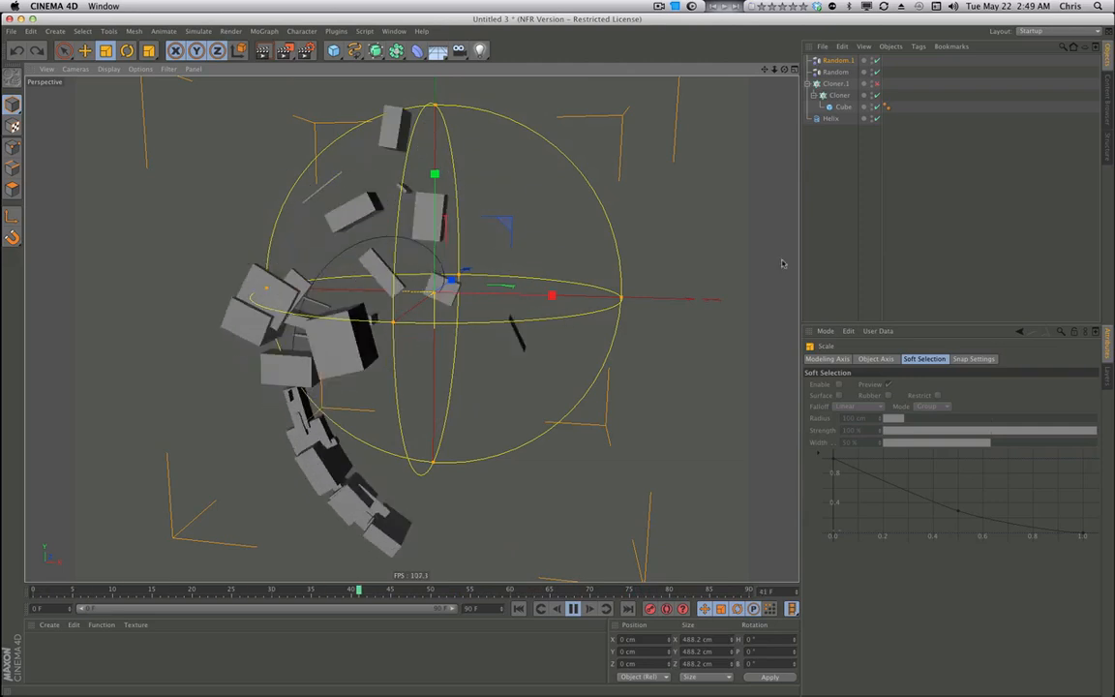
Invert the second Random effector's falloff and shrink its sphere uniformly to a size of about 167 cm.
left_click(845, 61)
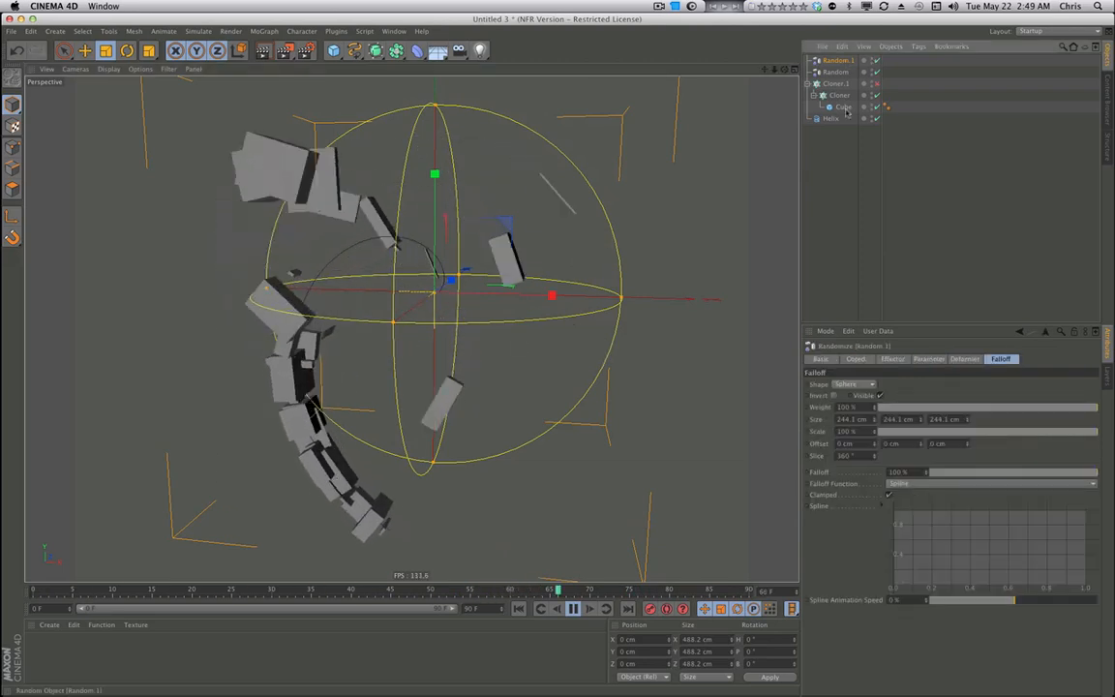
left_click(834, 396)
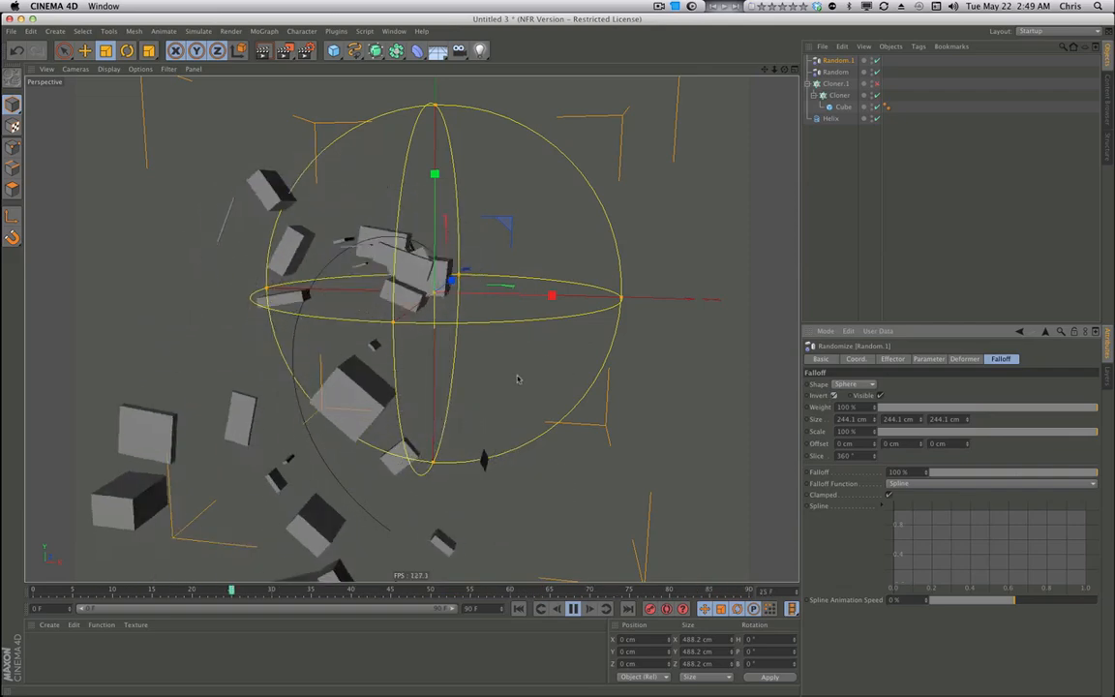
left_click_drag(568, 341, 440, 357, "alt")
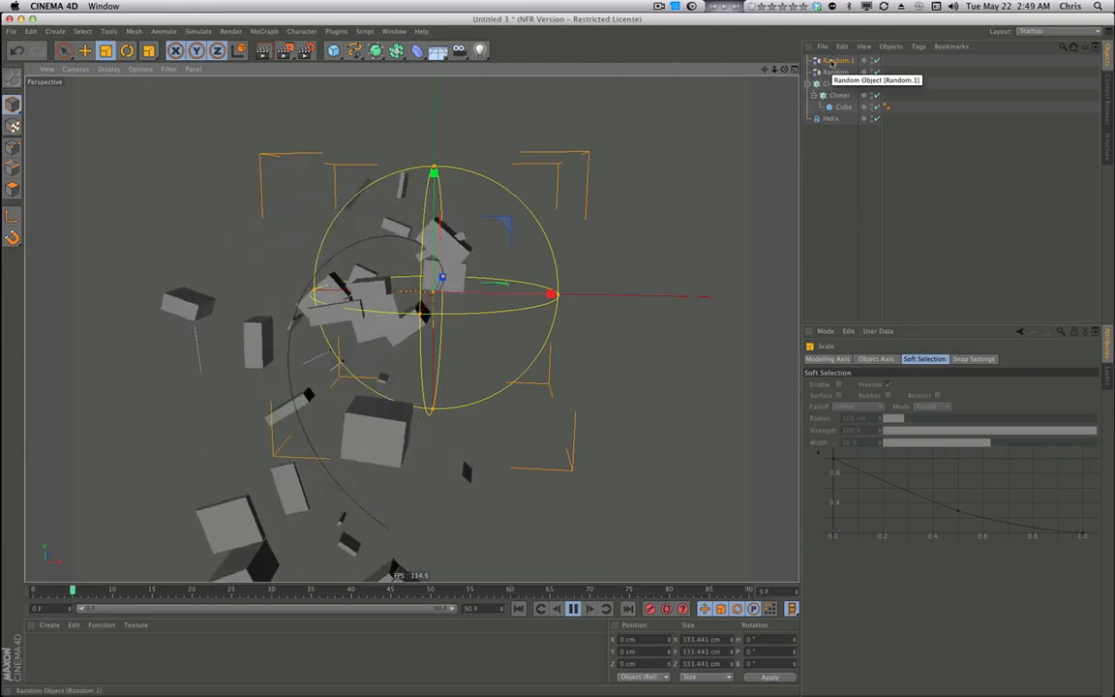
Pause playback, move the Helix above the cloners and take the inner Cloner out of the radial Cloner.
left_click(572, 608)
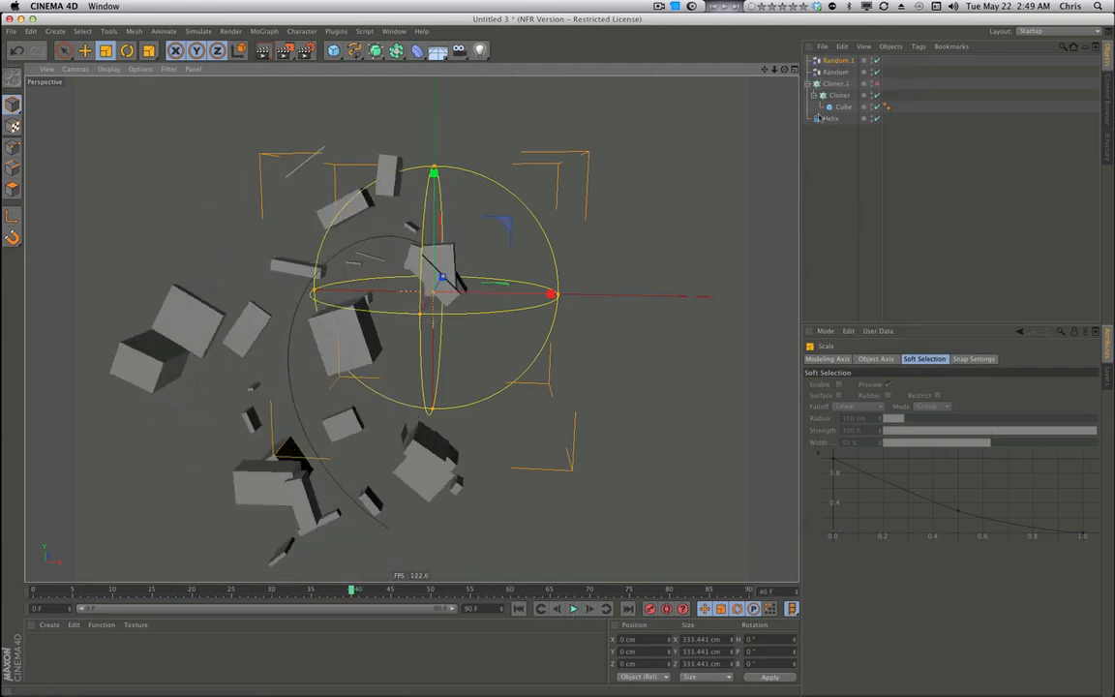
left_click_drag(829, 119, 825, 84)
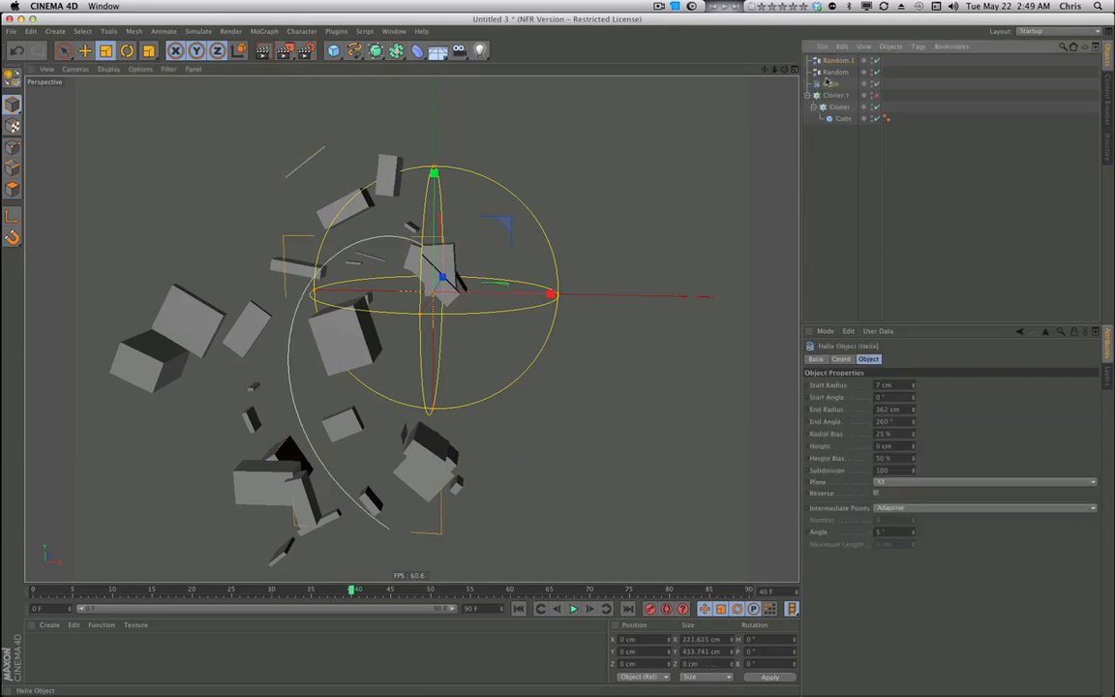
left_click(832, 95)
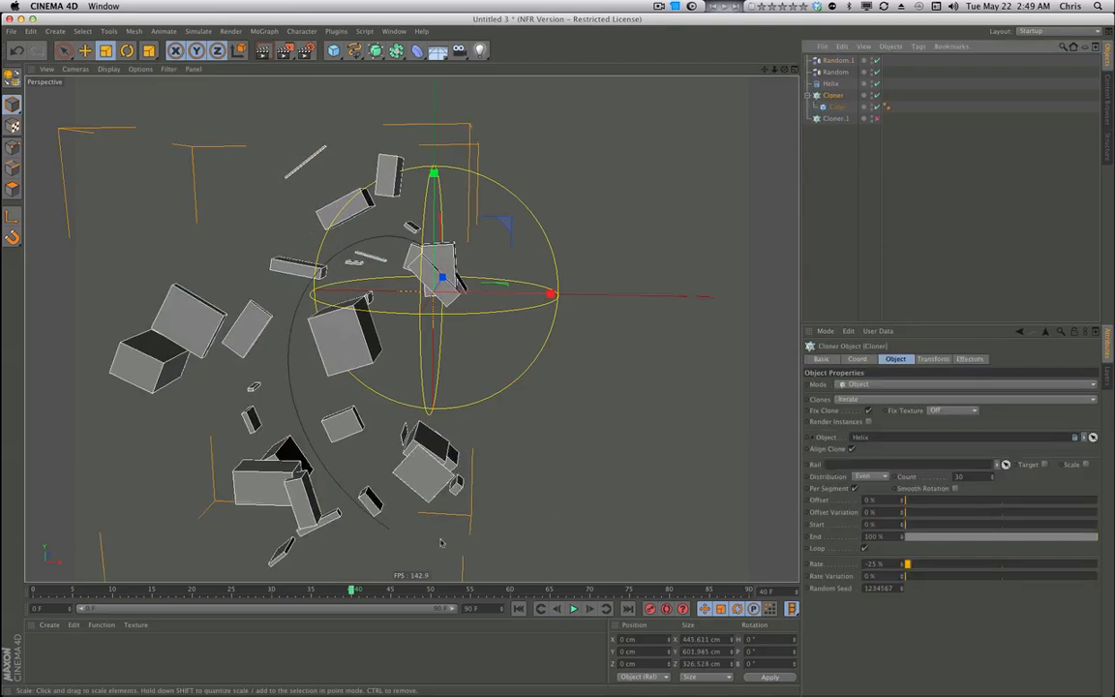
Play the animation briefly, stop it and render a preview of the scattered cubes in the viewport.
left_click(573, 607)
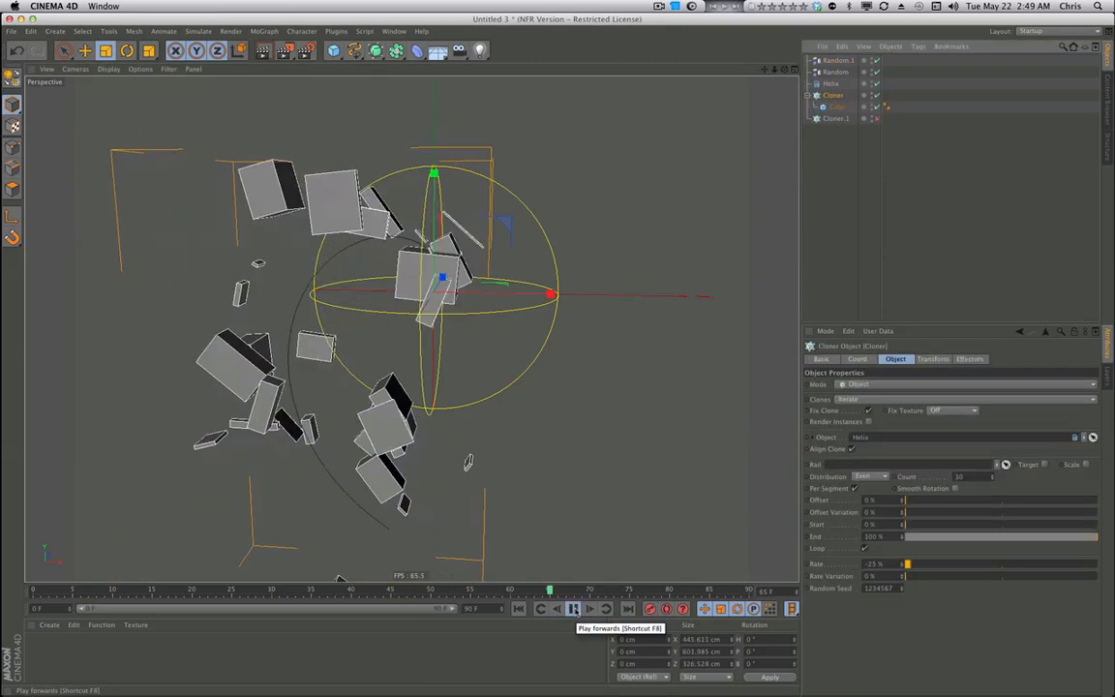
left_click(573, 607)
key("ctrl+r")
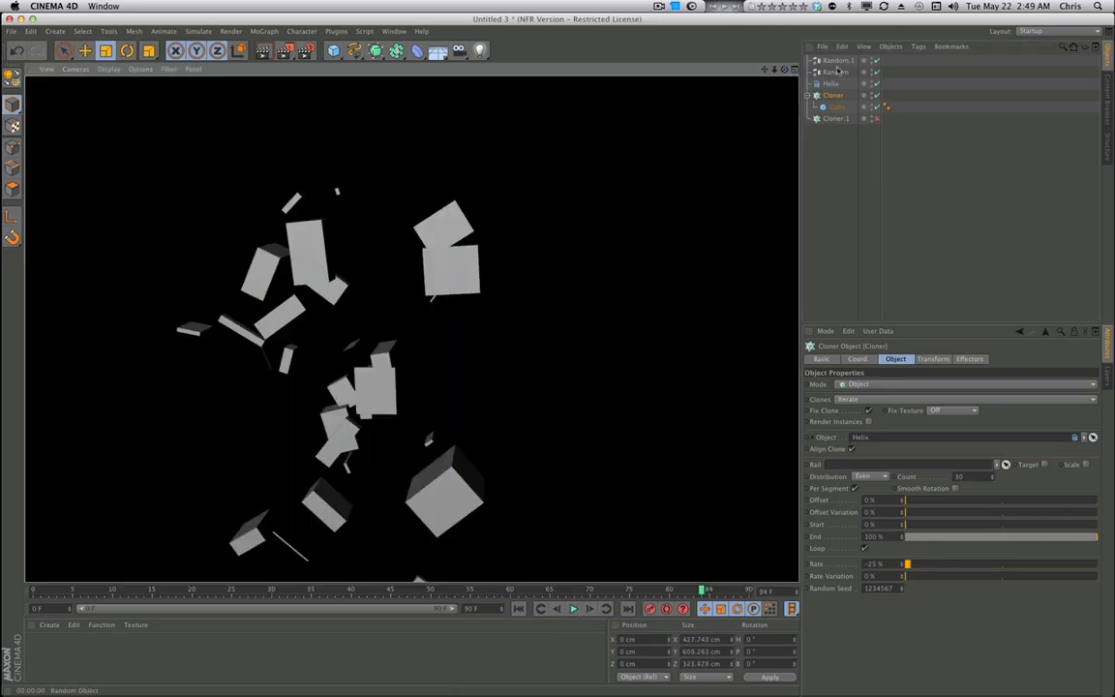
left_click(836, 101)
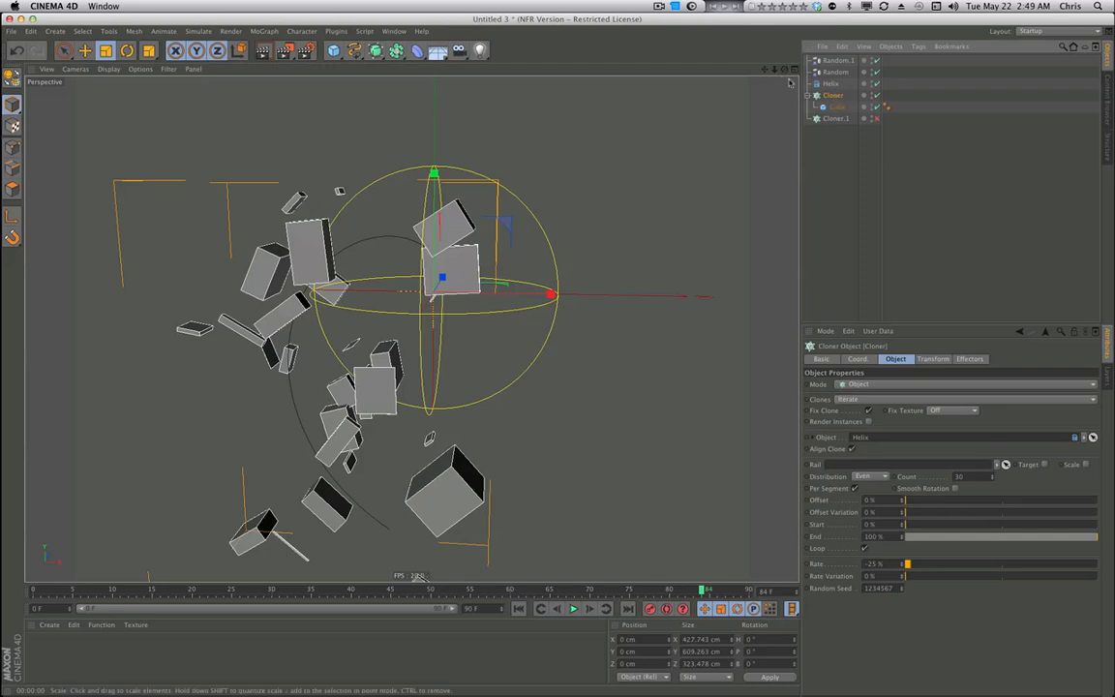
Resume playback and reduce the second Random effector's falloff to 49%.
left_click(838, 60)
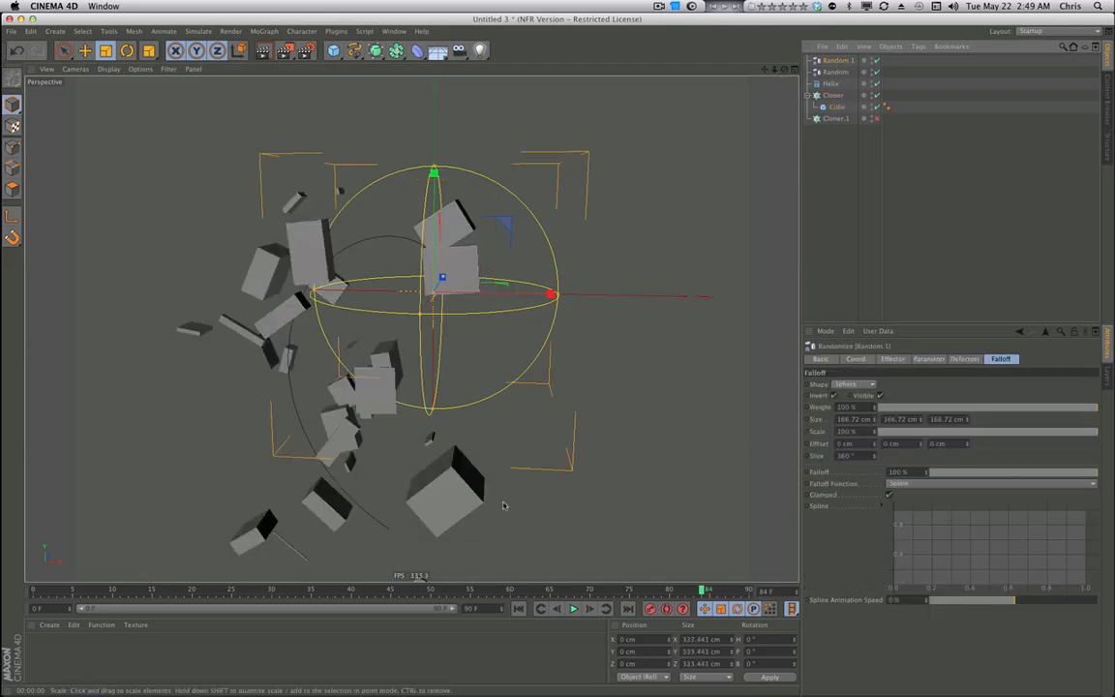
left_click(573, 607)
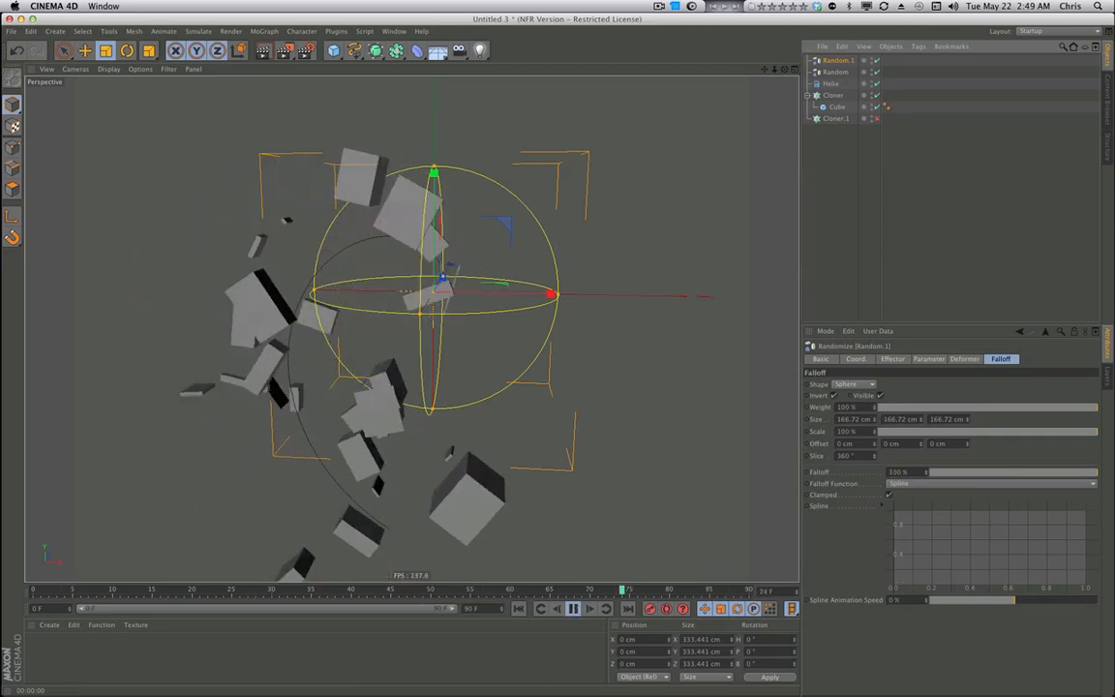
left_click_drag(1091, 476, 1075, 477)
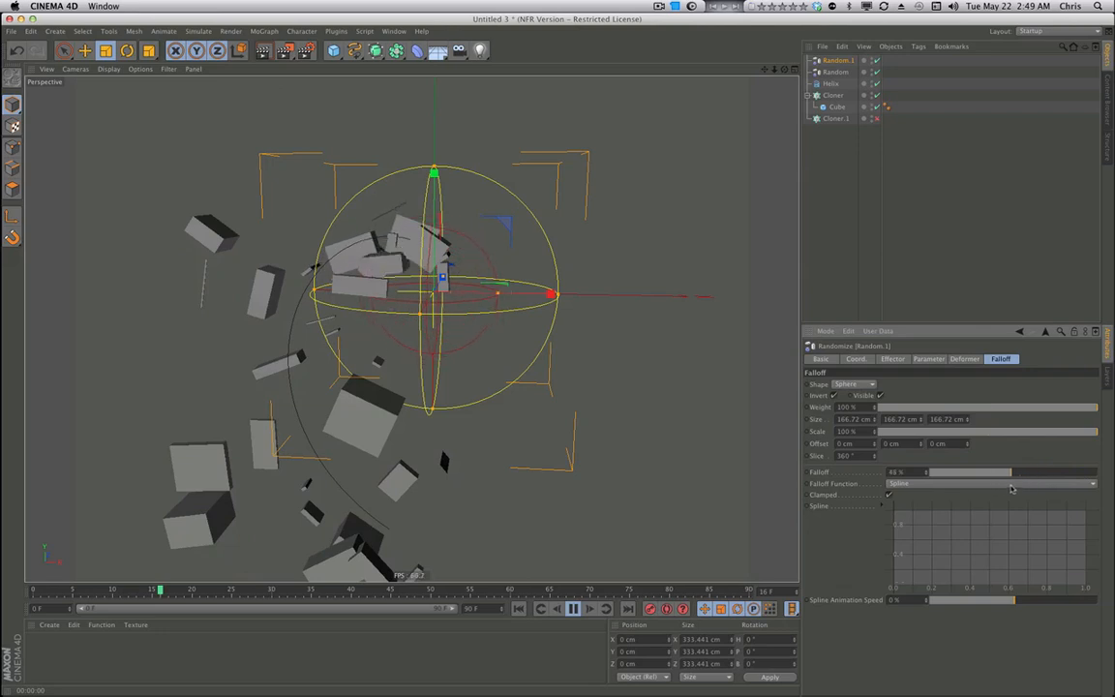
left_click_drag(1012, 487, 1014, 488)
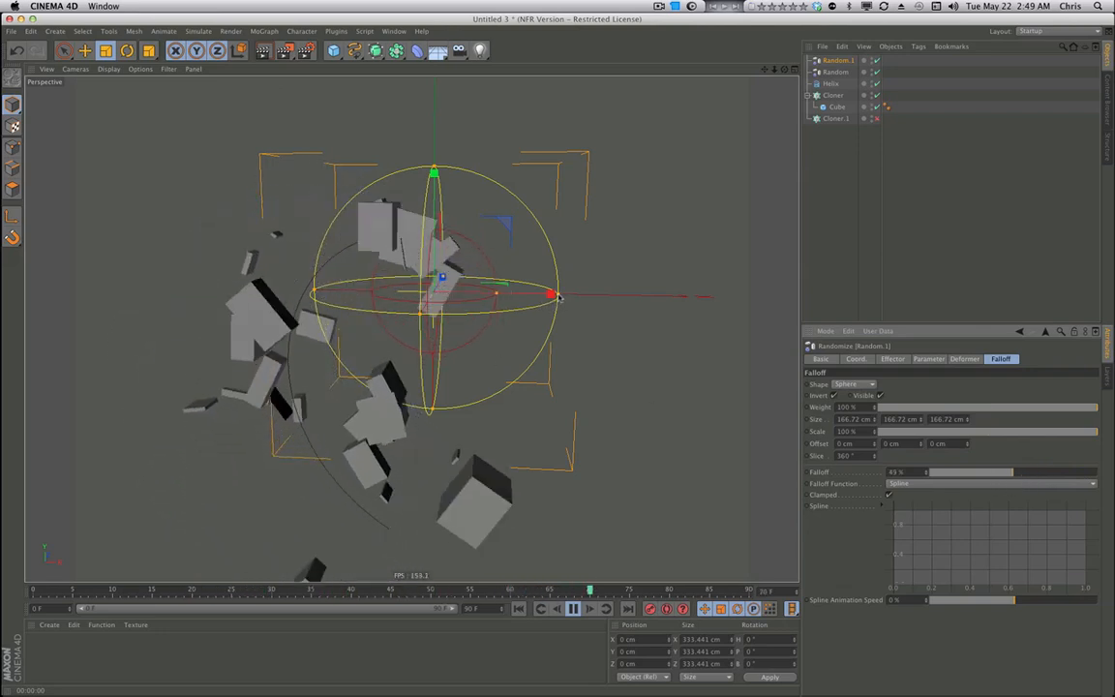
Enlarge the second Random effector's falloff sphere uniformly to about 732 cm across.
key("t")
left_click_drag(311, 412, 533, 369)
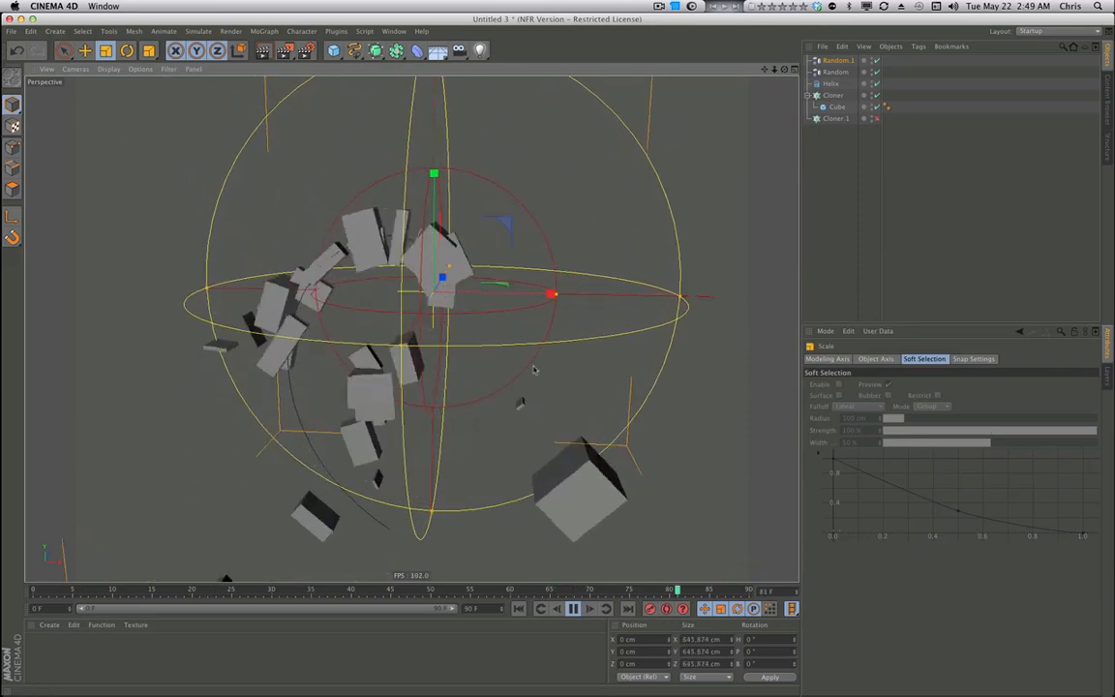
left_click_drag(462, 395, 523, 378)
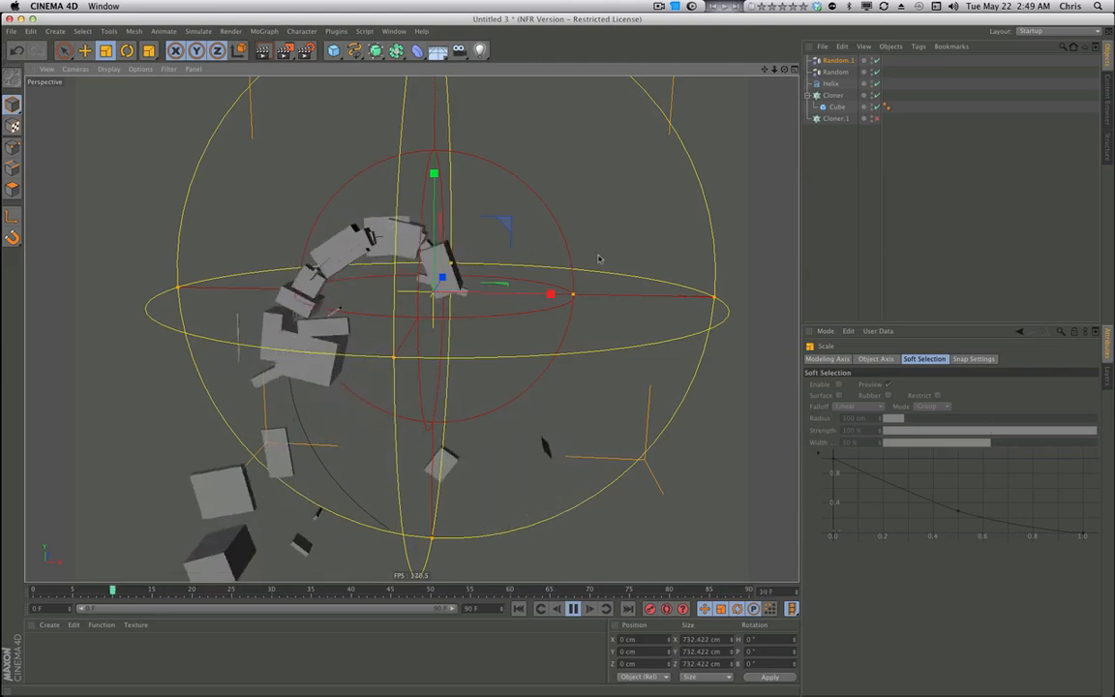
Set the second Random effector's position variation to 50 cm in Z and about 261 cm in X.
left_click(837, 60)
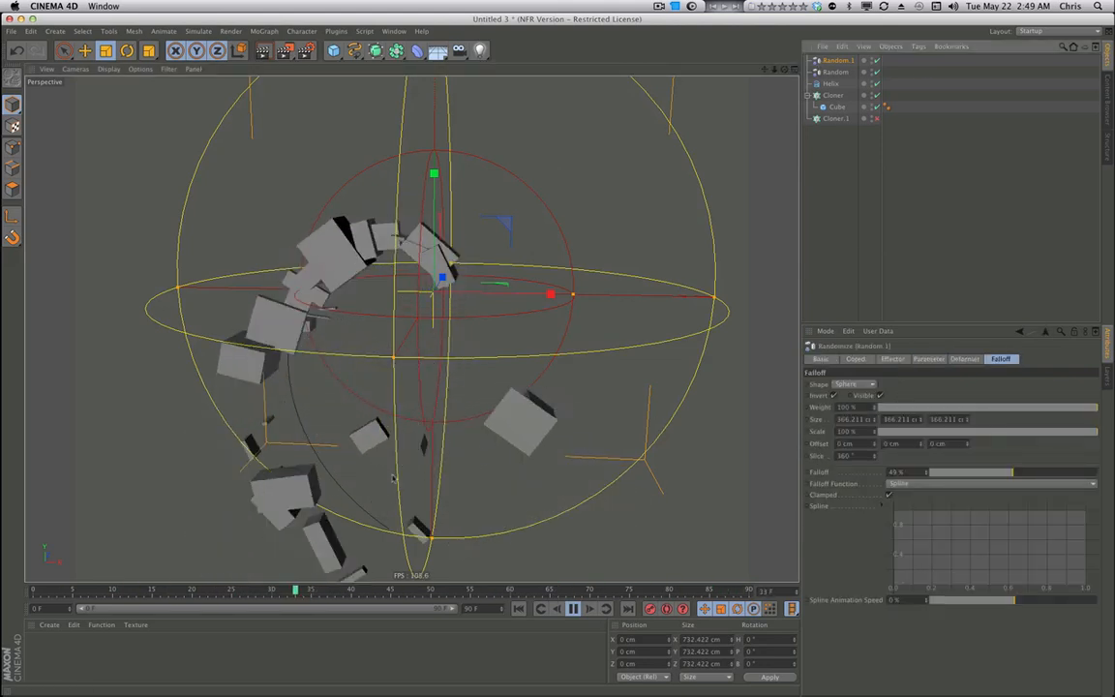
left_click(928, 359)
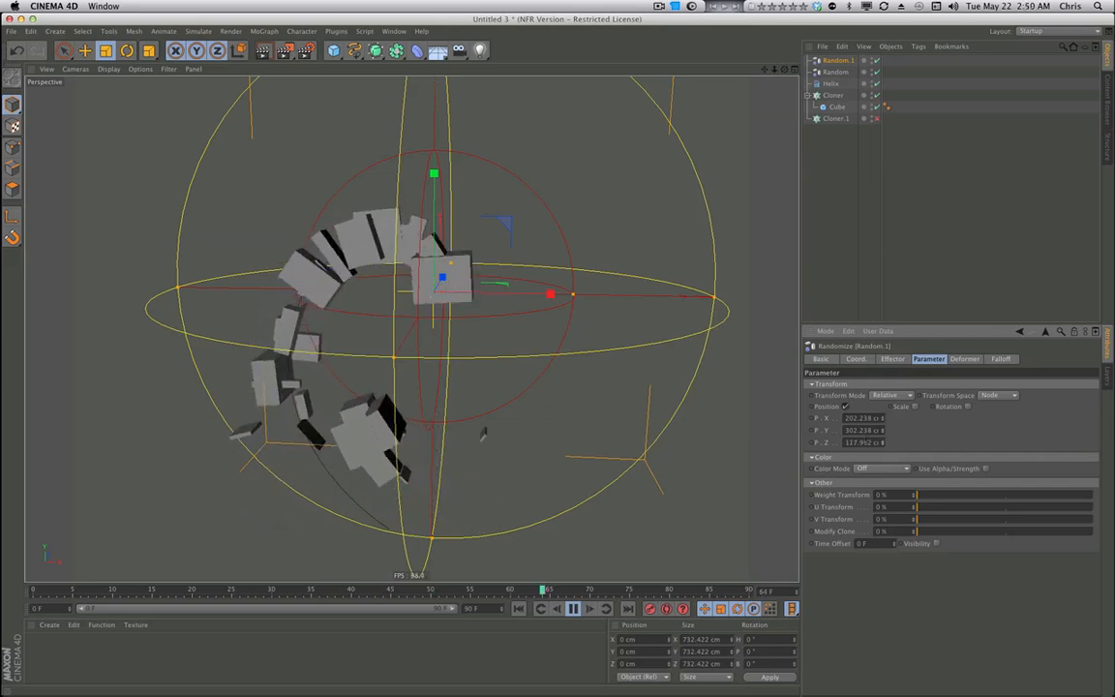
double_click(867, 443)
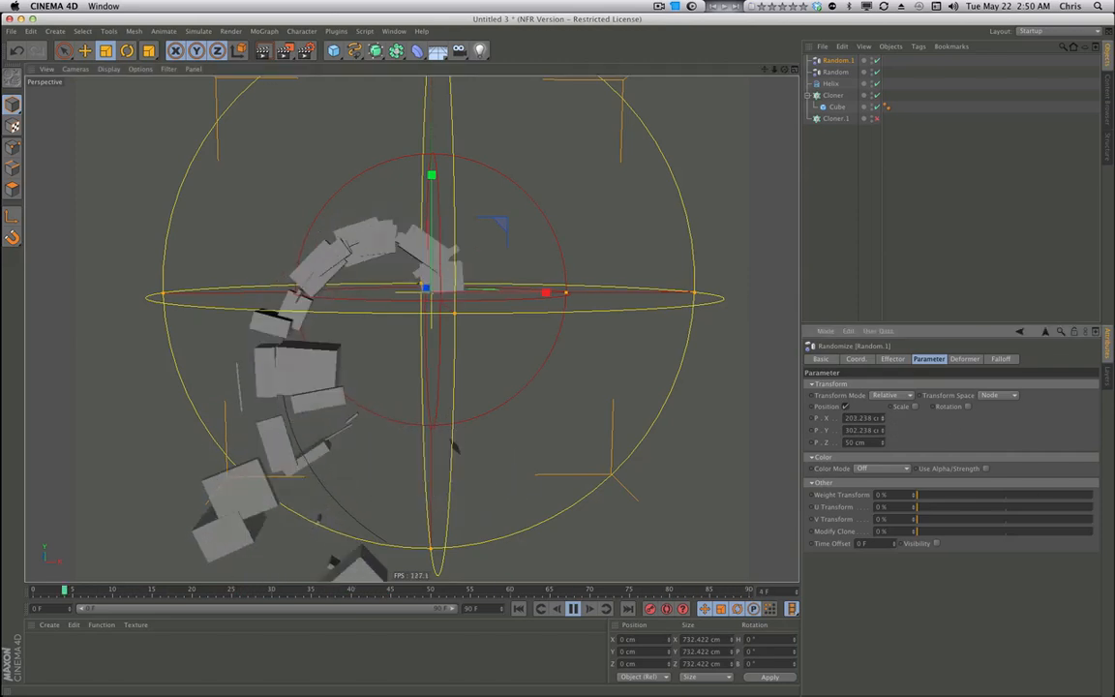
mouse_move(882, 418)
left_mouse_down()
mouse_move(882, 398)
mouse_move(882, 430)
mouse_move(884, 418)
left_mouse_up()
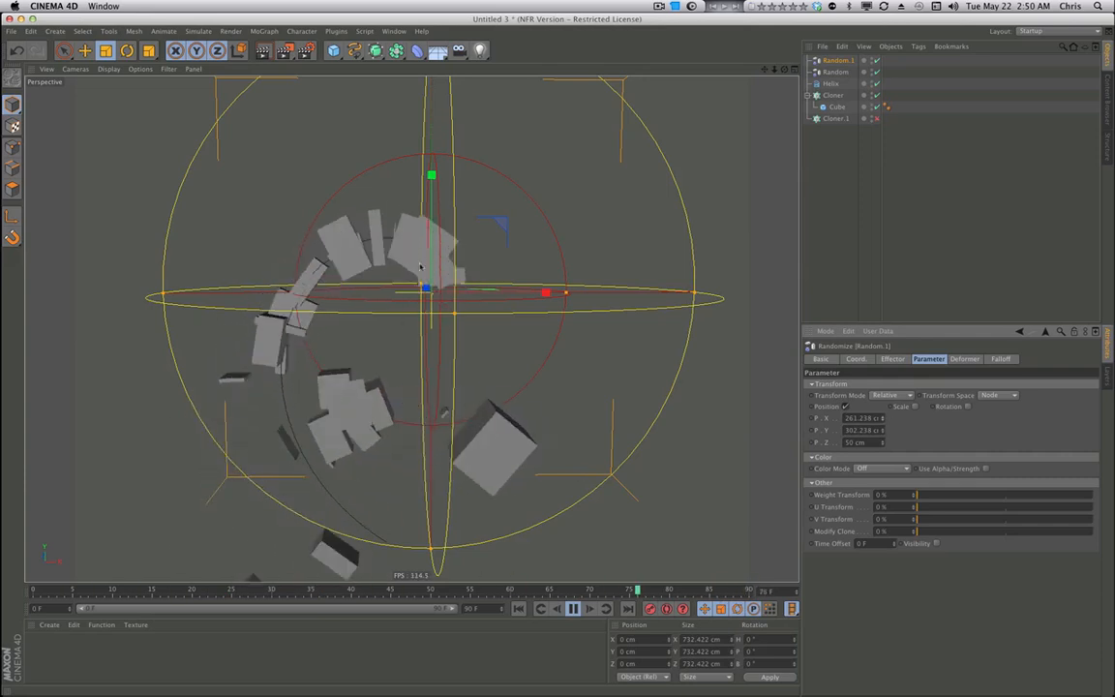
Add a Plain effector to the cube Cloner, with position off and a uniform scale of -1.
left_click(836, 96)
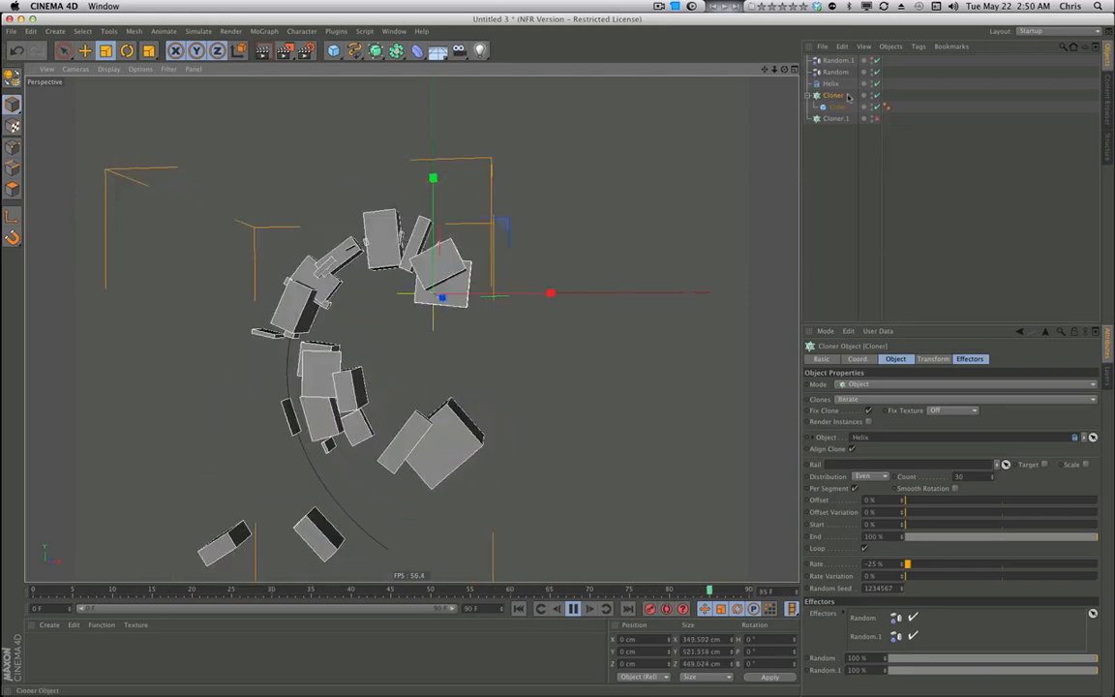
left_click(264, 31)
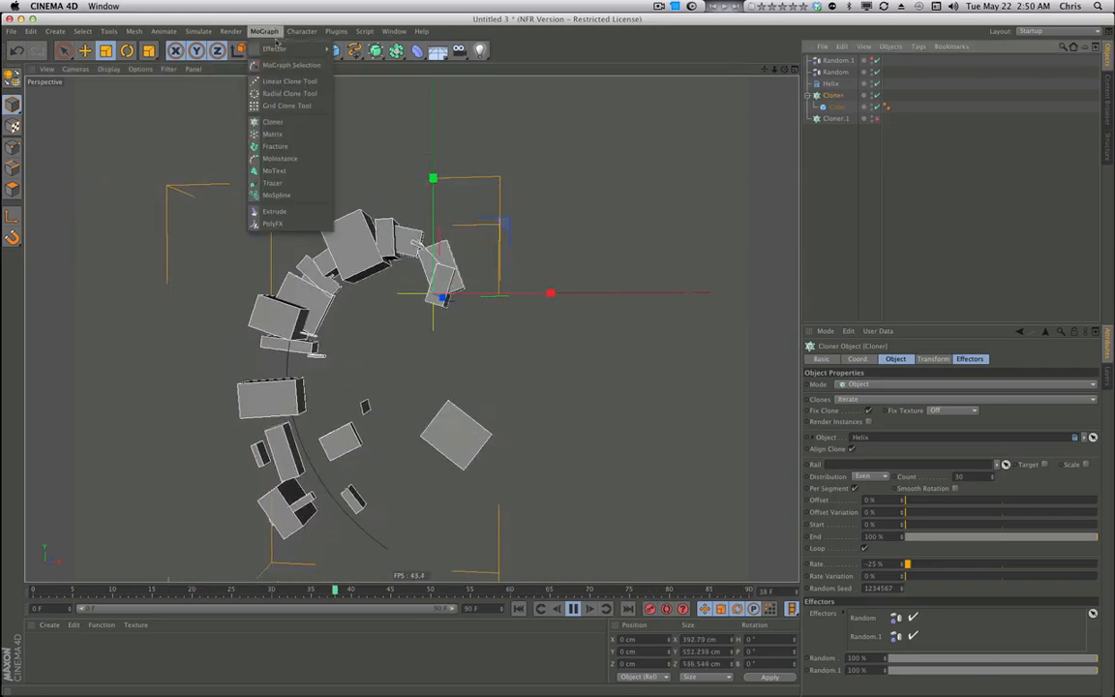
mouse_move(275, 49)
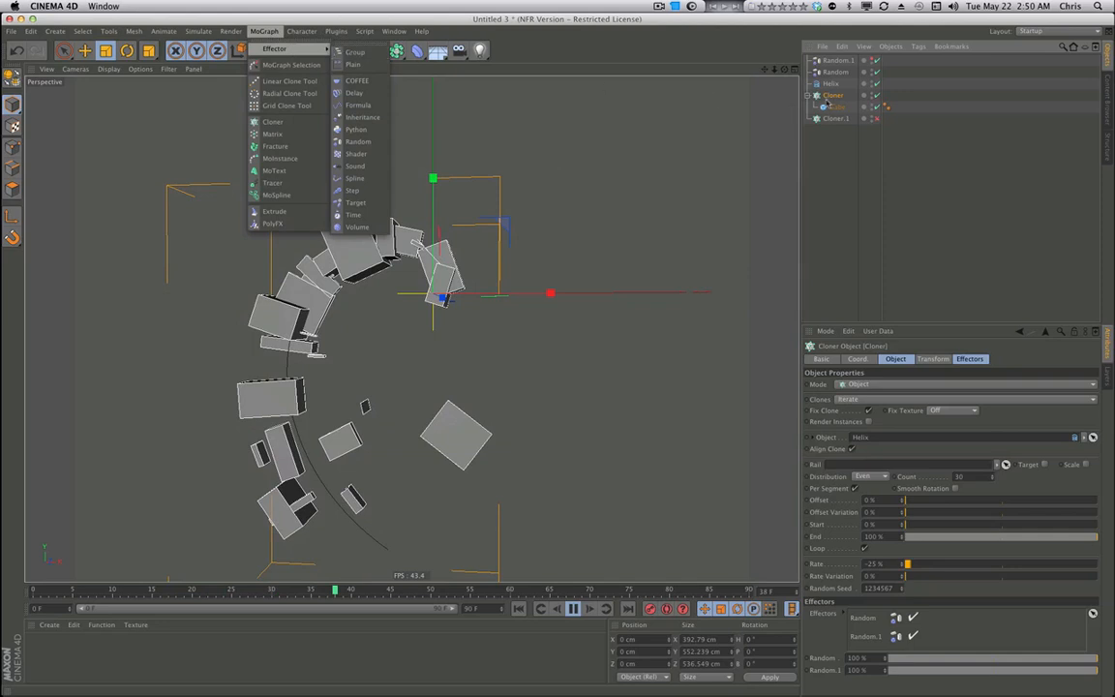
left_click(352, 63)
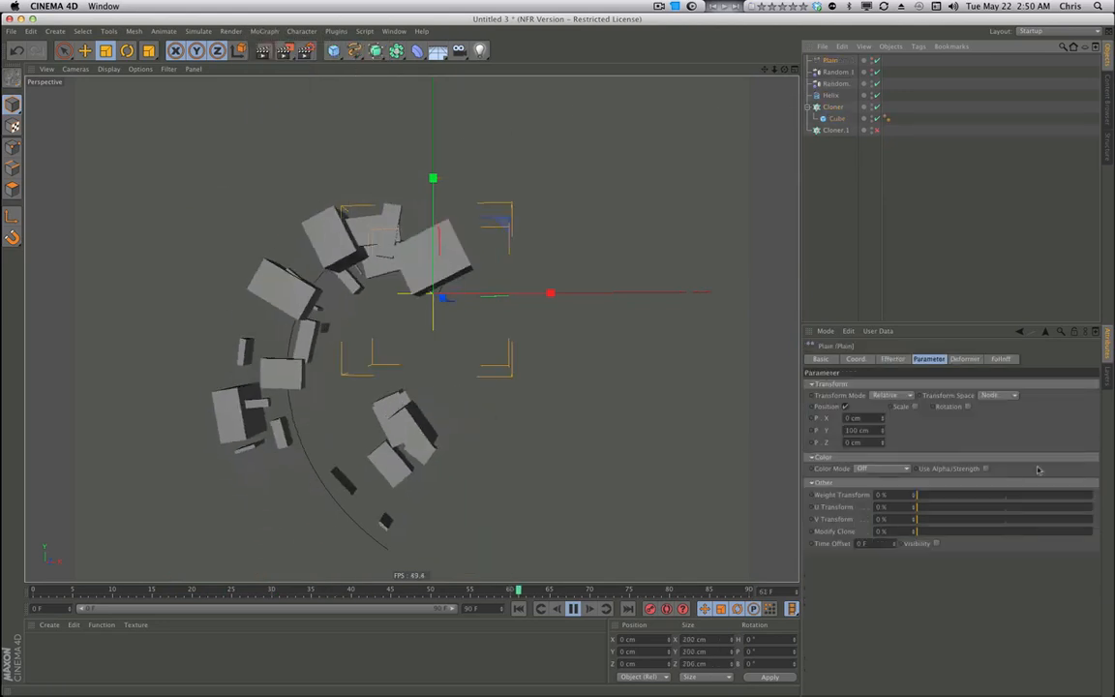
left_click(845, 407)
left_click(914, 406)
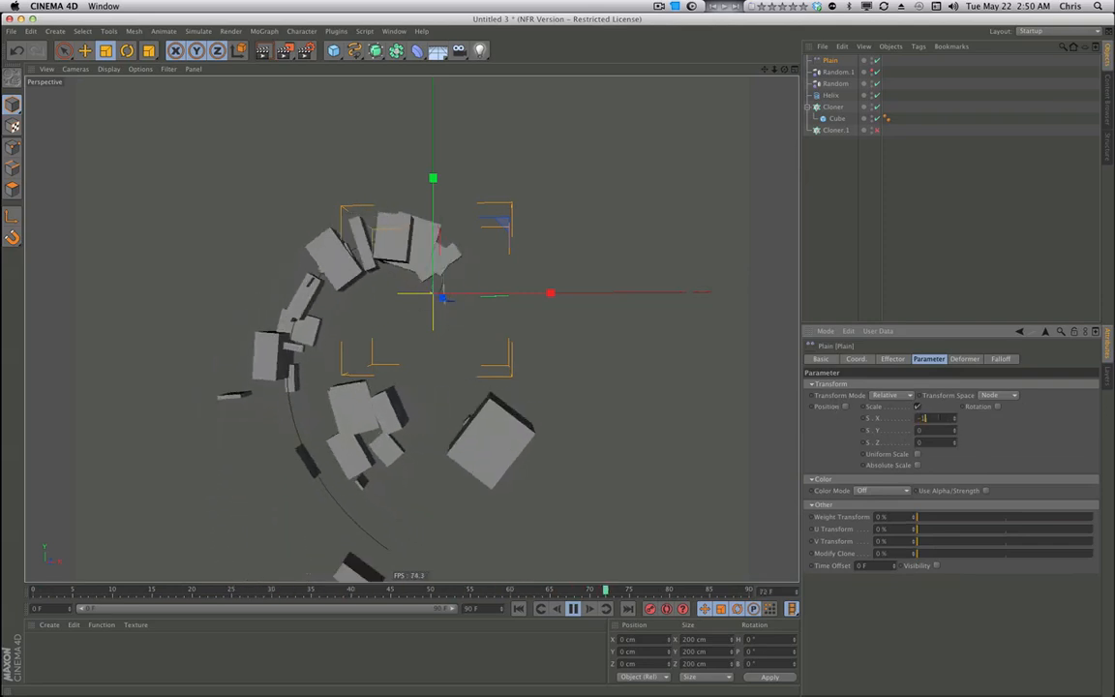
left_click(916, 453)
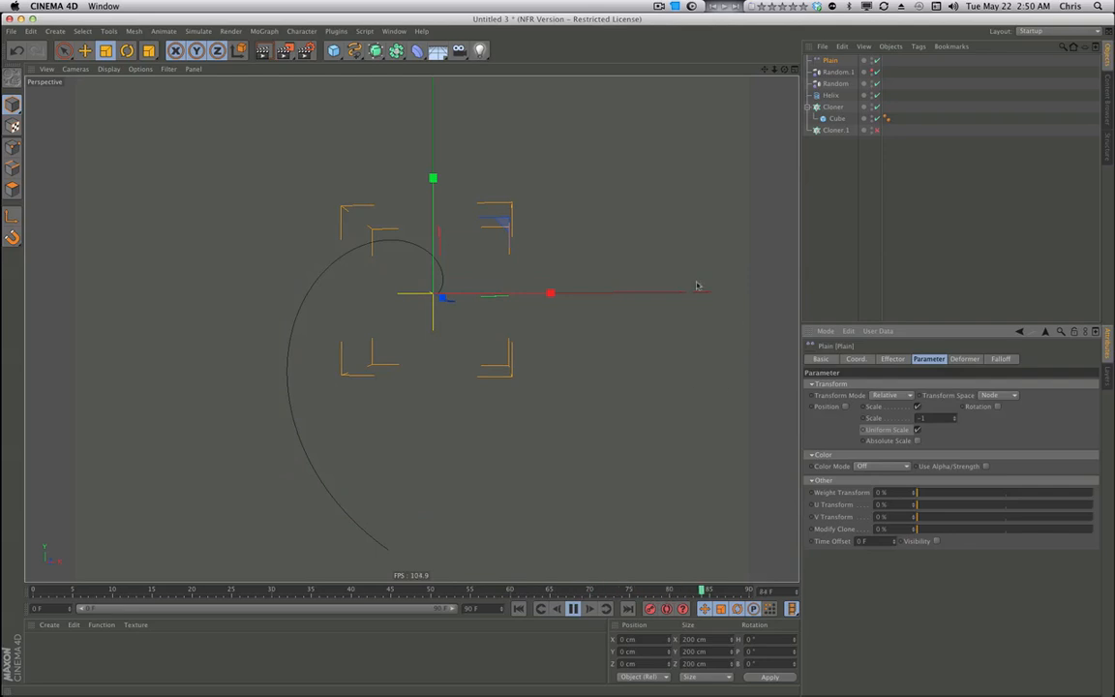
Give the Plain effector a Sphere falloff and enlarge it uniformly to about 318 cm across.
left_click(997, 359)
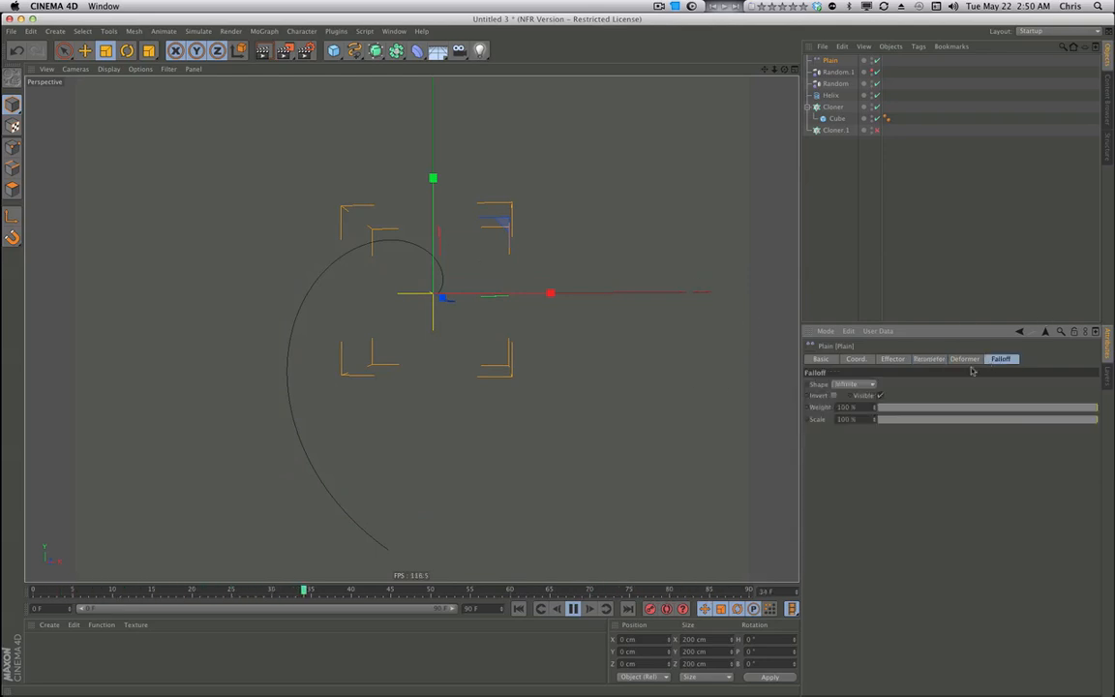
left_click(849, 383)
left_click(851, 493)
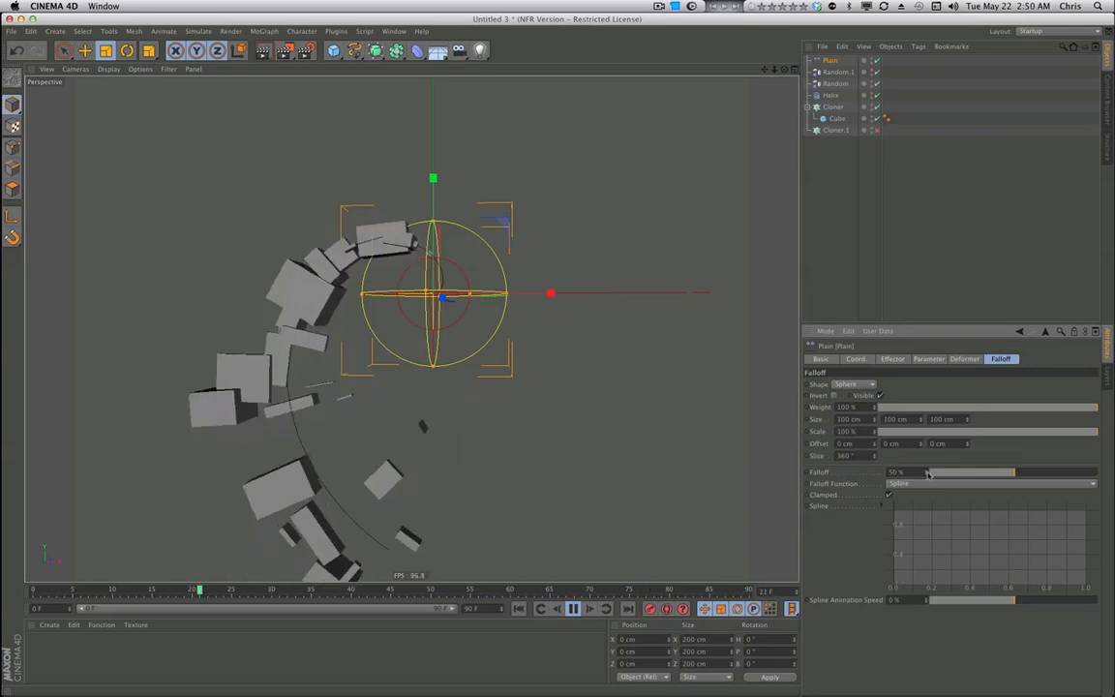
key("t")
left_click_drag(460, 381, 693, 373)
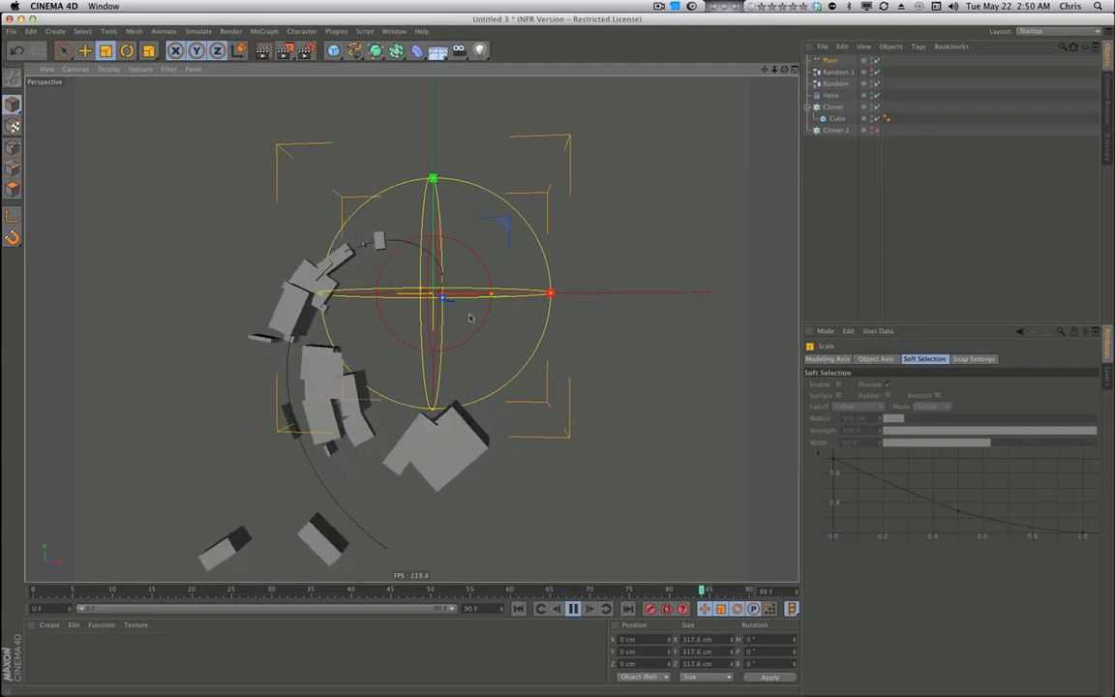
Raise the Plain effector's falloff to 94% and enlarge its sphere to about 616 cm across.
left_click(831, 61)
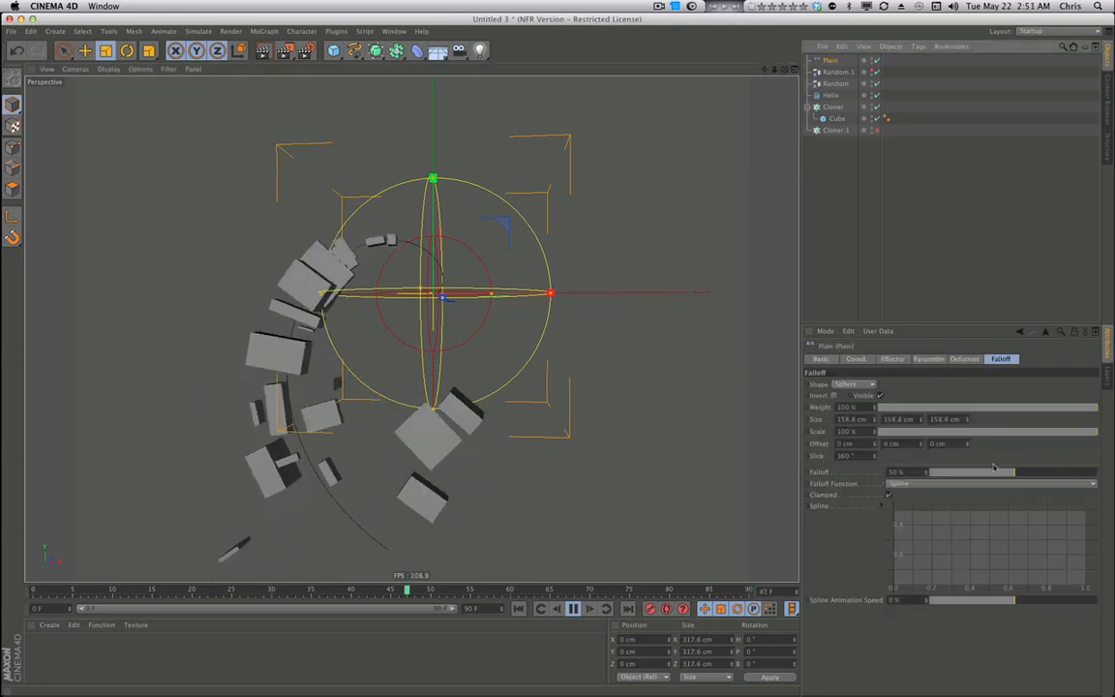
left_click_drag(1015, 472, 1013, 473)
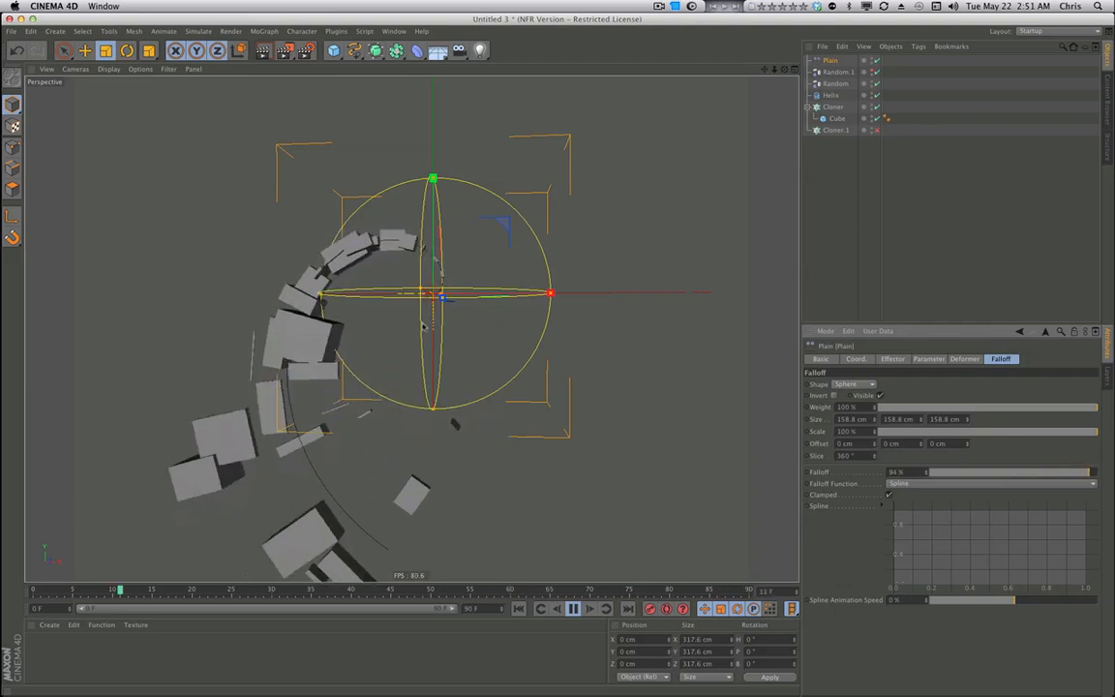
left_click_drag(408, 425, 769, 283)
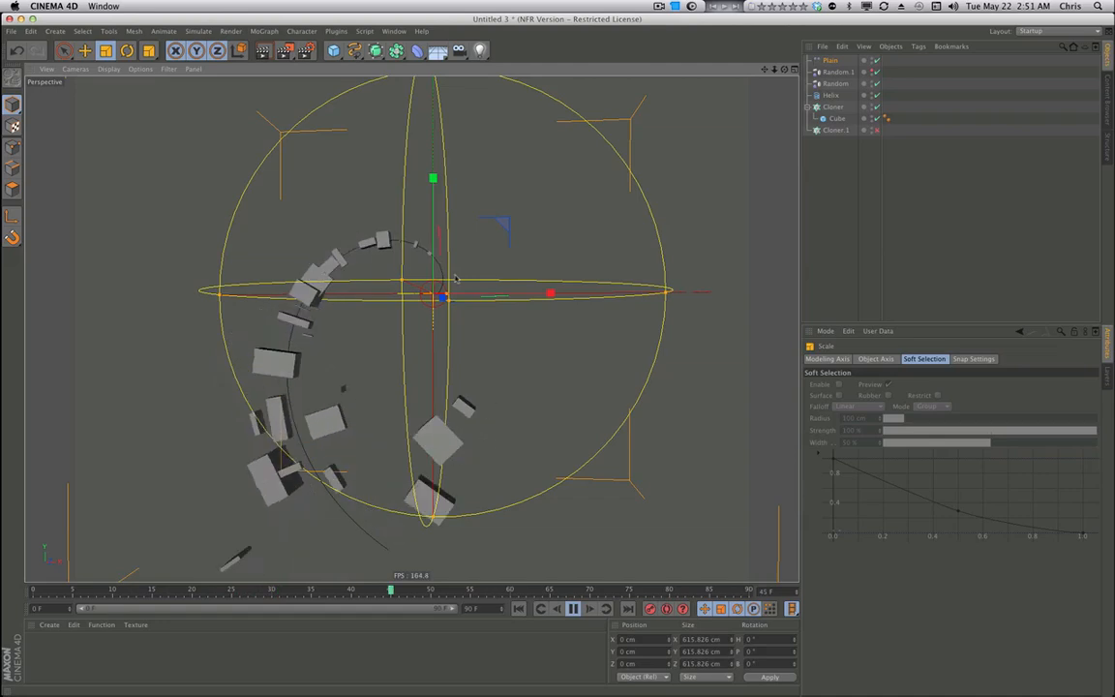
Raise the cube Cloner's count to 90 and render a preview in the viewport.
left_click(833, 108)
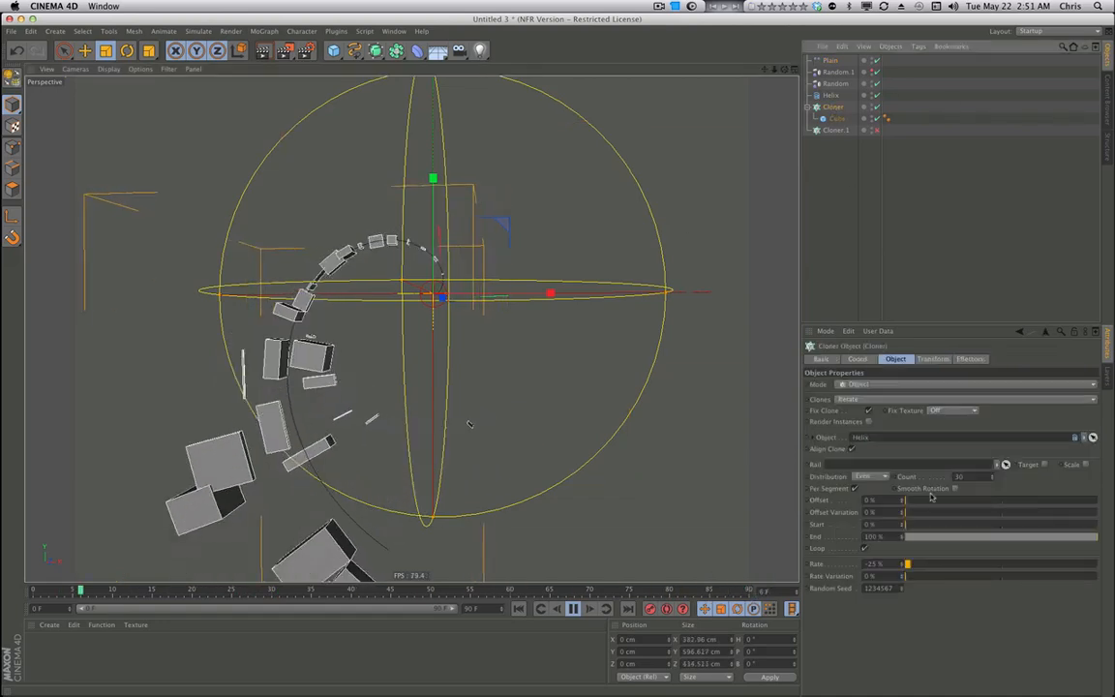
left_click_drag(992, 477, 992, 419)
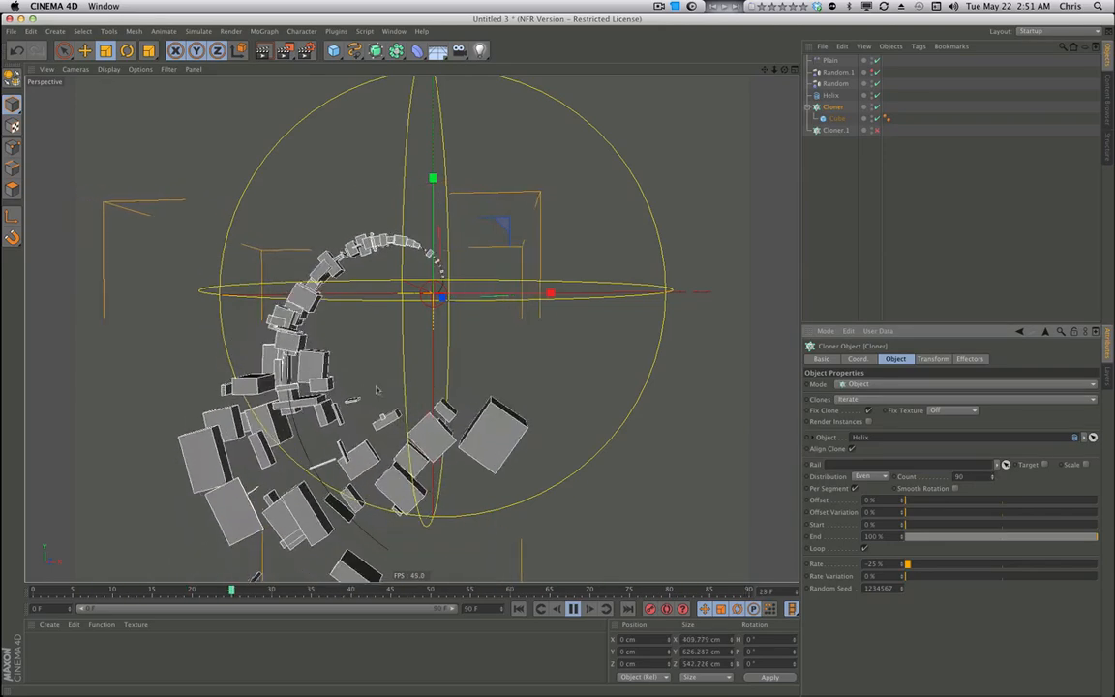
key("super+r")
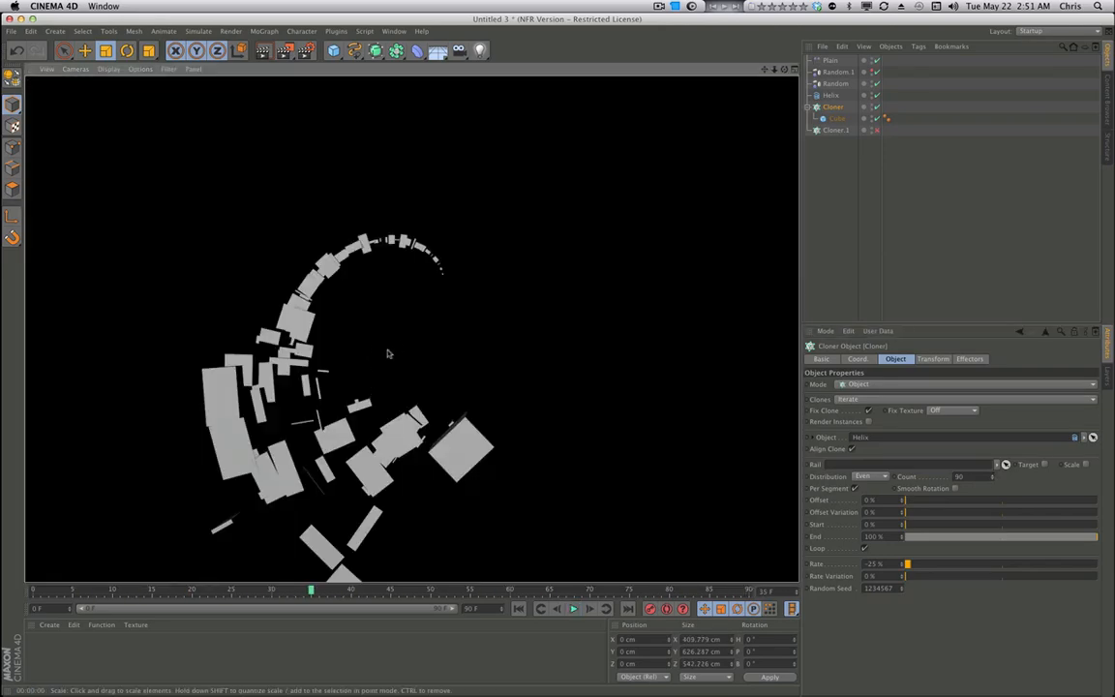
Set the second Random effector's falloff to 50%.
mouse_move(784, 69)
left_mouse_down()
mouse_move(736, 70)
mouse_move(771, 50)
mouse_move(775, 91)
mouse_move(610, 87)
left_mouse_up()
left_click(838, 72)
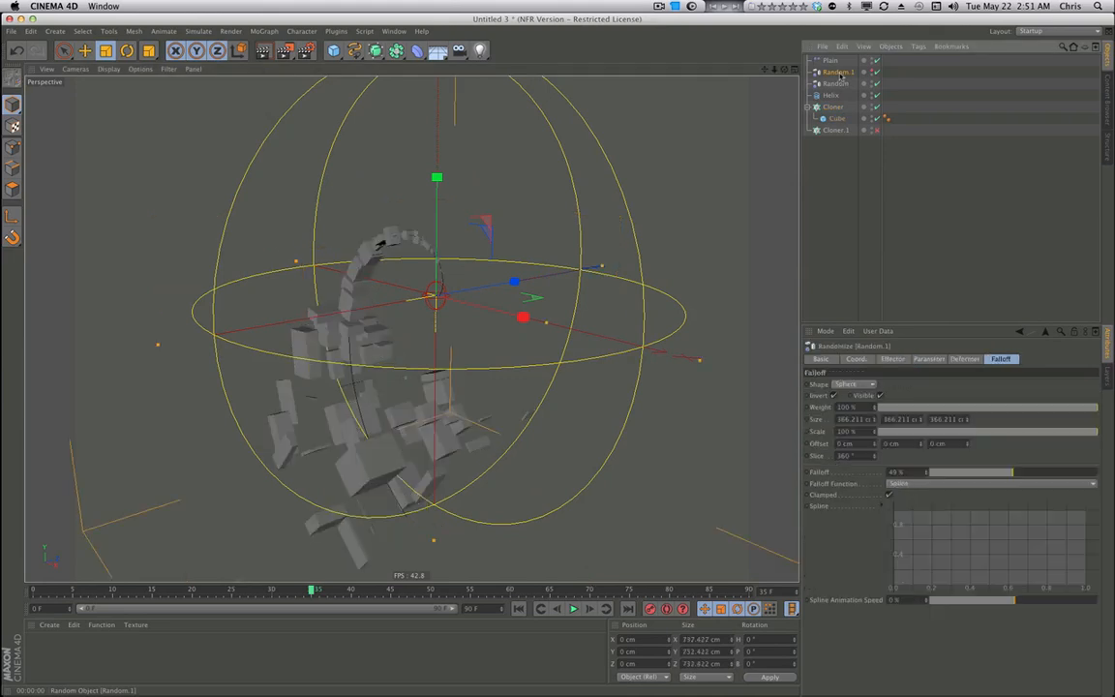
left_click_drag(785, 69, 726, 73)
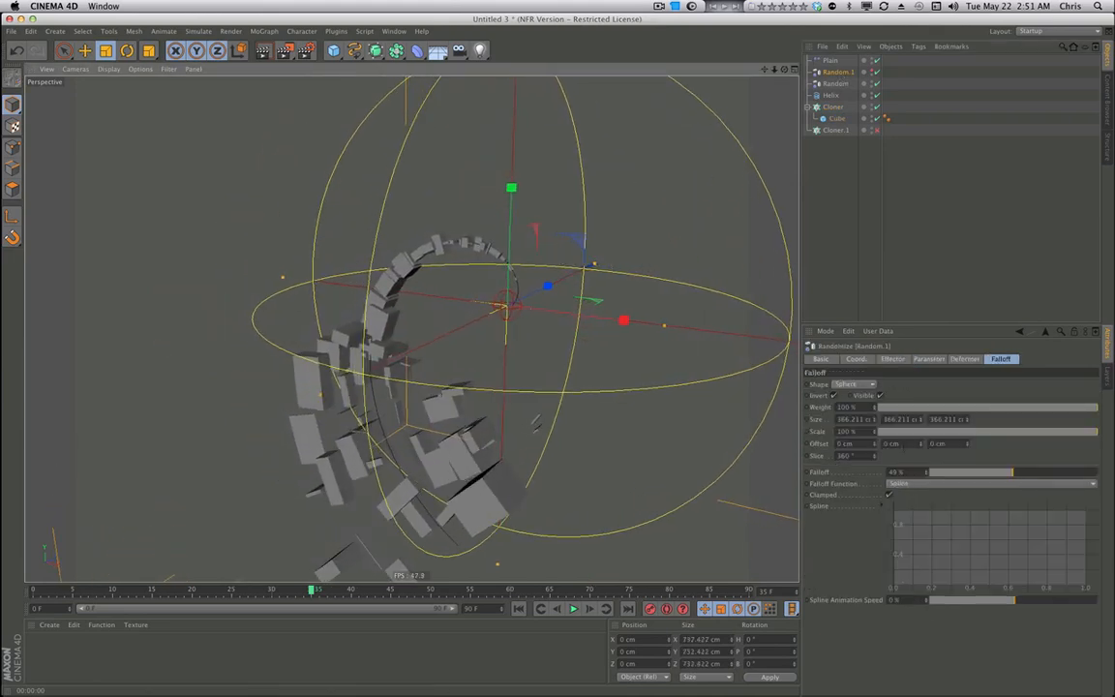
left_click_drag(925, 474, 925, 472)
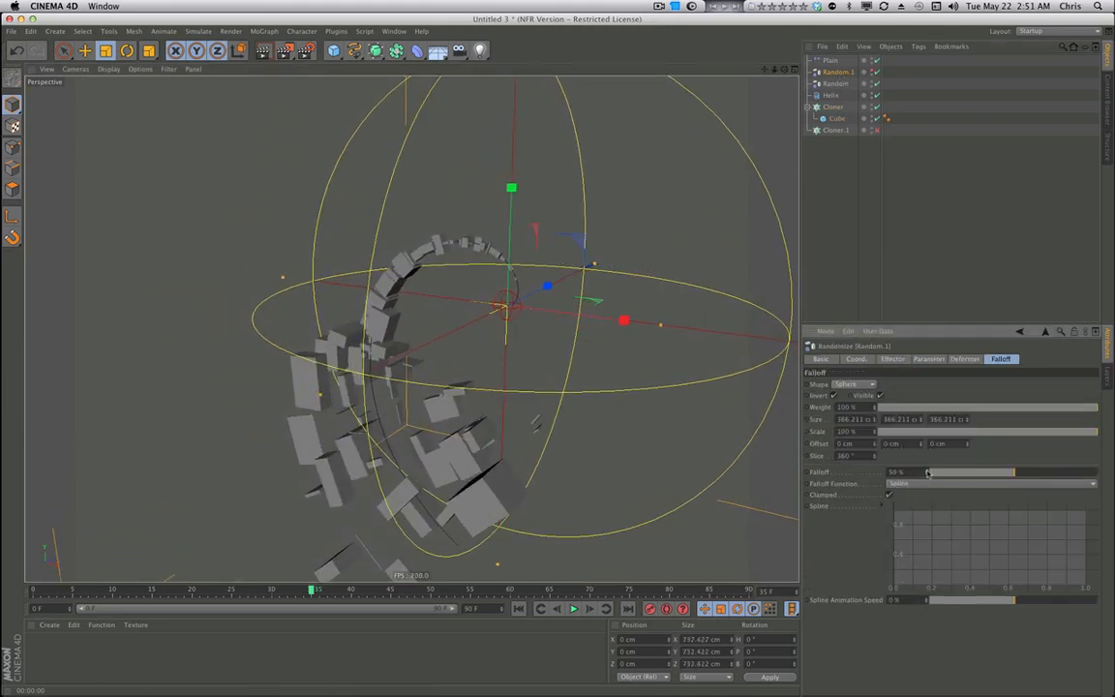
left_click(838, 72)
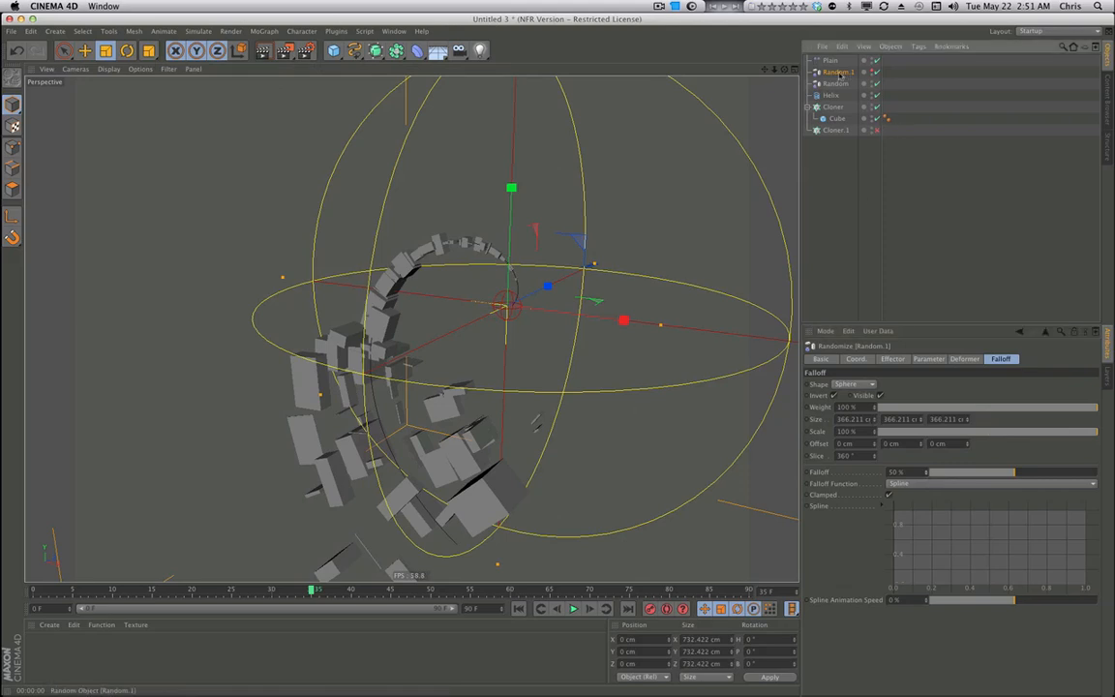
Adjust the second Random effector's position variation to about 303 cm in X and 106 cm in Y.
left_click_drag(604, 240, 414, 210, "alt")
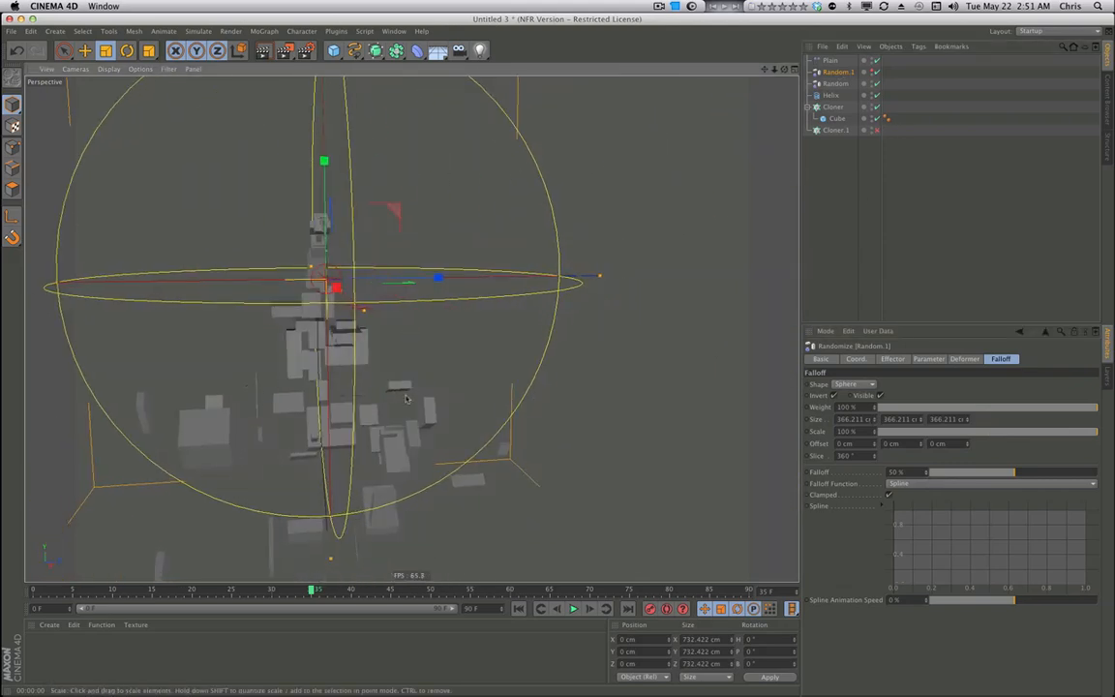
left_click(926, 359)
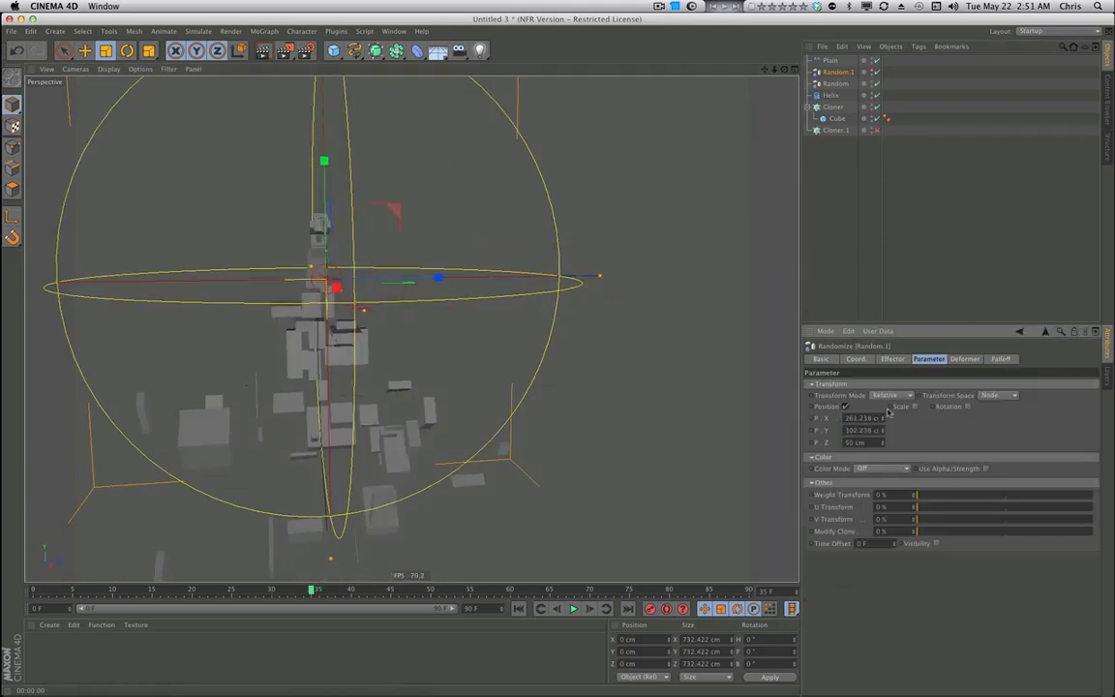
mouse_move(882, 421)
left_mouse_down()
mouse_move(882, 384)
mouse_move(882, 548)
left_mouse_up()
left_click_drag(487, 387, 649, 355, "alt")
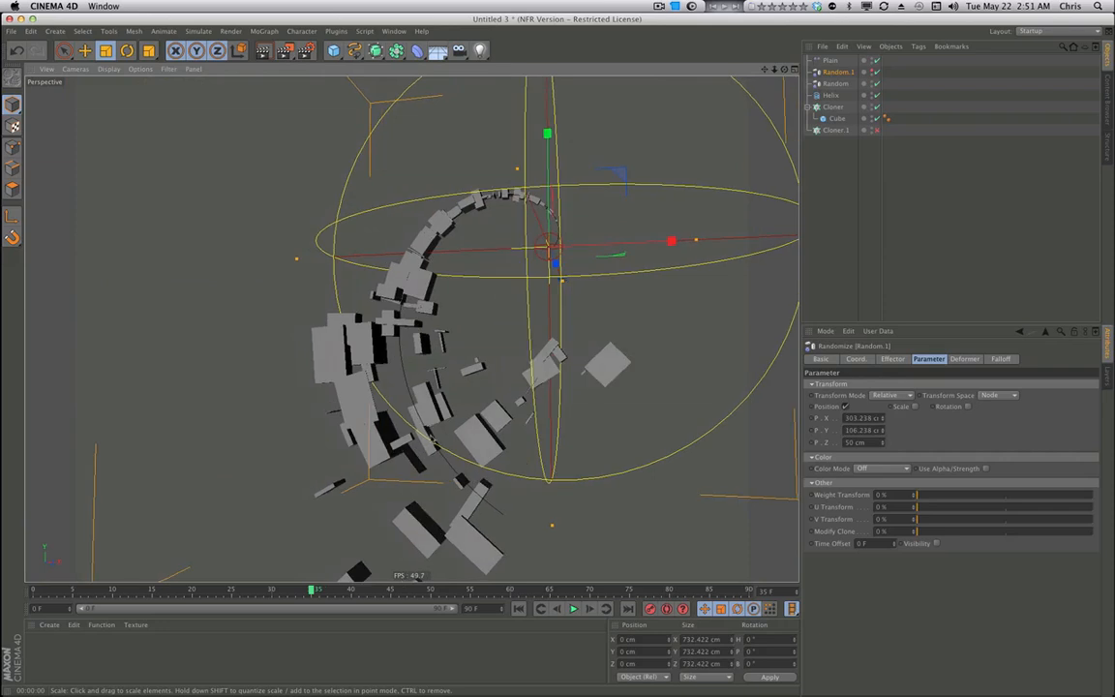
left_click_drag(406, 480, 491, 450, "alt")
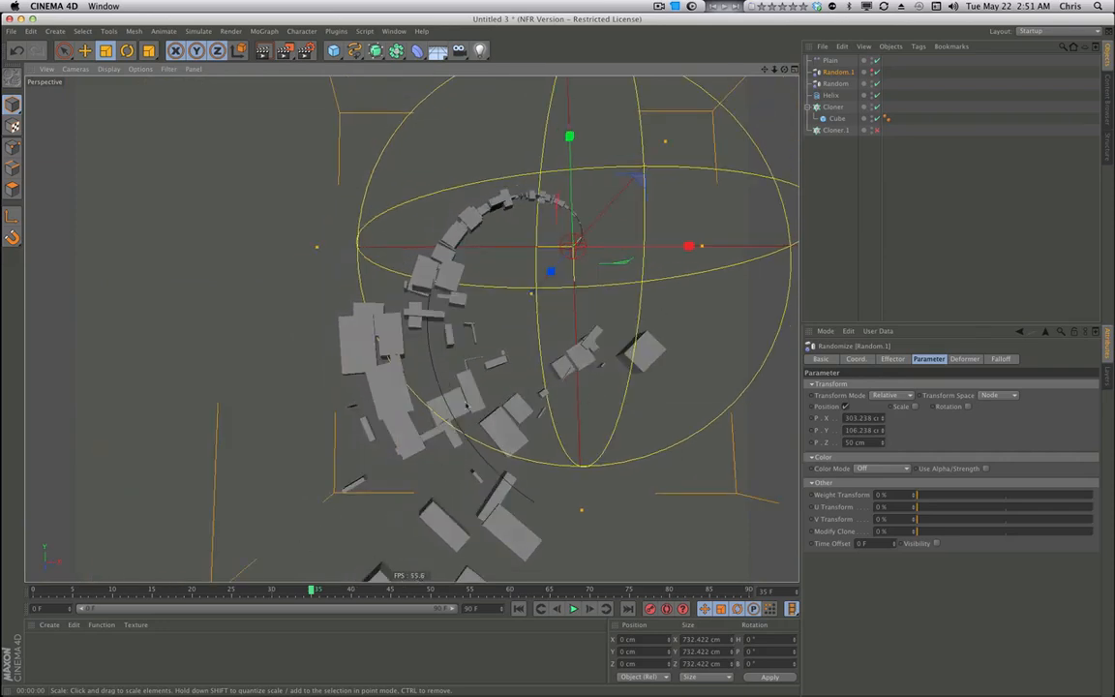
mouse_move(509, 424)
left_mouse_down("alt")
mouse_move(530, 436)
mouse_move(316, 474)
mouse_move(533, 434)
mouse_move(527, 406)
left_mouse_up("alt")
Resume playback, nest the cube Cloner inside the radial Cloner and enable the radial Cloner.
left_click(573, 608)
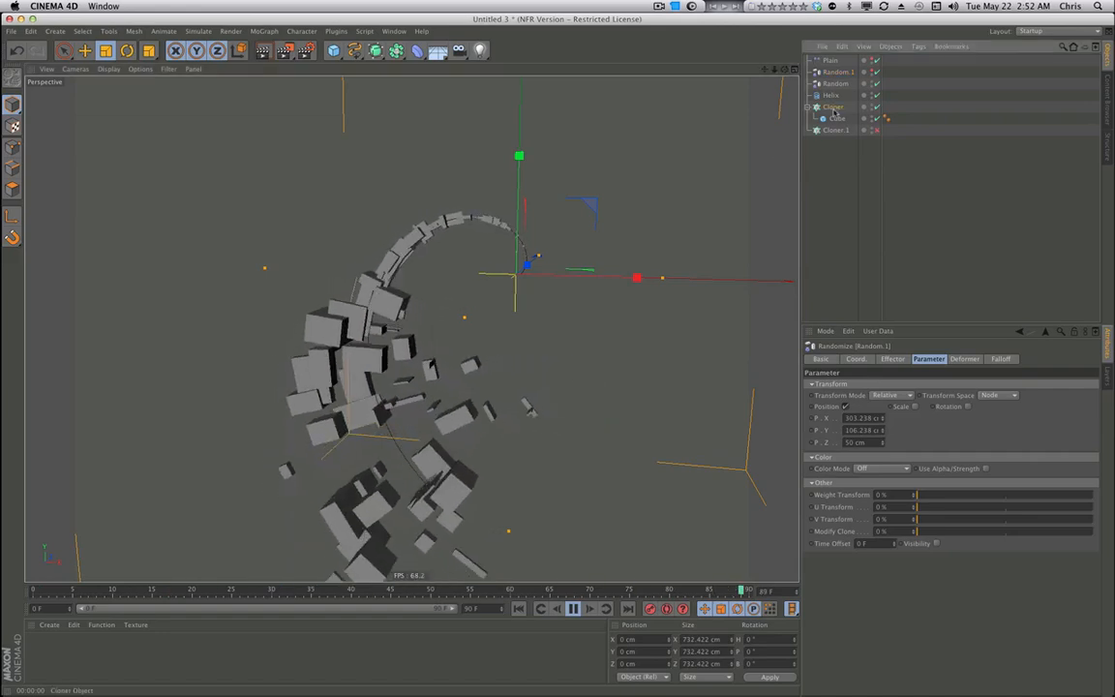
left_click_drag(842, 133, 840, 130)
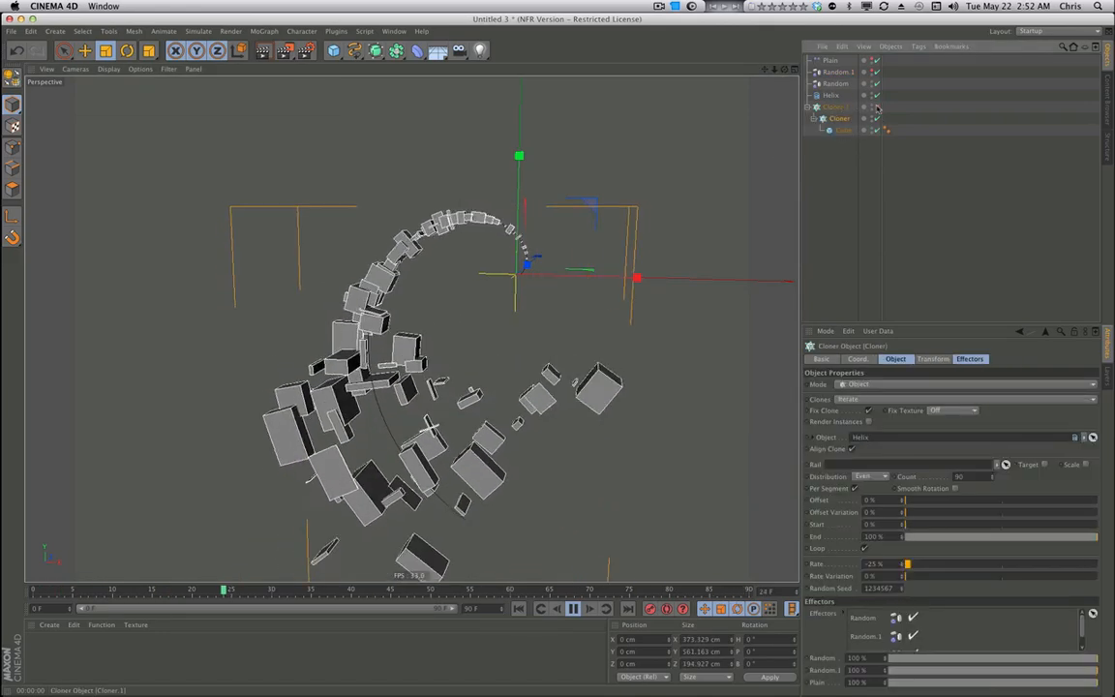
middle_click_drag(701, 191, 639, 236, "alt")
right_click_drag(638, 236, 609, 237, "alt")
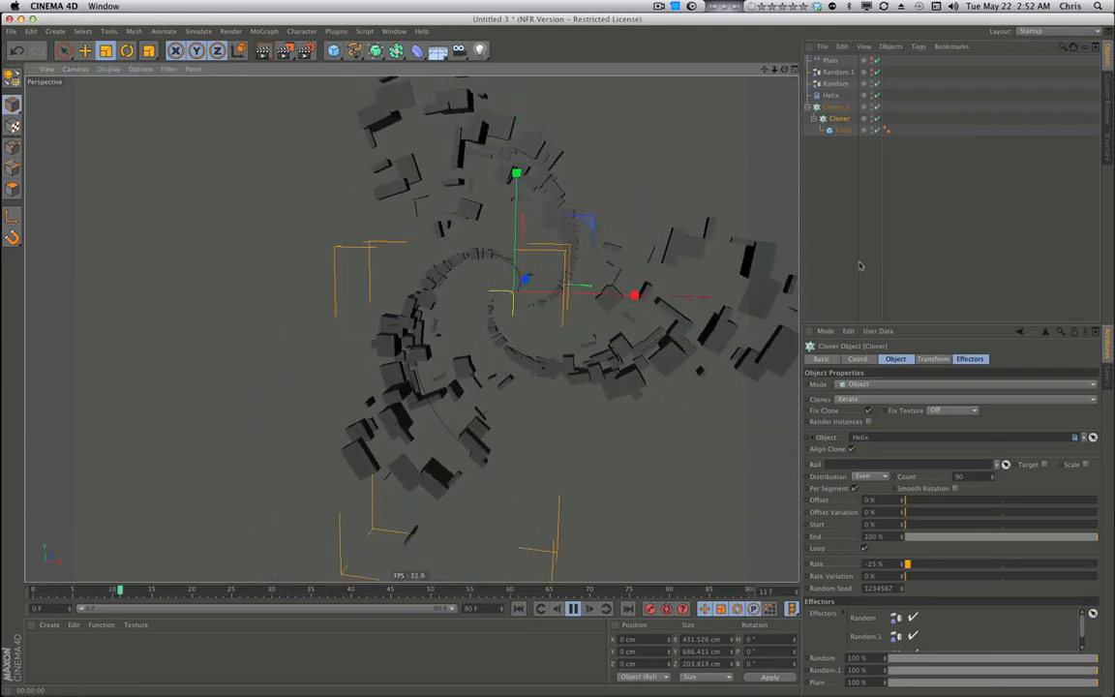
left_click(861, 266)
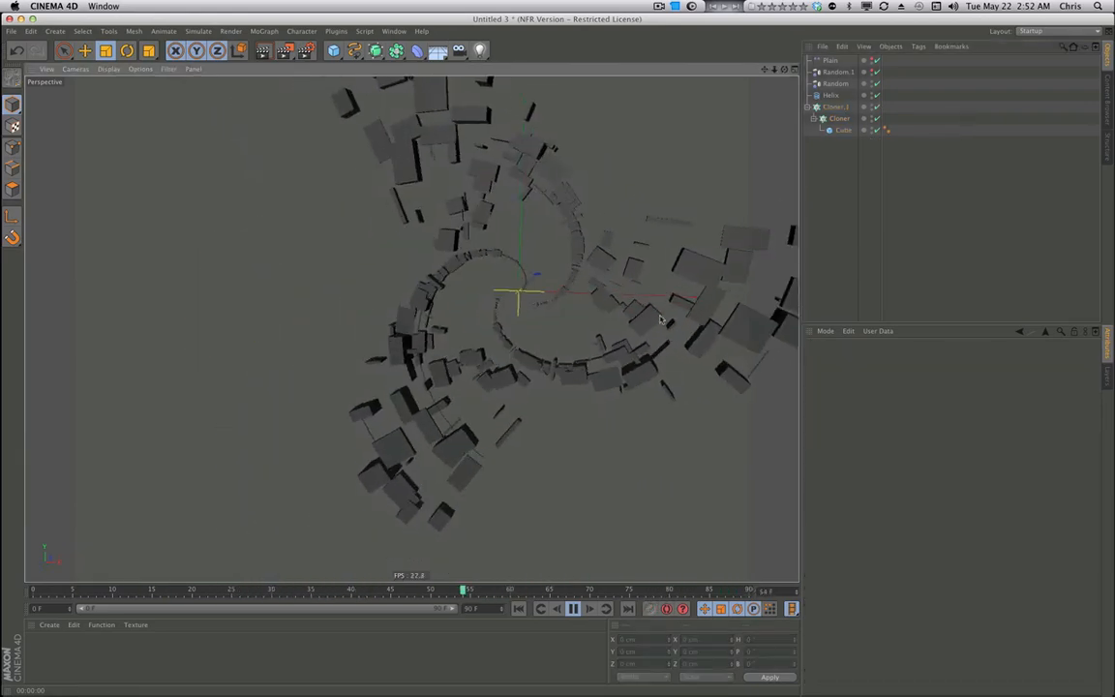
middle_click_drag(623, 263, 573, 314, "alt")
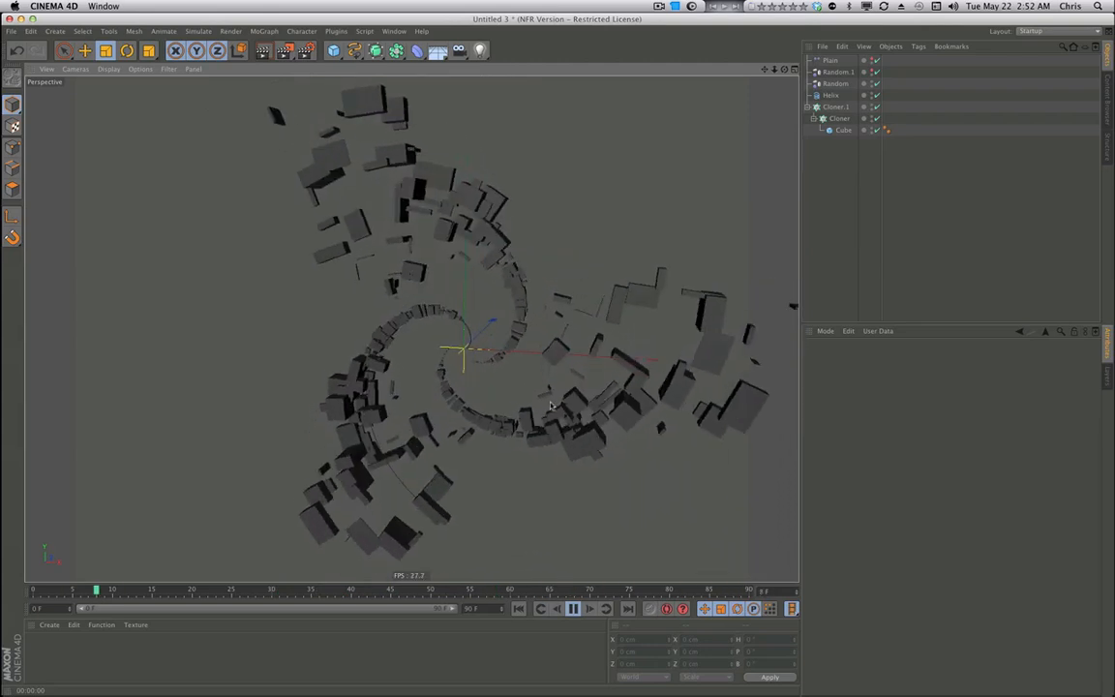
Pause and briefly replay the three-armed spiral animation, stop it and show the Plain effector's parameters.
left_click(574, 609)
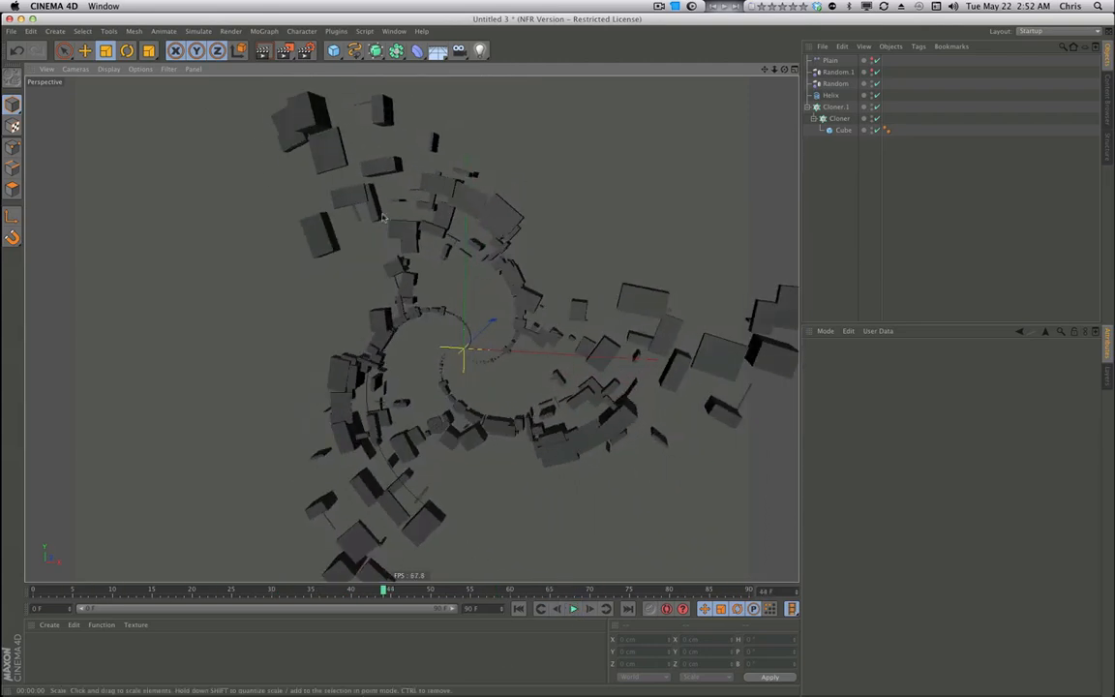
left_click(574, 609)
left_click(573, 610)
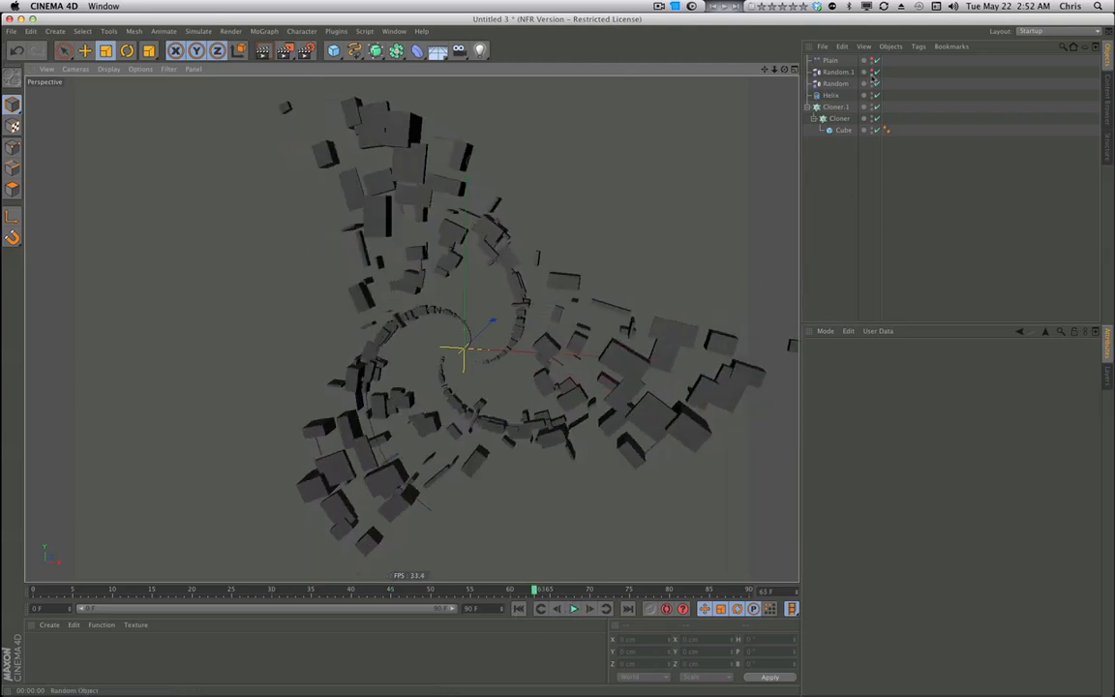
left_click(830, 61)
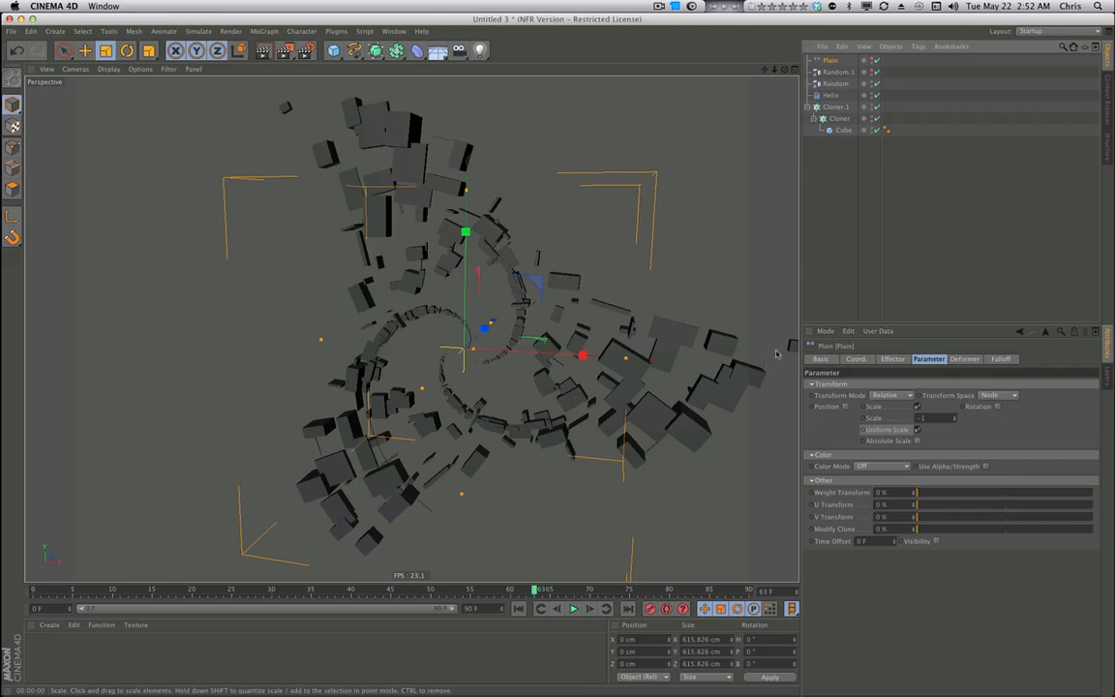
Duplicate the Plain effector and rename the original InnerScale.
key("super+v")
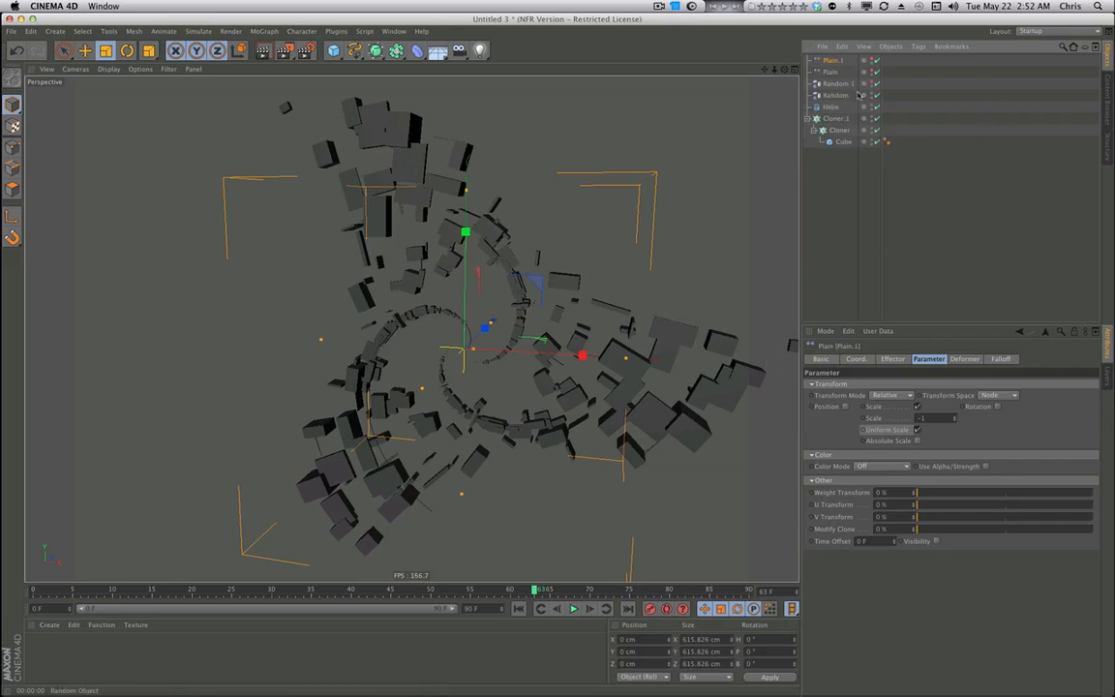
double_click(829, 73)
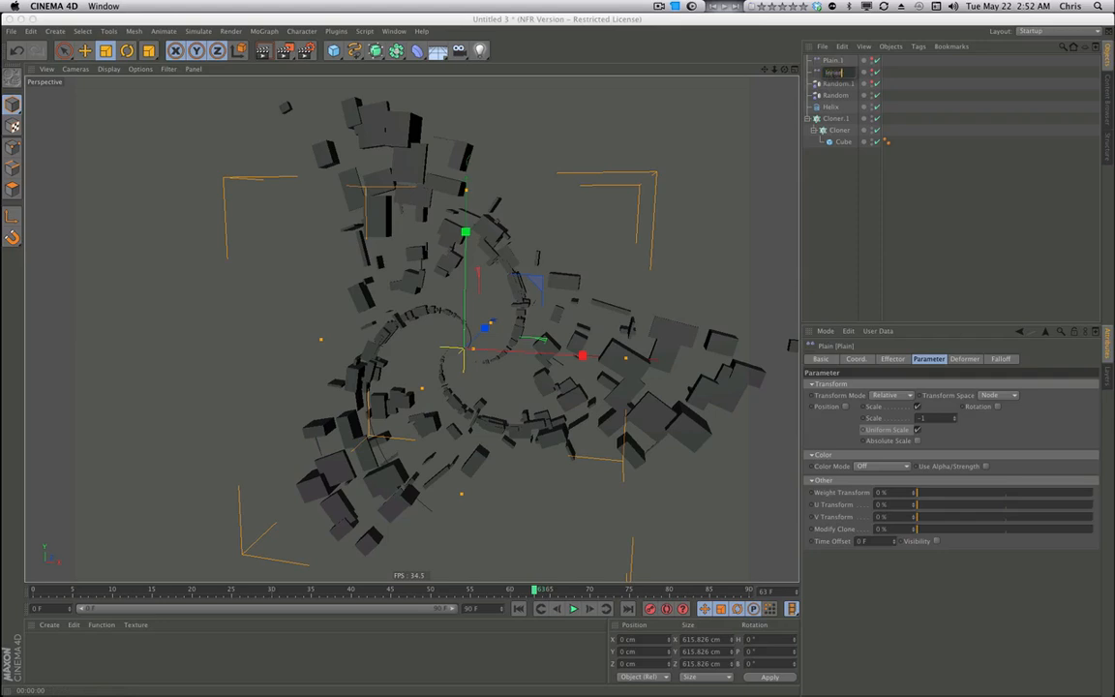
key("Return")
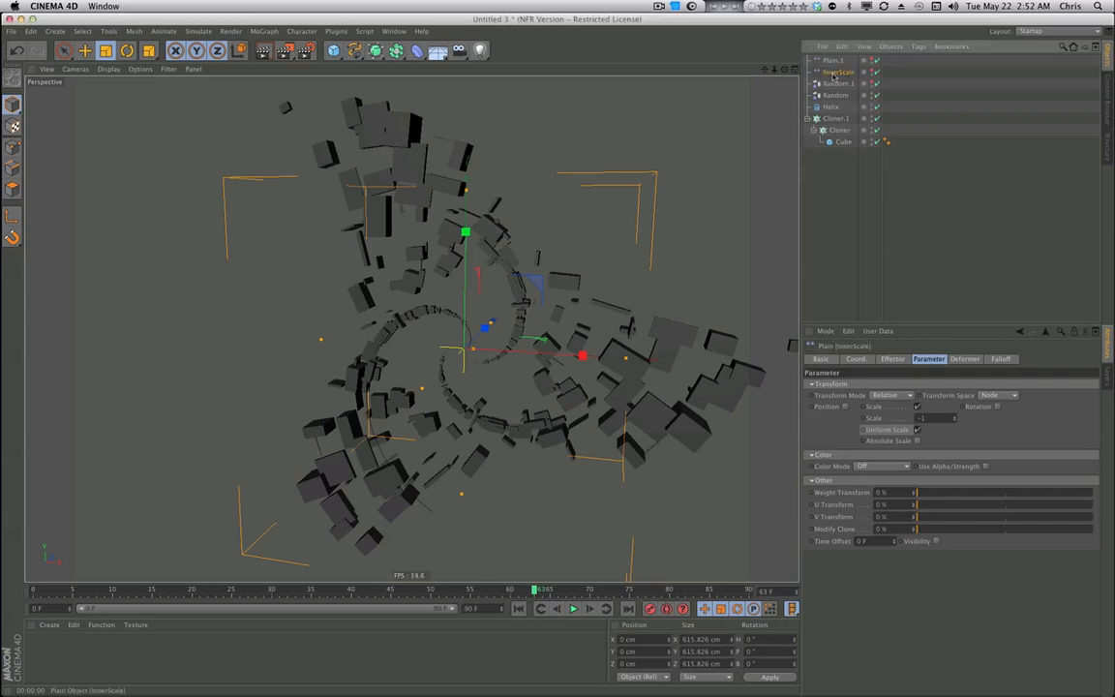
Rename the duplicated Plain effector OuterScale, reusing the text of the InnerScale name.
double_click(839, 72)
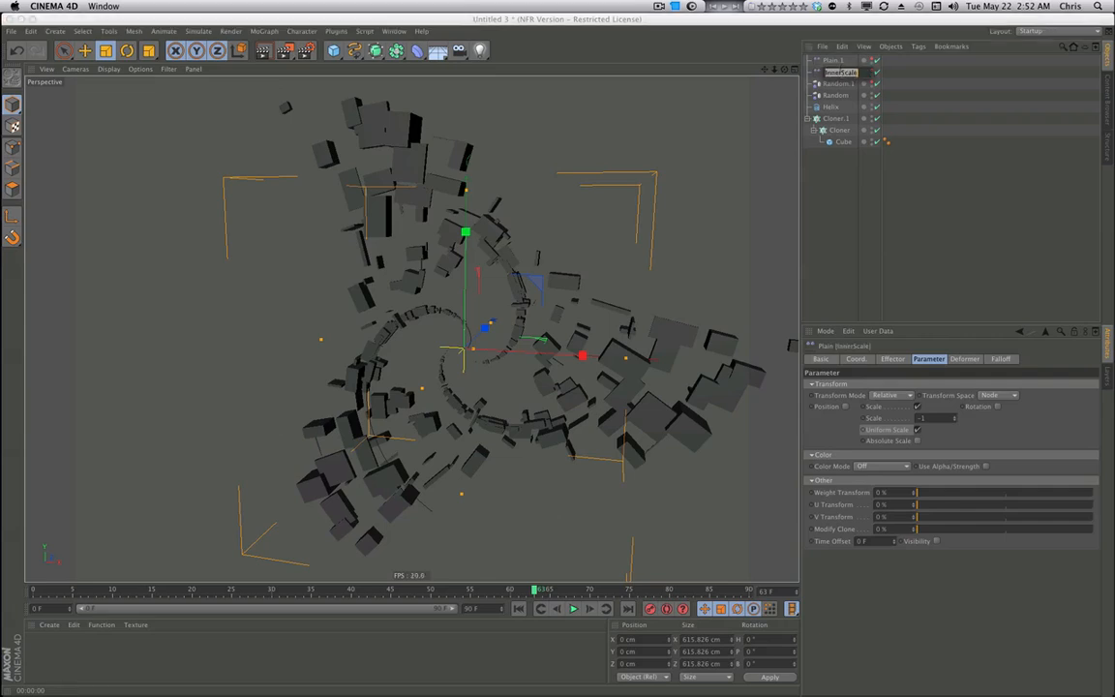
key("super+c")
double_click(840, 62)
key("super+v")
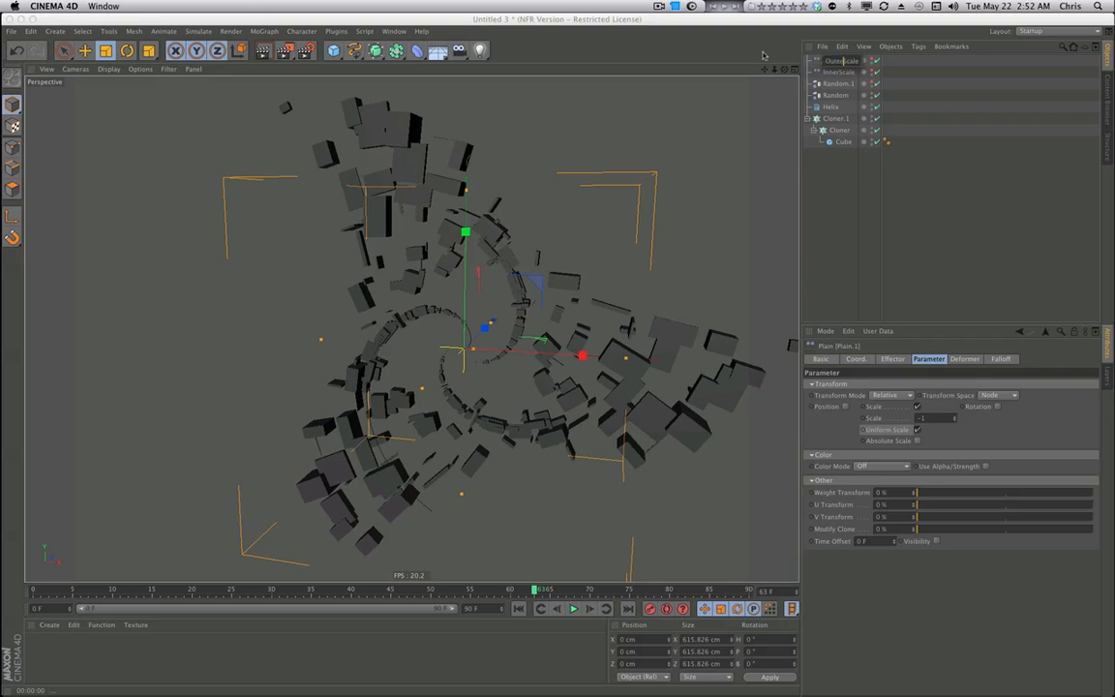
key("Return")
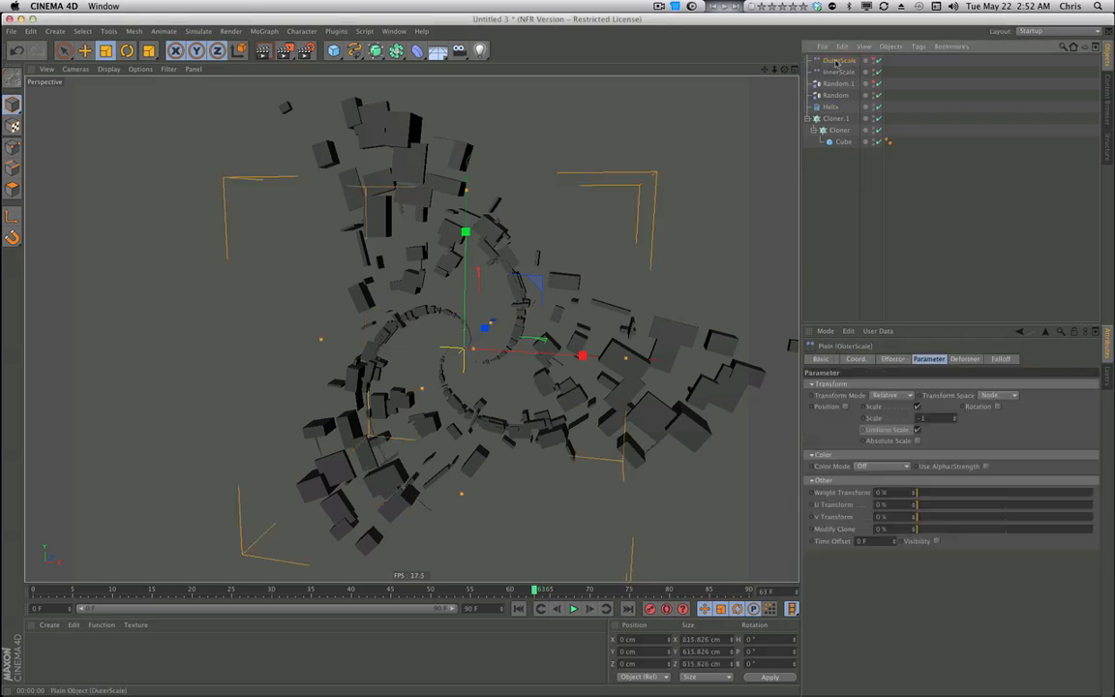
Add OuterScale to the cube Cloner's effectors and invert its spherical falloff.
left_click(835, 129)
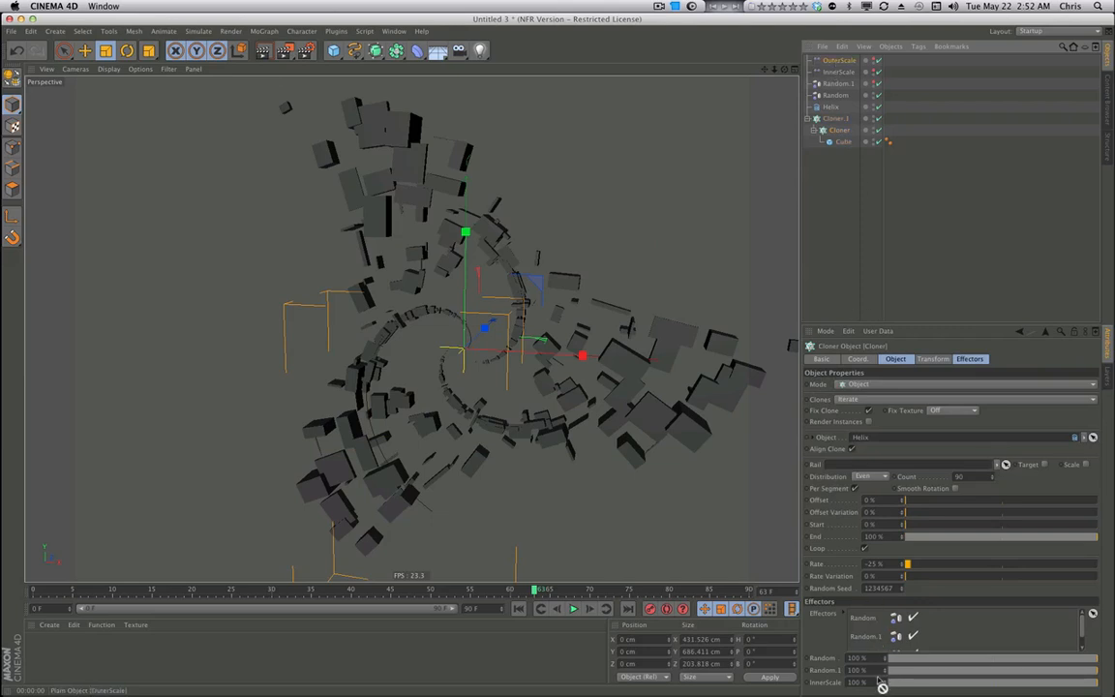
left_click_drag(878, 664, 882, 655)
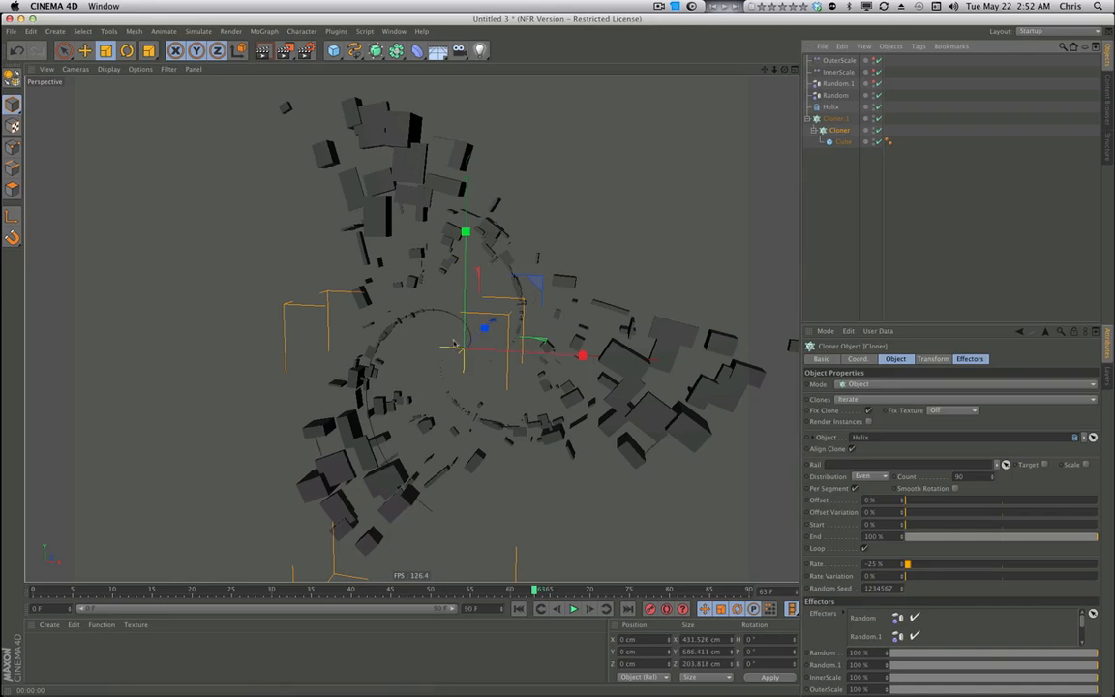
left_click(838, 60)
left_click(1001, 359)
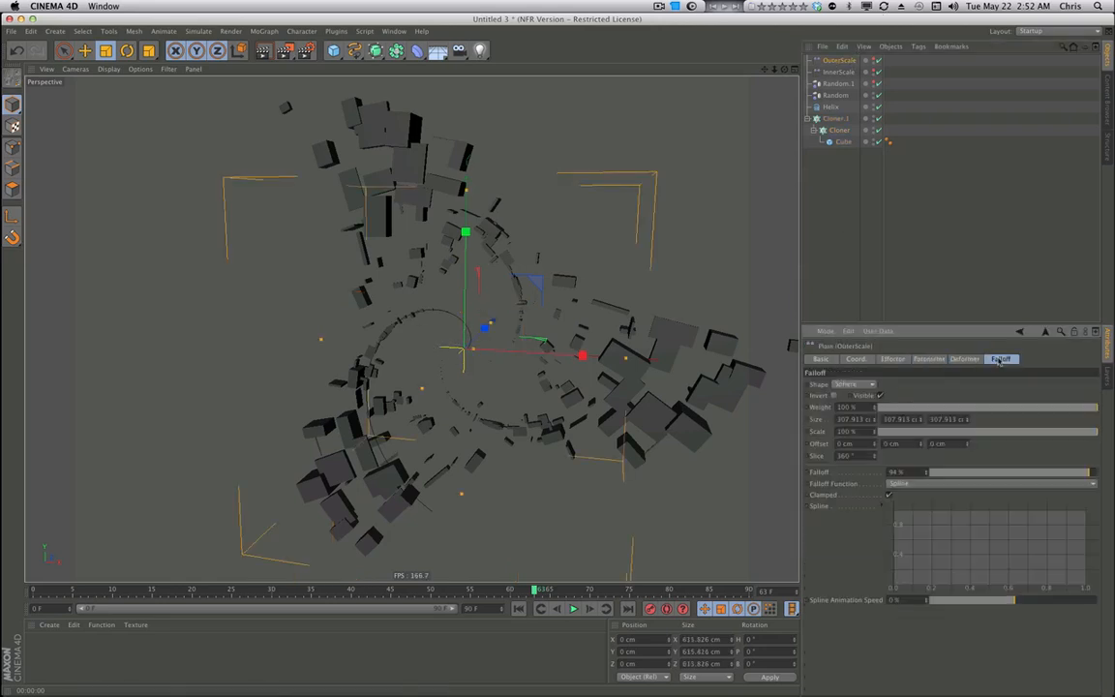
left_click(834, 396)
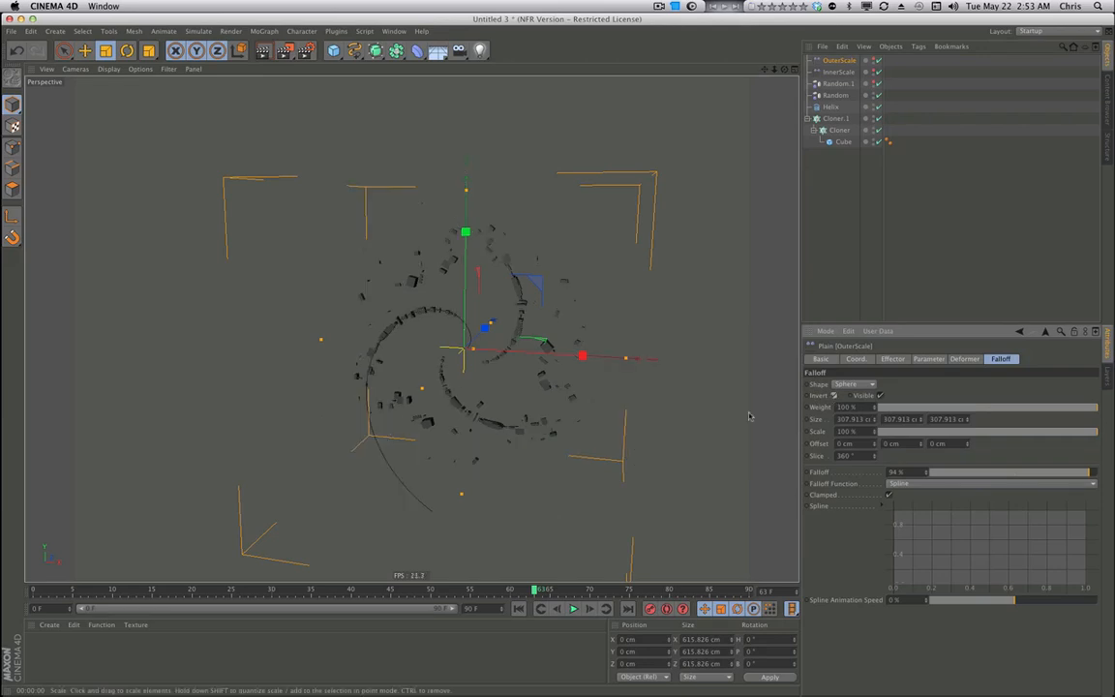
Enlarge OuterScale's falloff sphere to a size of about 334 cm on each axis.
left_click_drag(559, 456, 627, 454)
left_click(852, 60)
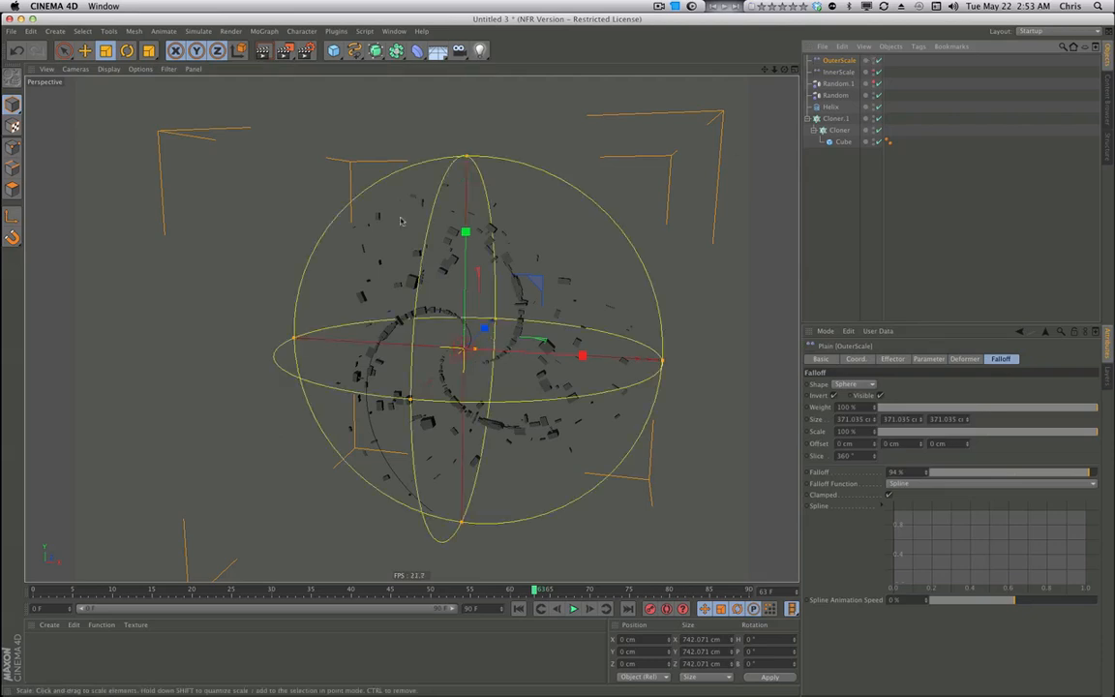
left_click_drag(463, 152, 467, 262, "alt")
left_click_drag(571, 231, 529, 245)
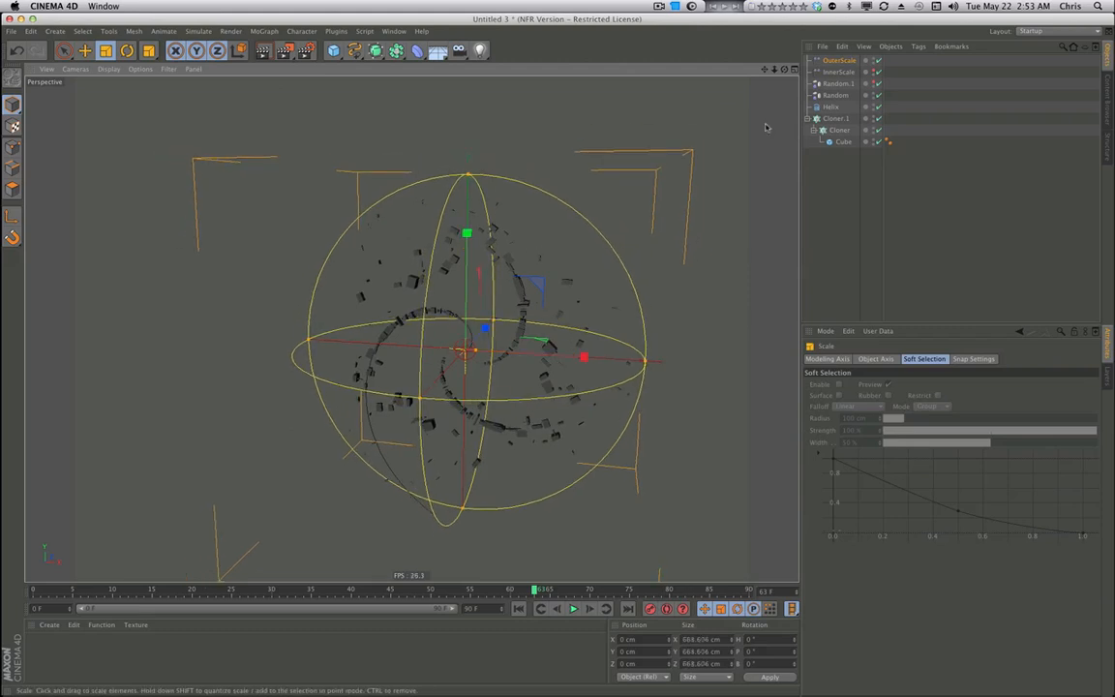
Start playback, adjust OuterScale's falloff to about 52% and deselect the effector.
left_click(833, 61)
left_click_drag(1085, 472, 1050, 478)
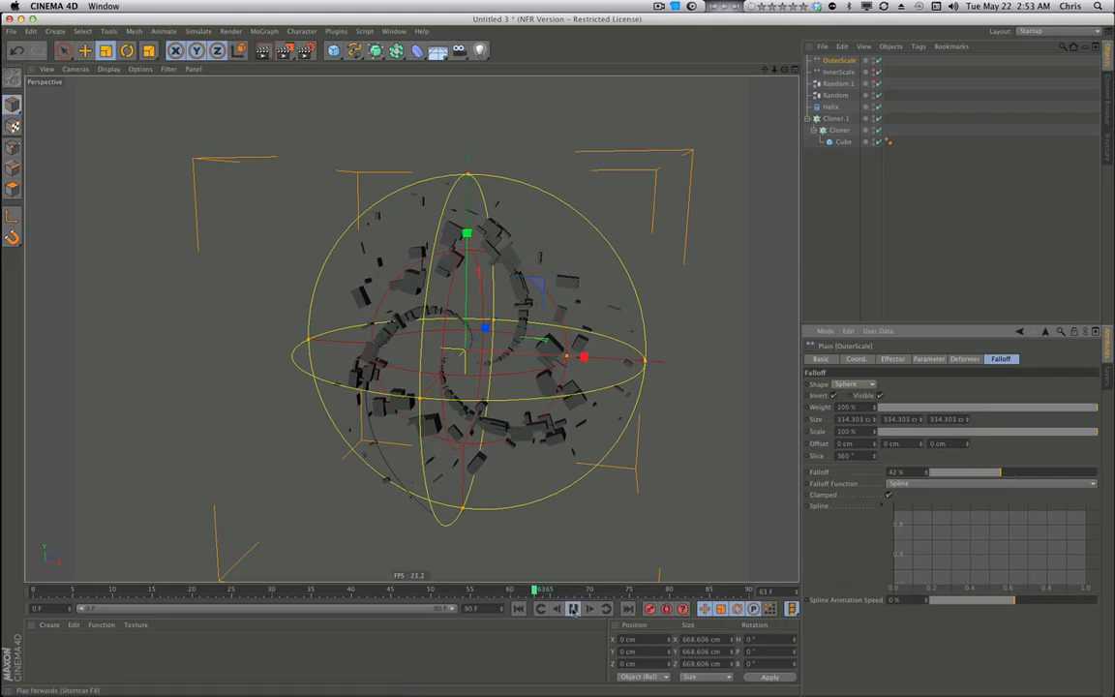
key("F8")
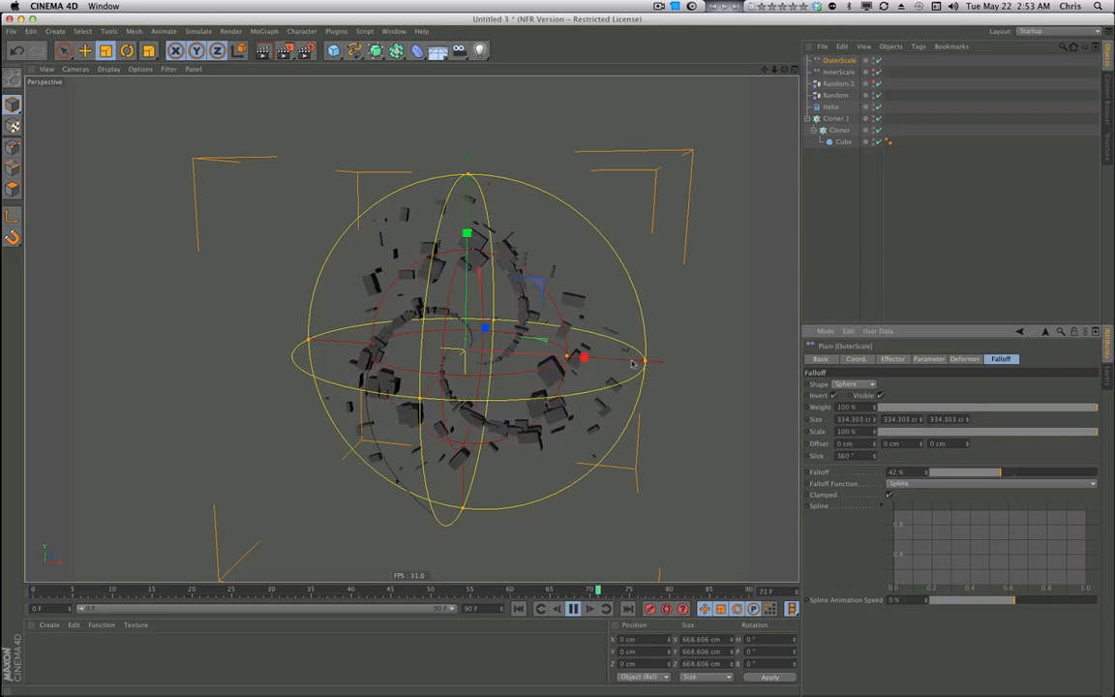
left_click_drag(569, 358, 547, 356)
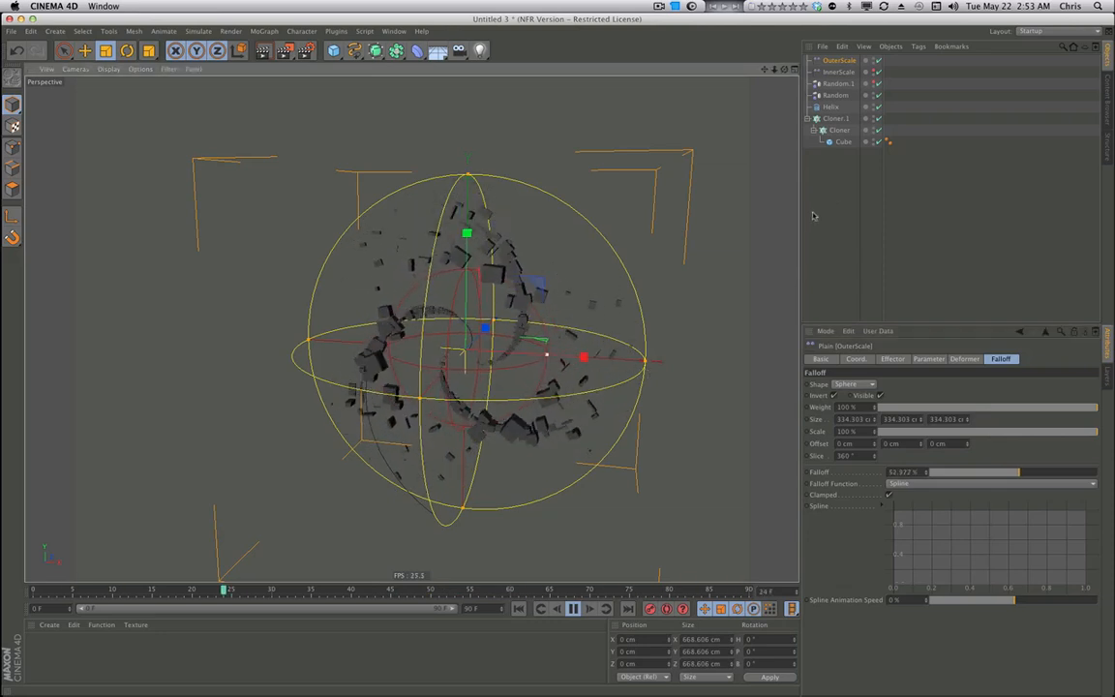
left_click(815, 213)
double_click(872, 58)
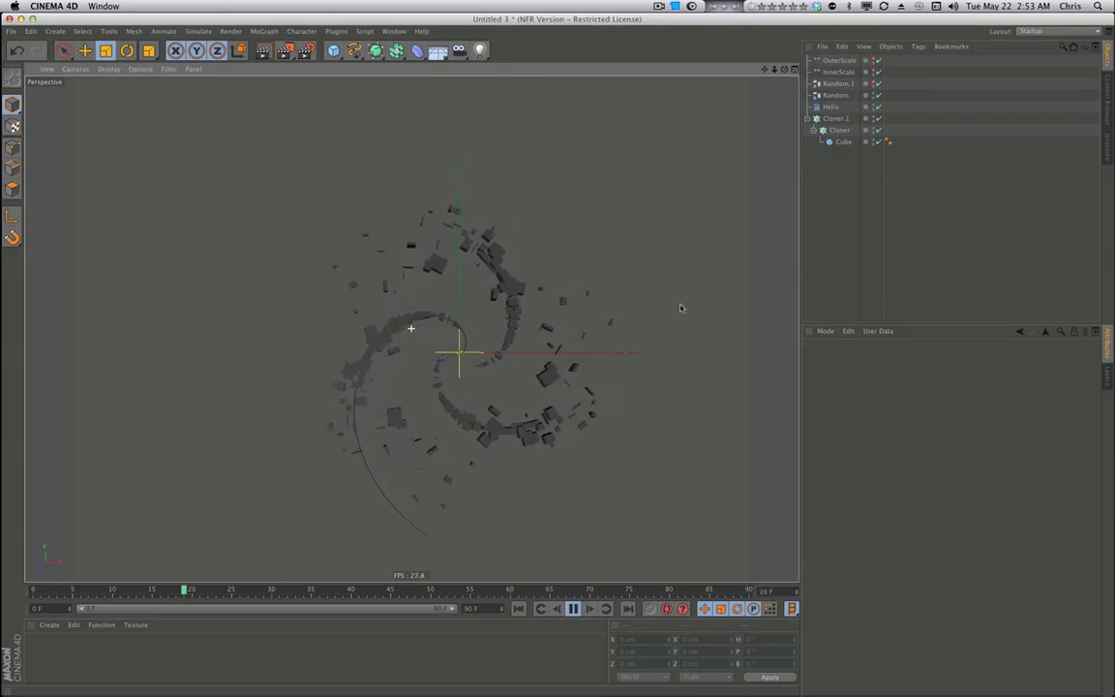
Scale the cube uniformly to about 18.8 cm per side and render a preview in the viewport.
scroll(585, 340, "up", 3)
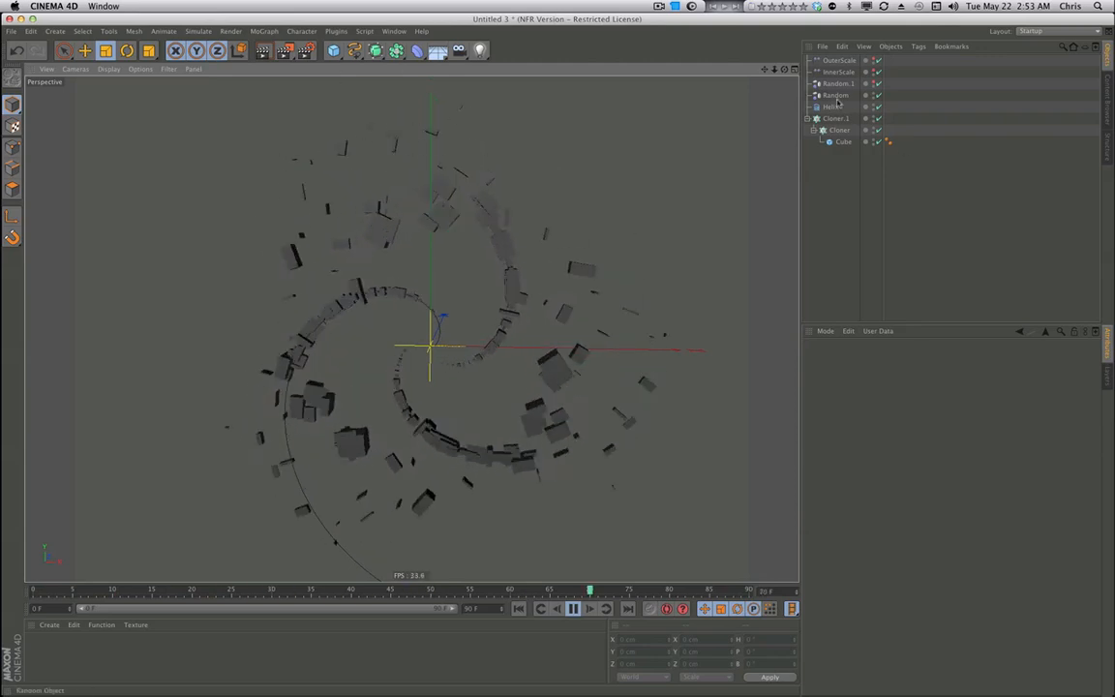
left_click(842, 142)
key("t")
left_click_drag(537, 237, 544, 274)
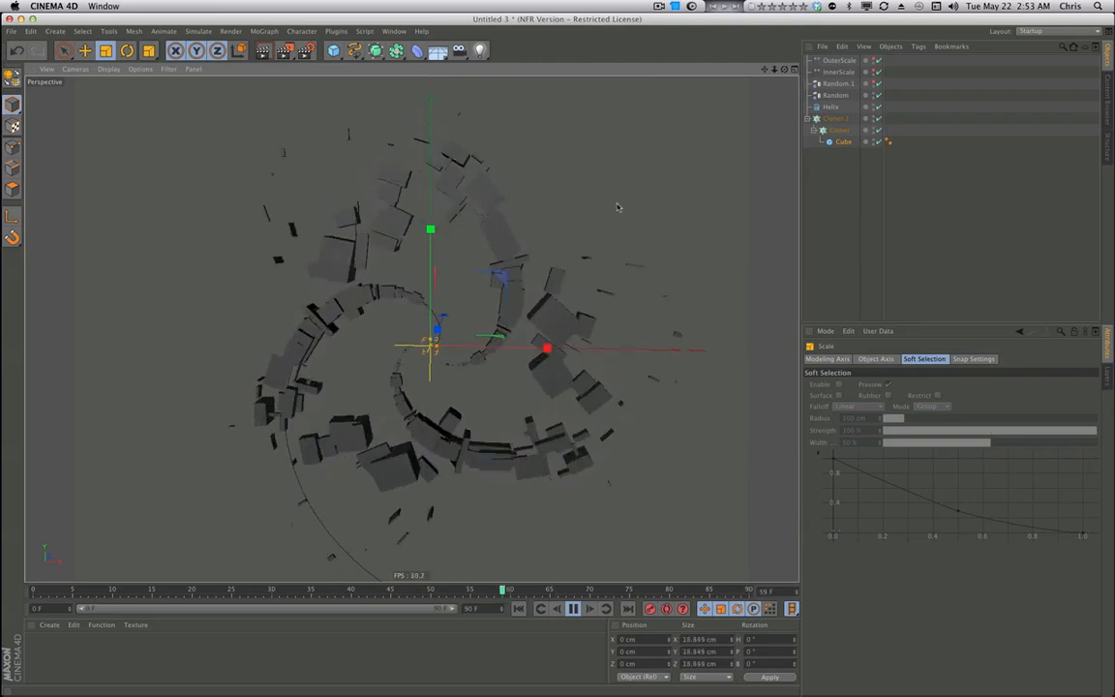
left_click(775, 243)
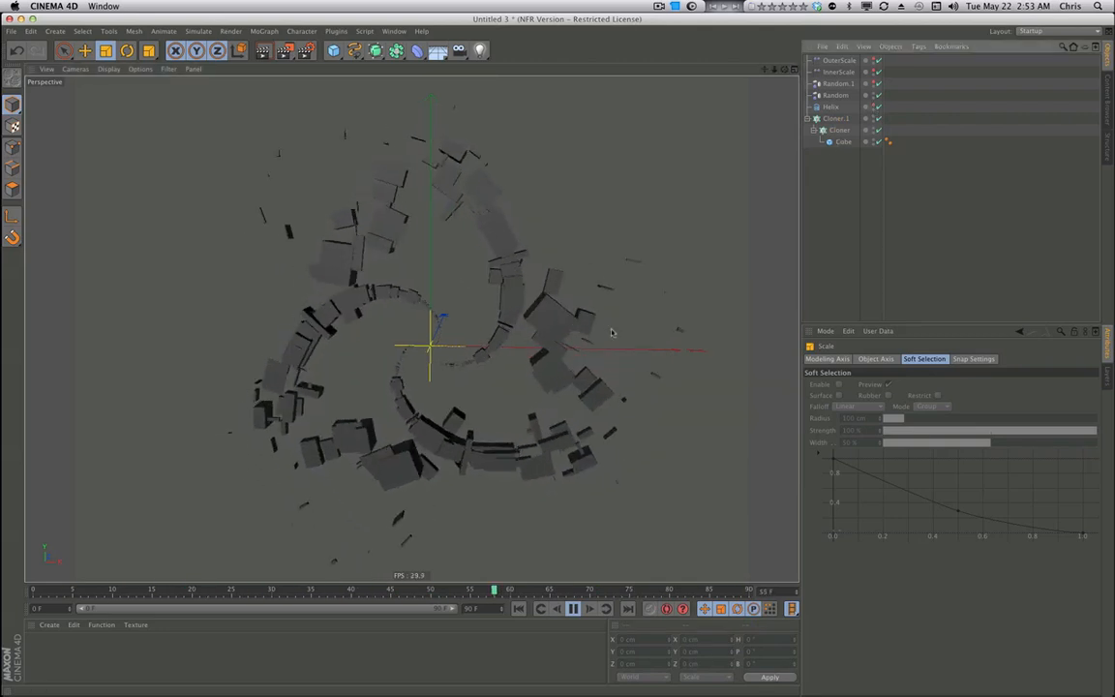
key("ctrl+r")
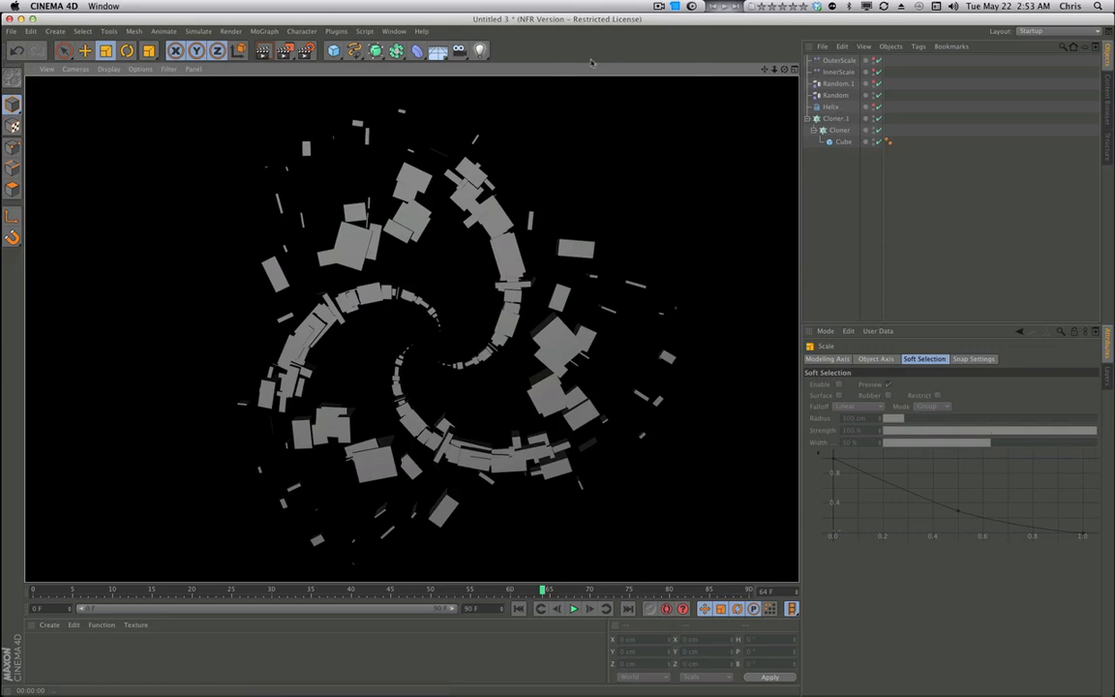
Increase the helix's end angle to about 407° and resume playback.
left_click(834, 109)
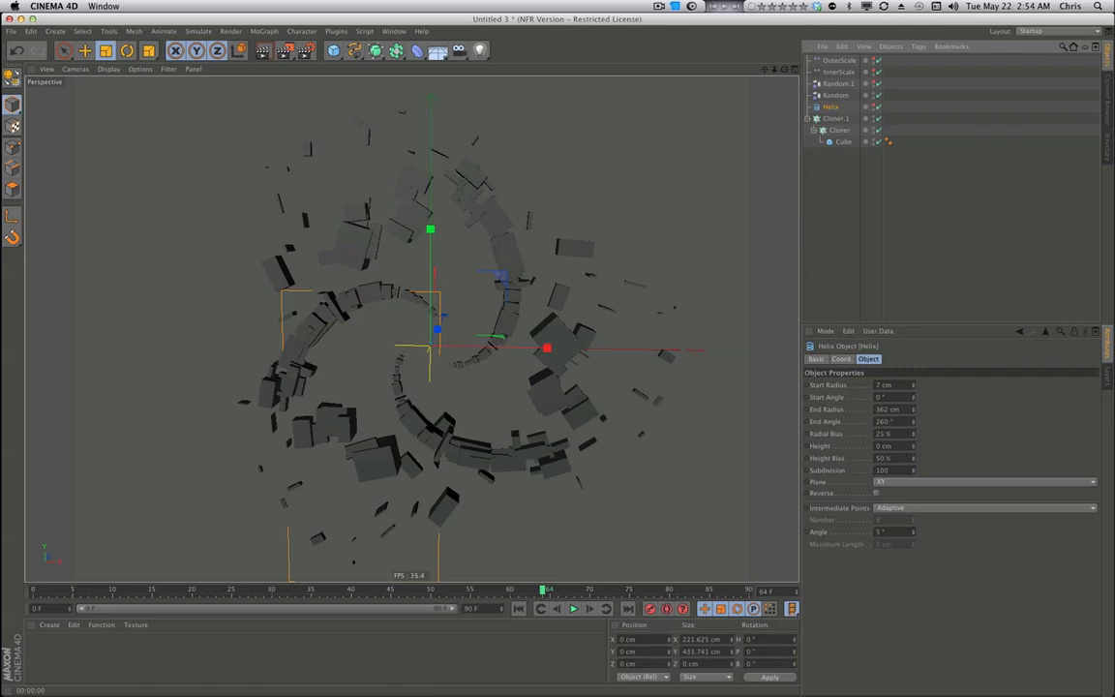
left_click(842, 410)
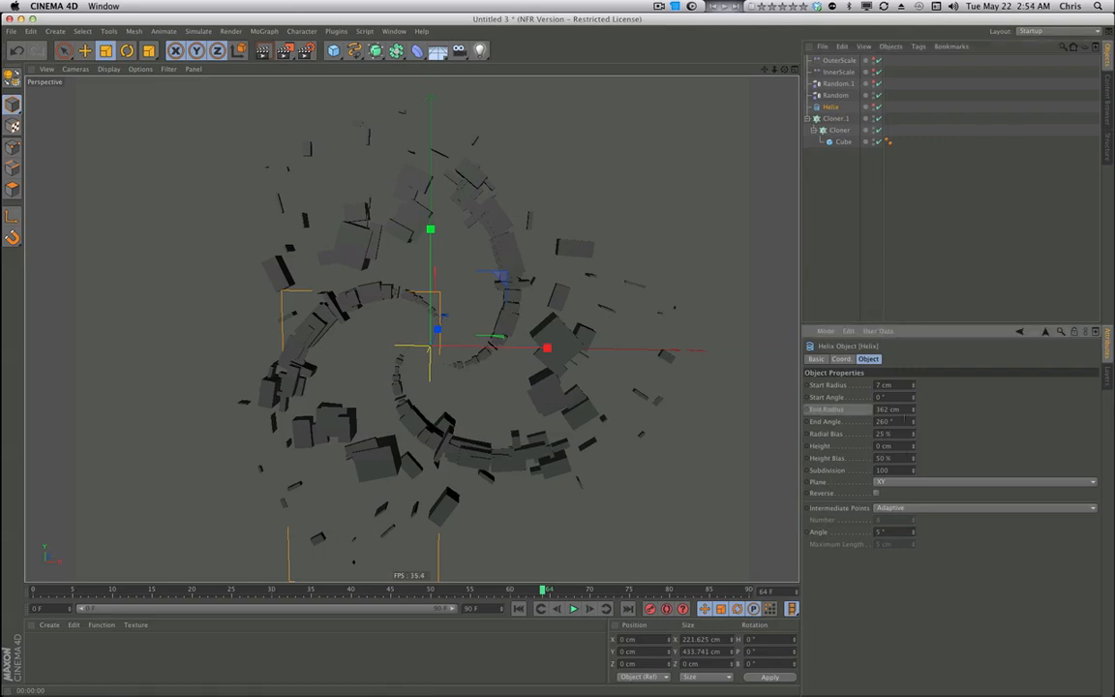
left_click(841, 423)
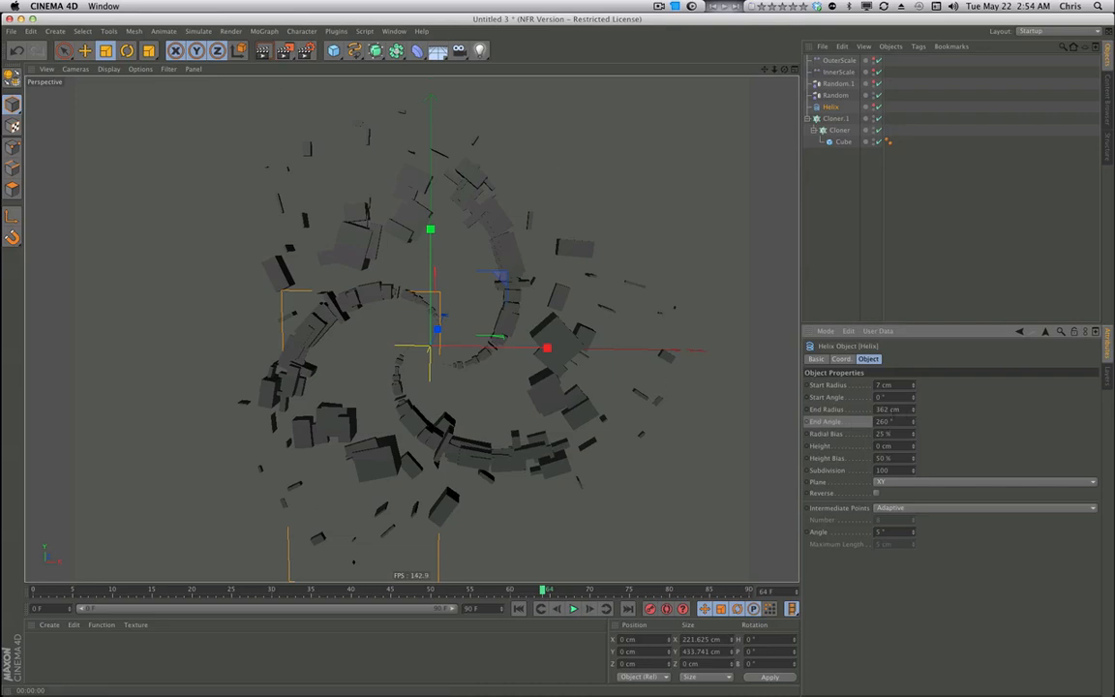
mouse_move(912, 422)
left_mouse_down()
mouse_move(912, 247)
mouse_move(913, 423)
left_mouse_up()
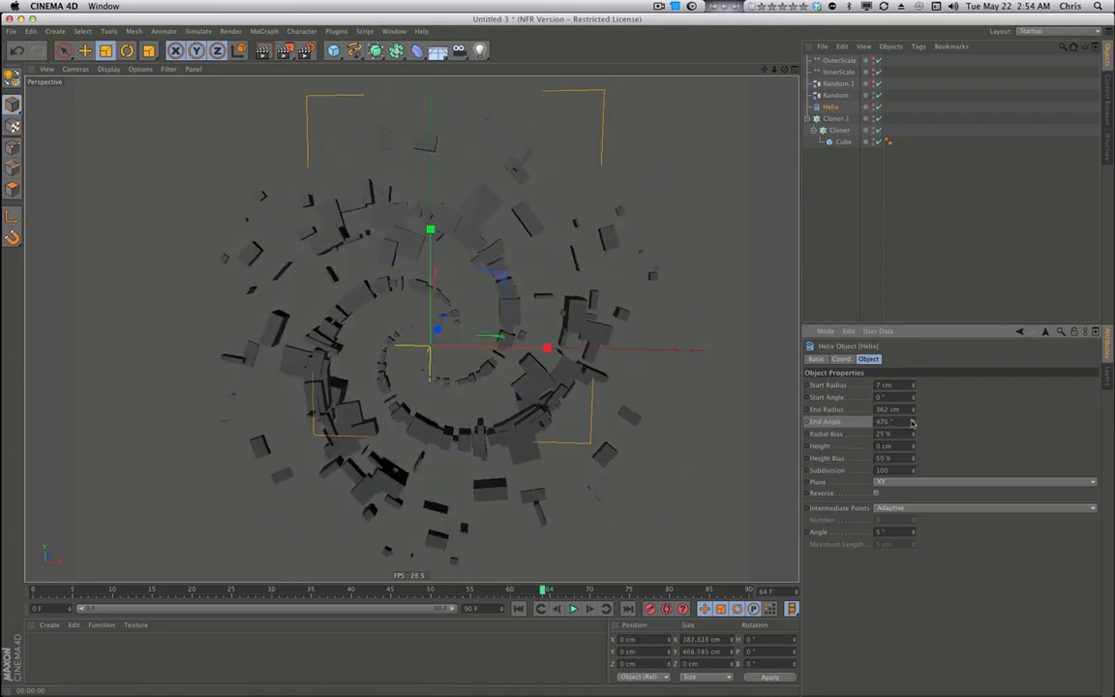
left_click(573, 608)
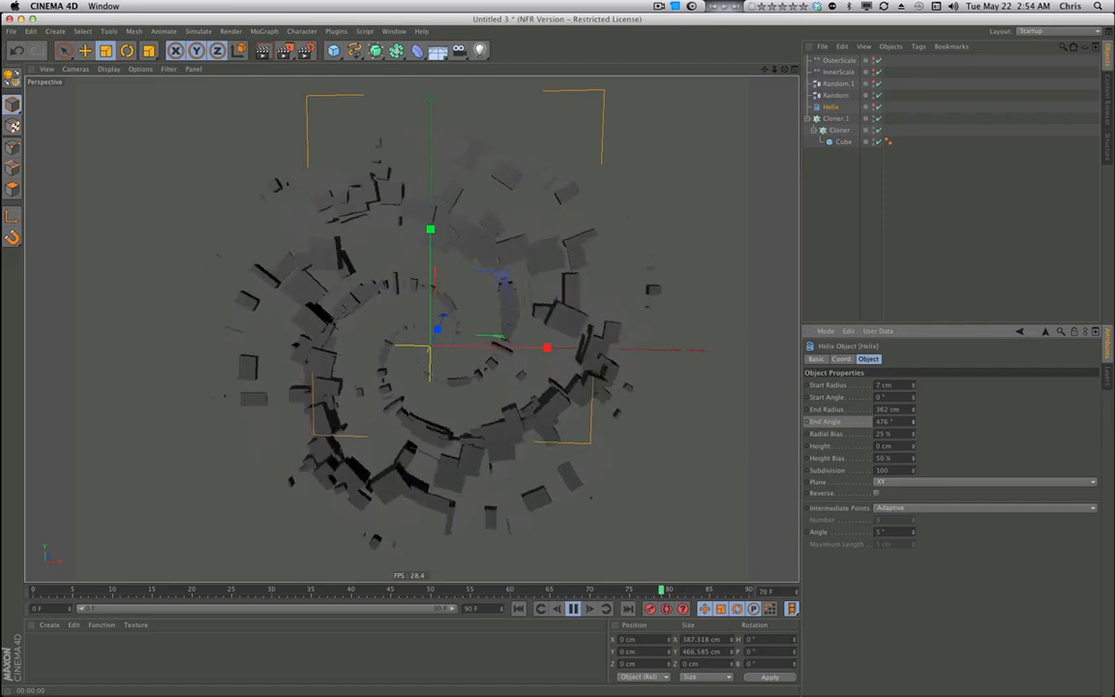
left_click_drag(913, 426, 913, 426)
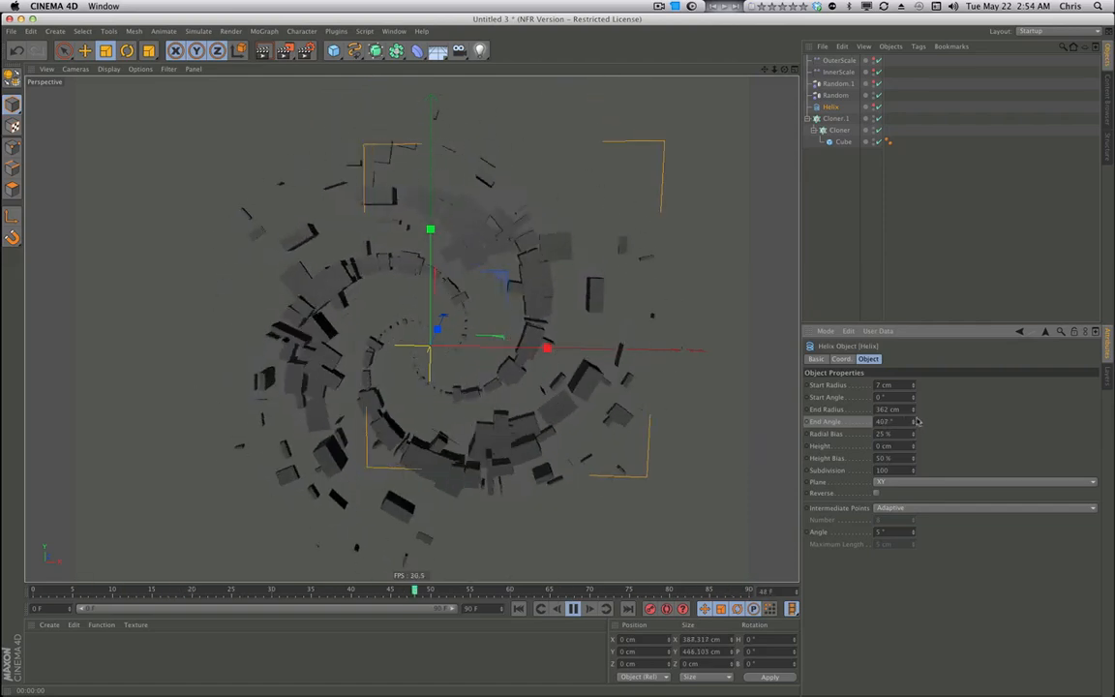
Duplicate the cube inside the Cloner and, with the Cloners temporarily disabled, reshape the copy into a thin bar about 8.9 × 91.1 × 8.9 cm.
left_click(840, 142)
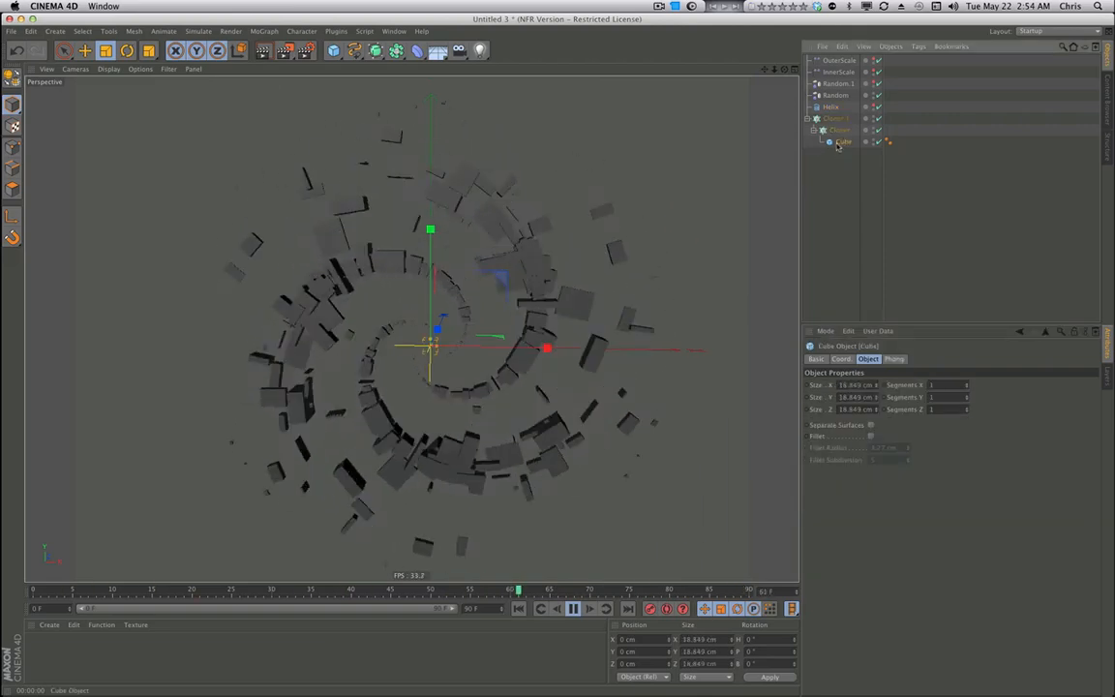
left_click_drag(841, 144, 849, 144)
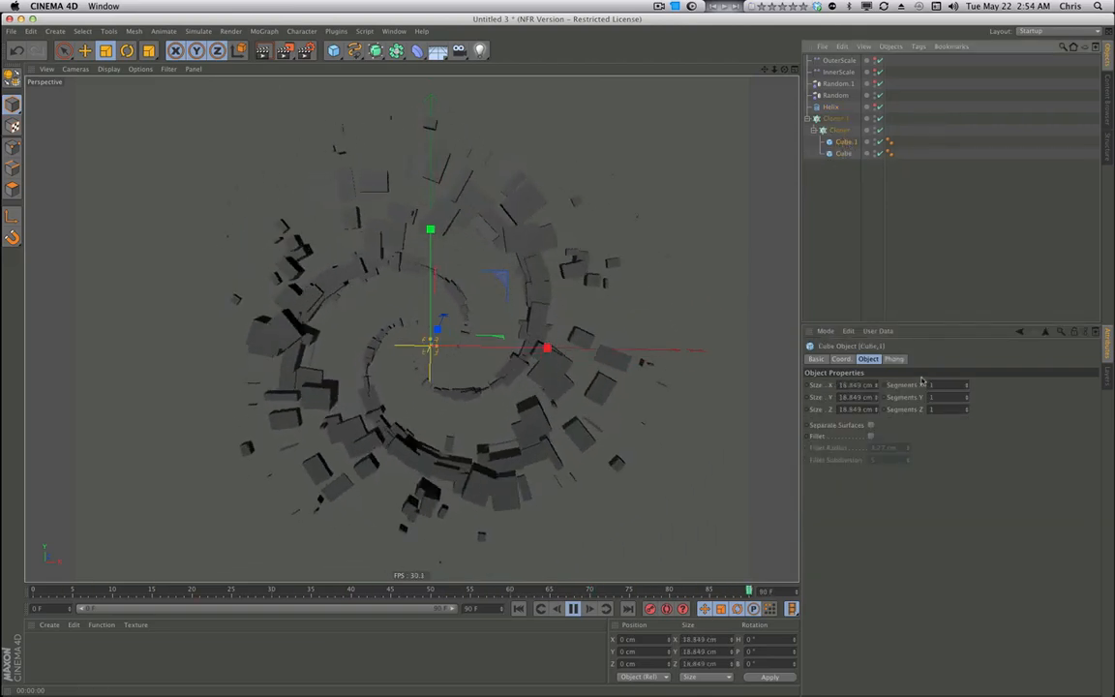
key("t")
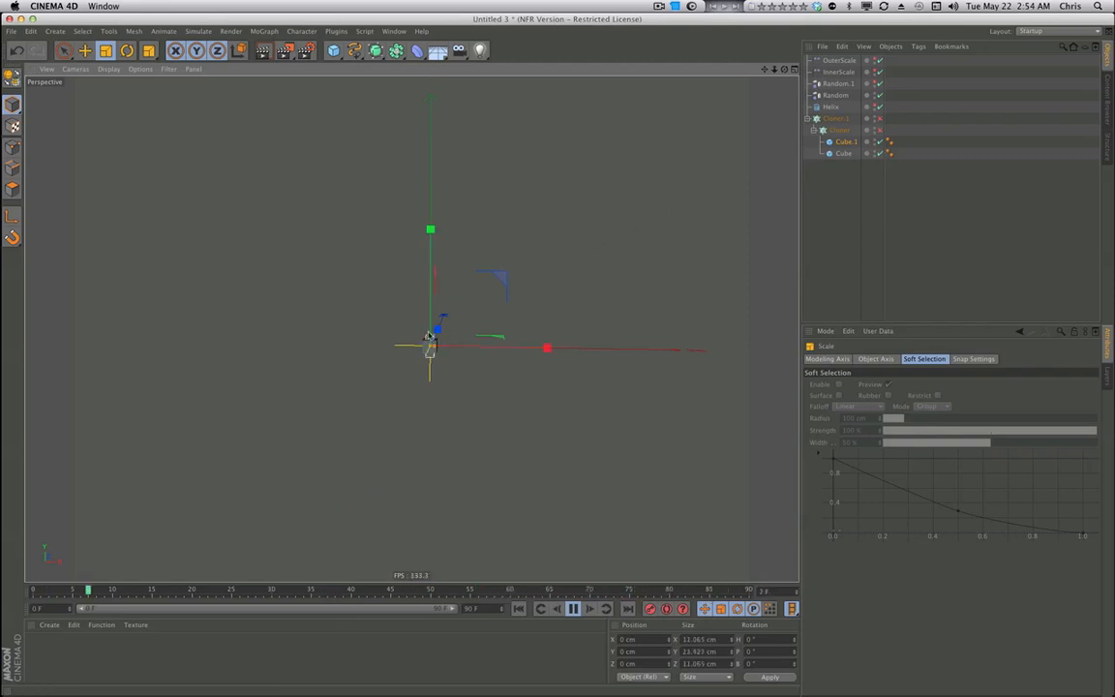
left_click_drag(632, 286, 608, 304)
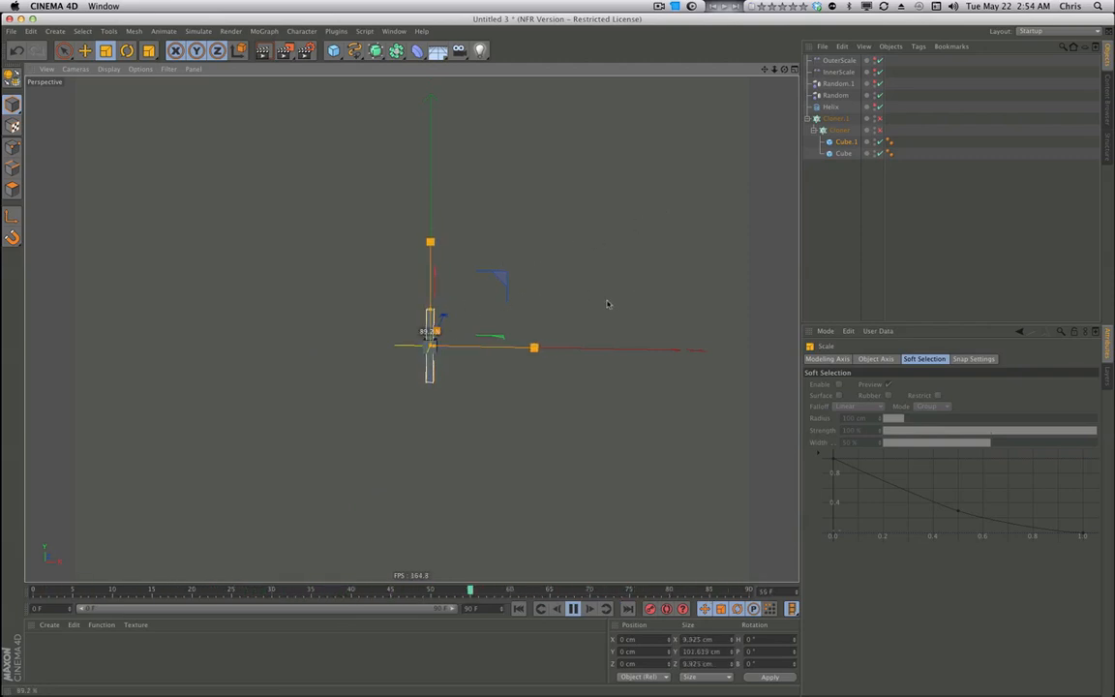
left_click(879, 118)
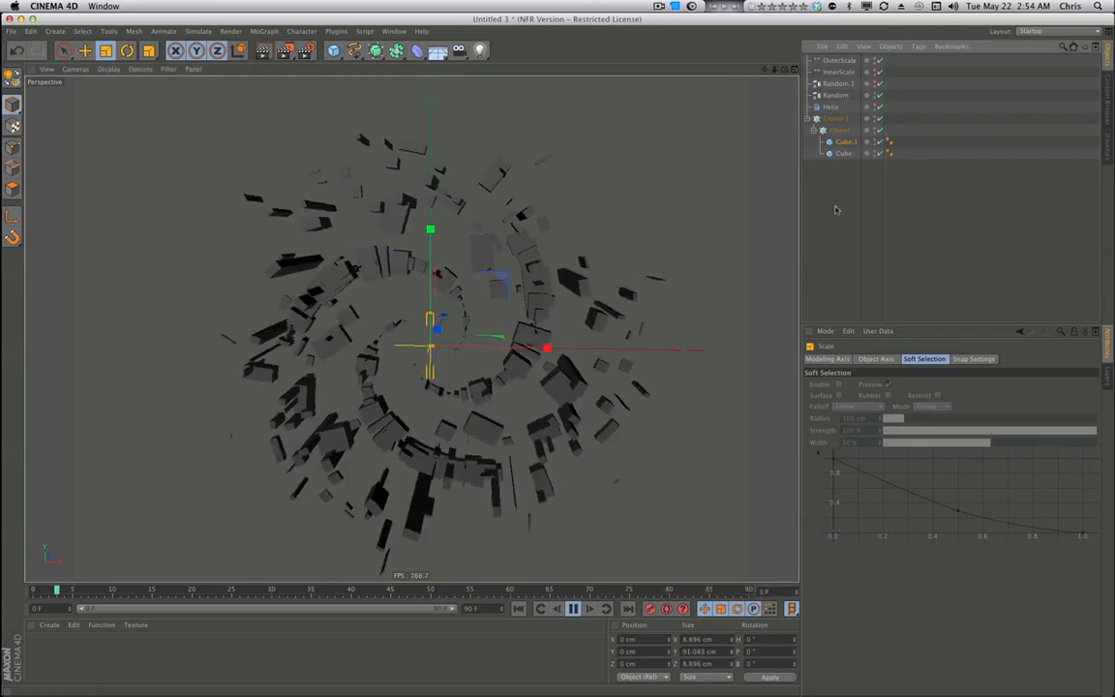
Set the duplicated cube's size to 8 cm in Y and 91.083 cm in X.
left_click(845, 142)
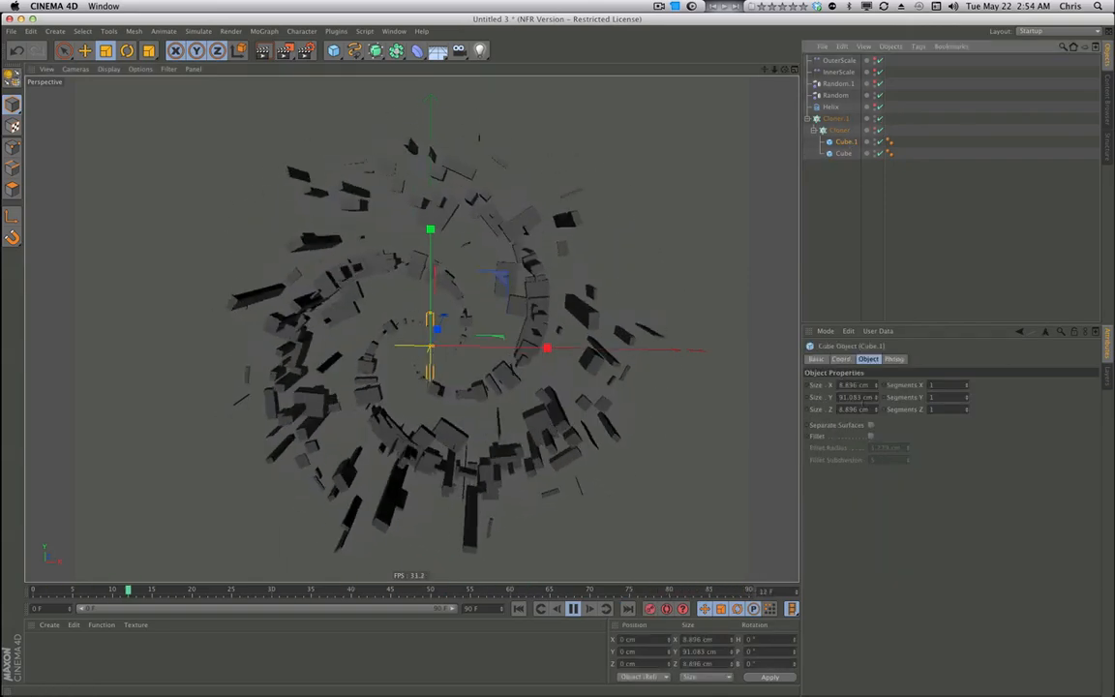
left_click(854, 397)
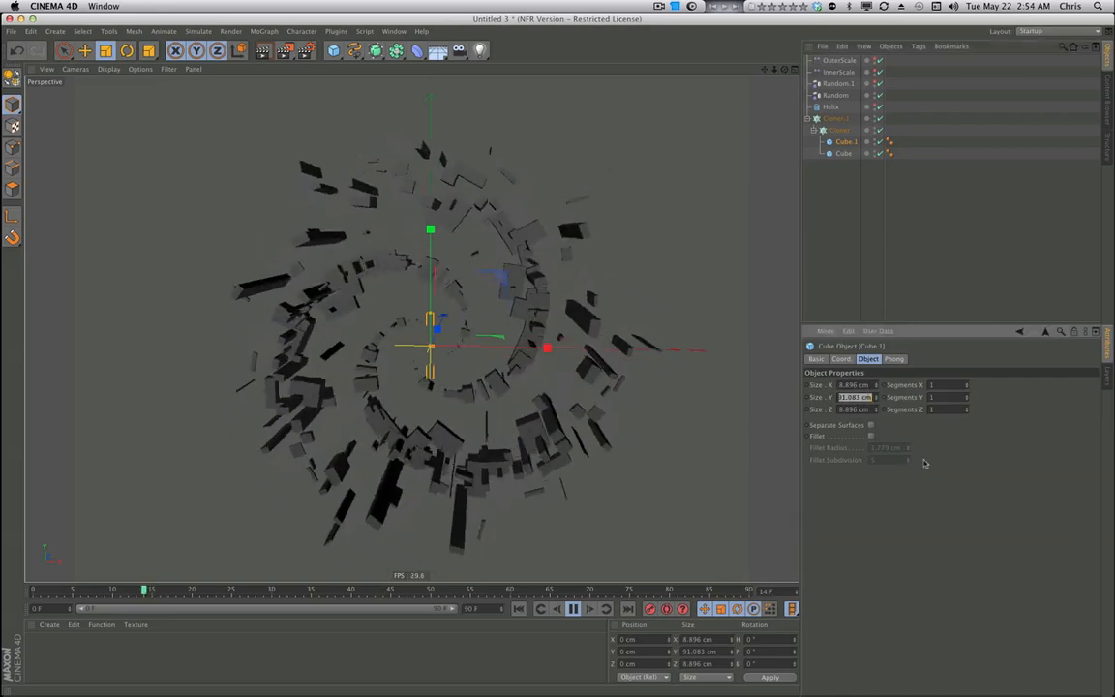
type("8")
key("Return")
type("91.083")
key("Return")
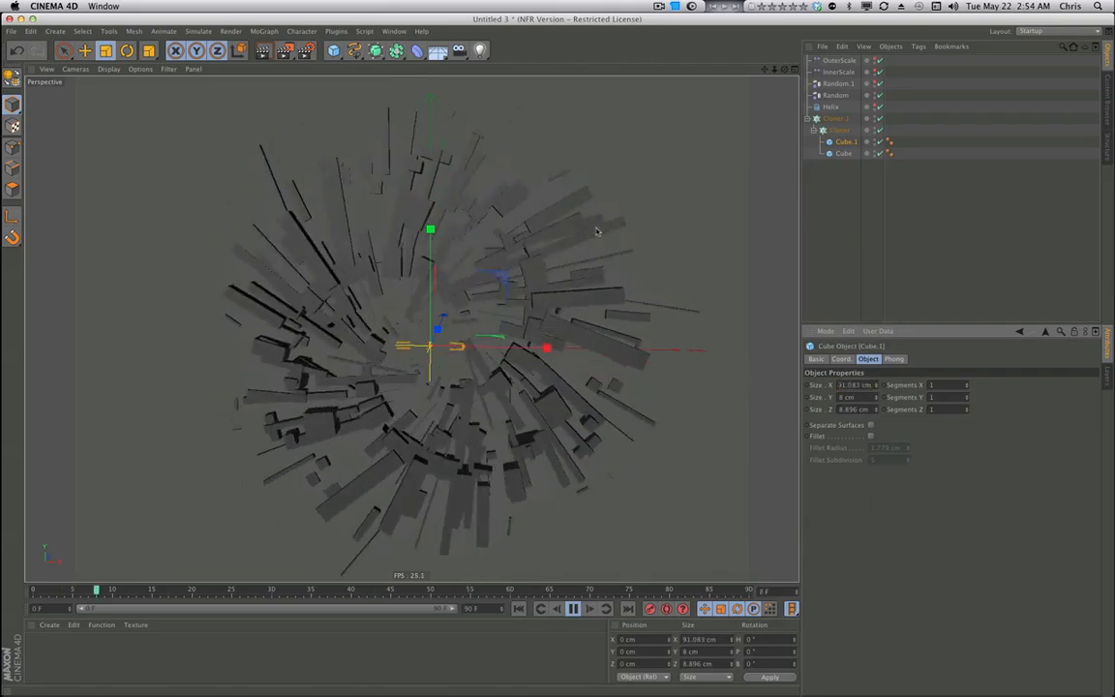
Scale the thin bar uniformly down to about 26 × 2.3 × 2.5 cm.
key("t")
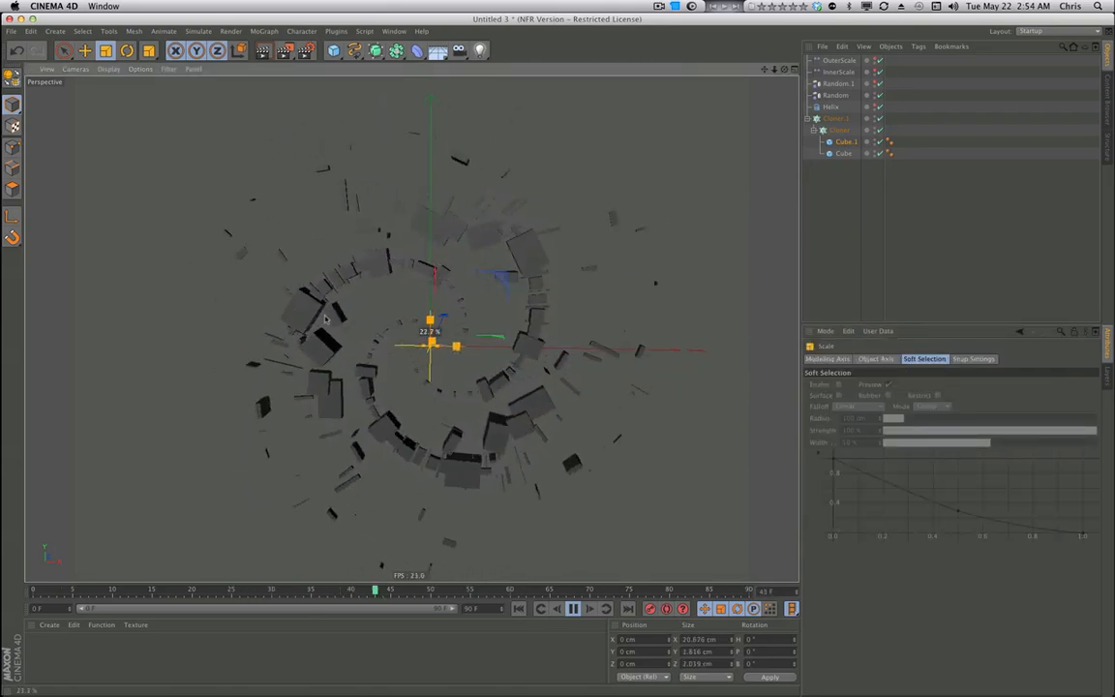
left_click_drag(326, 319, 327, 319)
left_click_drag(387, 296, 450, 275)
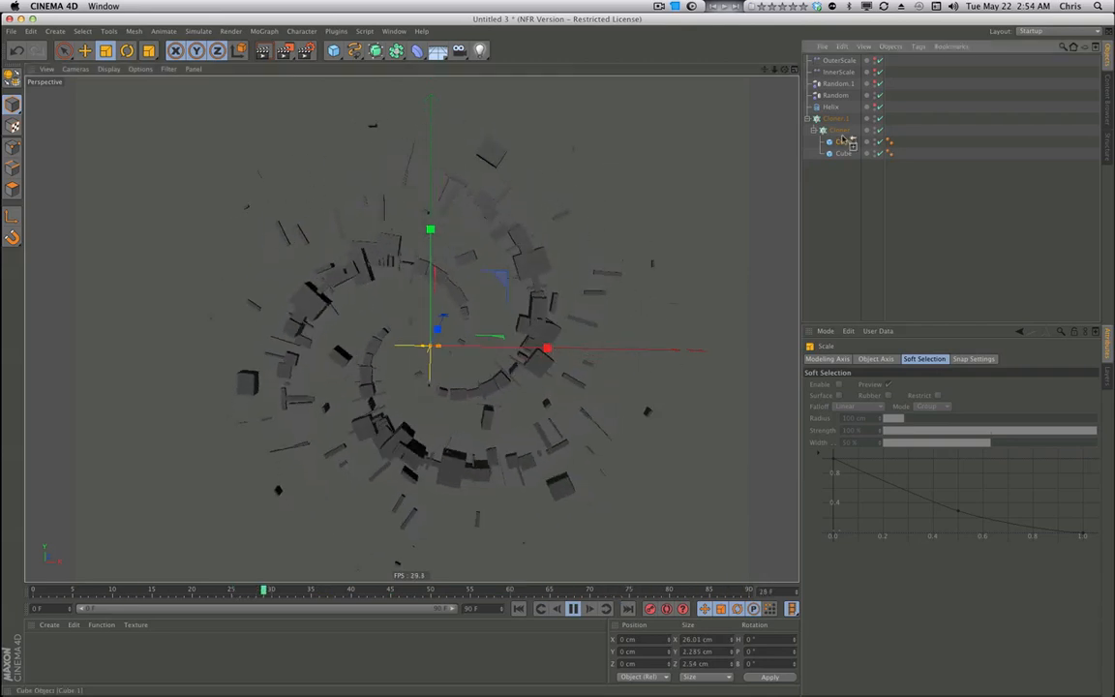
Duplicate the bar inside the Cloner and set the copy's size to 3 cm in X, 3 cm in Y and 26 cm in Z.
left_click_drag(846, 142, 846, 144, "ctrl")
double_click(850, 408)
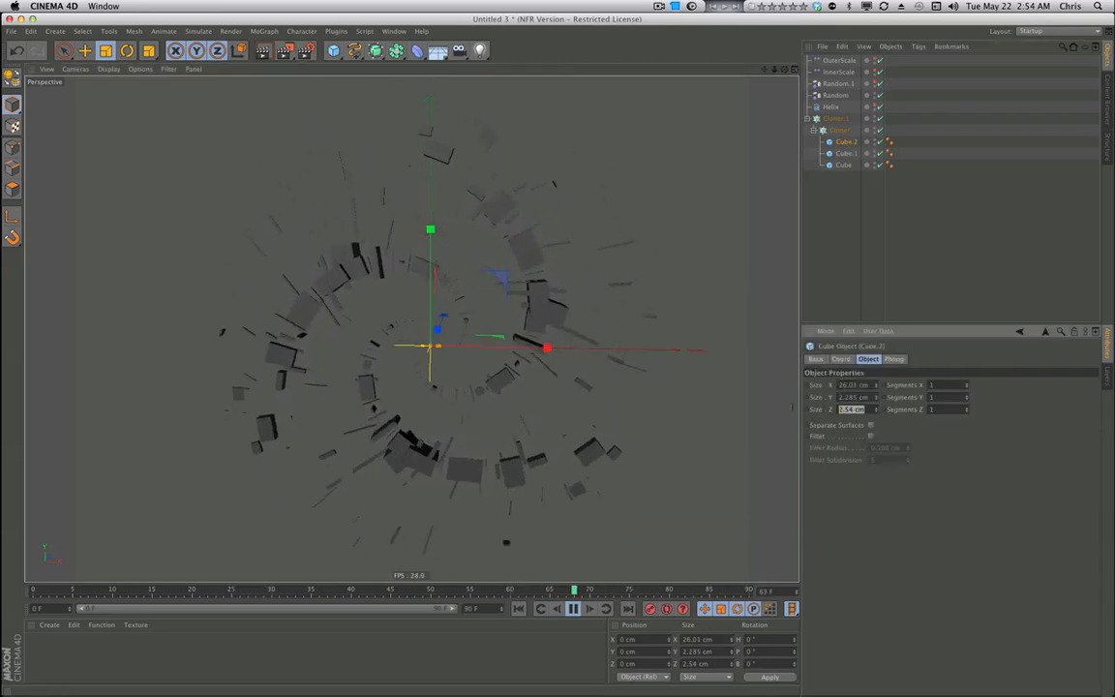
type("26.0")
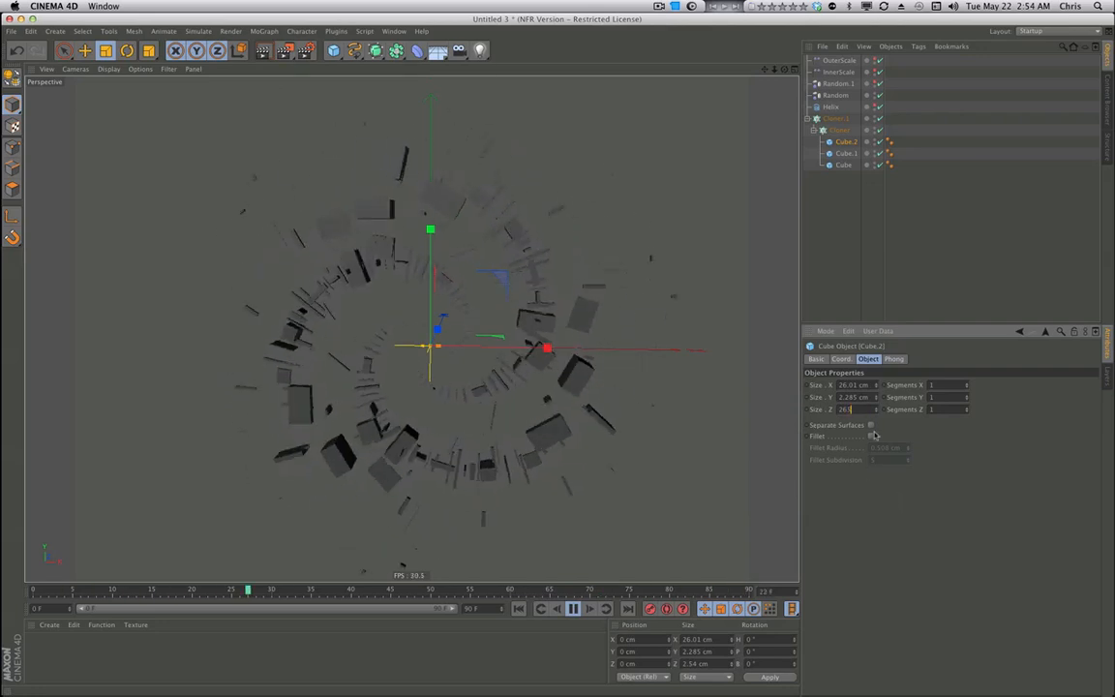
key("Return")
double_click(853, 396)
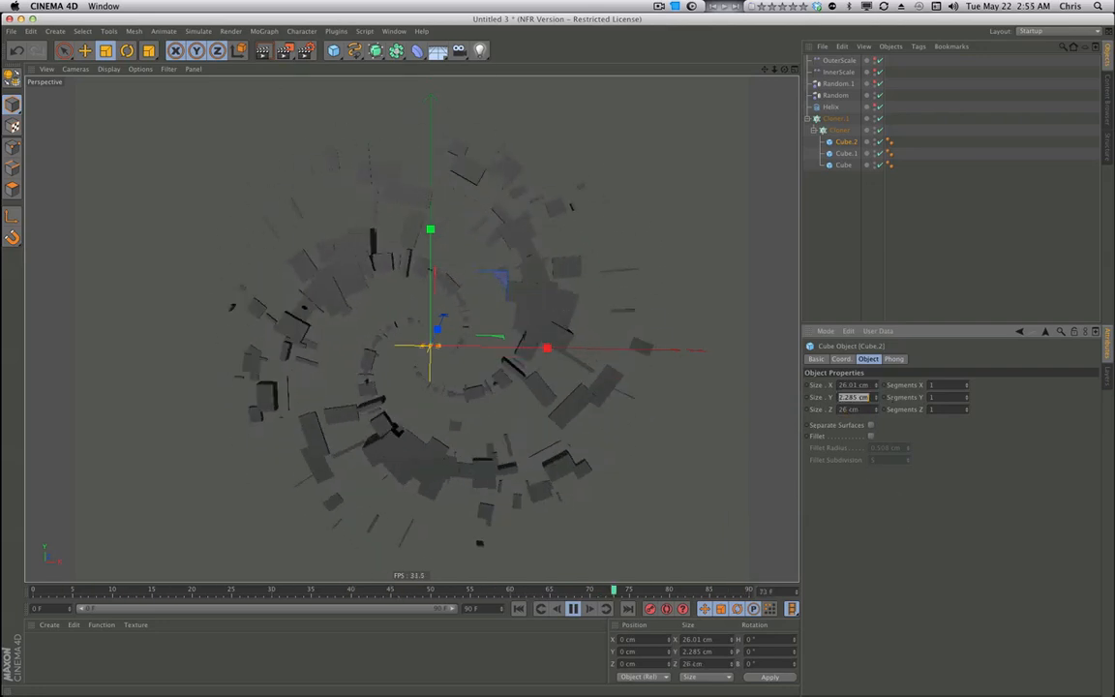
type("3")
key("Return")
double_click(852, 385)
type("3")
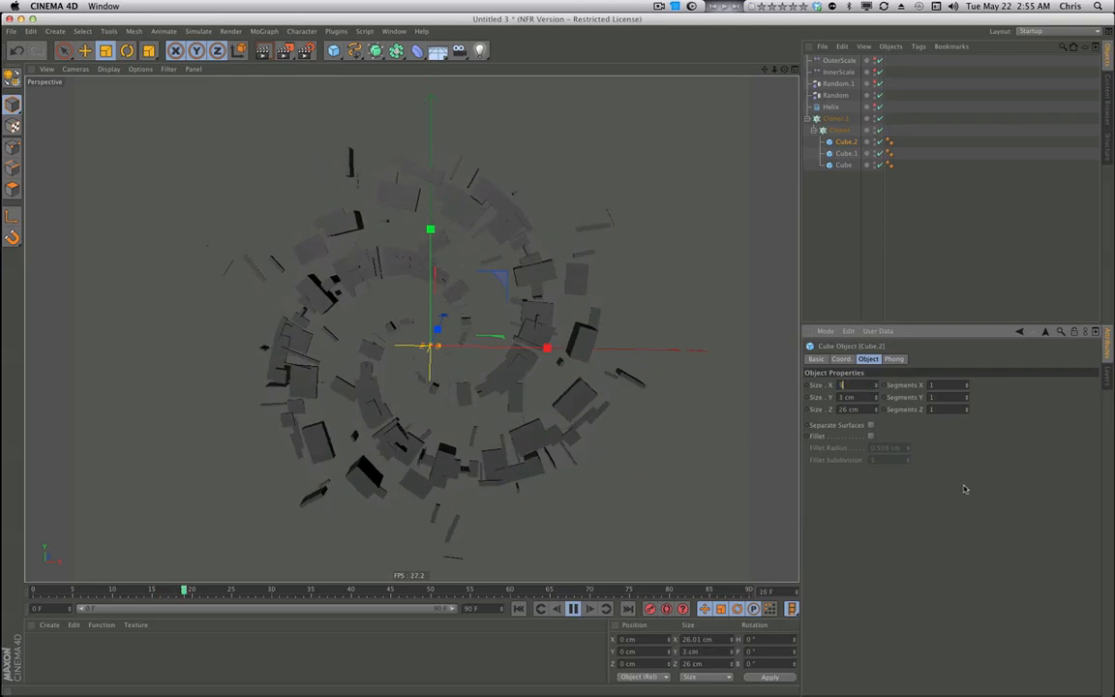
key("Return")
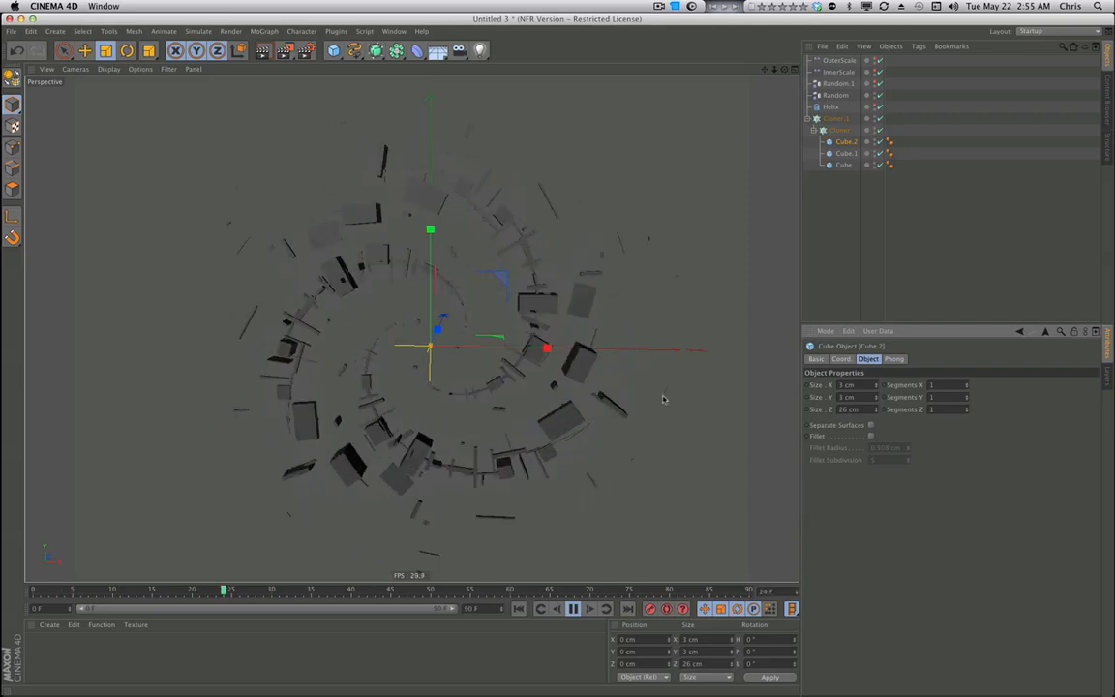
Render a preview in the viewport and delete both thin bars from the Cloner, keeping only the original cube.
key("ctrl+r")
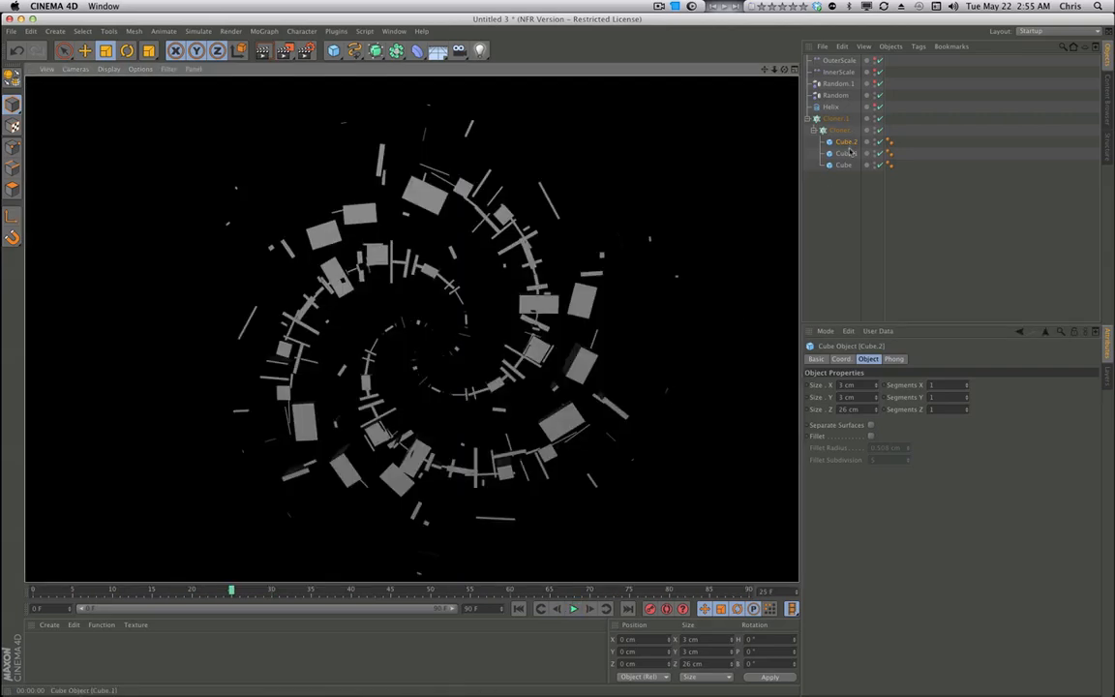
left_click(846, 153)
key("Delete")
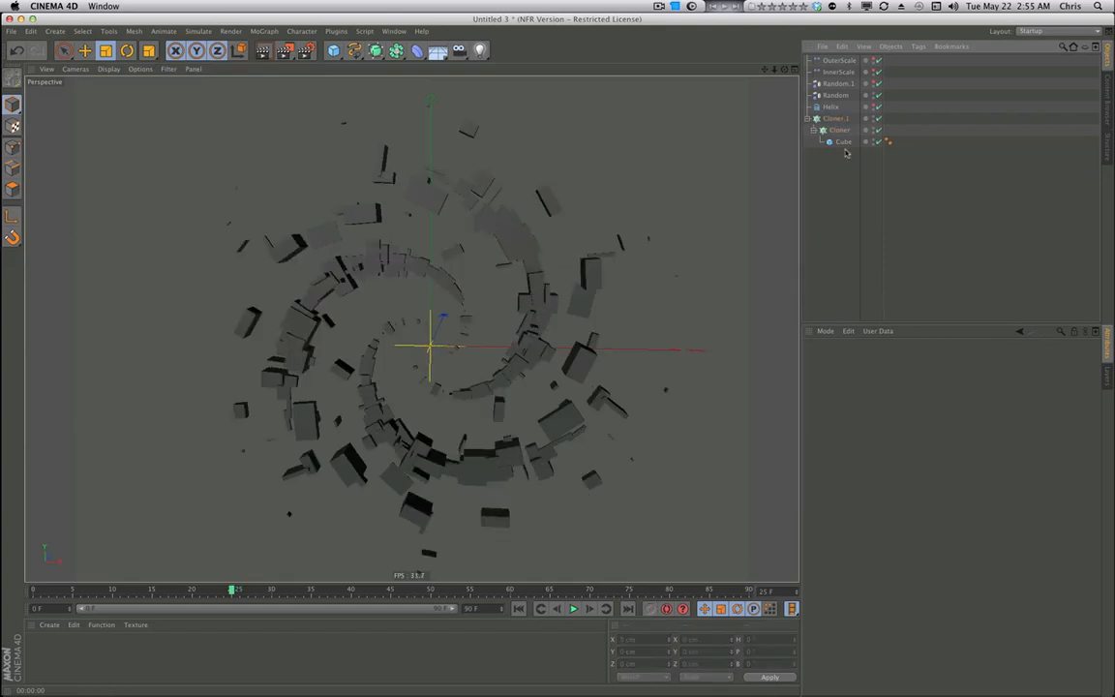
Add a sphere, place it in the Cloner above the cube and scale it down to a 12.5 cm radius.
left_click(332, 51)
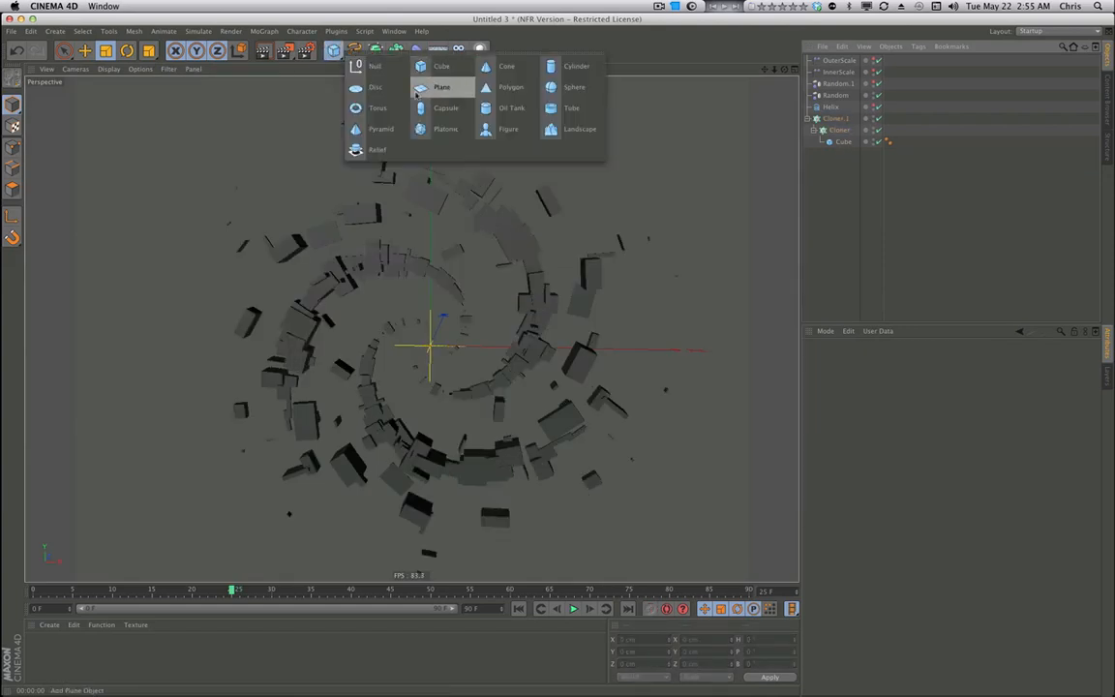
left_click(566, 86)
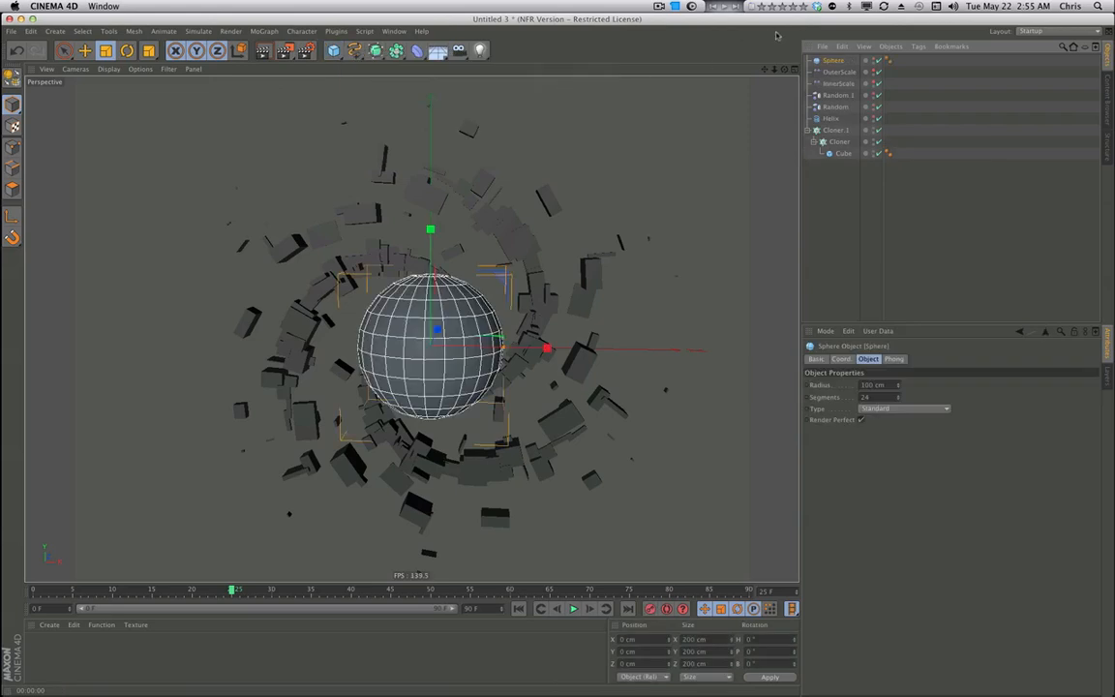
left_click_drag(840, 155, 840, 145)
key("t")
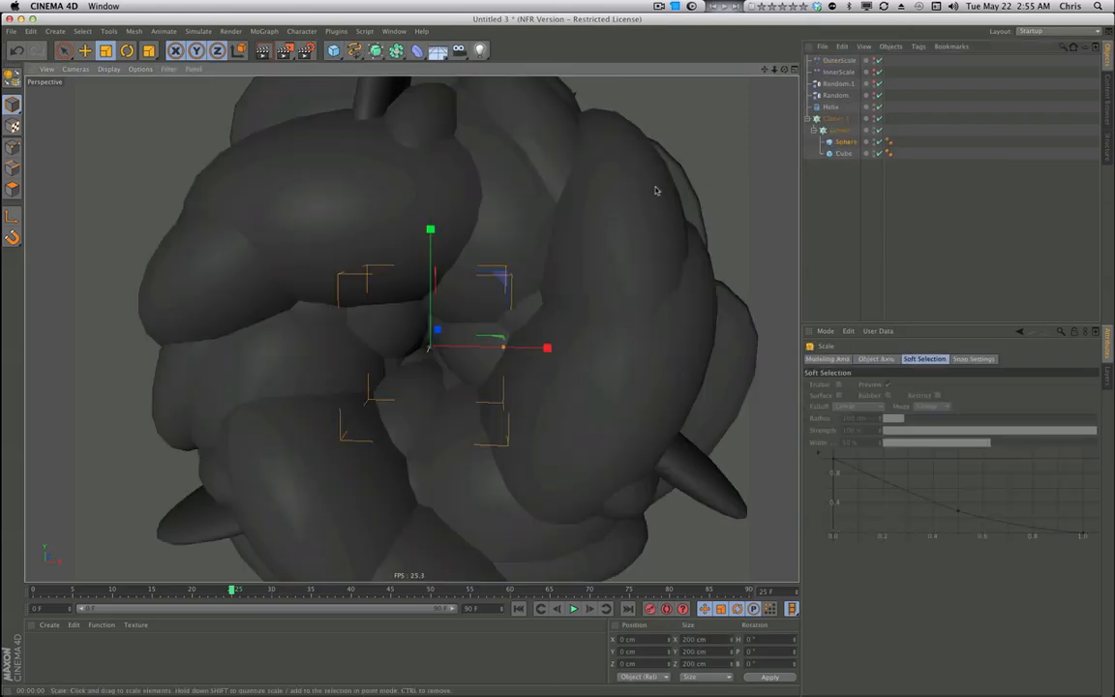
mouse_move(581, 218)
left_mouse_down()
mouse_move(412, 266)
mouse_move(233, 296)
mouse_move(250, 278)
left_mouse_up()
Change the sphere to an Icosahedron with 2 segments and remove its Phong tag, previewing the faceted result in a render.
left_click(844, 143)
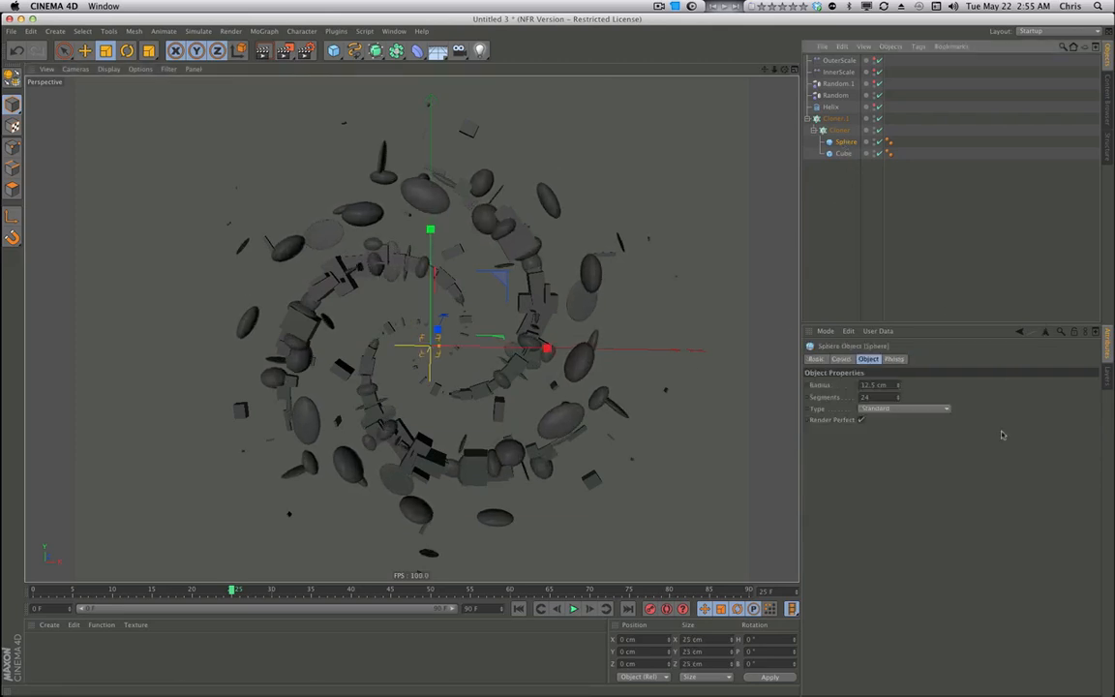
left_click(892, 410)
left_click(895, 465)
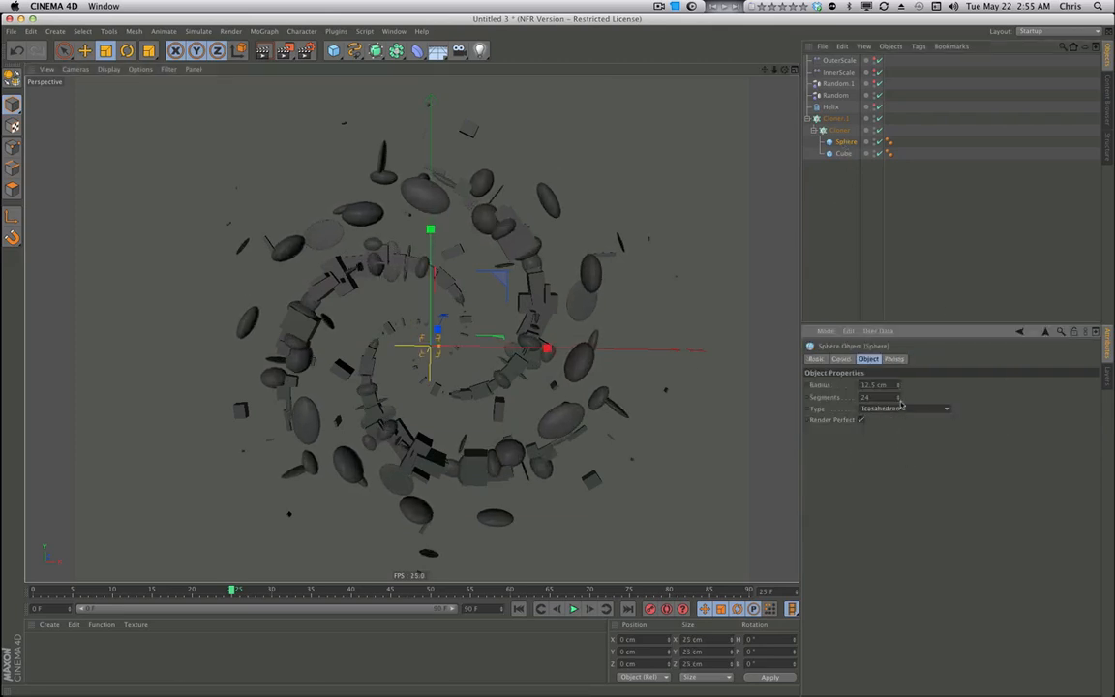
left_click_drag(898, 400, 871, 399)
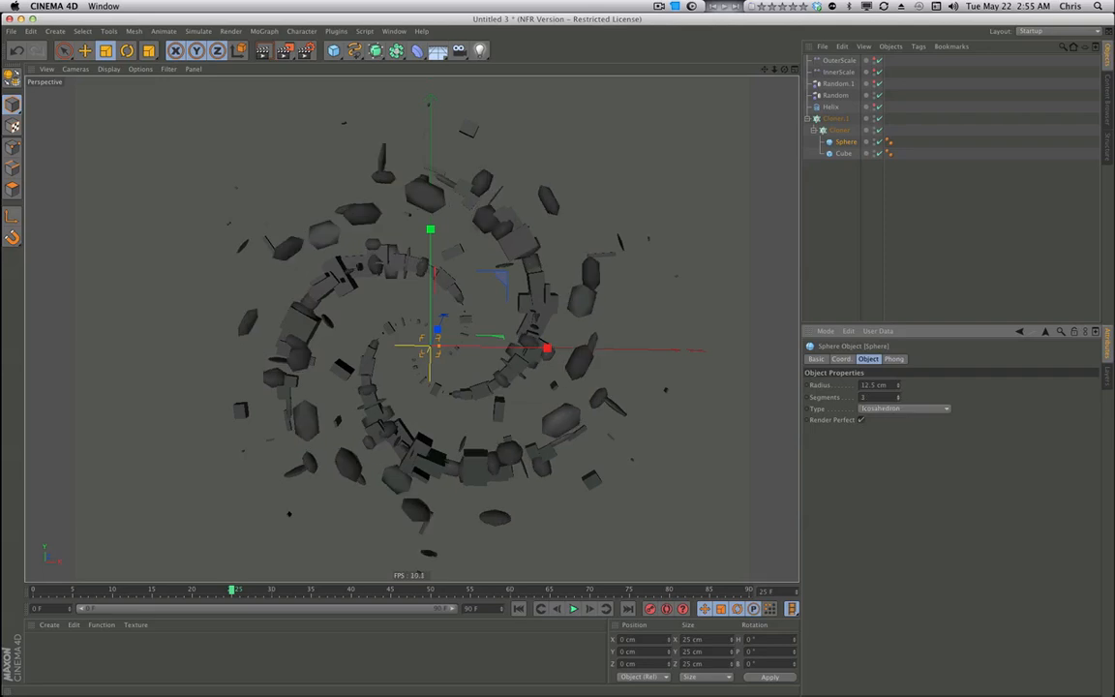
left_click(888, 142)
key("Delete")
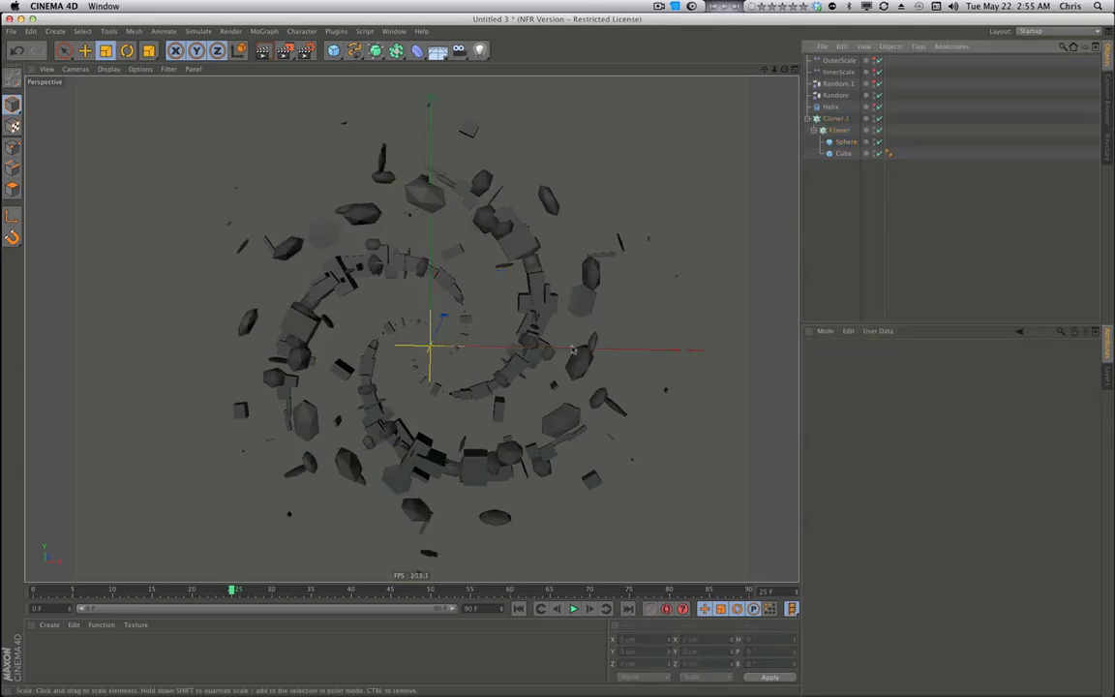
key("super+r")
Delete the sphere from the Cloner and play the animation with only the cube.
left_click(843, 145)
key("Delete")
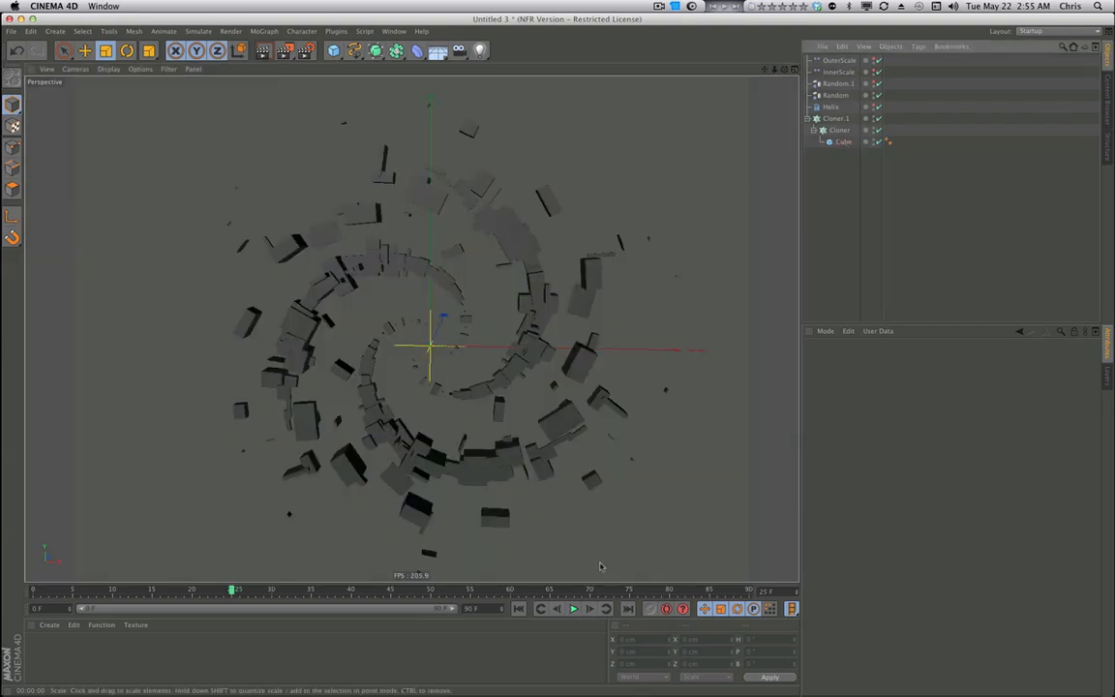
left_click(572, 608)
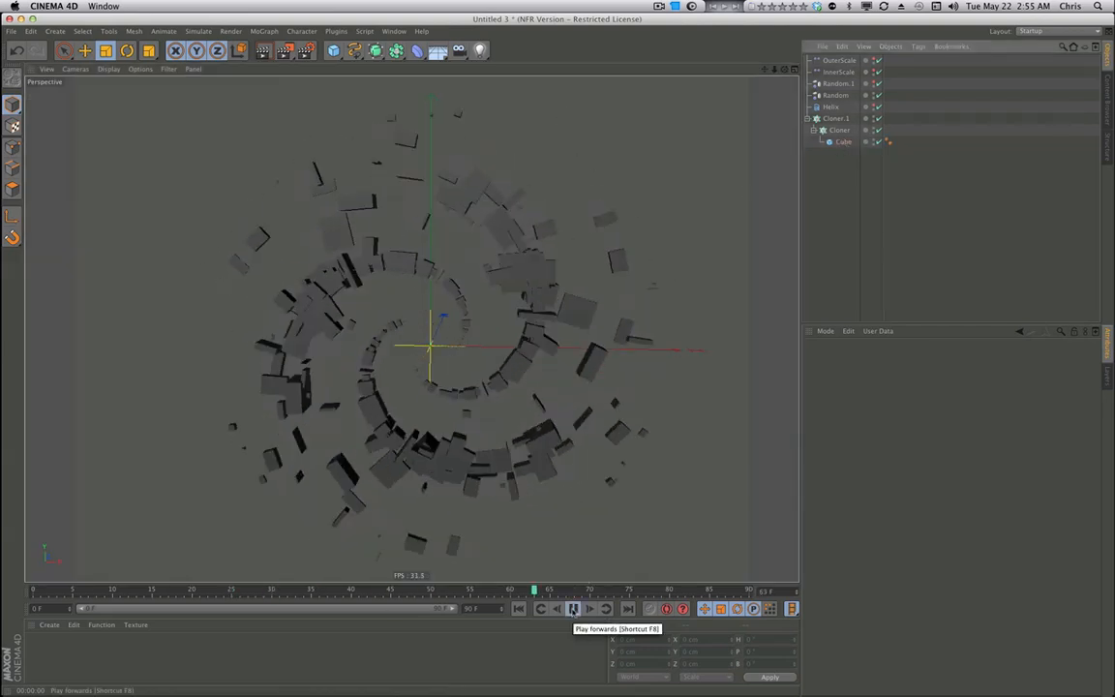
left_click(573, 608)
Enable rotation on the Random.1 effector and set heading, pitch and bank to 360° each.
left_click_drag(517, 216, 500, 241, "alt")
left_click(838, 130)
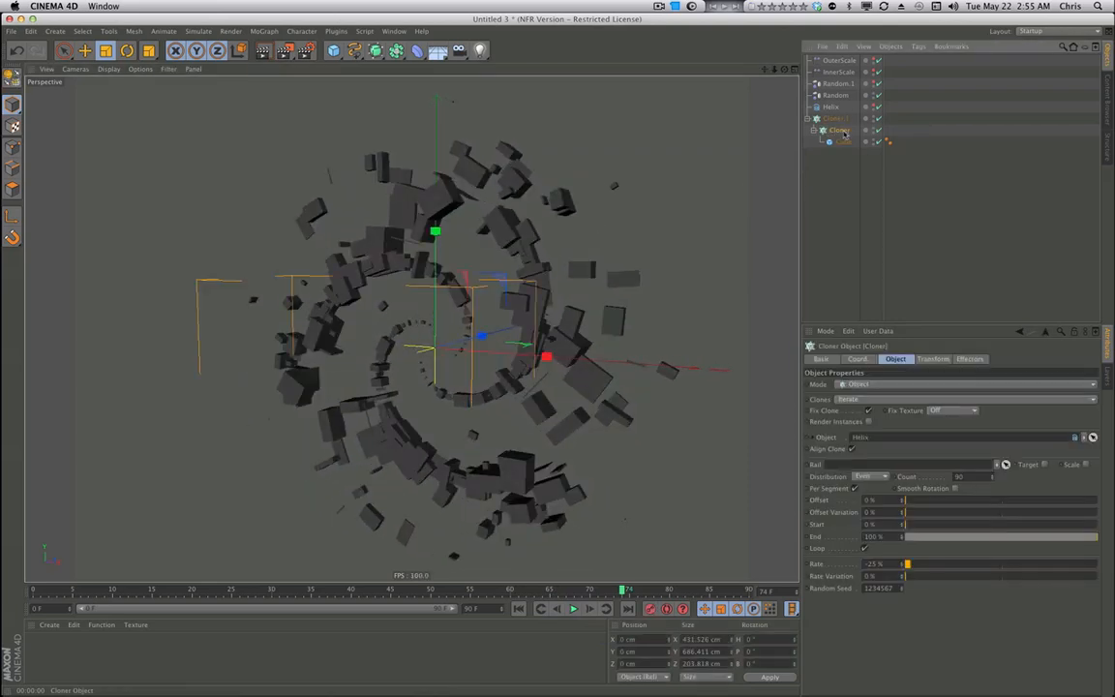
left_click(840, 85)
left_click_drag(598, 231, 572, 208, "alt")
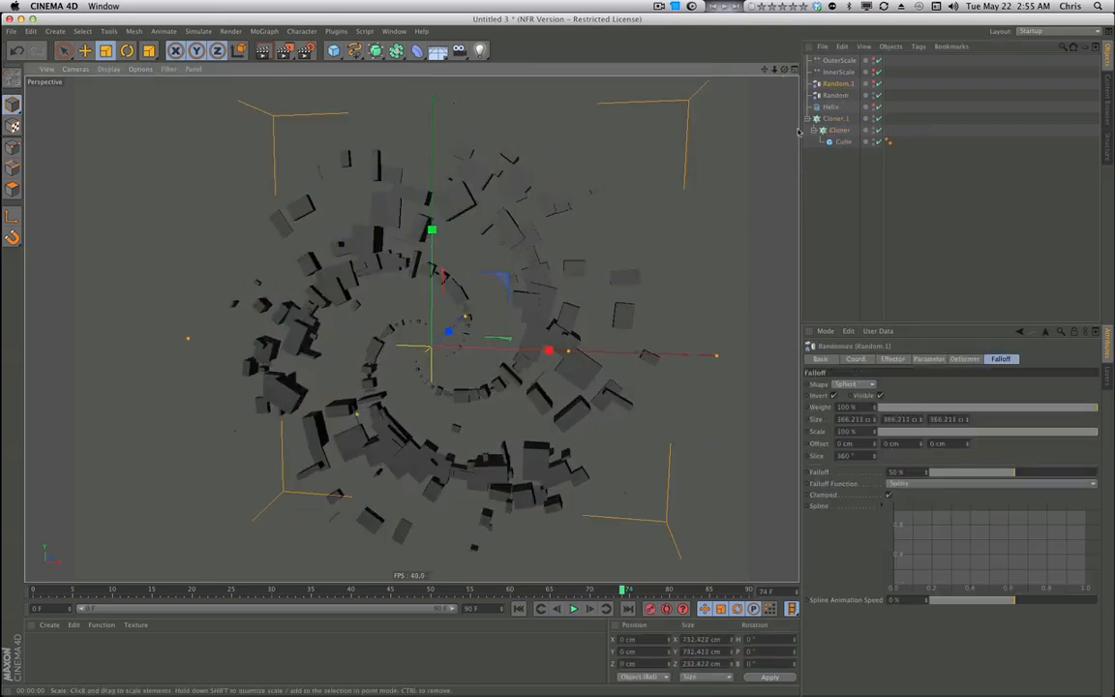
left_click(927, 358)
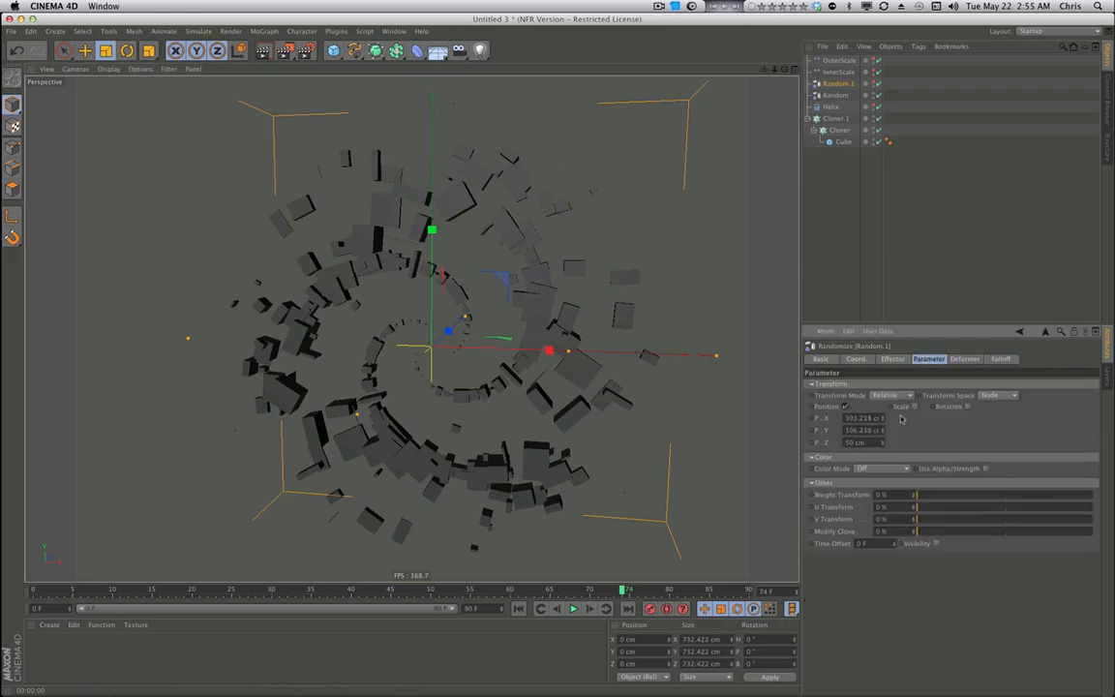
left_click(967, 406)
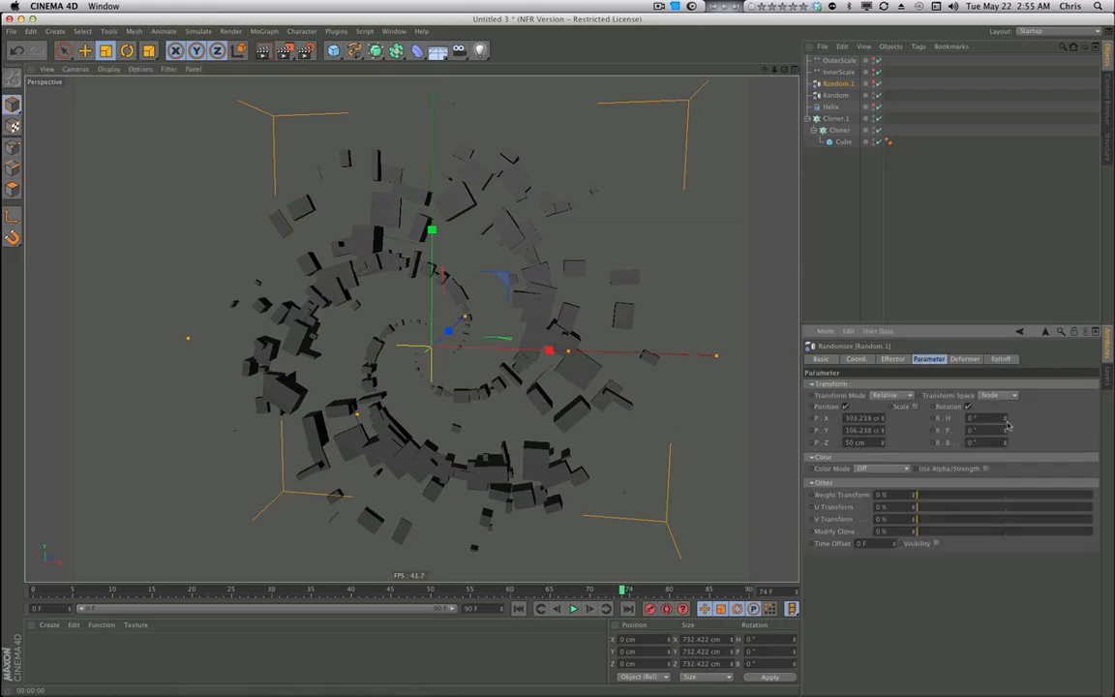
left_click_drag(1006, 424, 1005, 438)
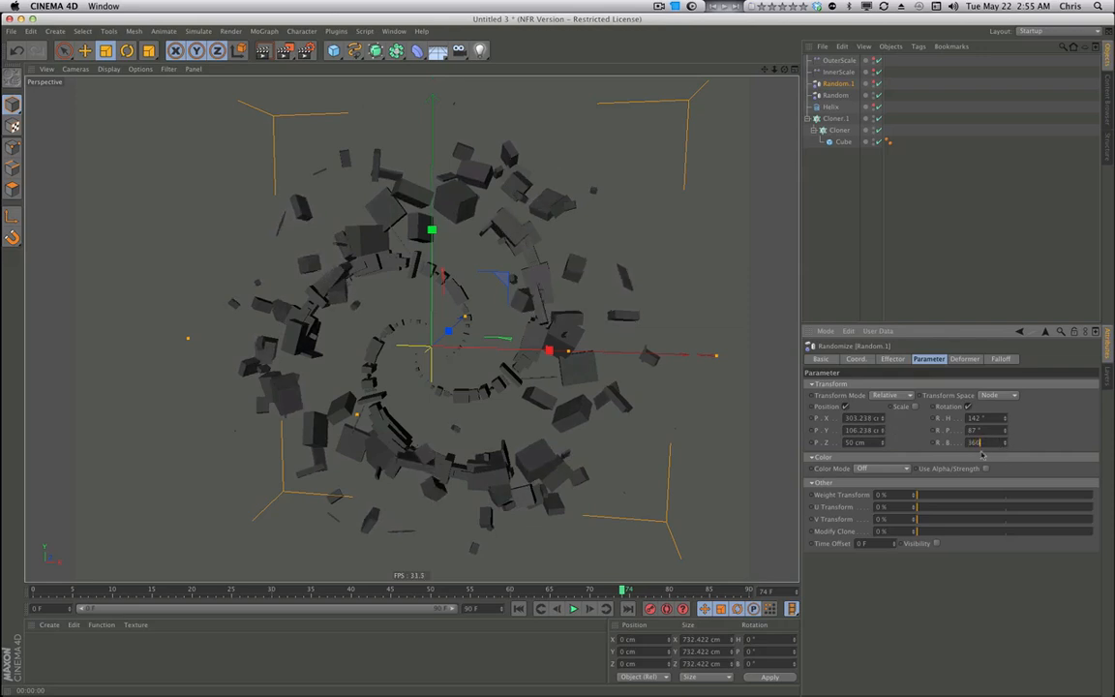
type("360")
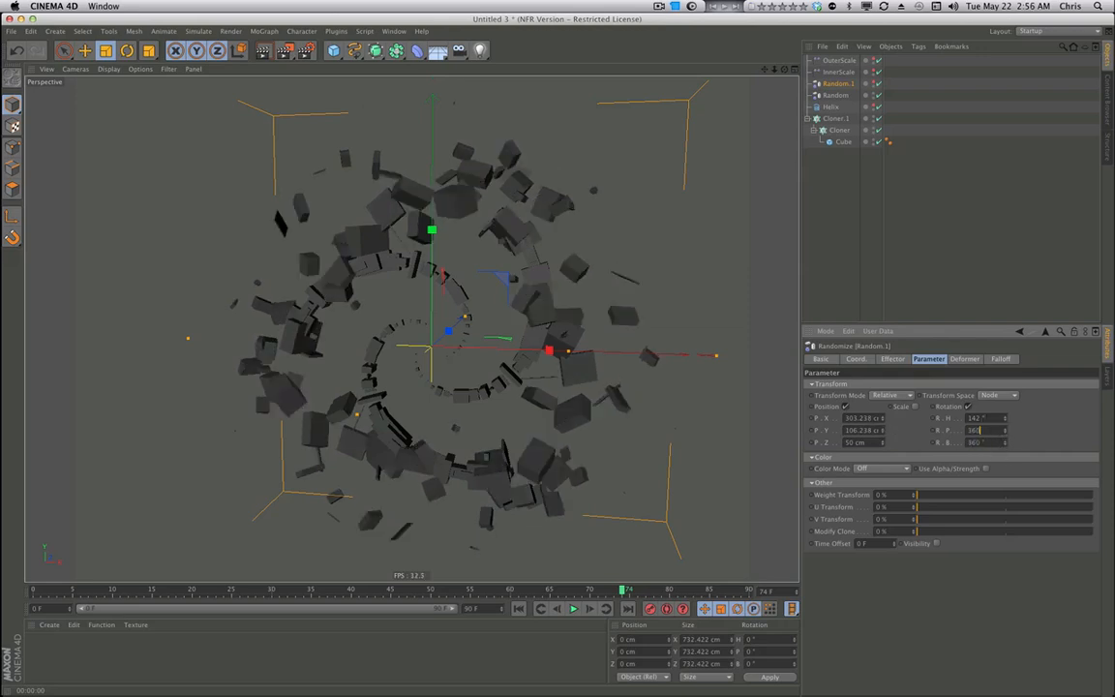
key("shift+Tab")
type("360")
key("Return")
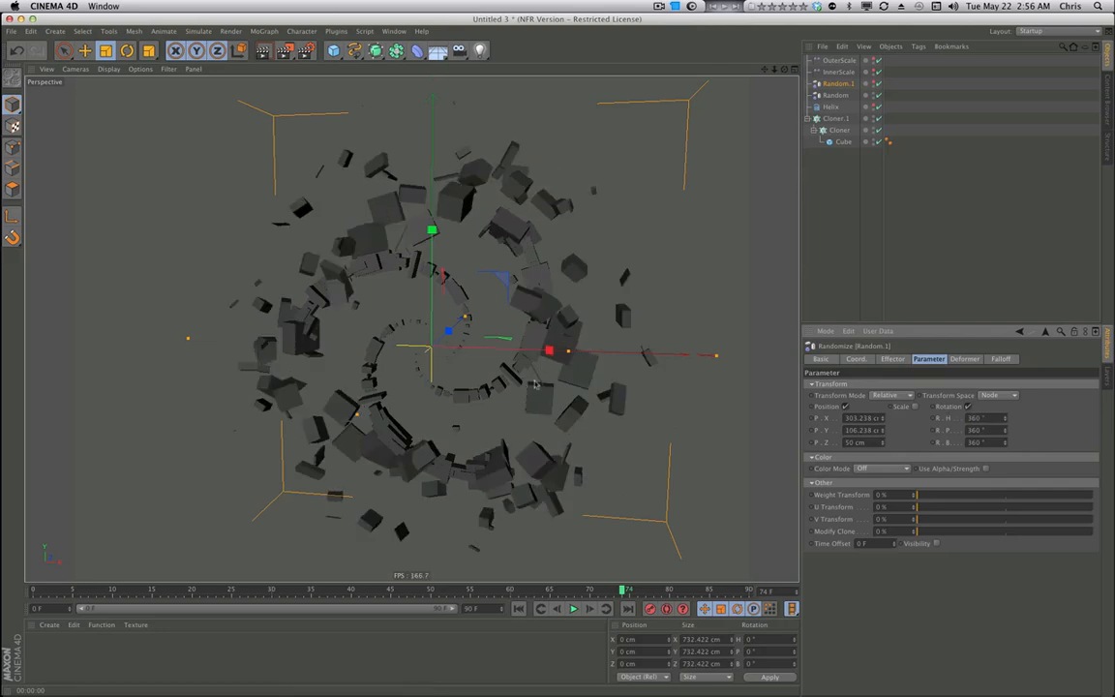
Play the animation to check the tumbling cubes and render a viewport preview of a paused frame.
left_click(573, 607)
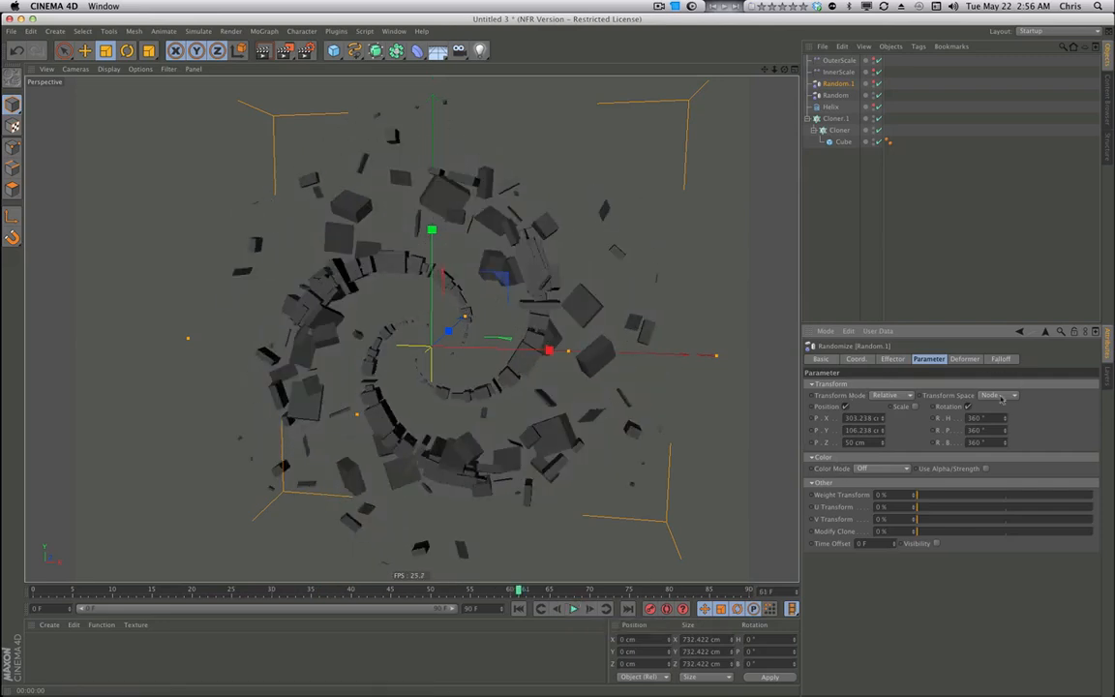
left_click(572, 607)
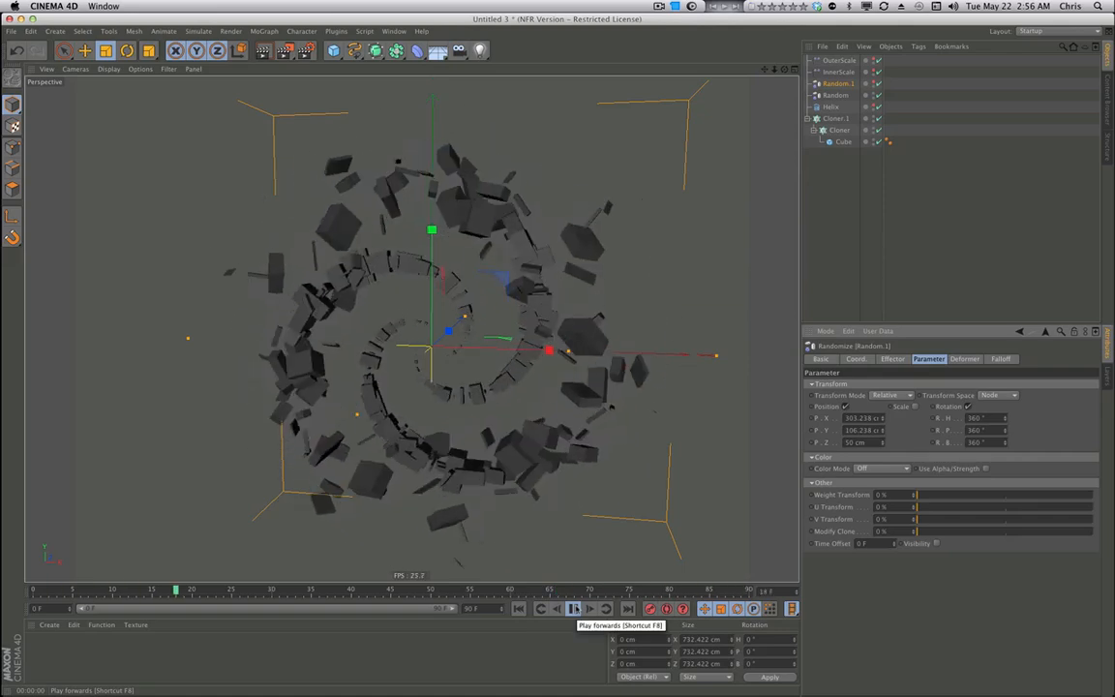
left_click(572, 608)
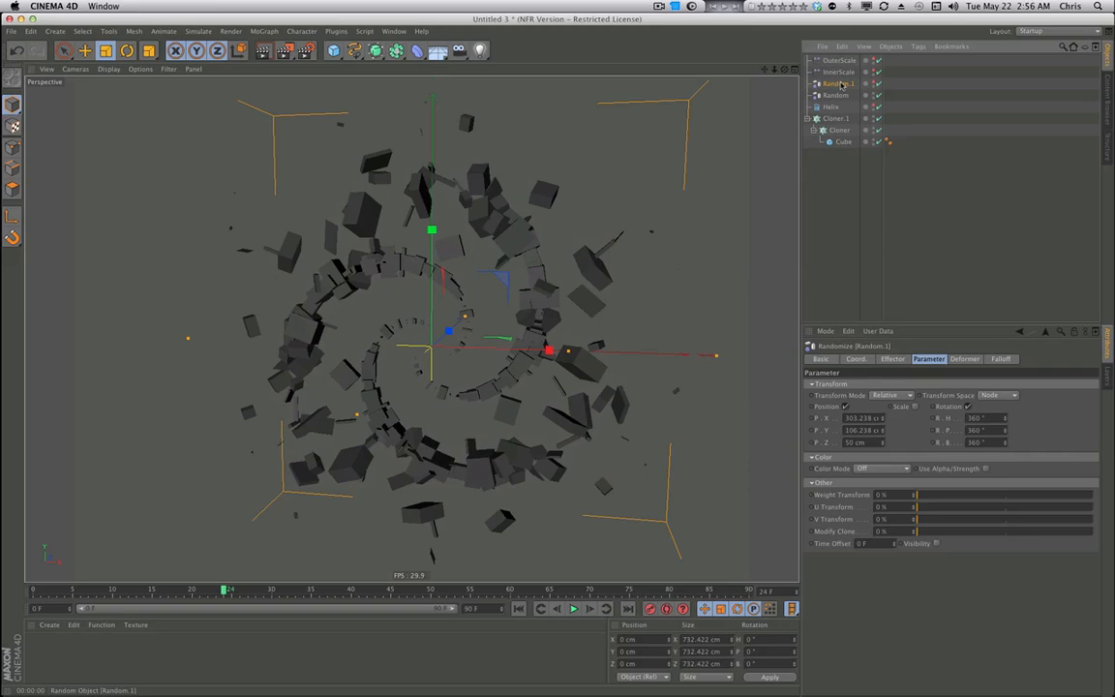
key("super+r")
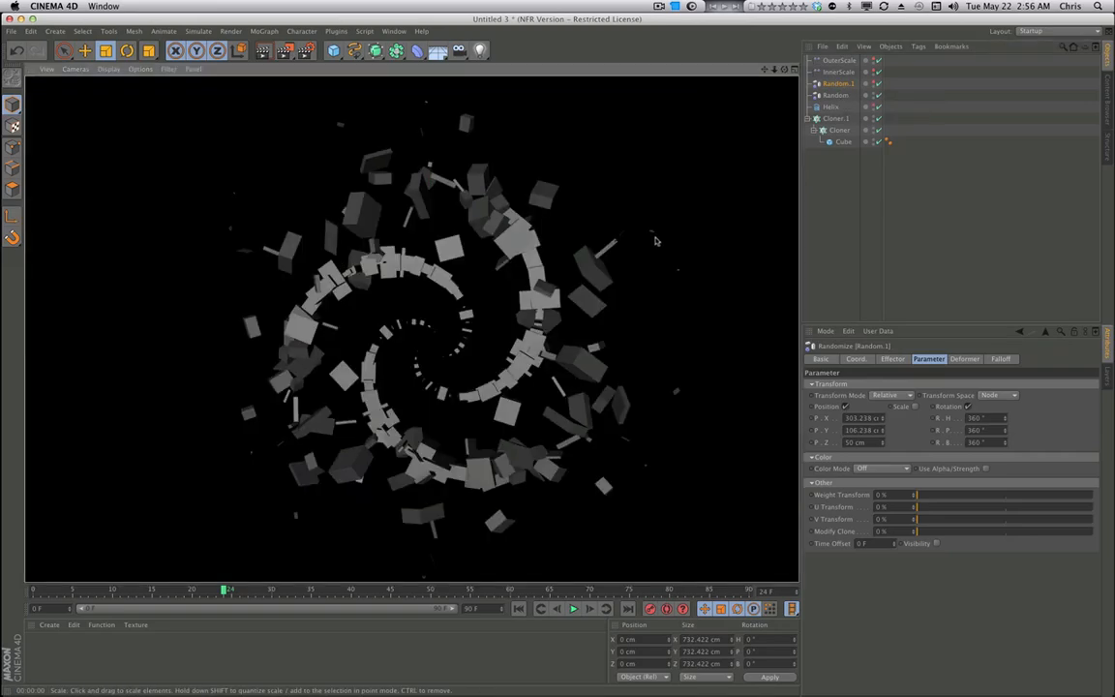
left_click(573, 609)
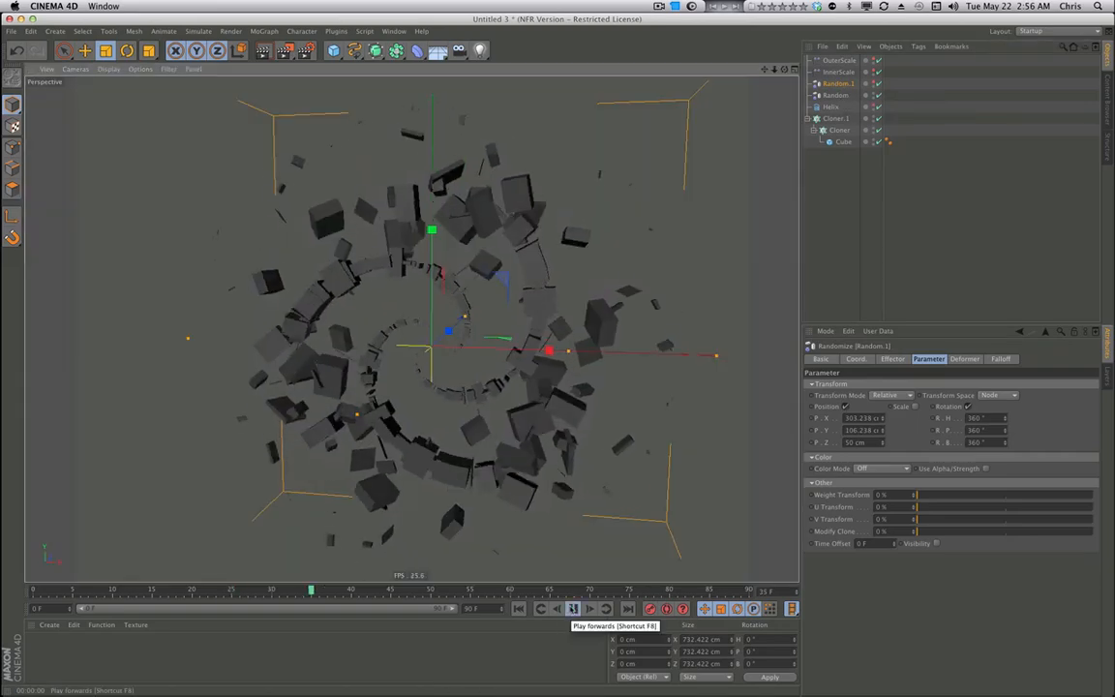
left_click(573, 608)
Replay the animation from frame 0 at an angled view, scrub through the timeline and return to frame 0.
left_click_drag(563, 452, 528, 426, "alt")
left_click(540, 608)
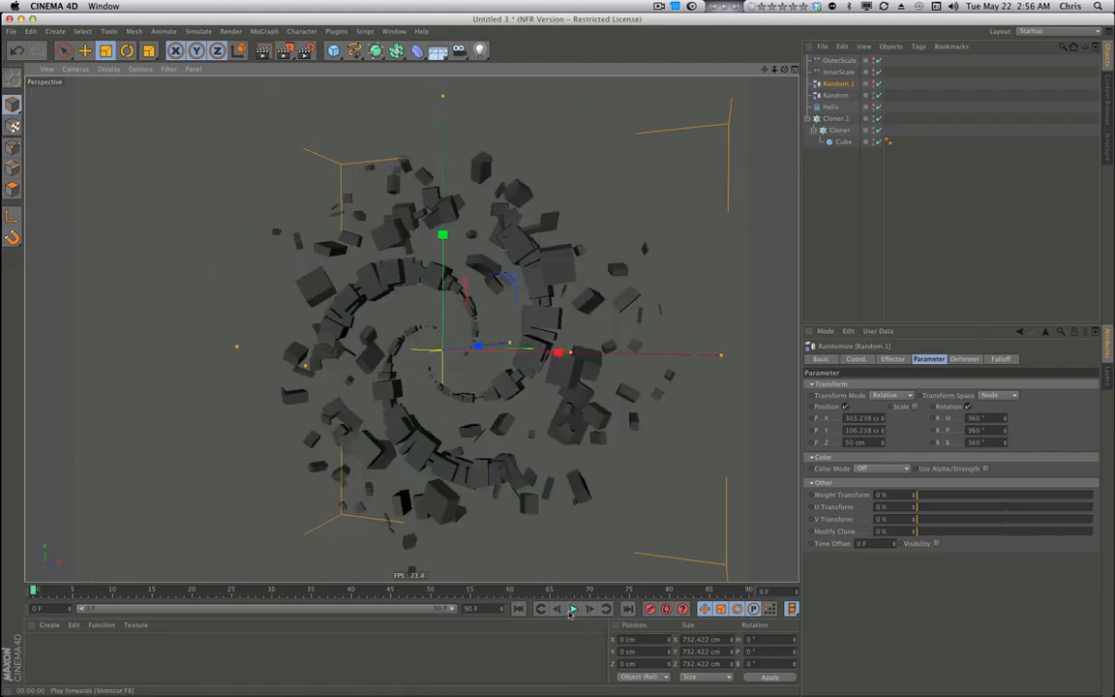
left_click(573, 608)
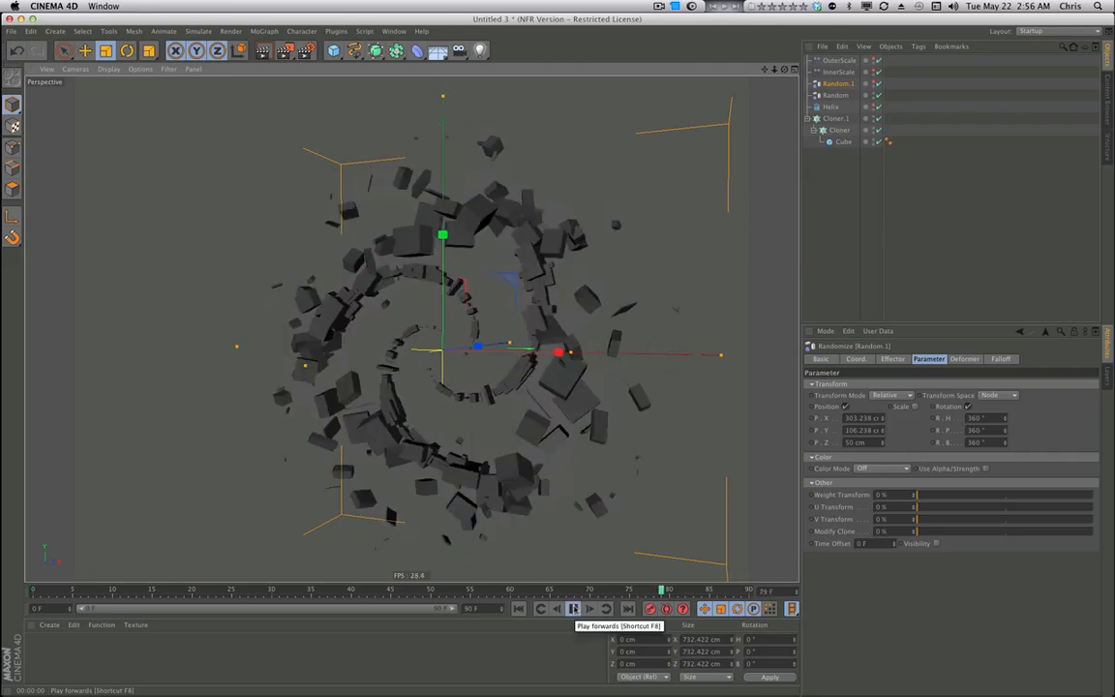
left_click(572, 609)
left_click(519, 609)
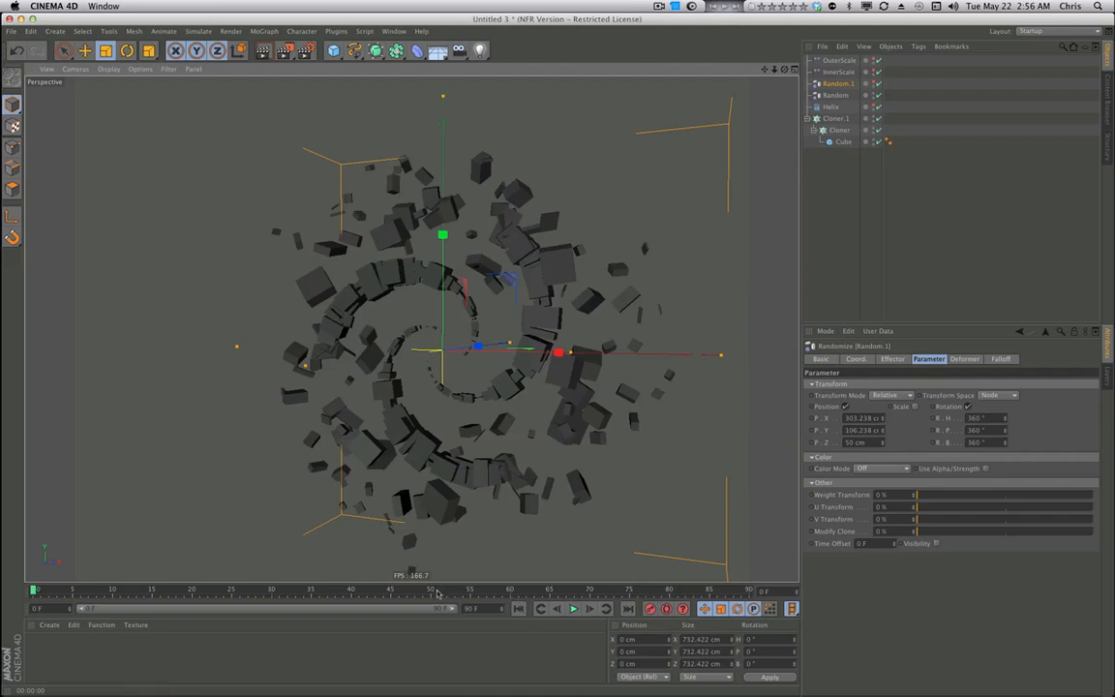
left_click_drag(426, 592, 32, 589)
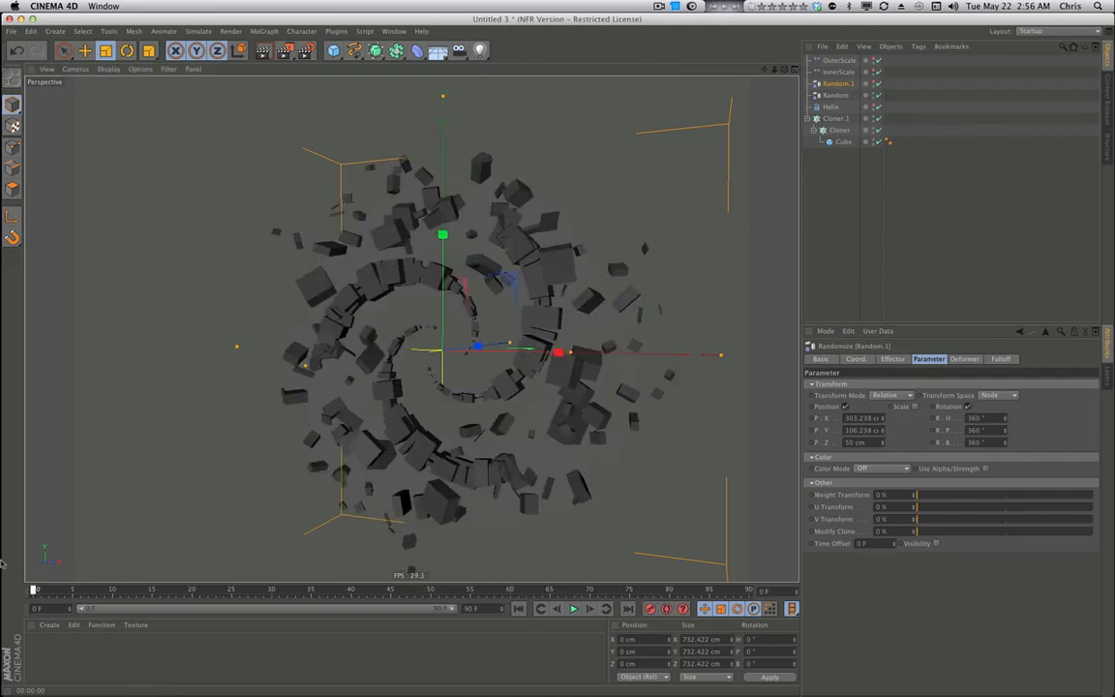
Add a Plain effector to the inner Cloner.
left_click(837, 119)
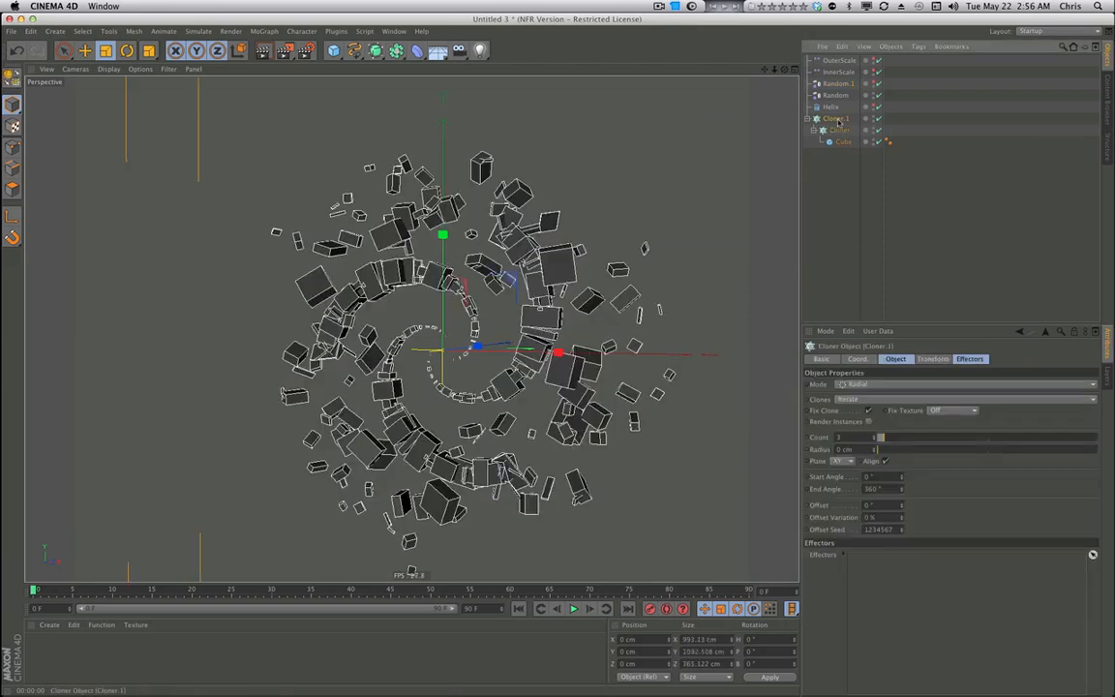
left_click(838, 129)
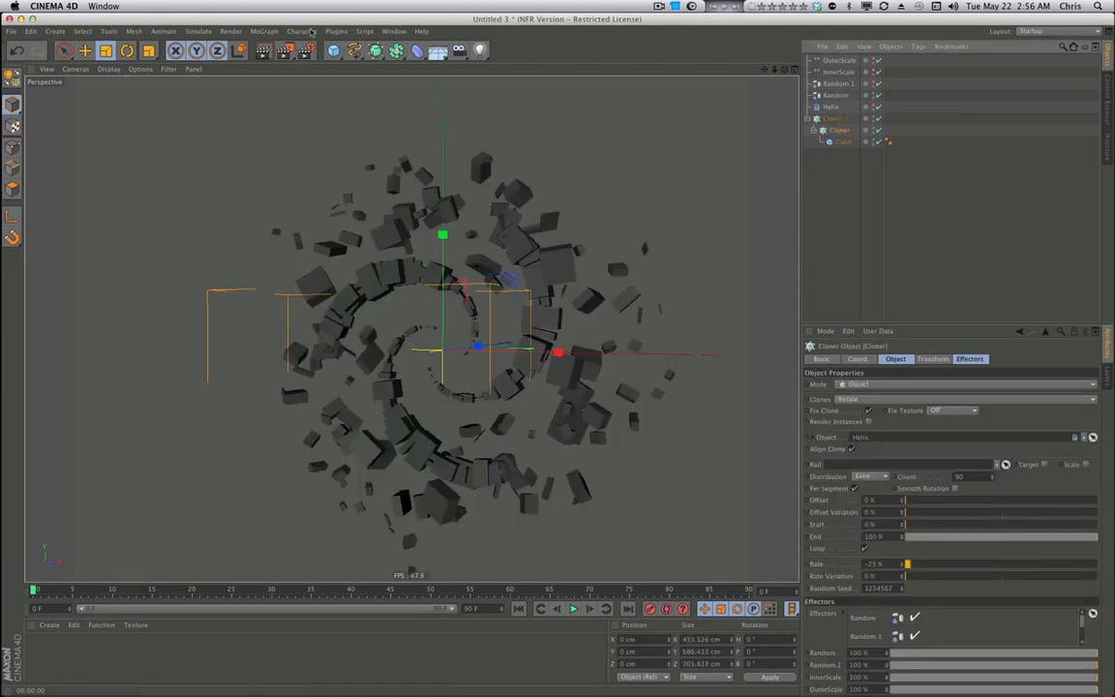
left_click(264, 31)
mouse_move(281, 50)
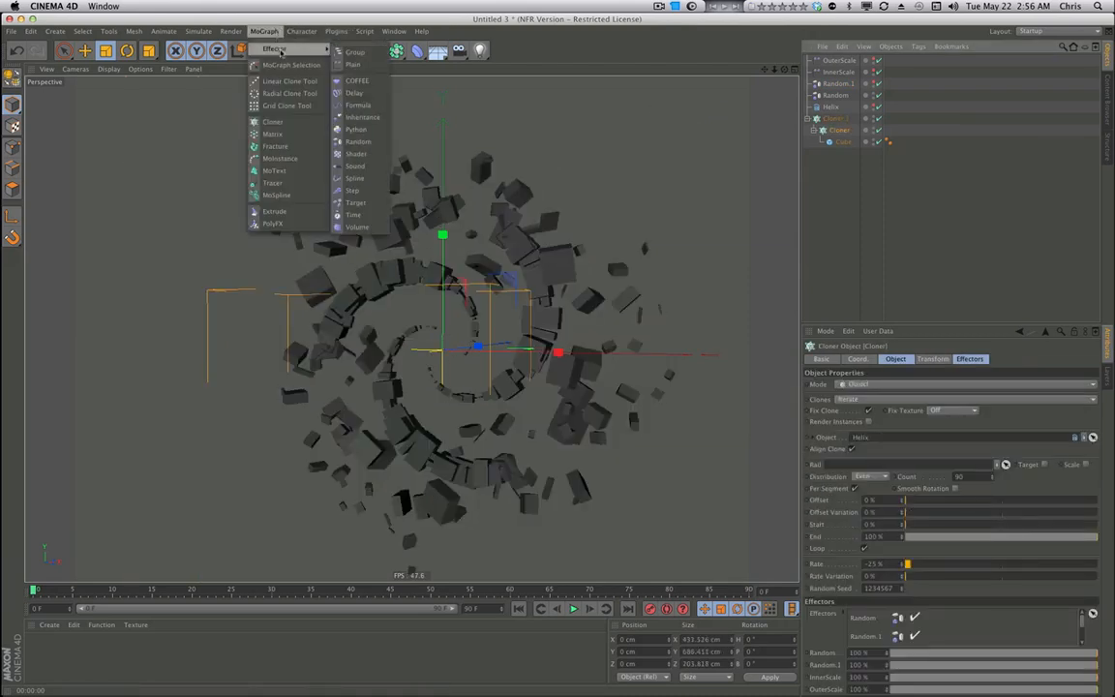
left_click(355, 64)
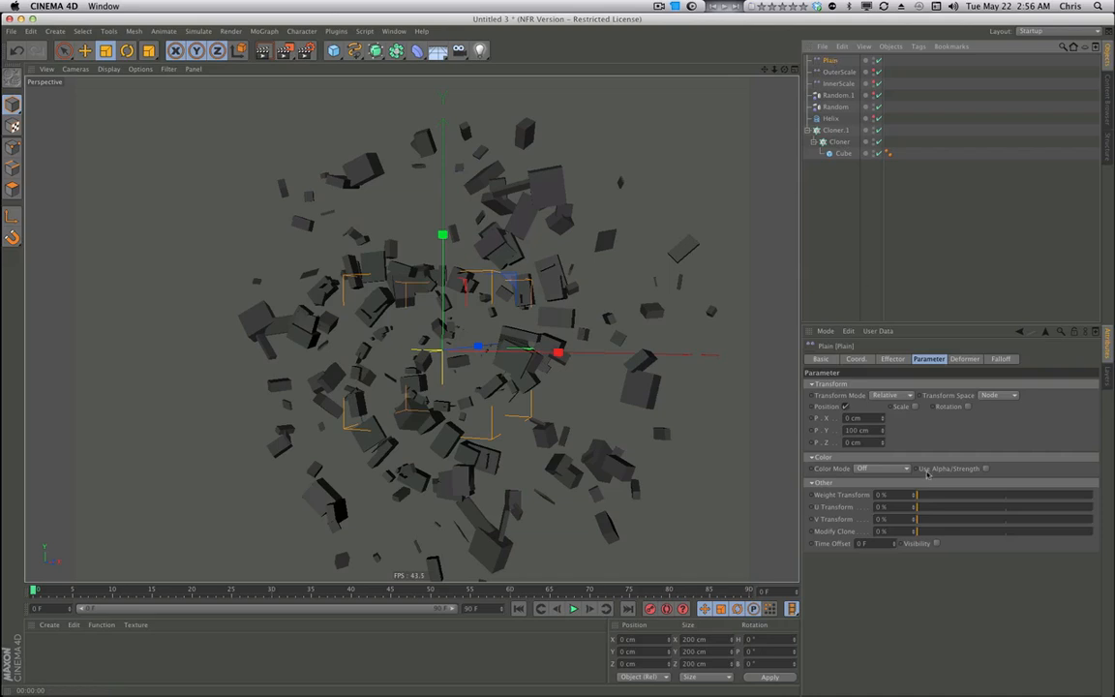
Disable position on the new Plain effector and enable uniform scale with a value of -1.
left_click(844, 407)
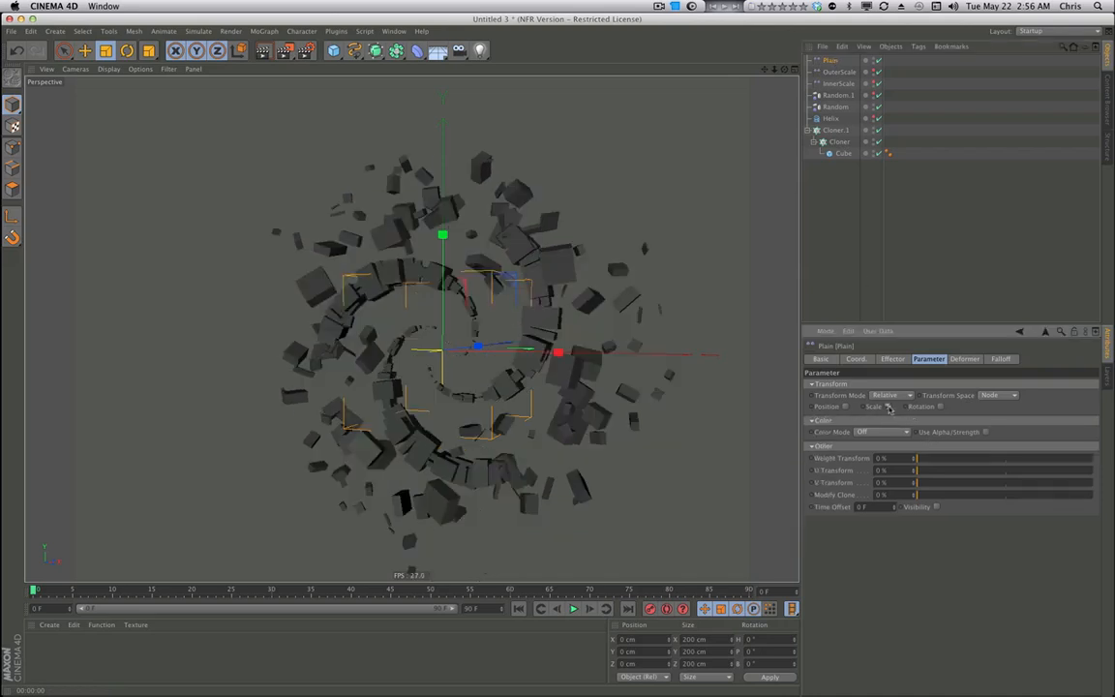
left_click(888, 407)
left_click(916, 454)
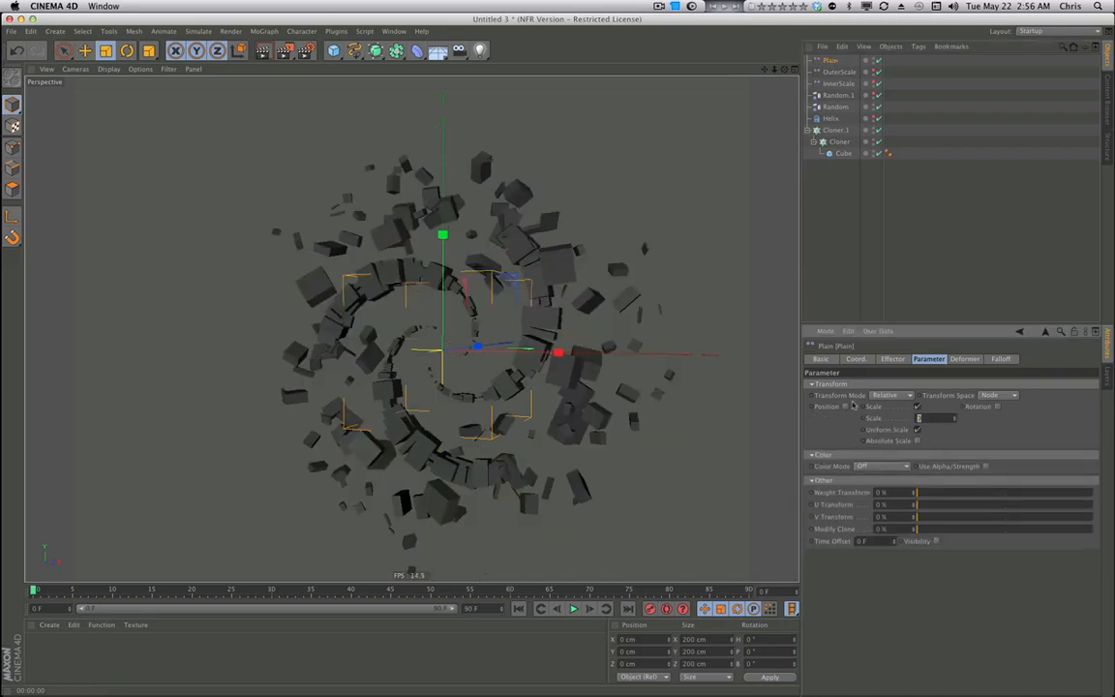
key("Return")
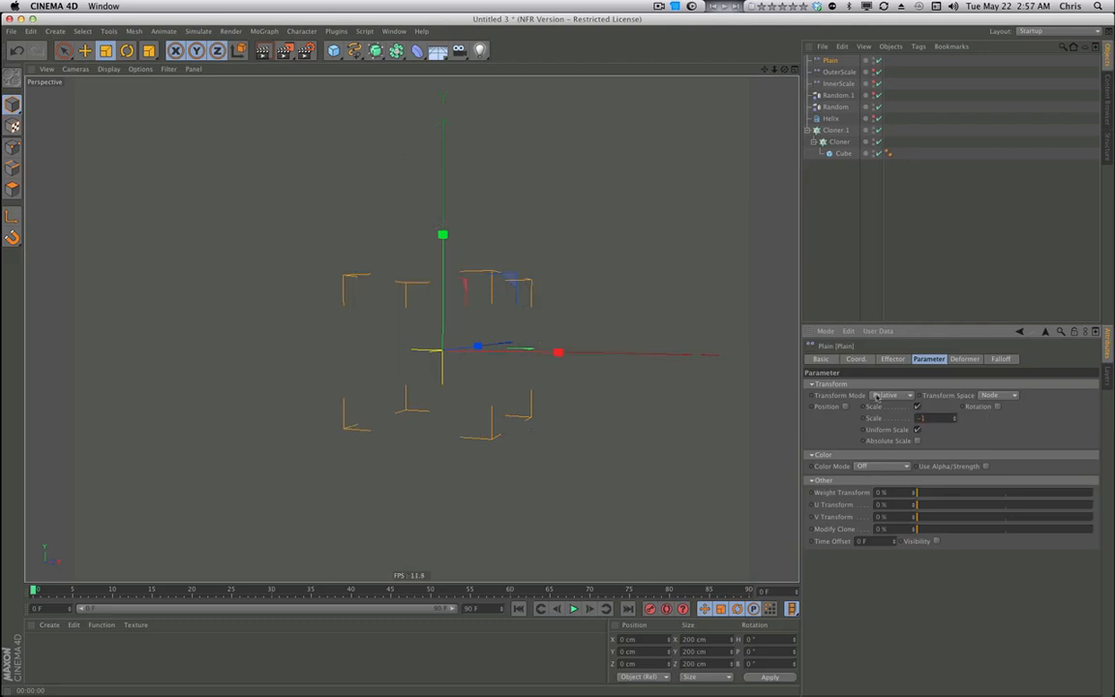
Set the new Plain effector's falloff shape to Sphere and its falloff to 100%.
left_click(1003, 359)
left_click(852, 384)
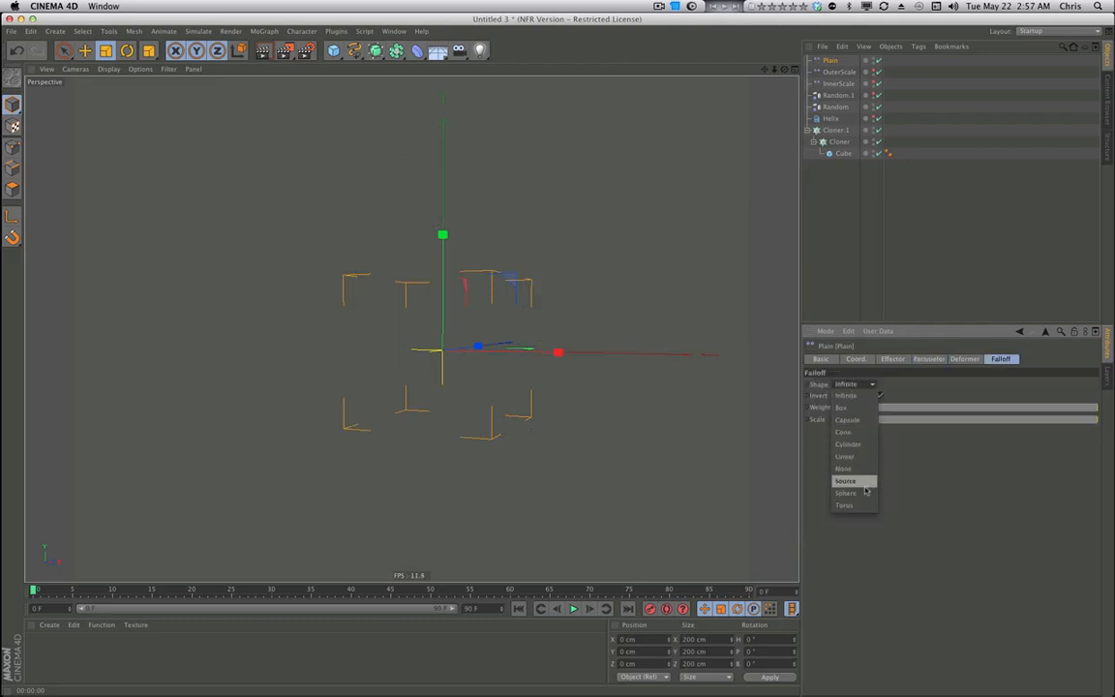
left_click(848, 478)
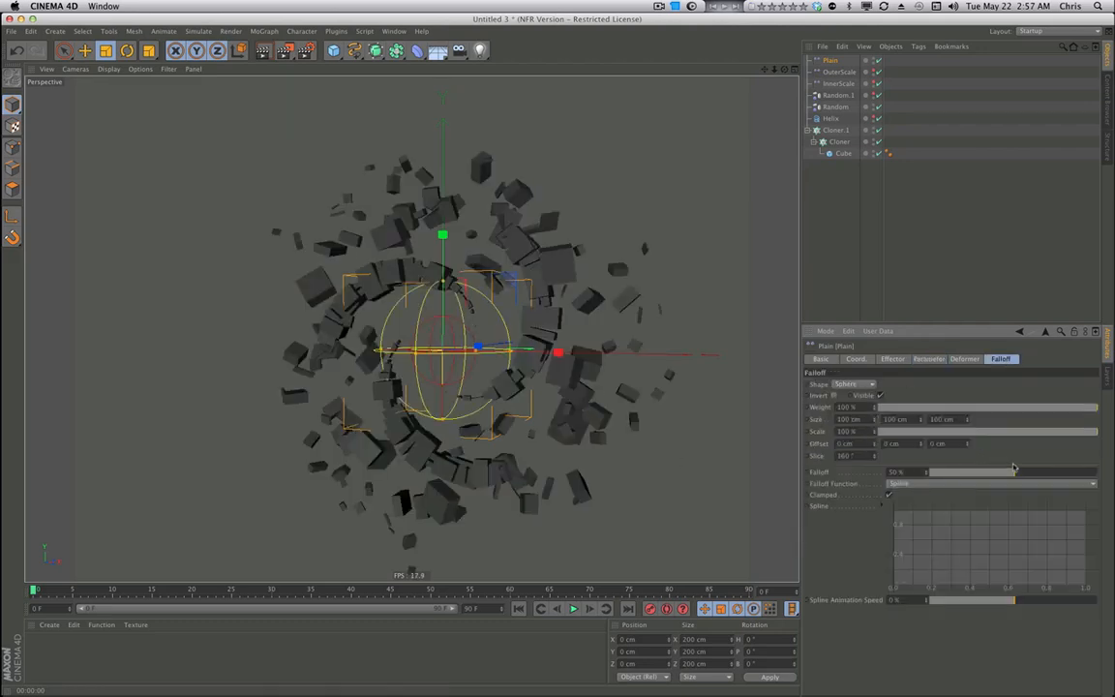
left_click_drag(1108, 459, 1112, 459)
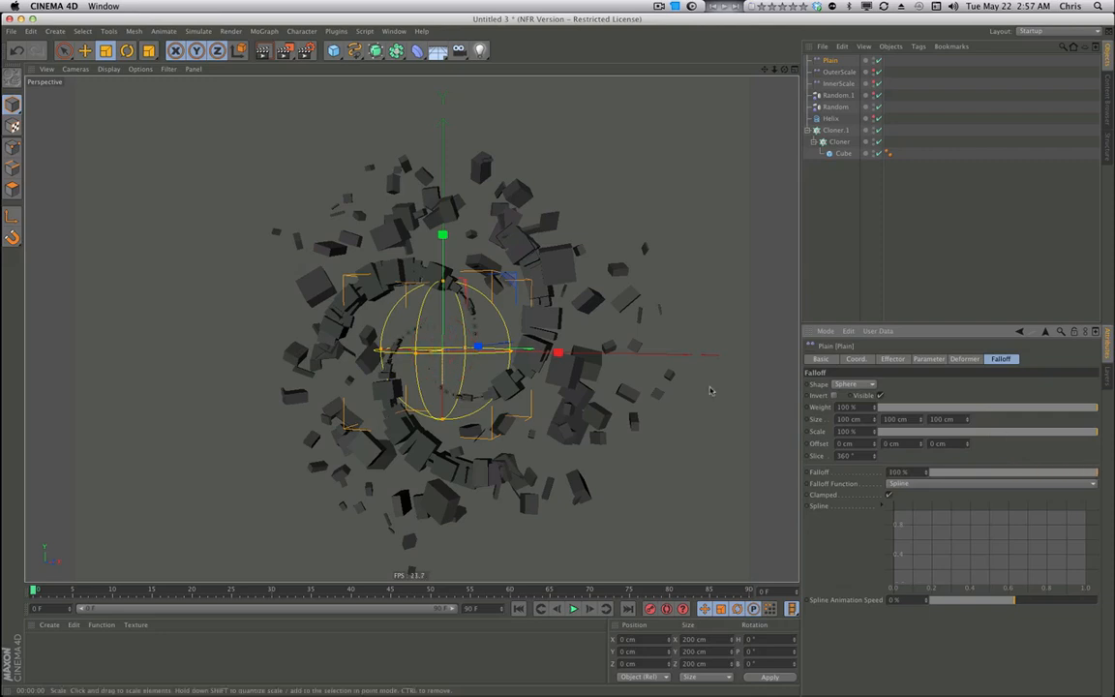
Enlarge the Plain effector's falloff sphere to about 450 cm in size and reduce its falloff to 30%.
left_click_drag(379, 446, 1013, 288)
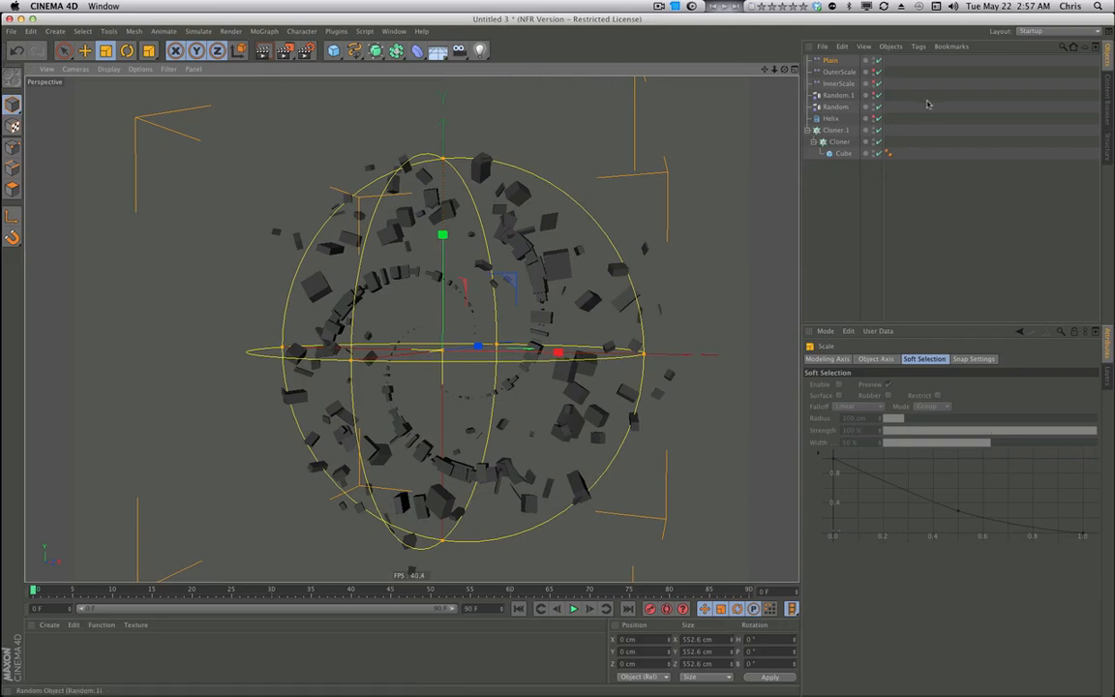
left_click(830, 61)
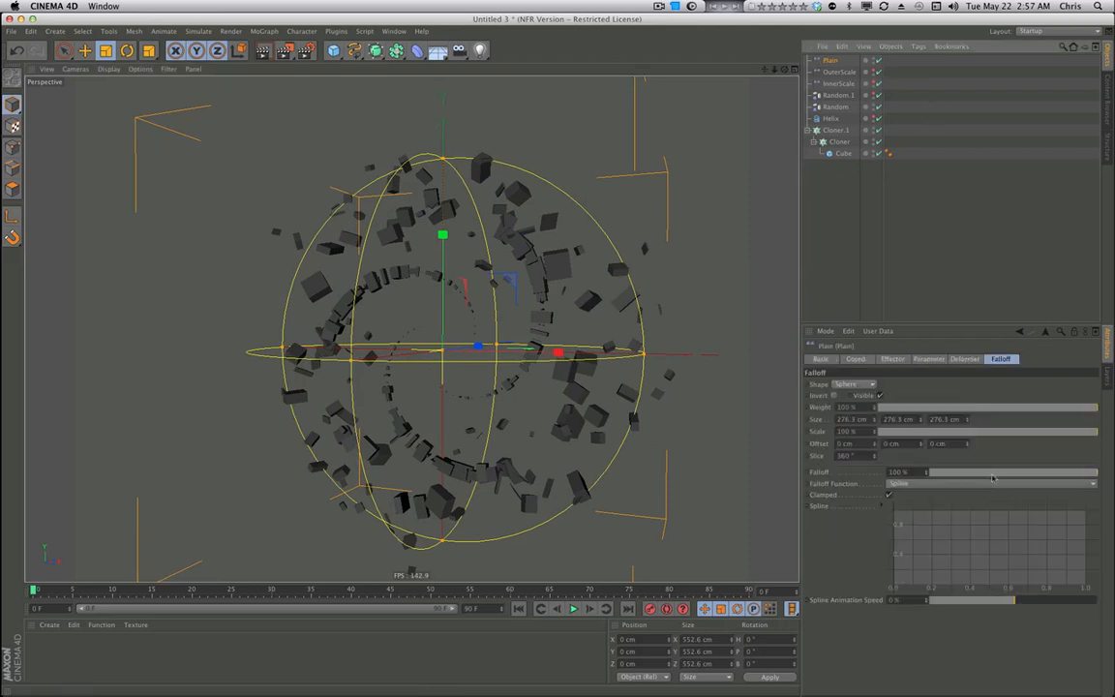
left_click_drag(992, 476, 980, 473)
key("t")
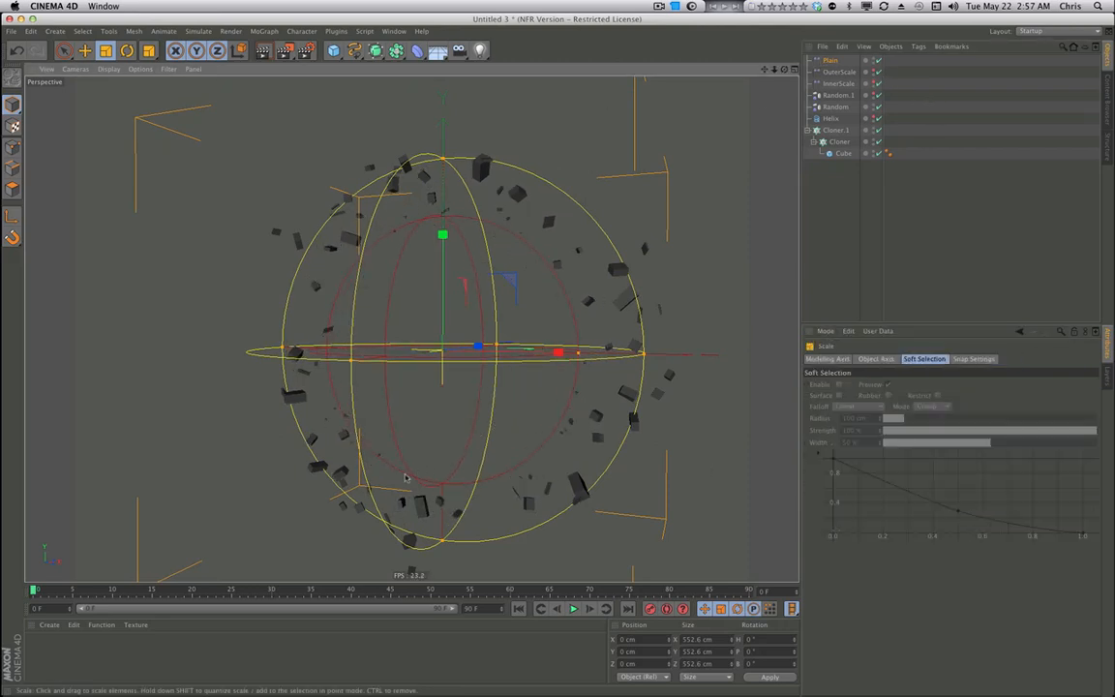
left_click_drag(522, 448, 739, 450)
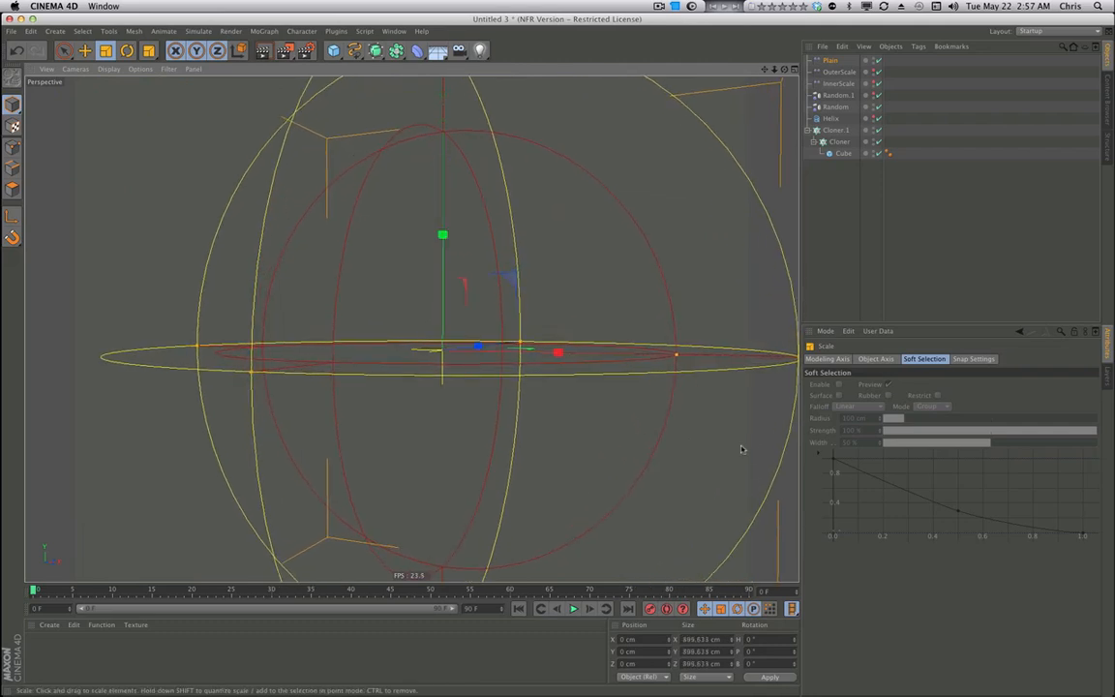
Keyframe the Plain effector's falloff Scale at 100% on frame 0 and 0% on frame 40.
left_click(831, 62)
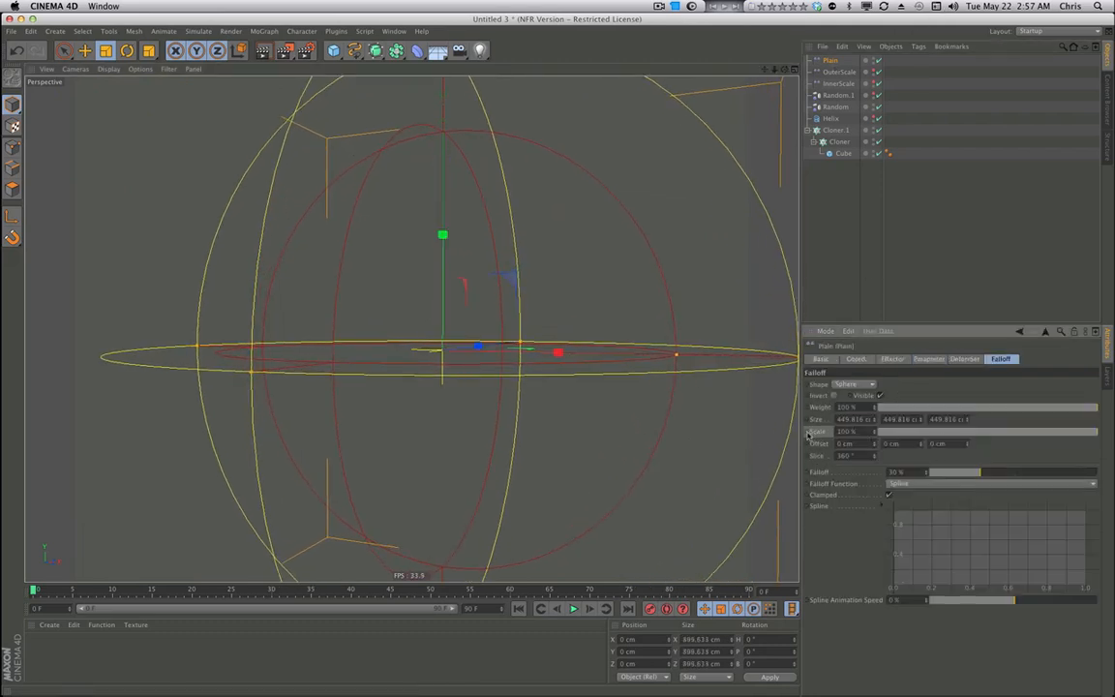
left_click_drag(1041, 435, 1101, 439)
left_click_drag(326, 591, 345, 591)
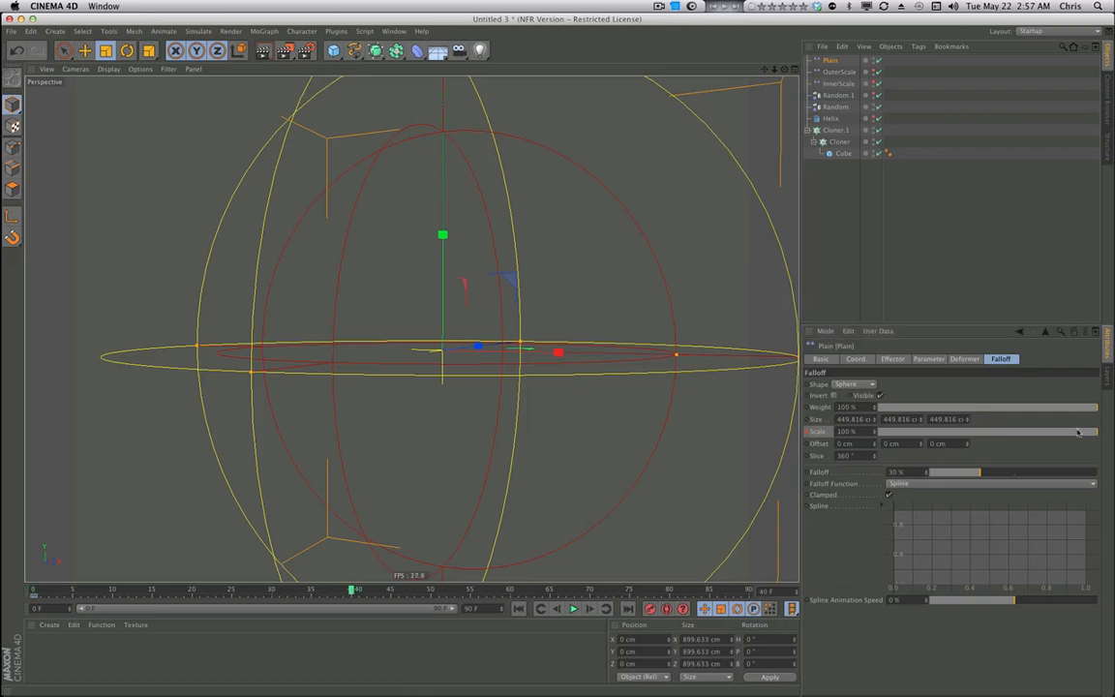
left_click_drag(1083, 434, 852, 436)
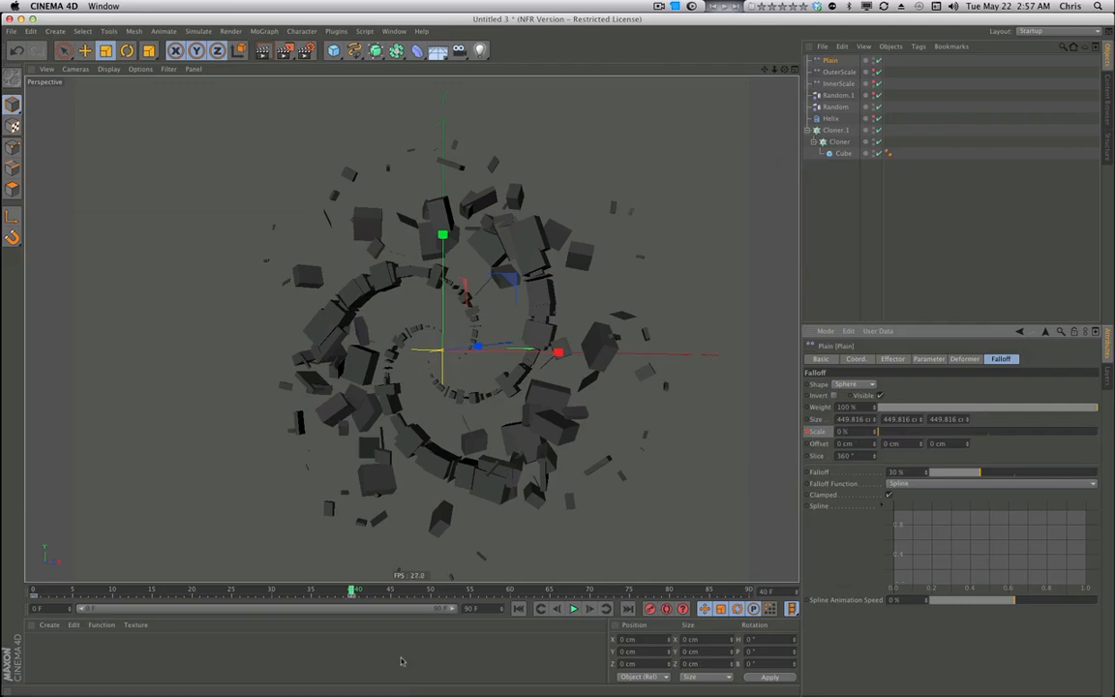
Play the animation from frame 0 to check the spiral's reveal, and stop it.
left_click(519, 608)
left_click(574, 608)
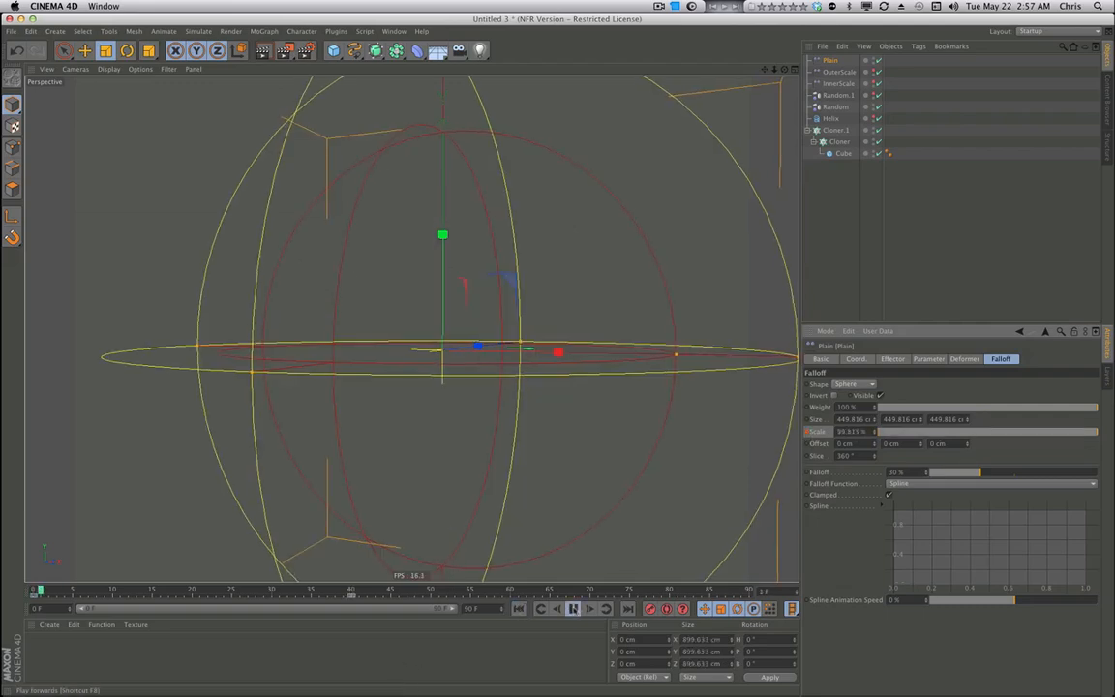
left_click(574, 608)
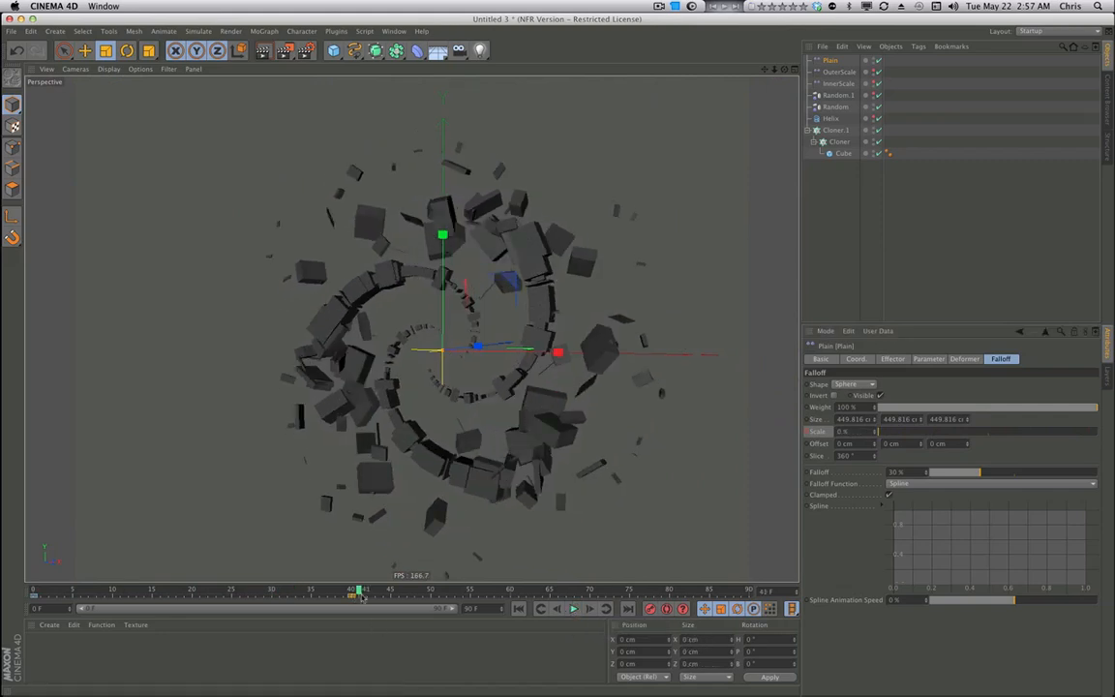
Move the falloff Scale's end keyframe to frame 70, check frame 58, and move the keyframe on to frame 90.
mouse_move(353, 596)
left_mouse_down()
mouse_move(552, 592)
mouse_move(504, 596)
left_mouse_up()
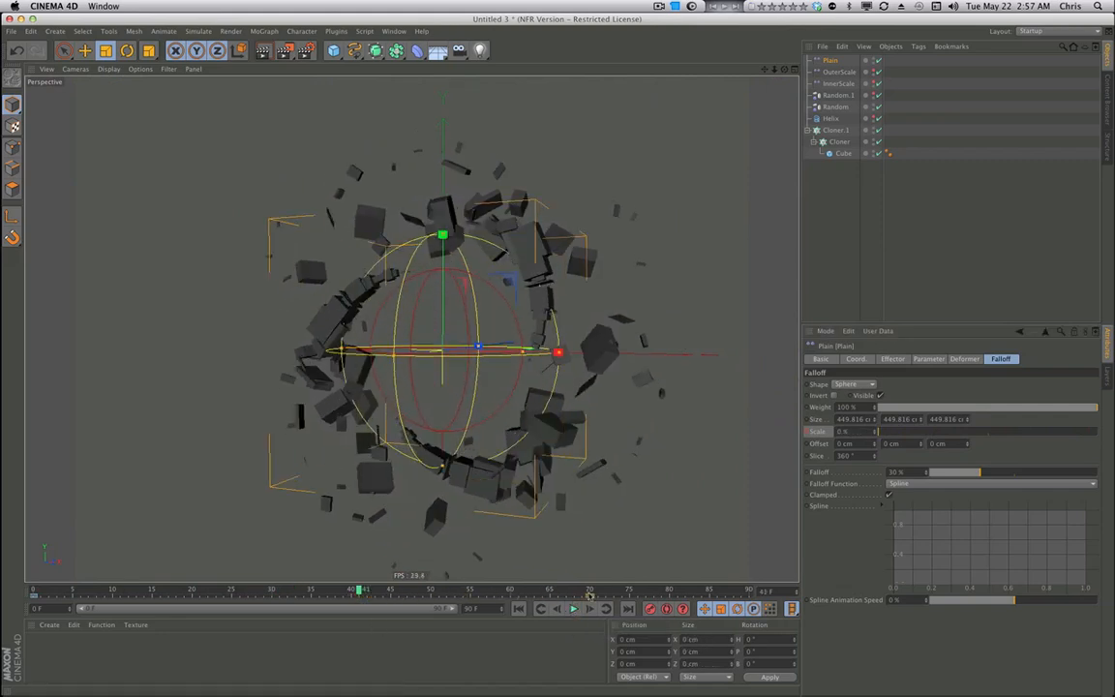
left_click_drag(438, 593, 494, 600)
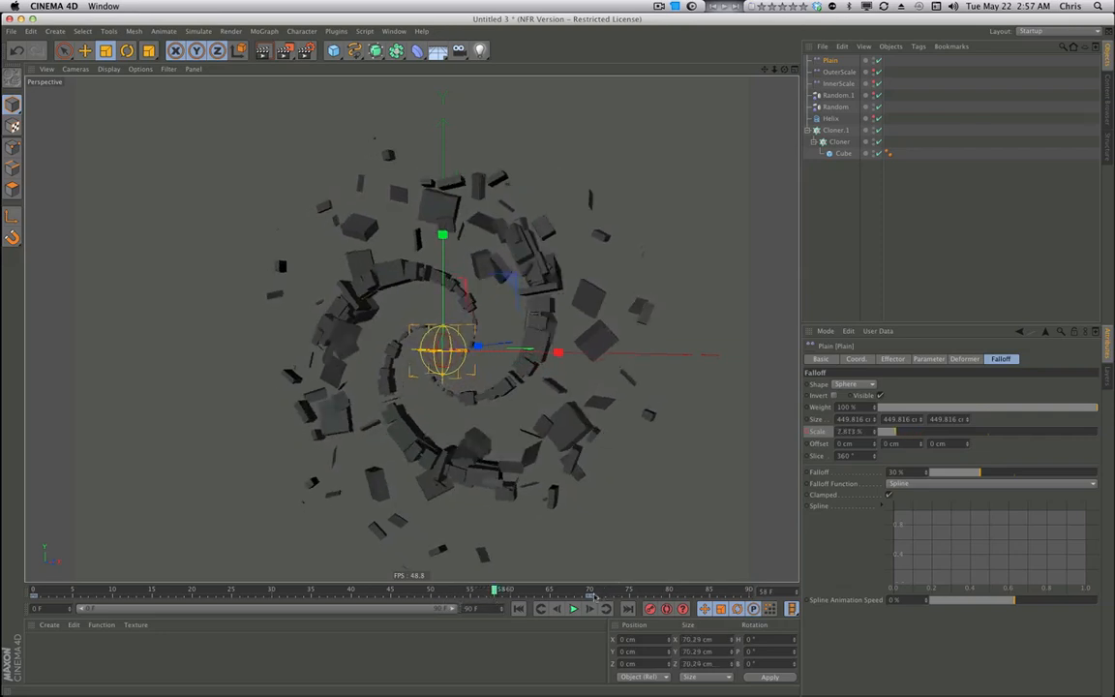
left_click_drag(595, 596, 750, 596)
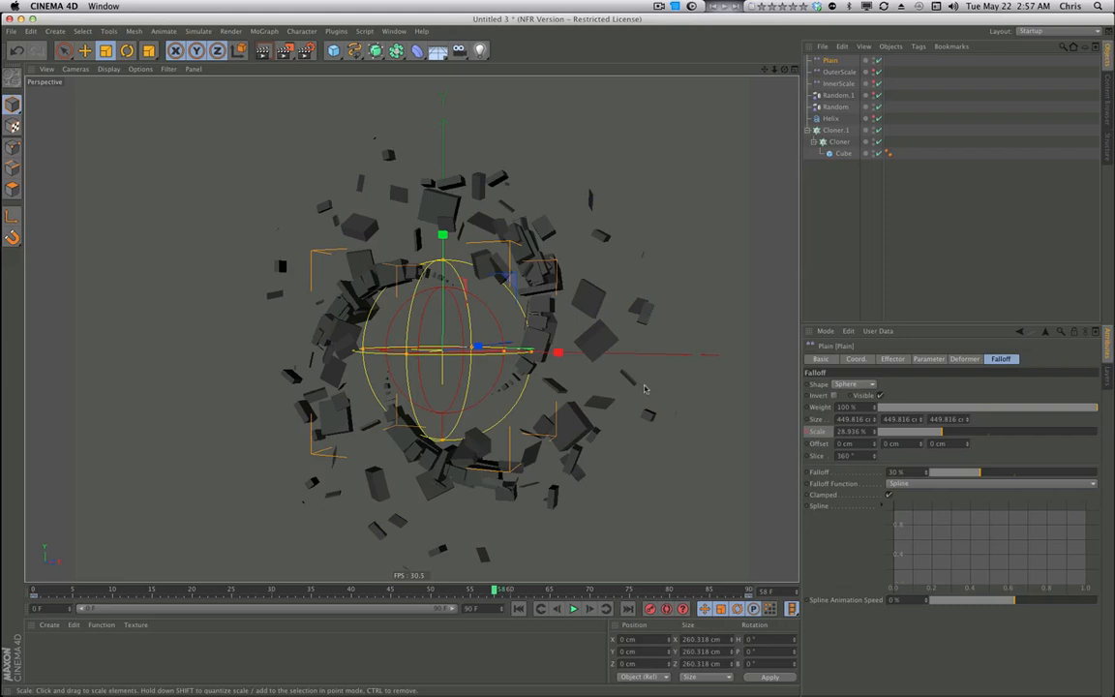
Set the project's maximum time and preview maximum time to 180 F.
key("super+d")
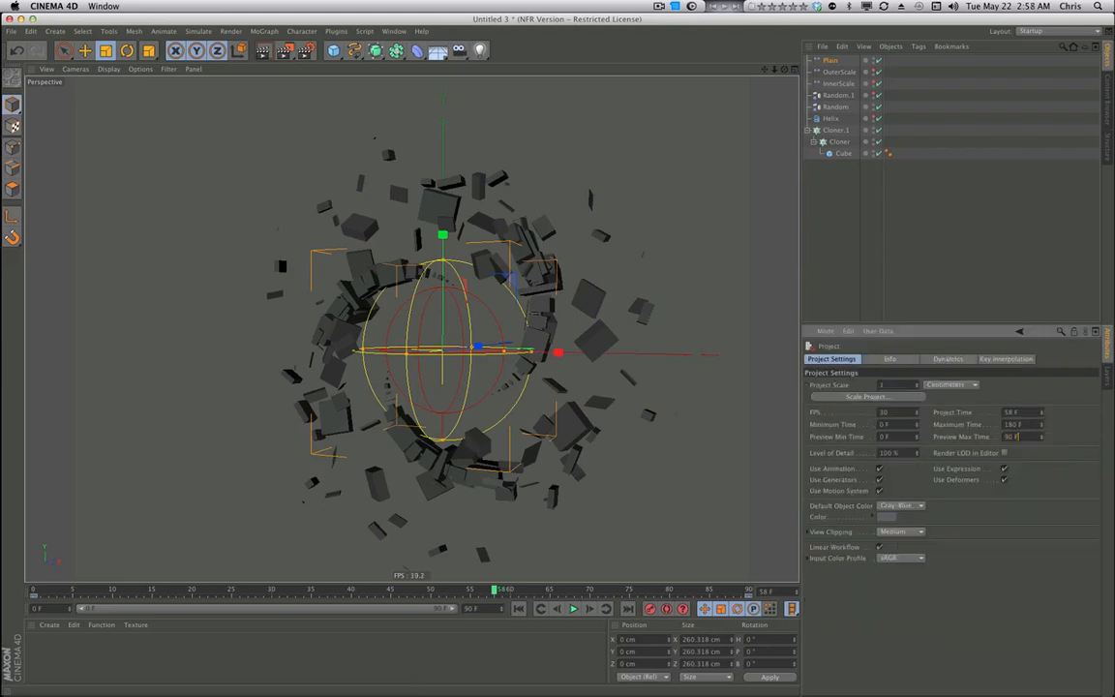
type("180")
key("Return")
Hide the new Plain effector in the viewport, deselect it and play the animation from frame 0.
double_click(874, 60, "alt")
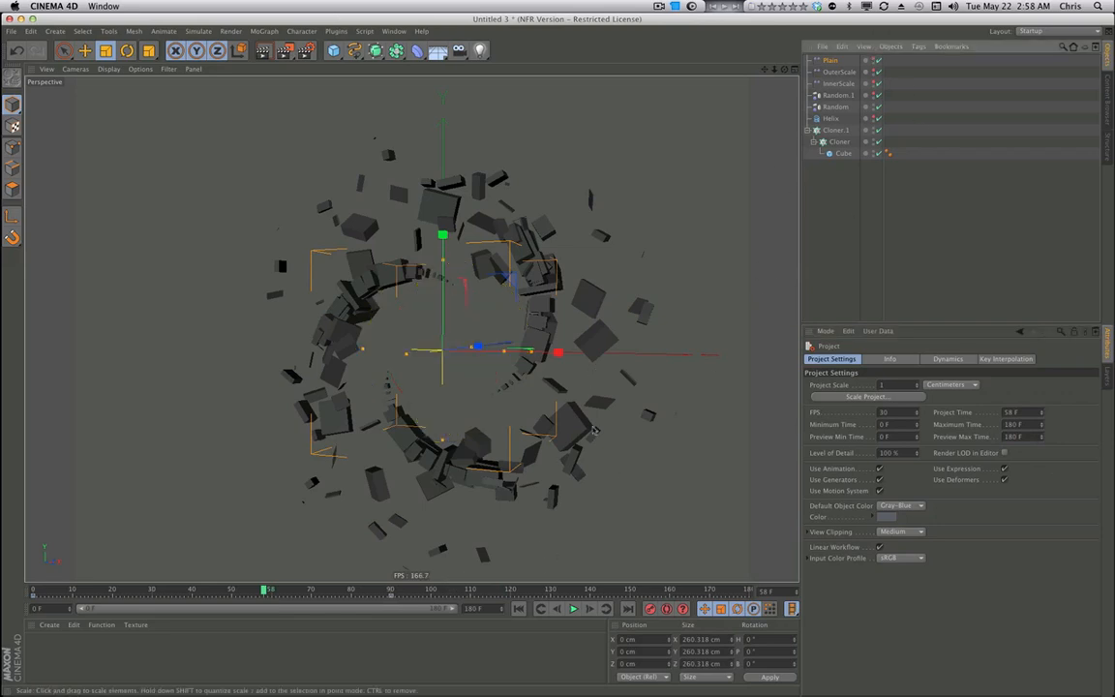
left_click(840, 204)
left_click(520, 608)
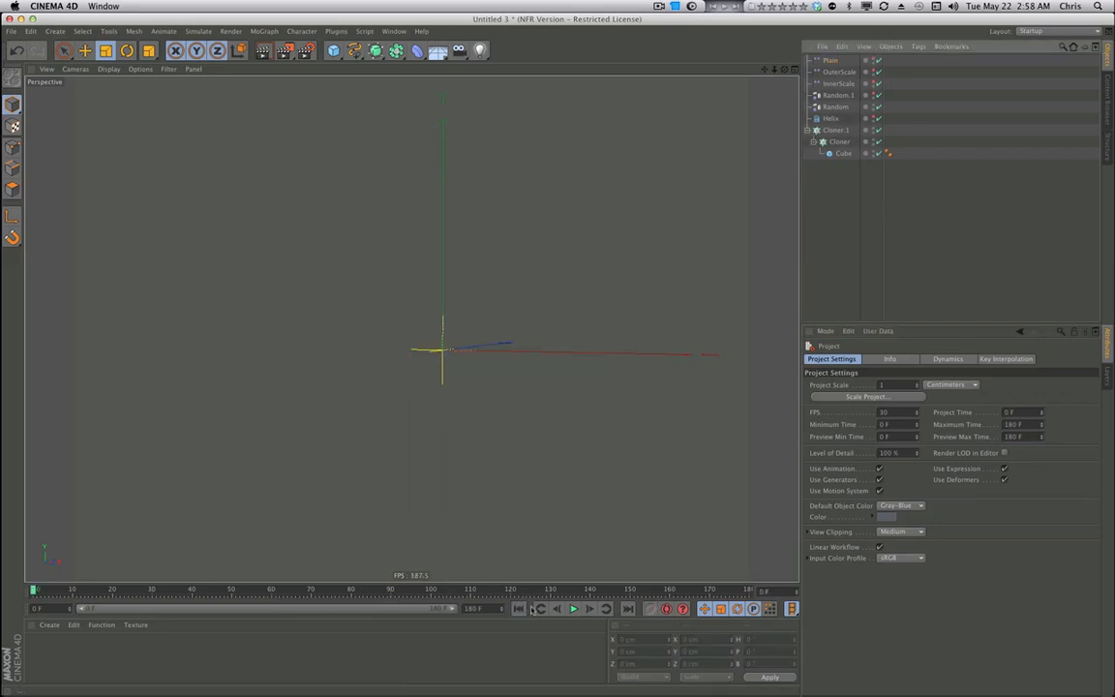
left_click(575, 609)
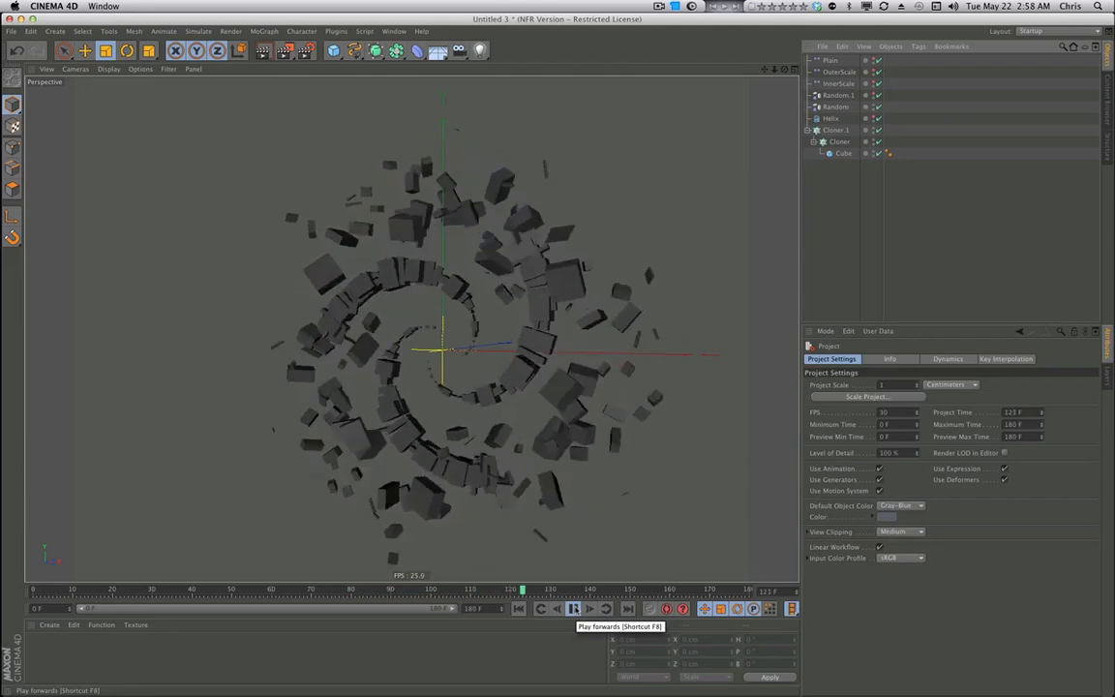
left_click(572, 608)
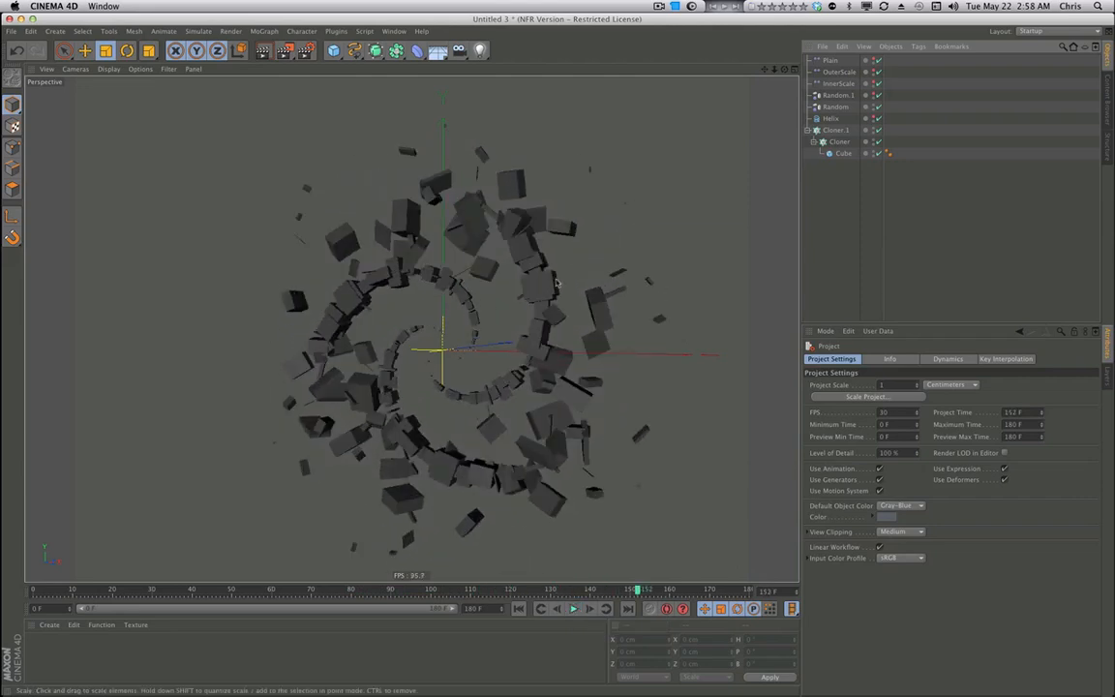
Set the render frame range to All Frames and start rendering to the Picture Viewer without saving a file.
key("super+b")
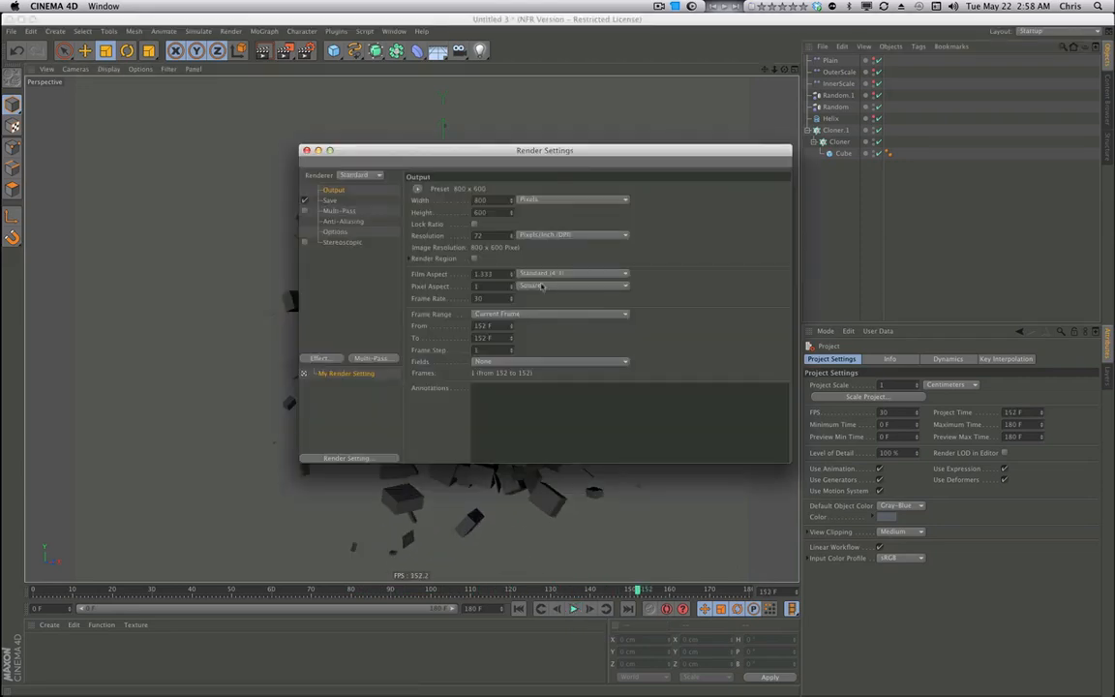
left_click(473, 316)
left_click(488, 350)
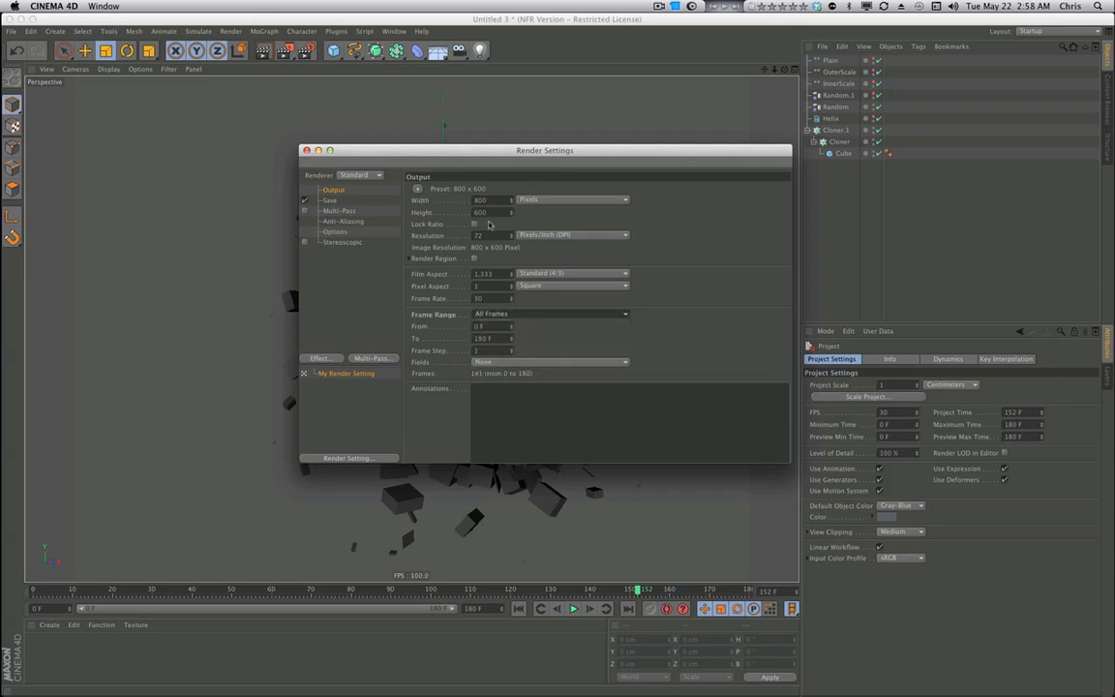
left_click(284, 51)
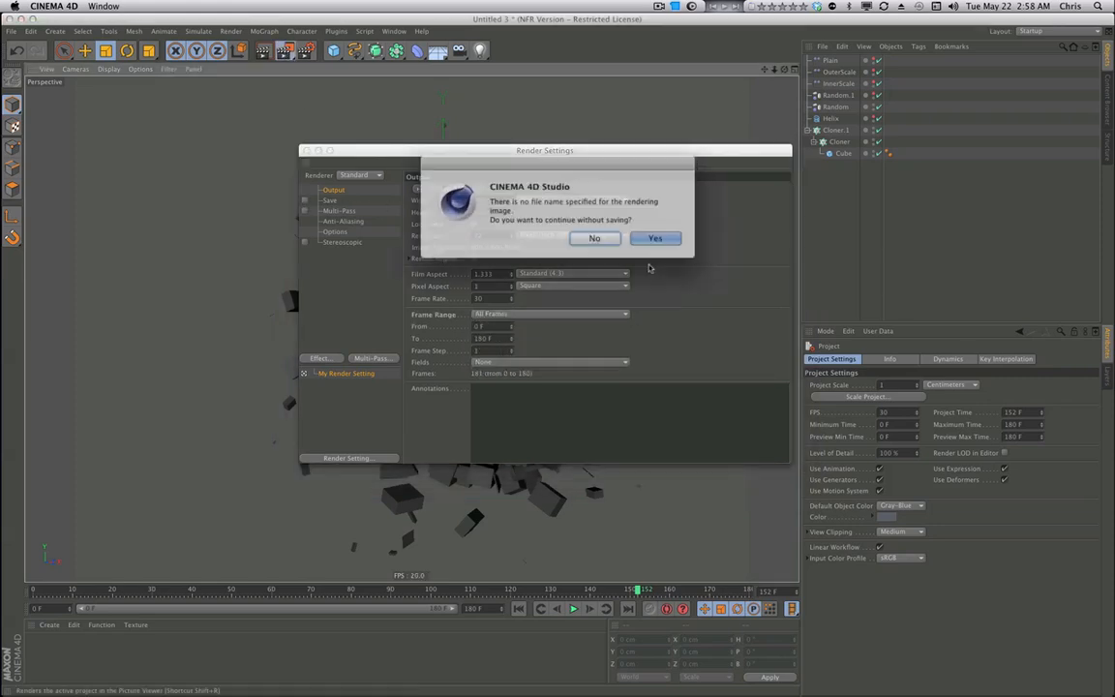
left_click(644, 234)
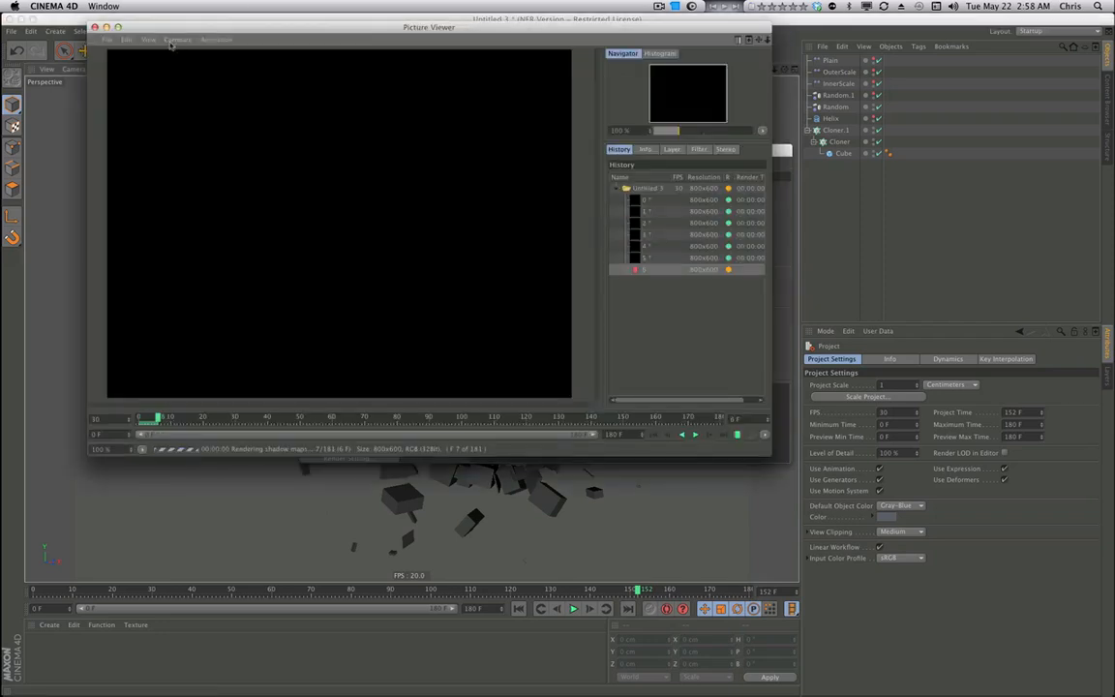
Dock the Picture Viewer alongside the viewport, return to the 3D view and close the Render Settings.
left_click(28, 71)
left_click(35, 70)
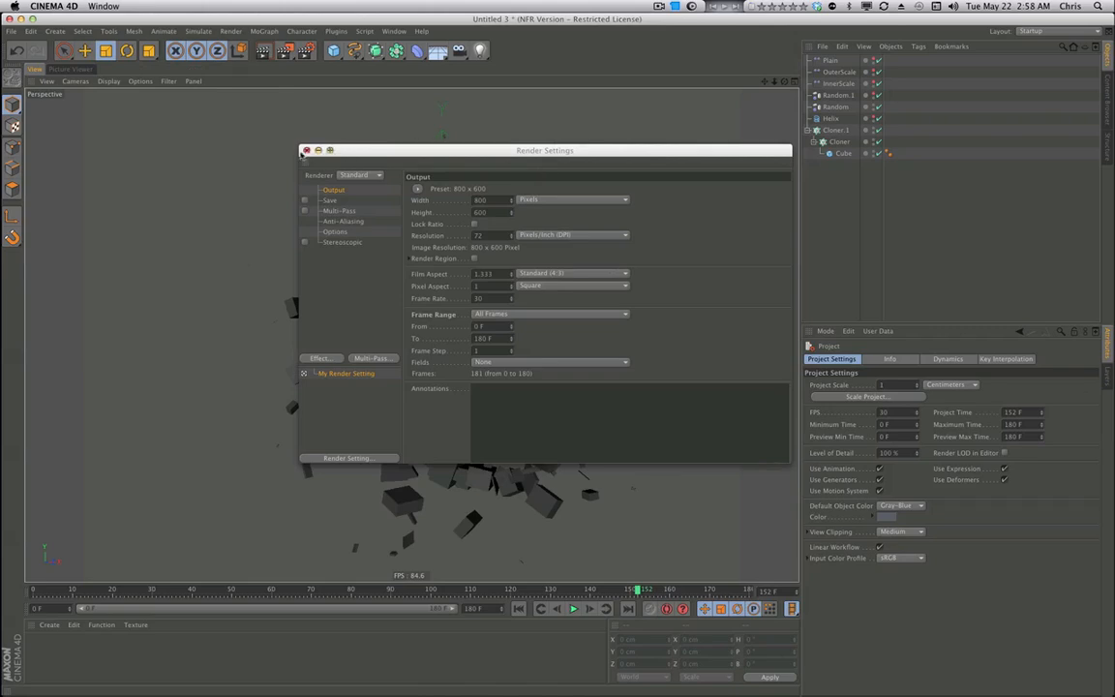
left_click(306, 150)
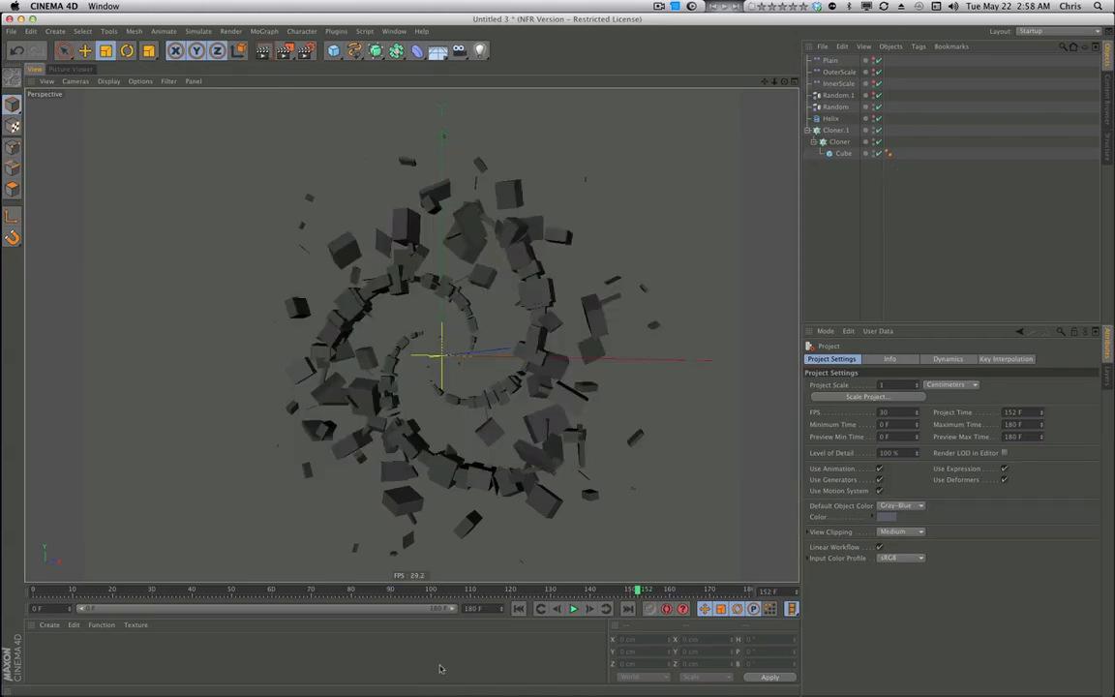
Scrub the timeline to frame 118 and examine the cube spiral from different angles.
left_click_drag(340, 592, 456, 628)
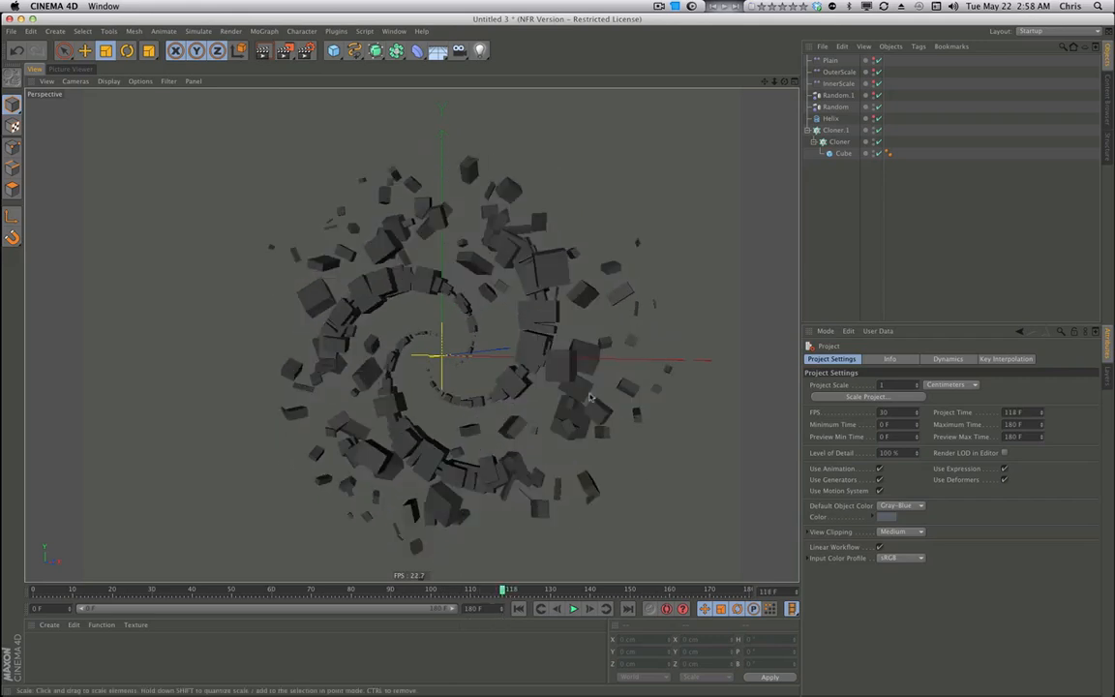
left_click_drag(589, 393, 654, 385, "alt")
left_click_drag(576, 369, 519, 374, "alt")
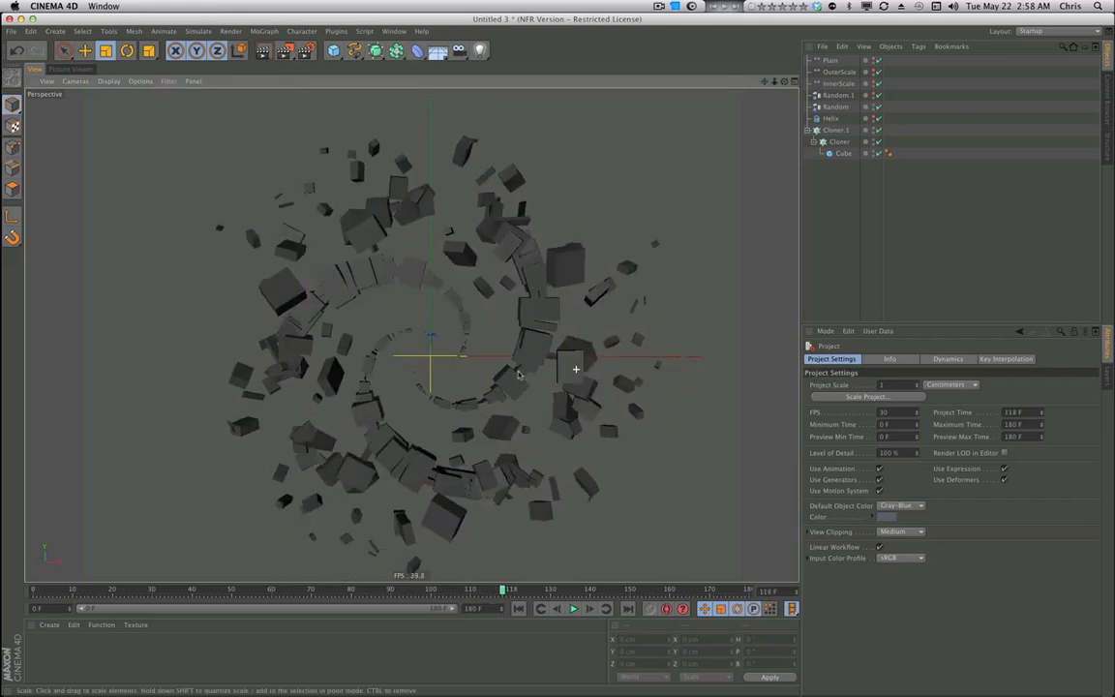
Try a 101° Offset and 22% Offset Variation on the radial Cloner.1, and reset both values to 0.
left_click(835, 131)
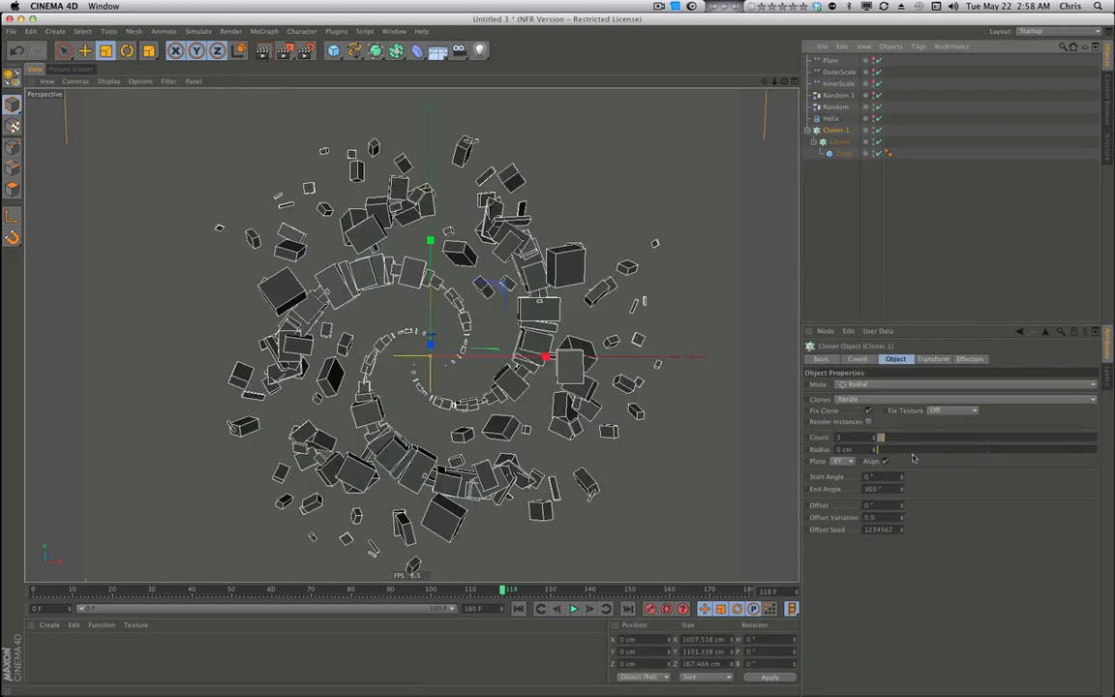
left_click(902, 520)
left_click_drag(902, 506, 901, 408)
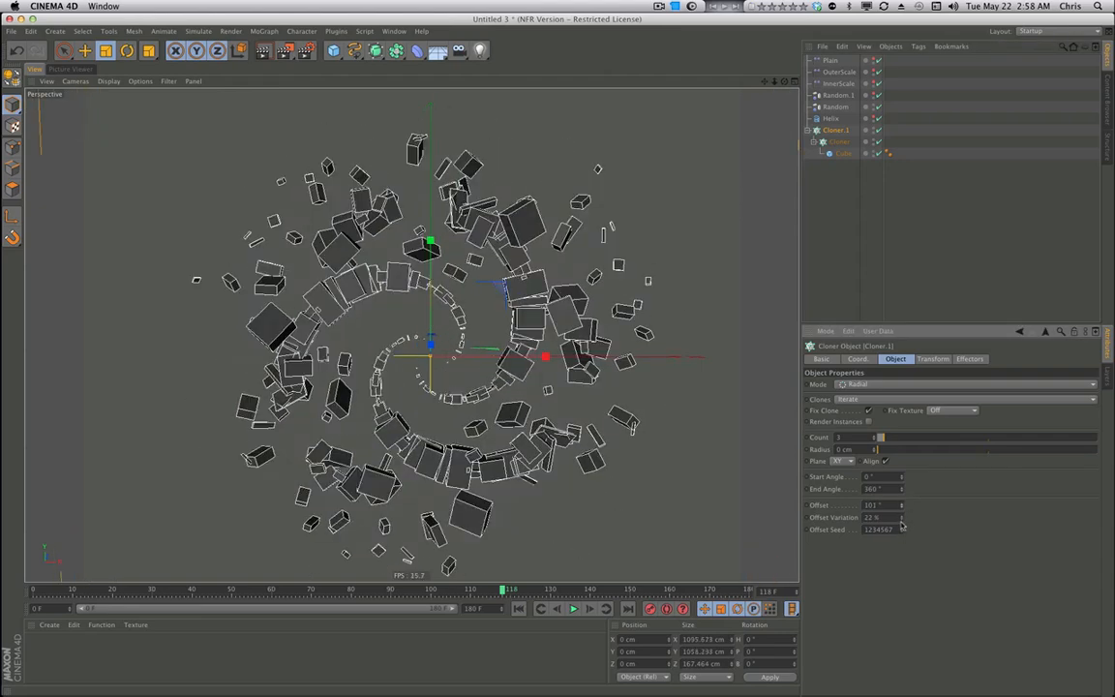
mouse_move(901, 524)
left_mouse_down()
mouse_move(901, 566)
mouse_move(902, 319)
mouse_move(901, 566)
mouse_move(901, 520)
left_mouse_up()
type("0")
key("Return")
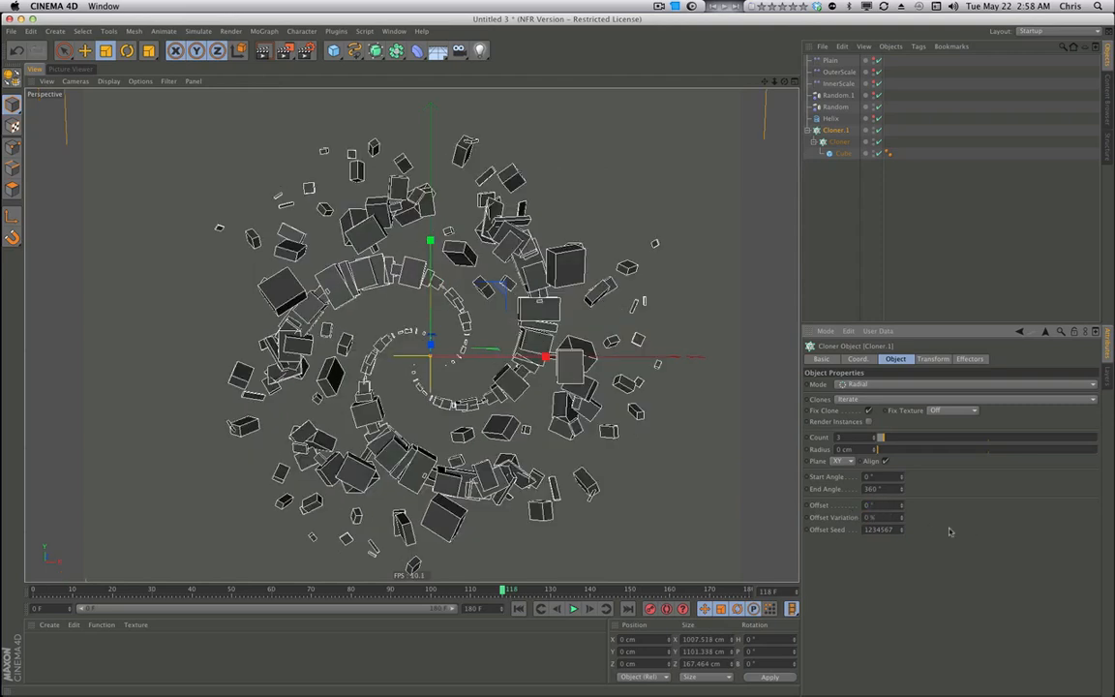
Play the animation and try a 25% Rate and a 100% Rate Variation on the inner Cloner, undoing both changes.
left_click(832, 118)
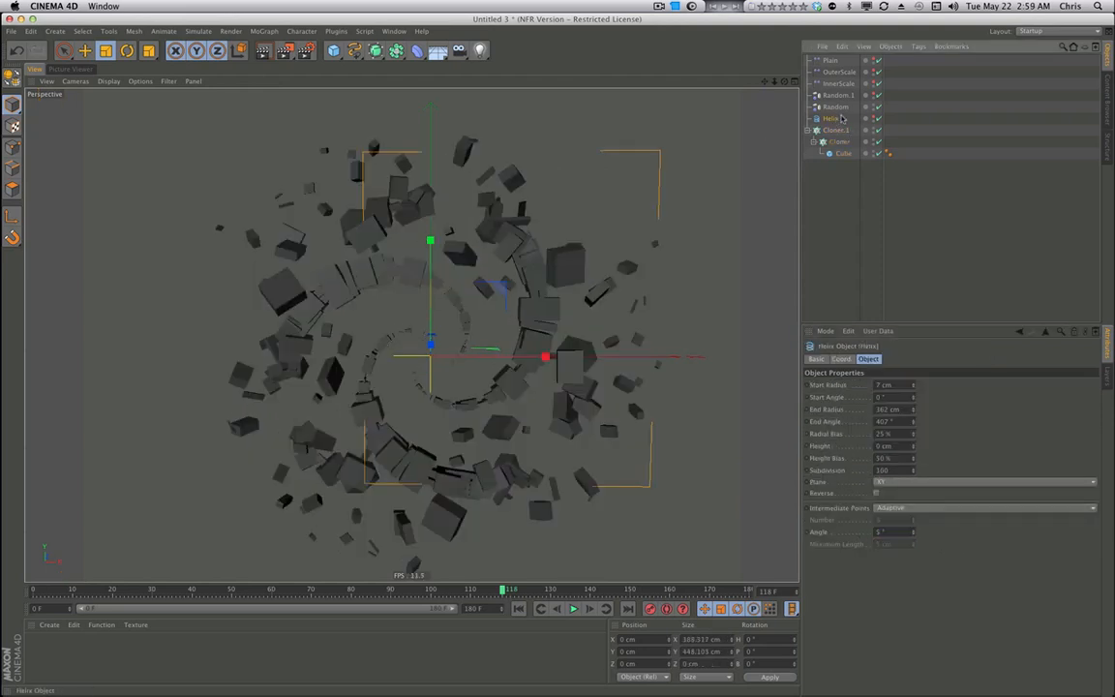
left_click(838, 141)
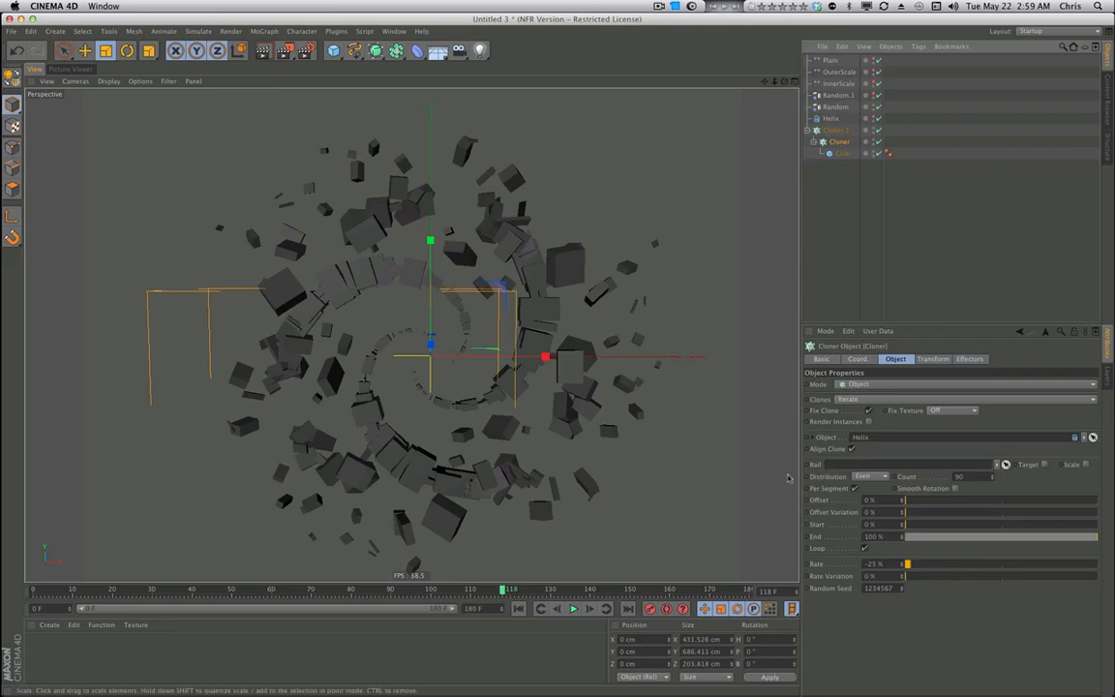
left_click(572, 609)
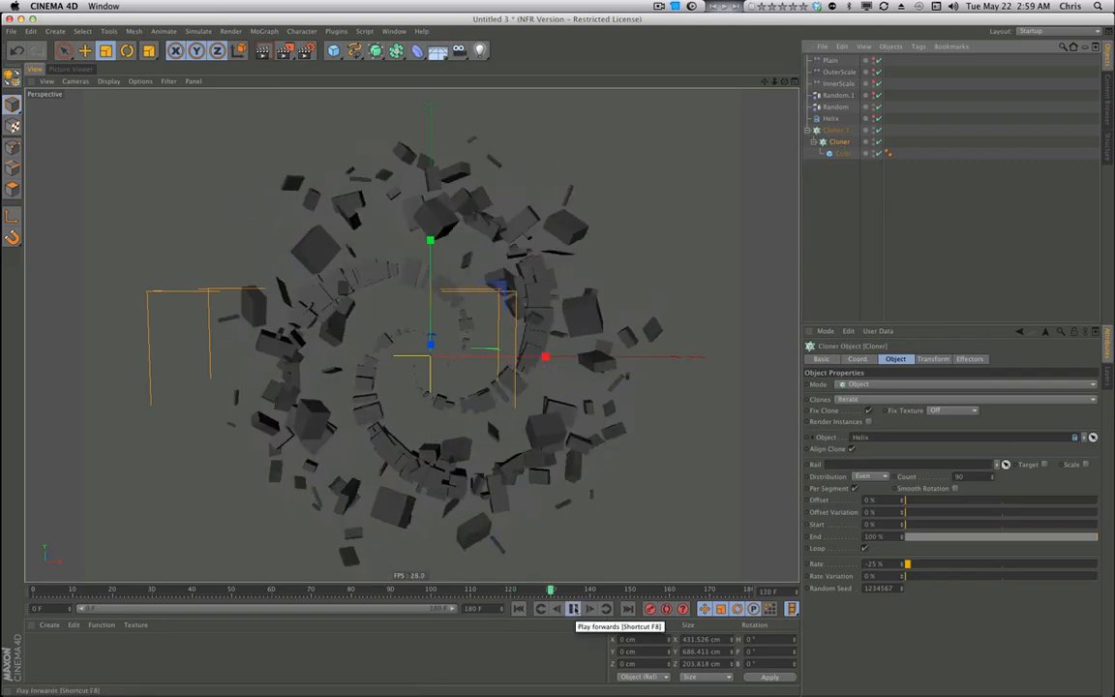
double_click(873, 563)
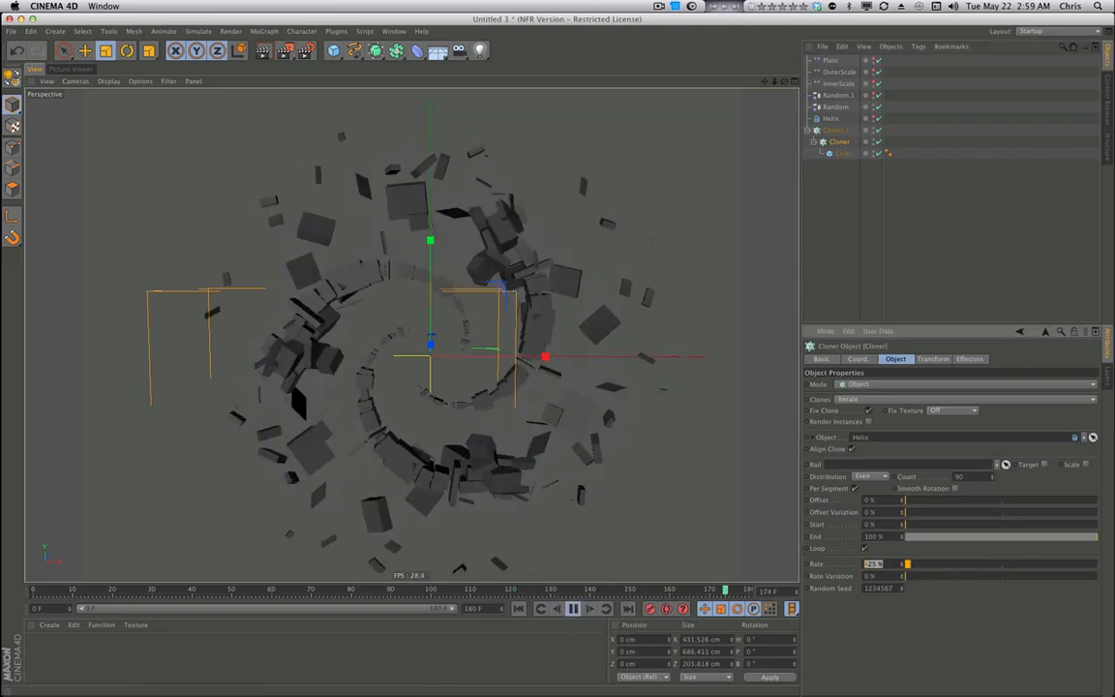
type("25")
key("Return")
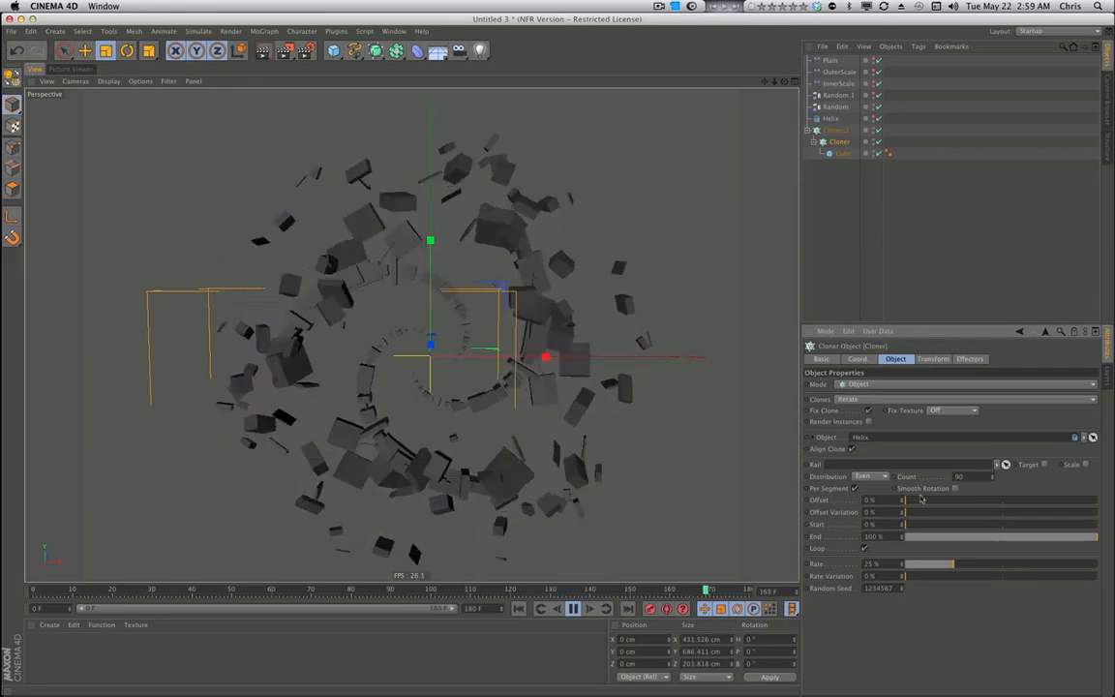
key("super+z")
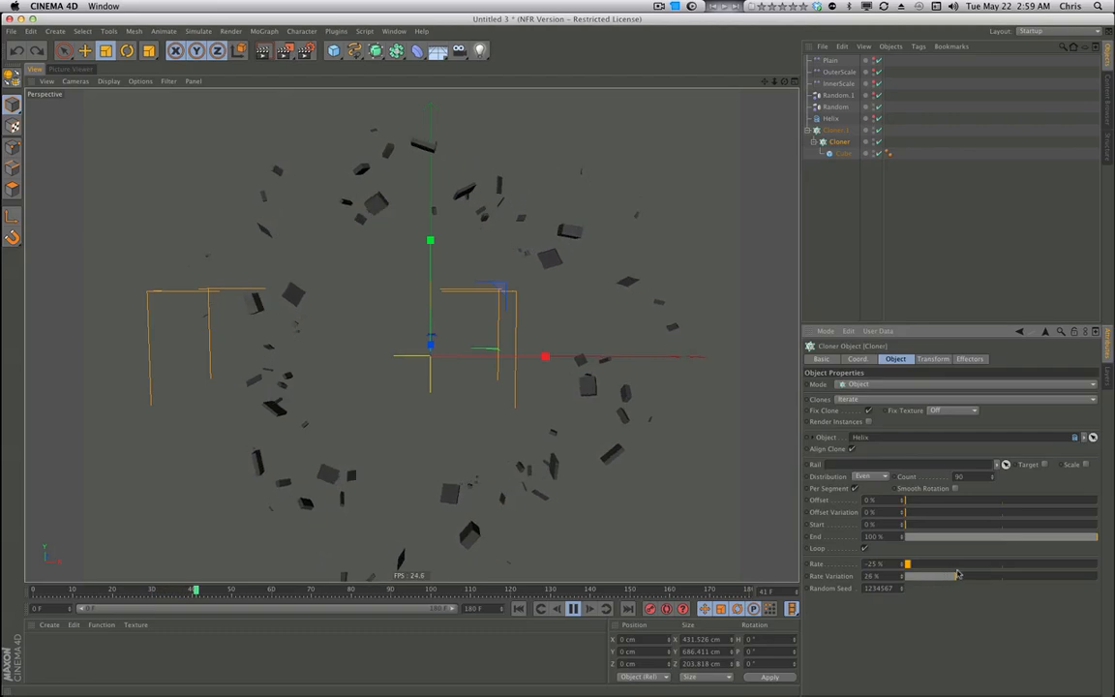
left_click_drag(956, 577, 1097, 576)
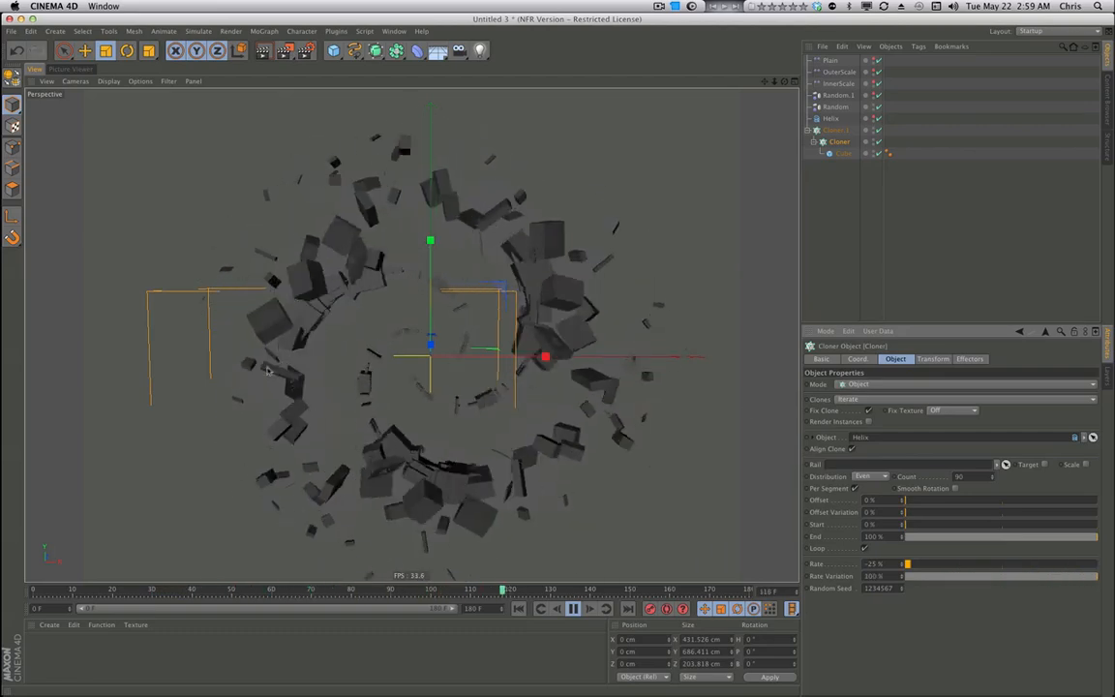
key("super+z")
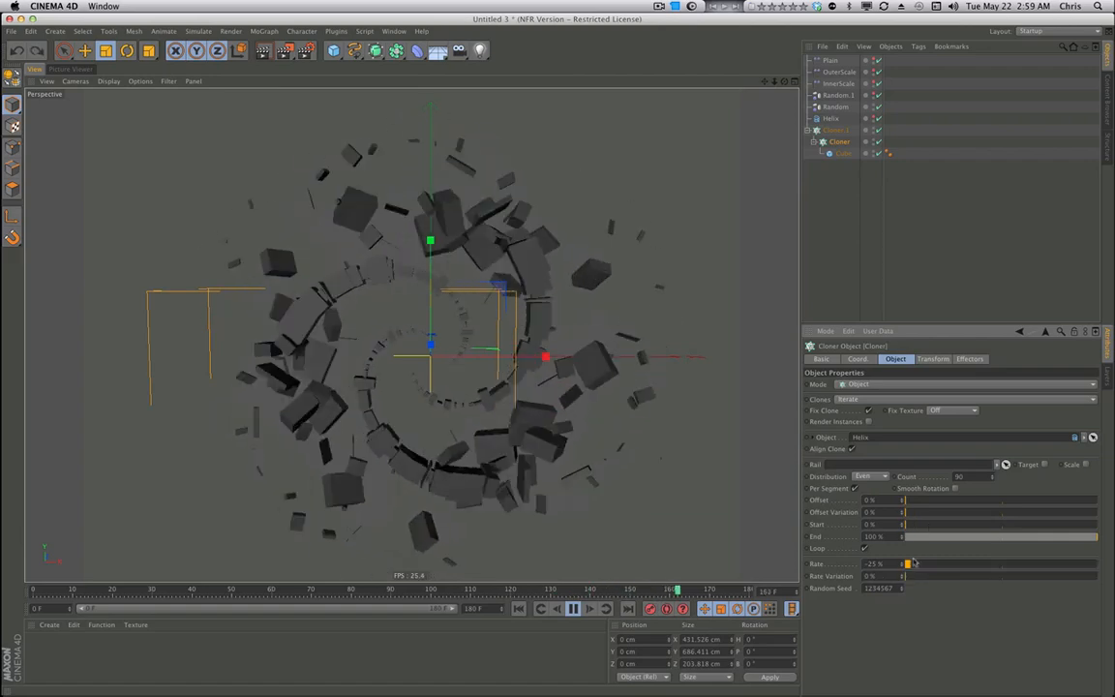
Enable Smooth Rotation on the inner Cloner and play the rendered frames in the Picture Viewer before returning to the 3D view.
left_click(955, 489)
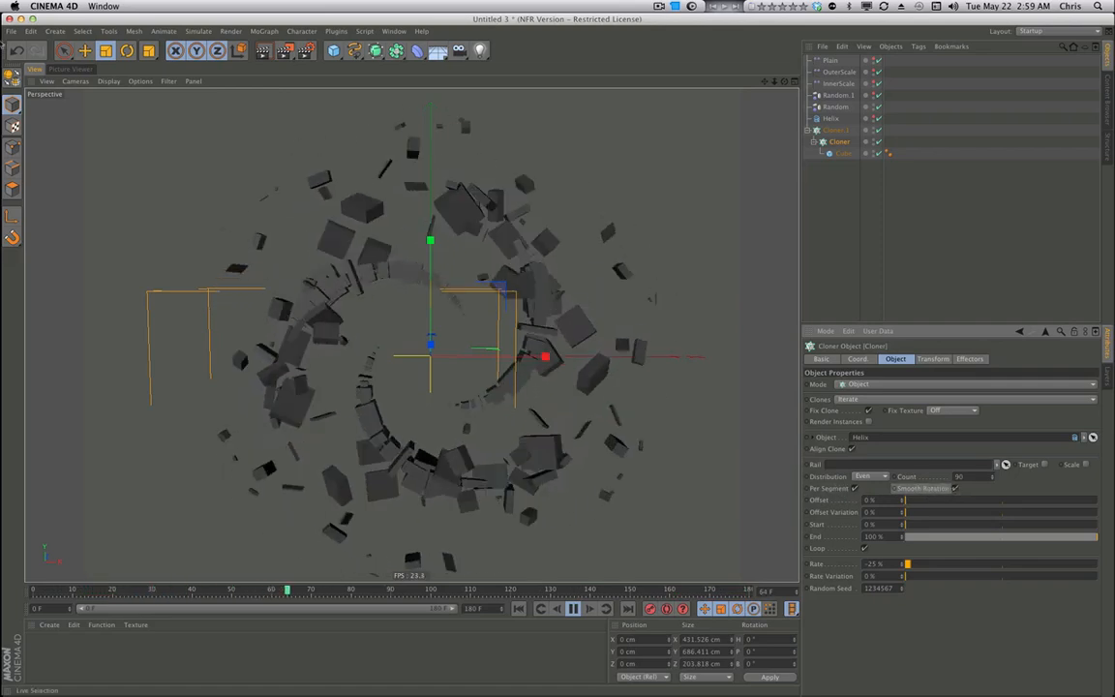
left_click(79, 69)
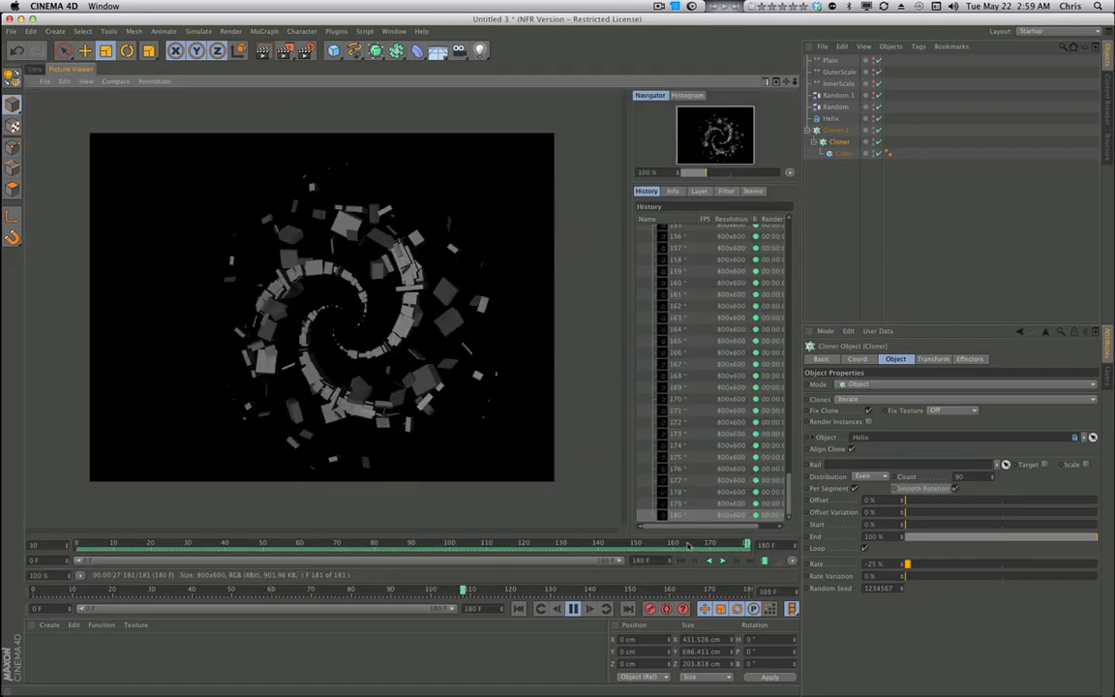
left_click(724, 560)
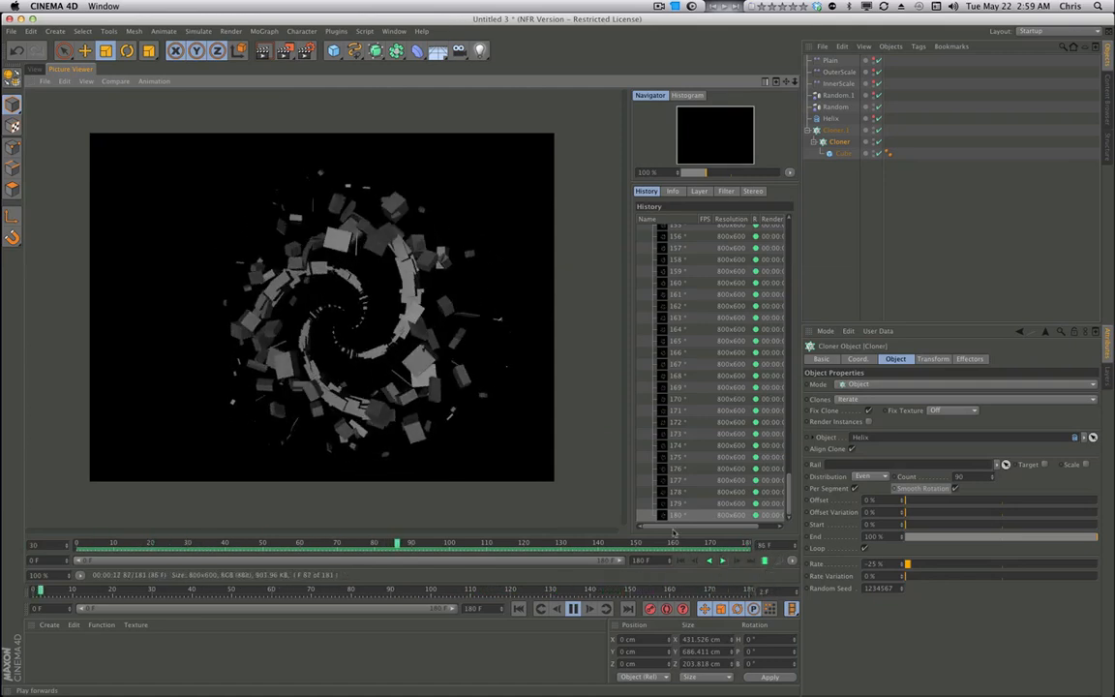
left_click(35, 69)
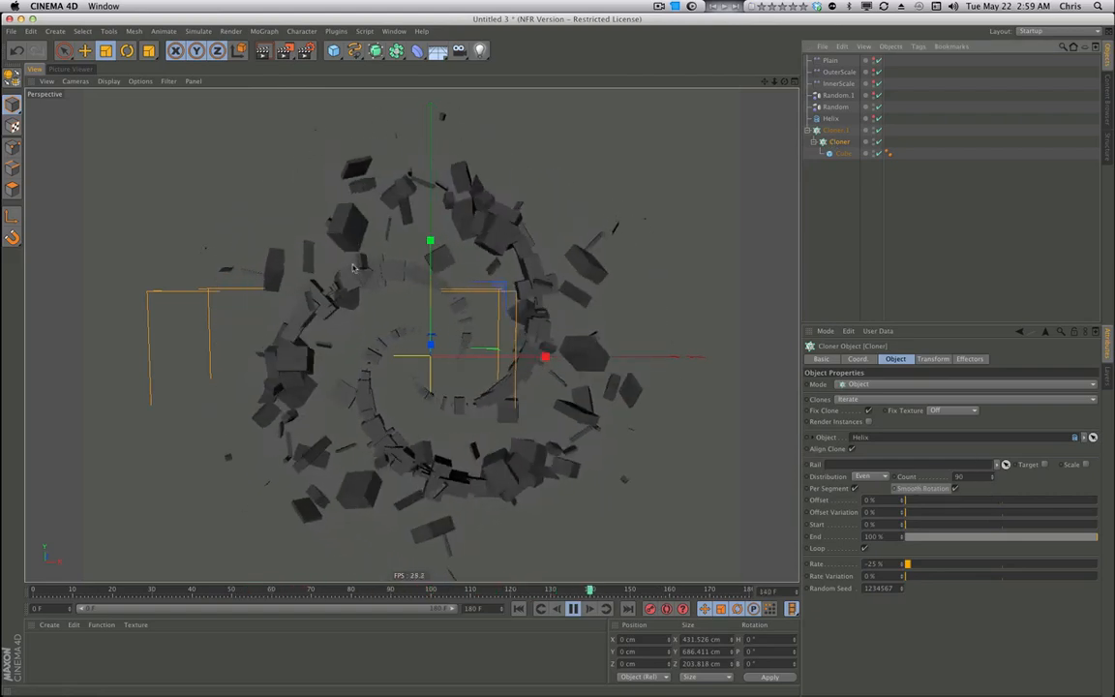
Stop playback, scrub to frame 109 and rename the inner Cloner to 1, collapsing its hierarchy.
left_click(573, 608)
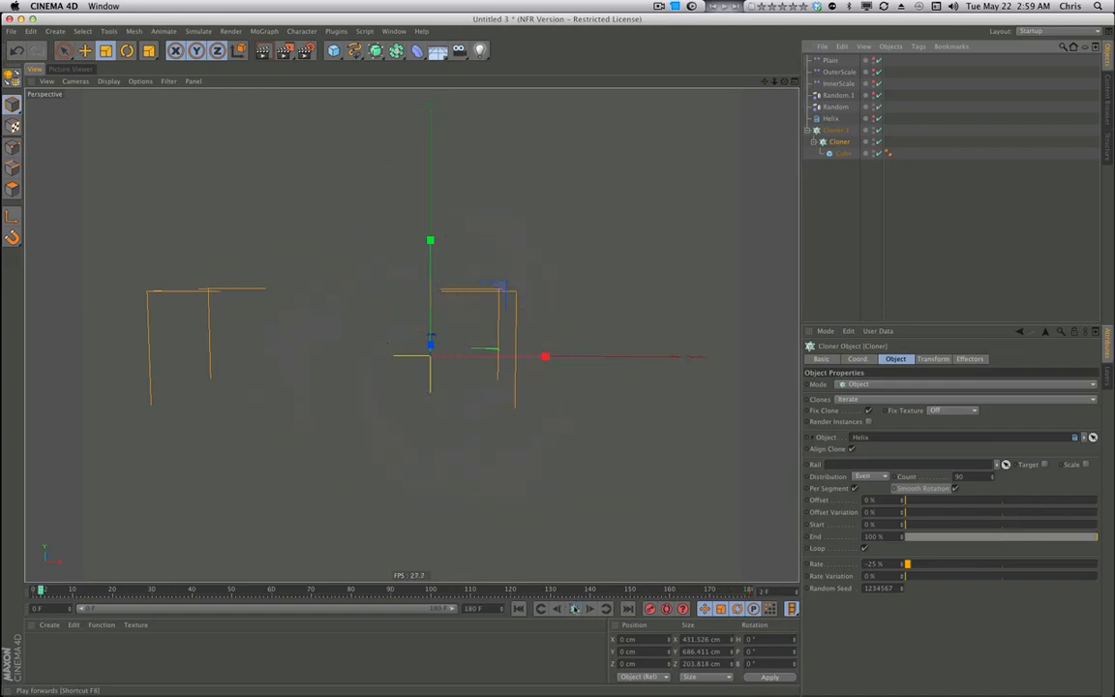
left_click_drag(581, 590, 467, 584)
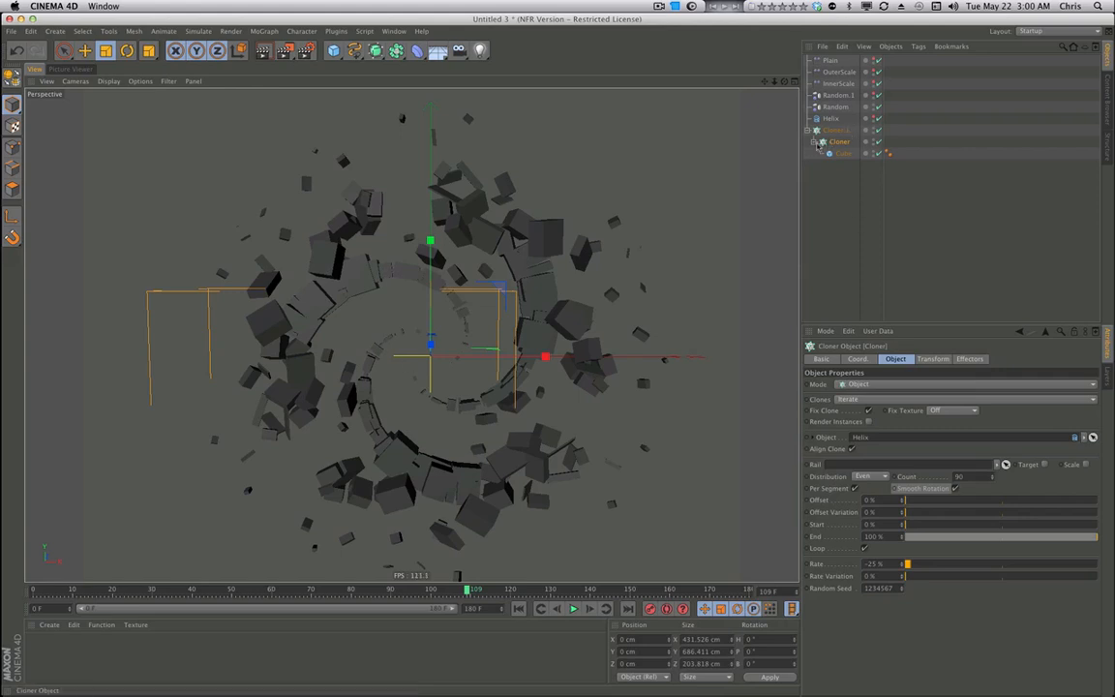
left_click(815, 142)
double_click(838, 143)
type("1")
key("Return")
Duplicate cloner 1 inside Cloner.1 and rename the copy 2.
left_click(834, 145)
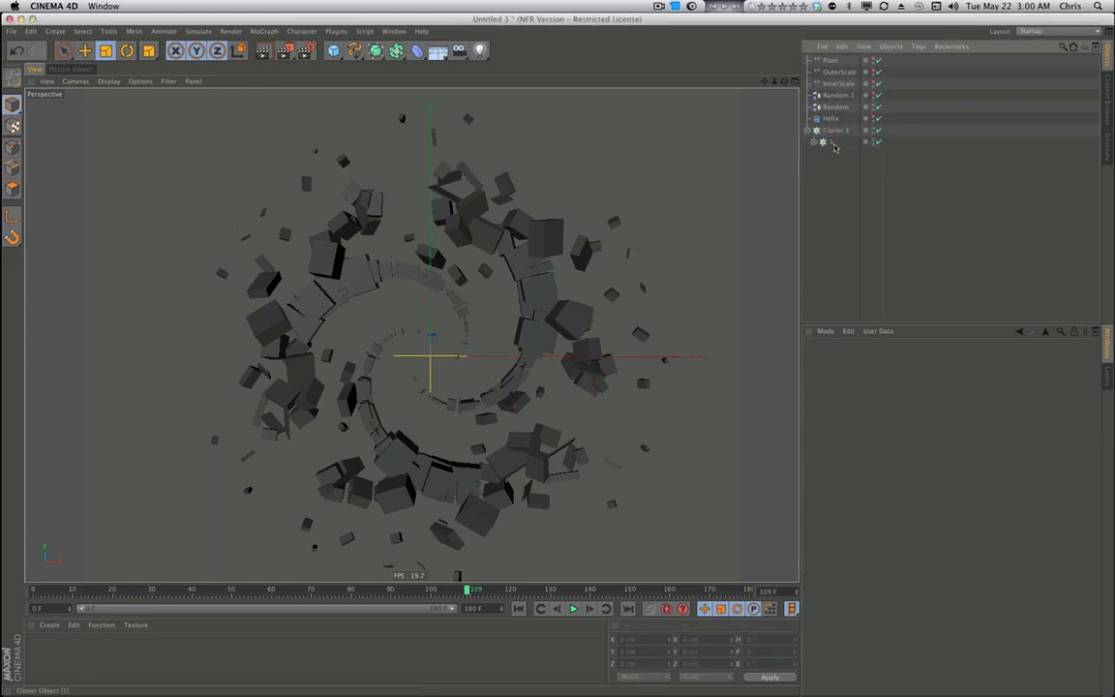
left_click(833, 144)
left_click_drag(833, 144, 833, 137, "ctrl")
double_click(835, 142)
type("2")
key("Return")
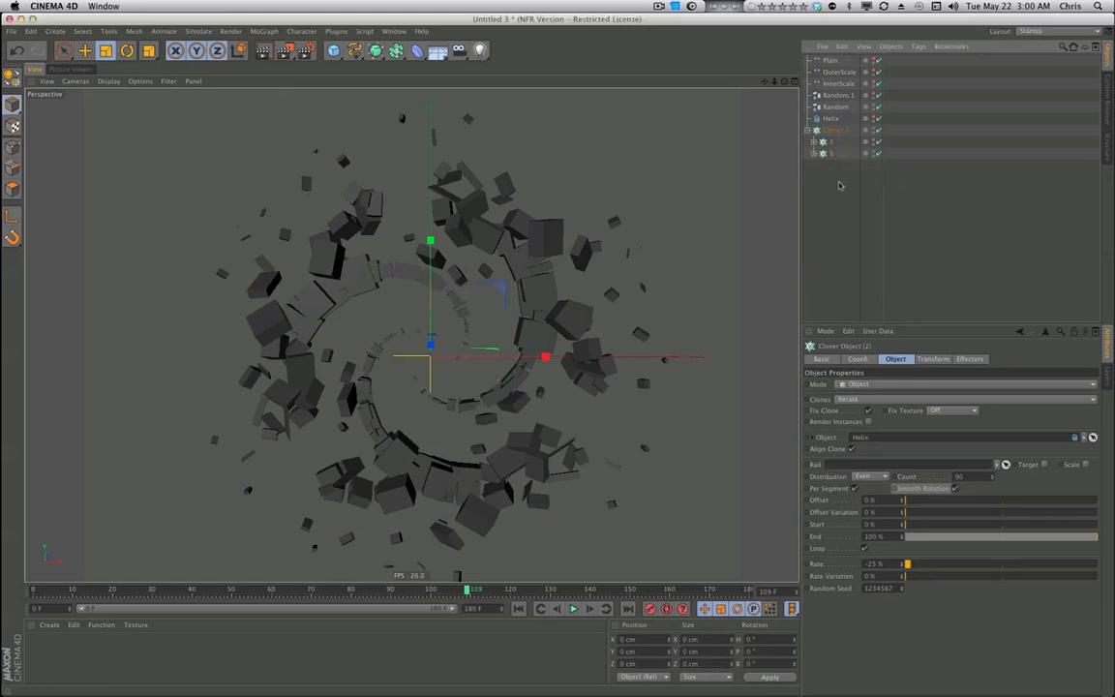
Change cloner 2's Random Seed to 1234559 and advance the timeline to frame 110.
left_click(841, 184)
left_click(834, 130)
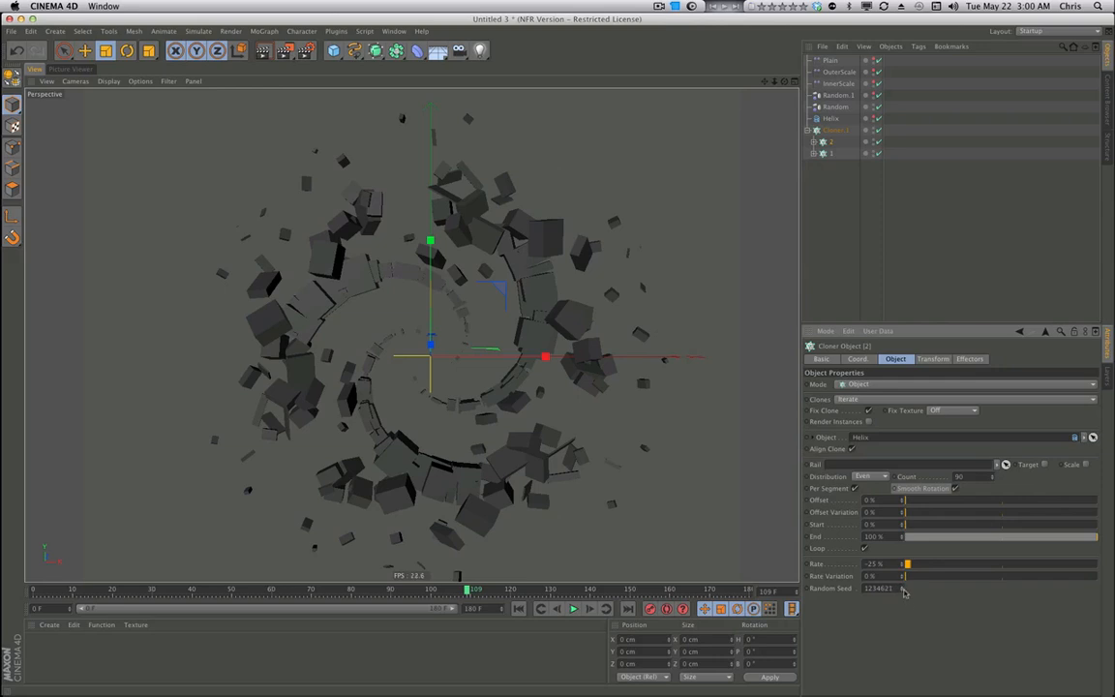
left_click(590, 609)
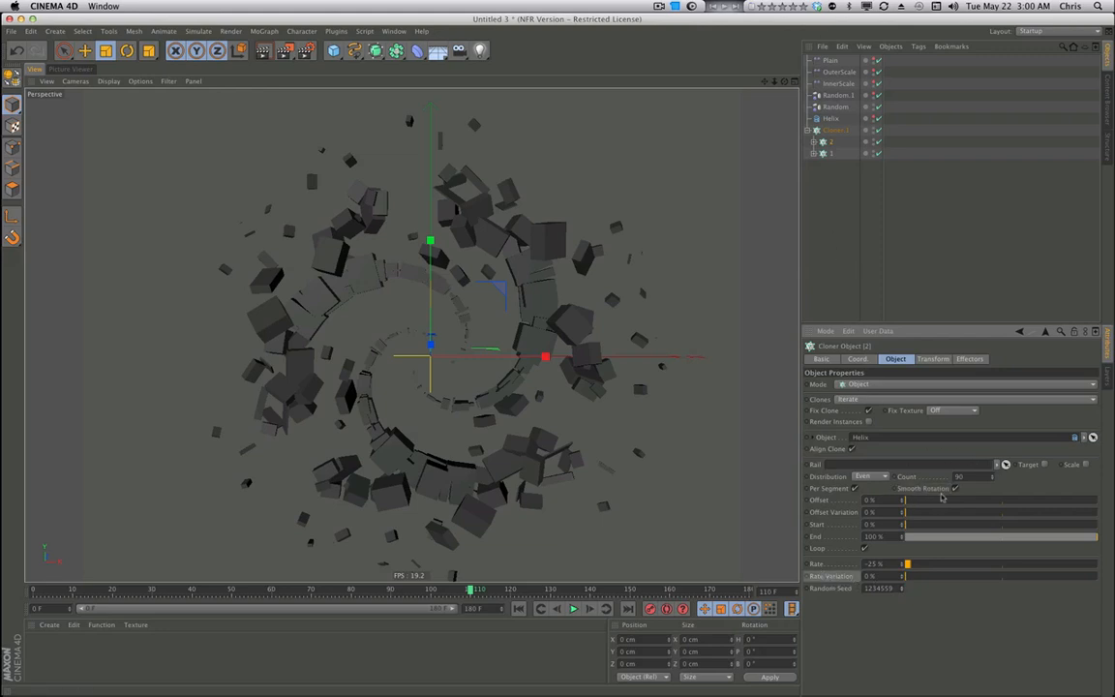
Try a Count of 62 and an Offset of 4% on cloner 2, and undo both changes.
left_click_drag(994, 477, 993, 509)
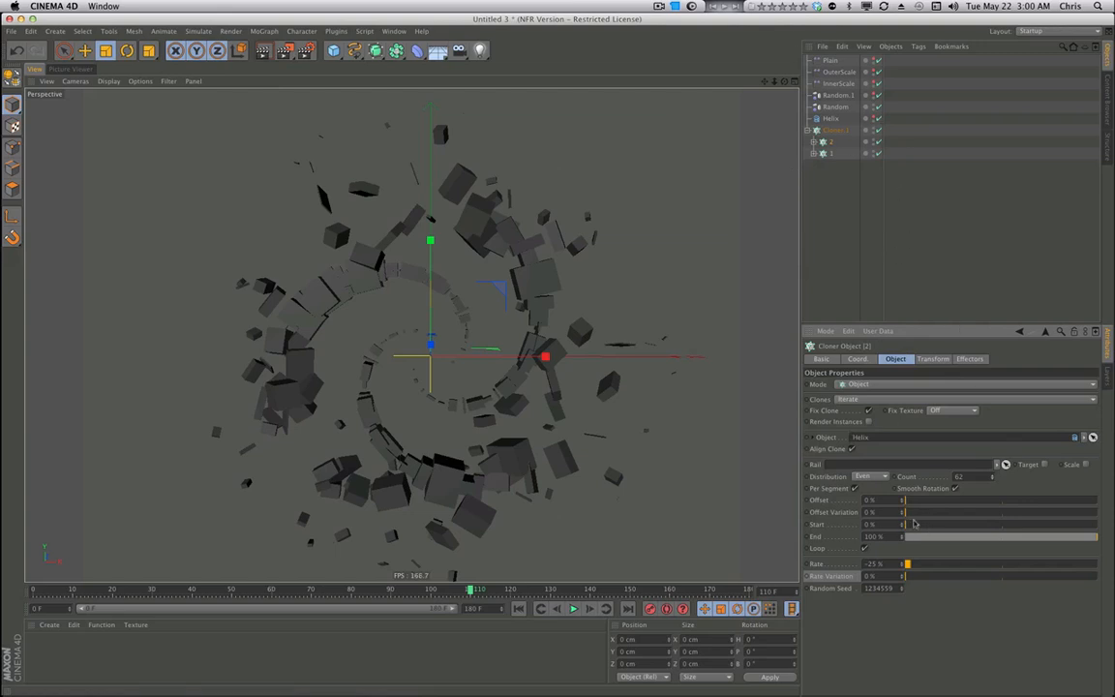
mouse_move(910, 501)
left_mouse_down()
mouse_move(937, 508)
mouse_move(913, 510)
left_mouse_up()
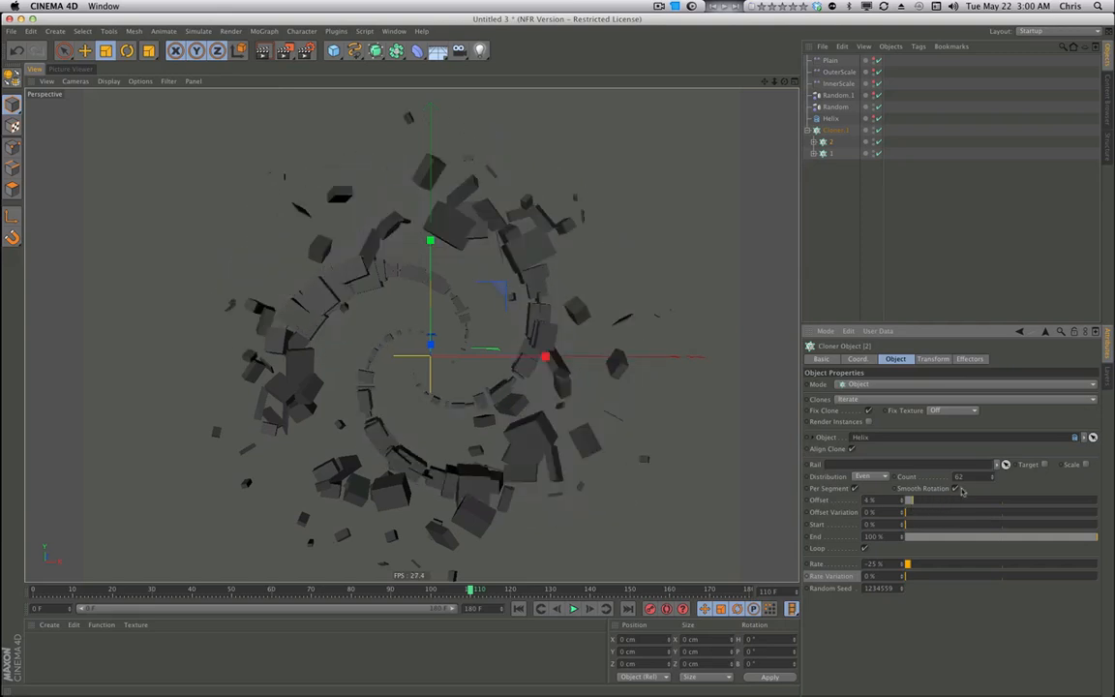
key("super+z")
key("super+z")
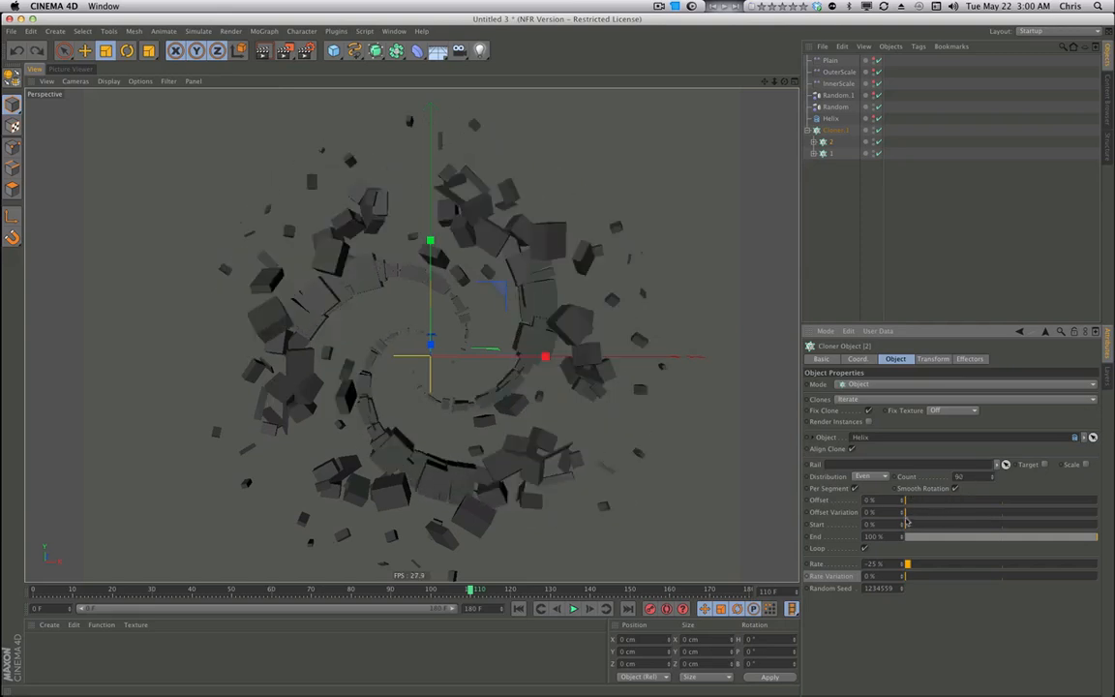
Set cloner 2's Offset to 24% and duplicate it as cloner 3 with an Offset of 55%.
left_click_drag(915, 505, 951, 507)
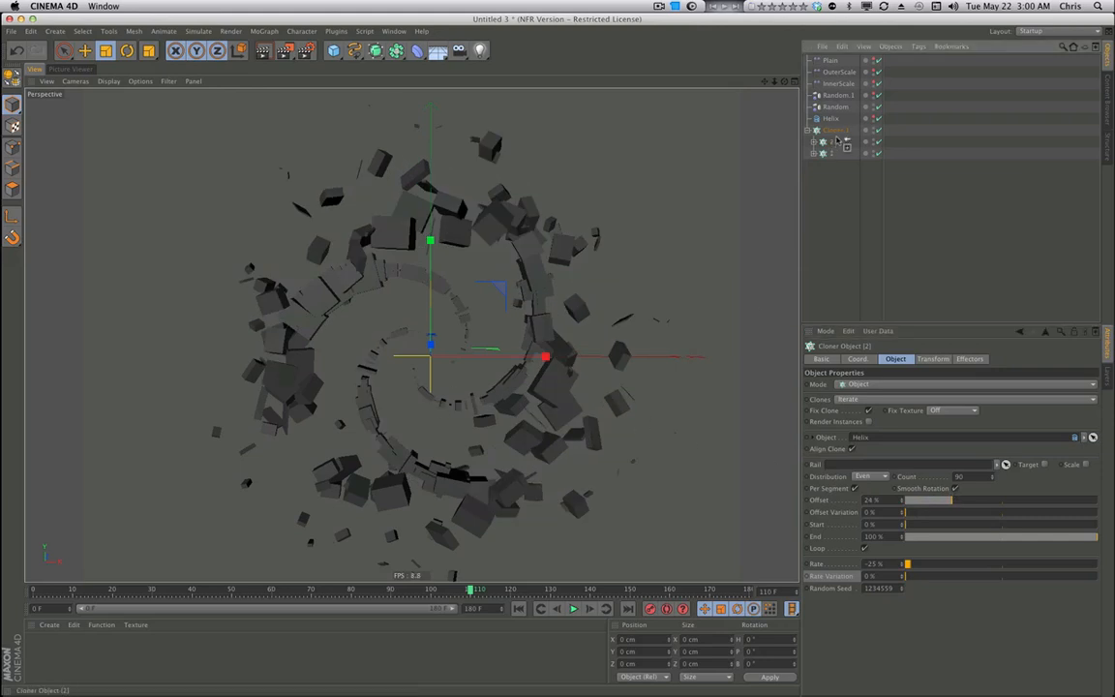
left_click_drag(838, 141, 834, 157, "ctrl")
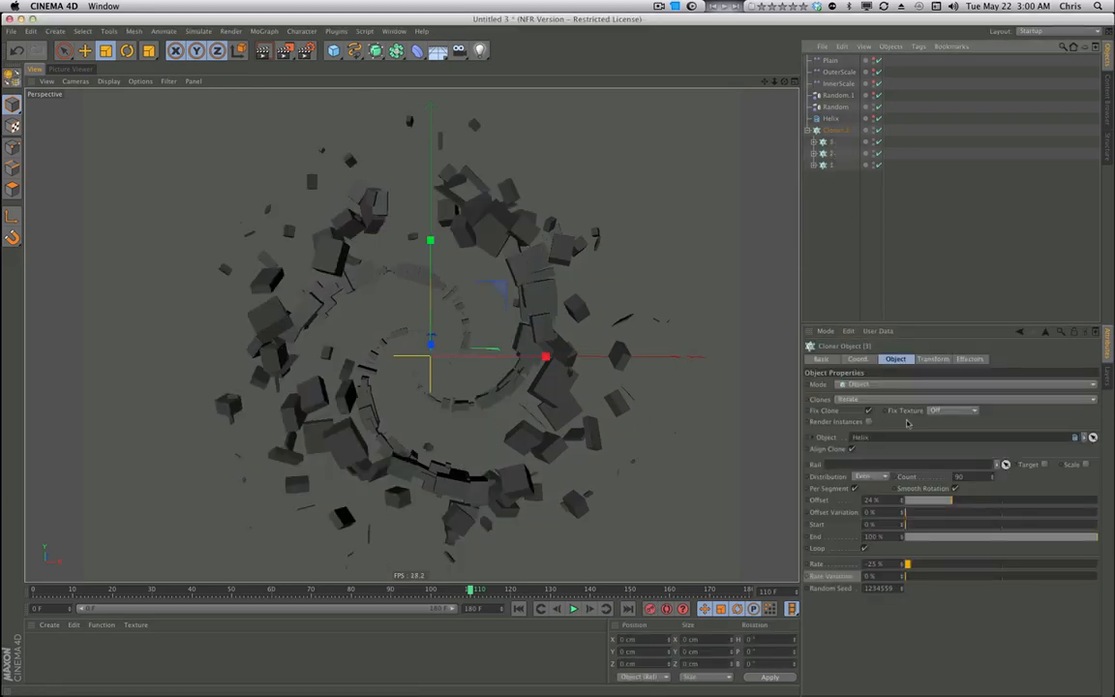
left_click_drag(955, 504, 1008, 496)
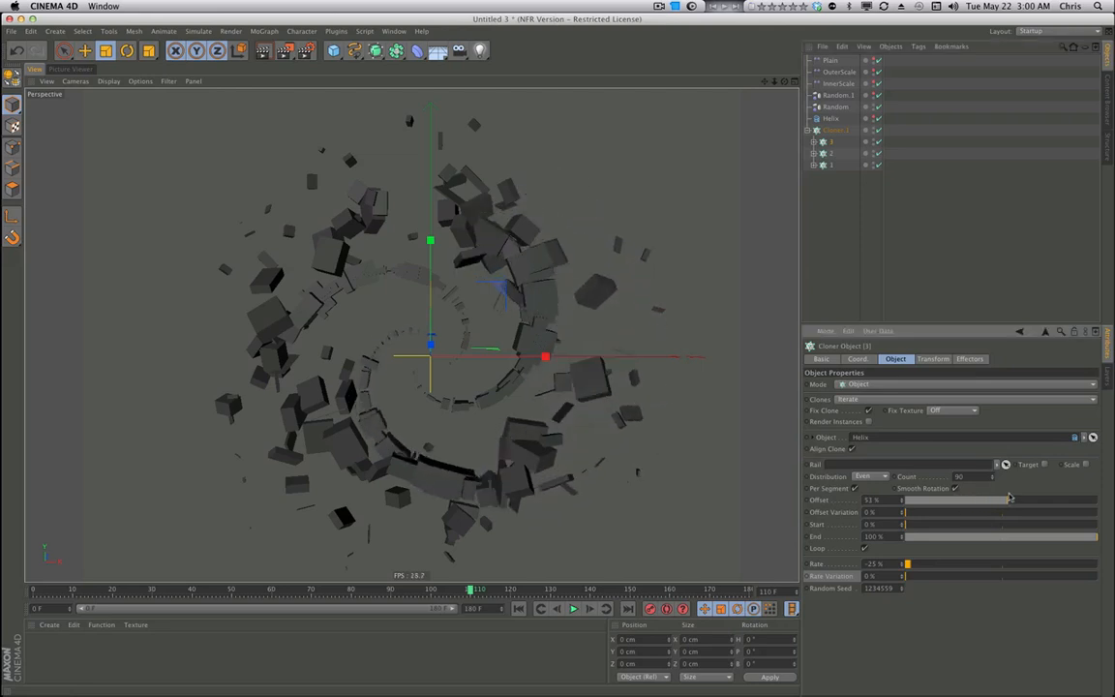
Play the animation from frame 0 and examine the three differing spiral arms from the front and side.
left_click(519, 610)
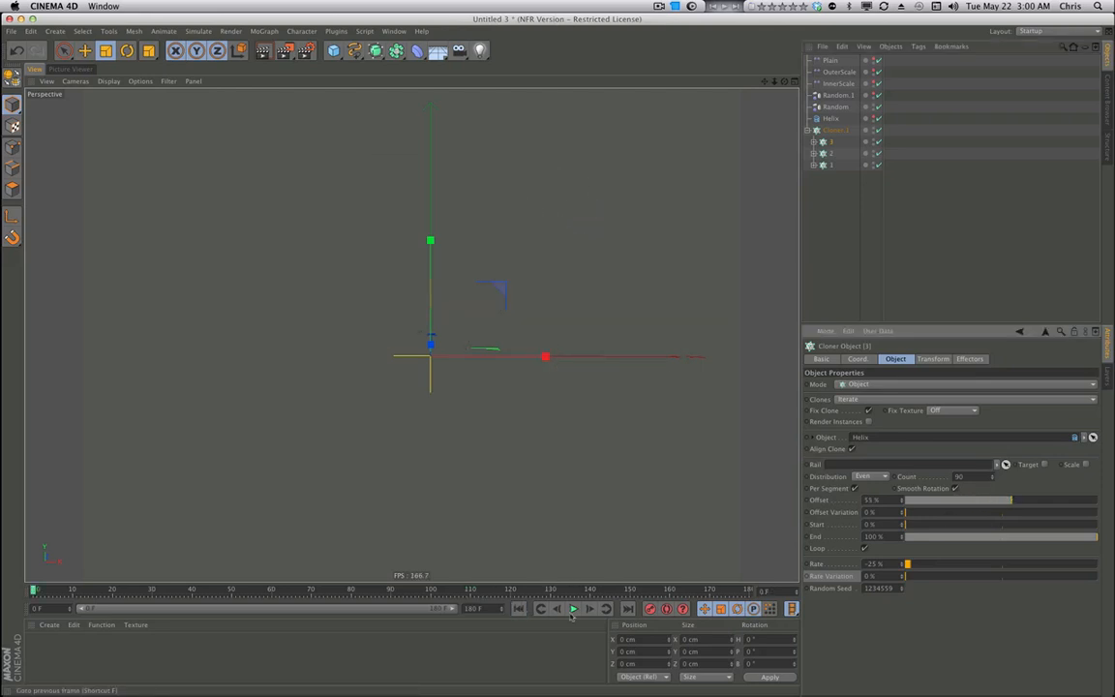
left_click(575, 608)
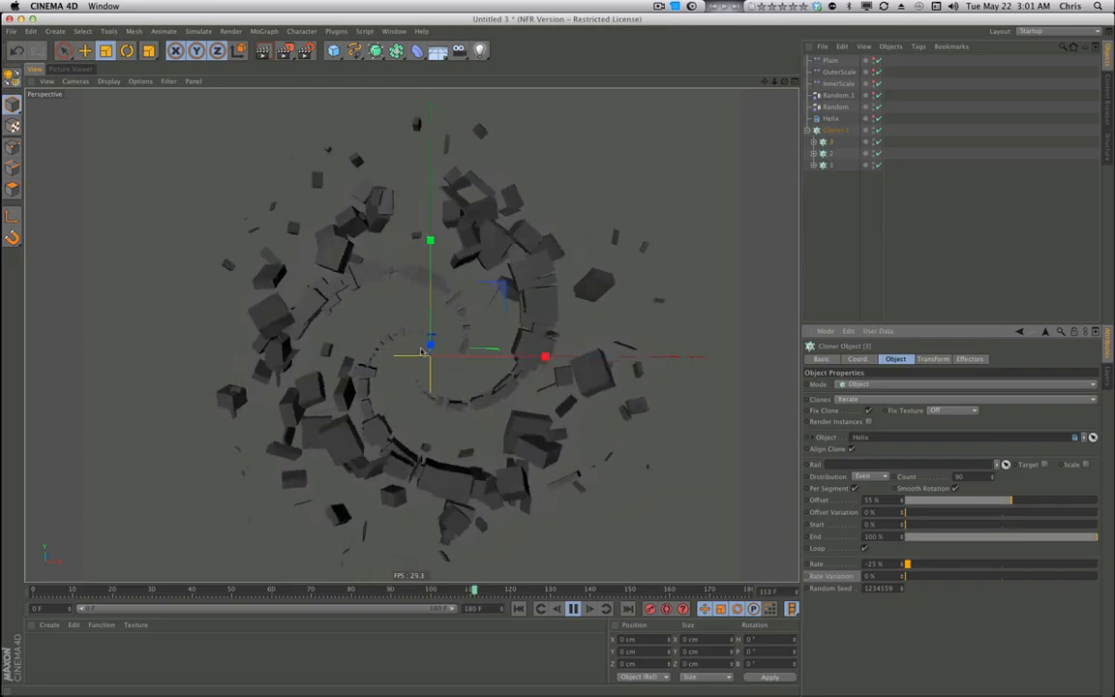
mouse_move(423, 351)
left_mouse_down("alt")
mouse_move(236, 329)
mouse_move(548, 361)
mouse_move(747, 349)
mouse_move(584, 373)
mouse_move(676, 380)
mouse_move(705, 376)
mouse_move(510, 341)
left_mouse_up("alt")
middle_click_drag(468, 351, 439, 386, "alt")
right_click_drag(438, 384, 531, 368, "alt")
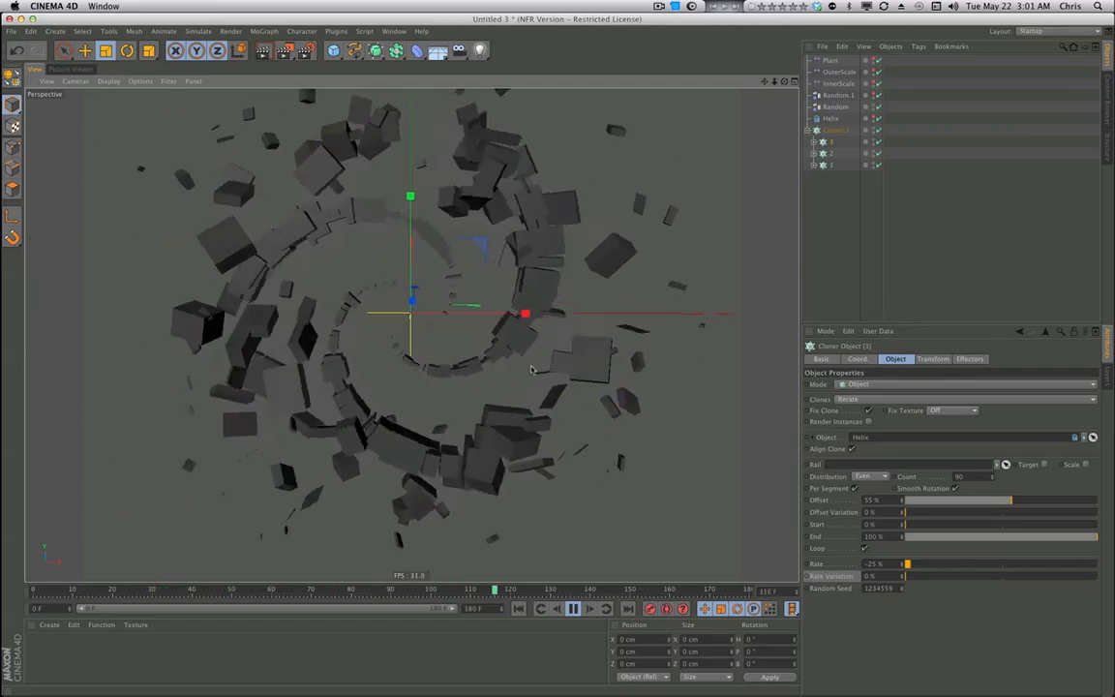
left_click_drag(571, 398, 384, 367, "alt")
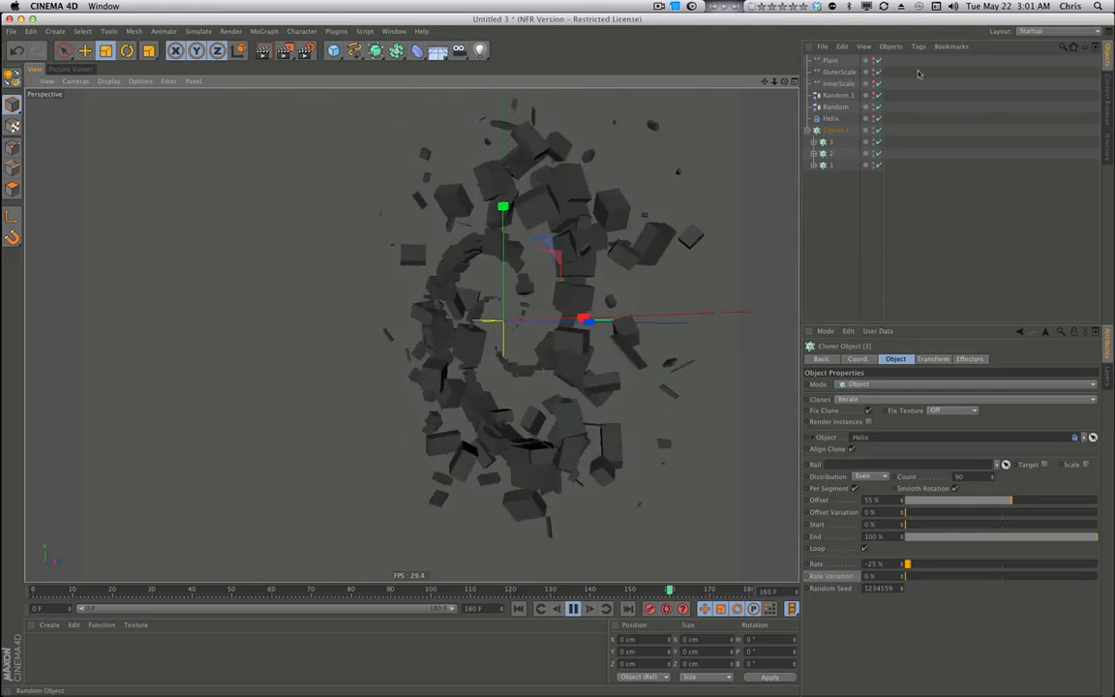
At frame 116, make the helix spline visible in the viewport and set its Height to 337 cm.
left_click(830, 118)
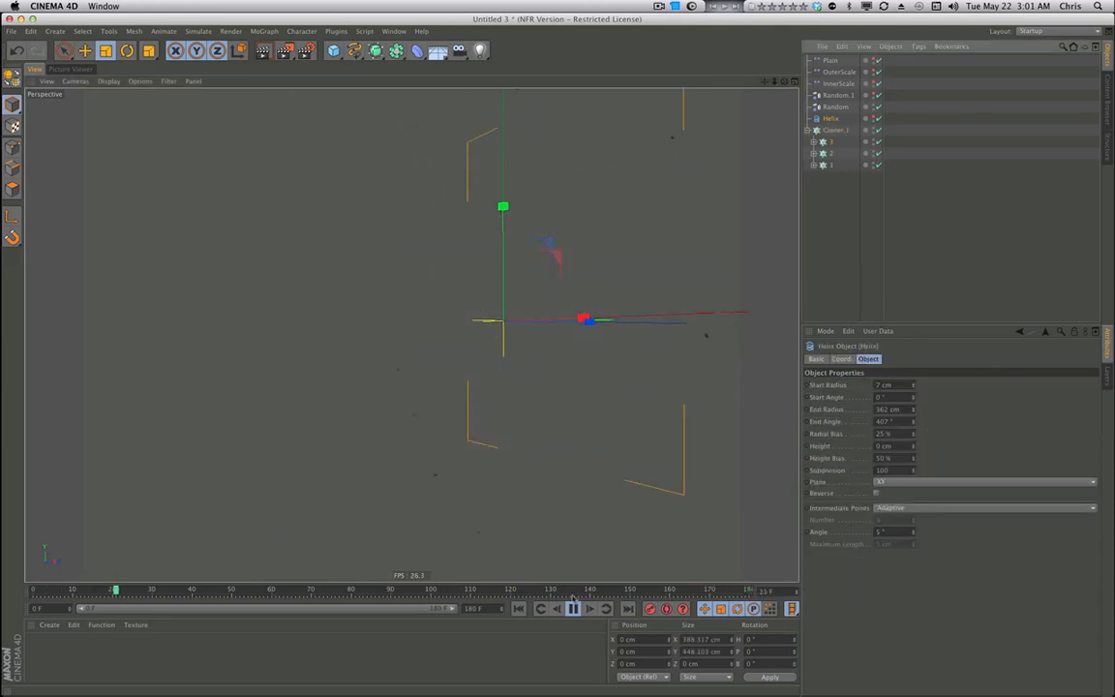
left_click(573, 607)
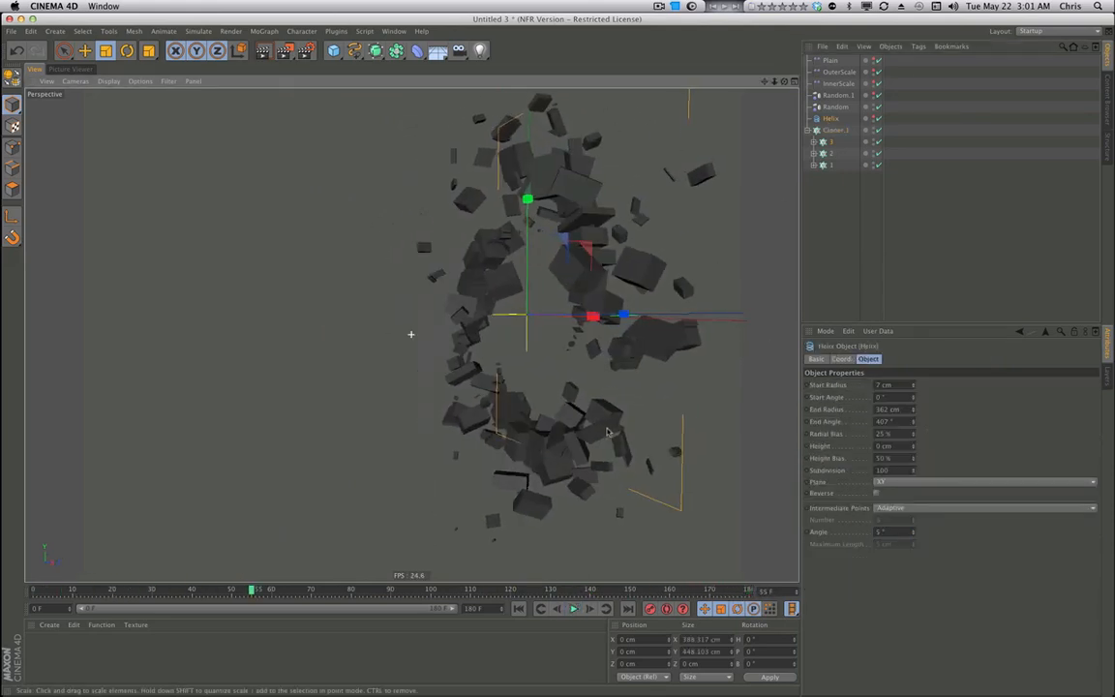
left_click_drag(607, 431, 623, 432, "alt")
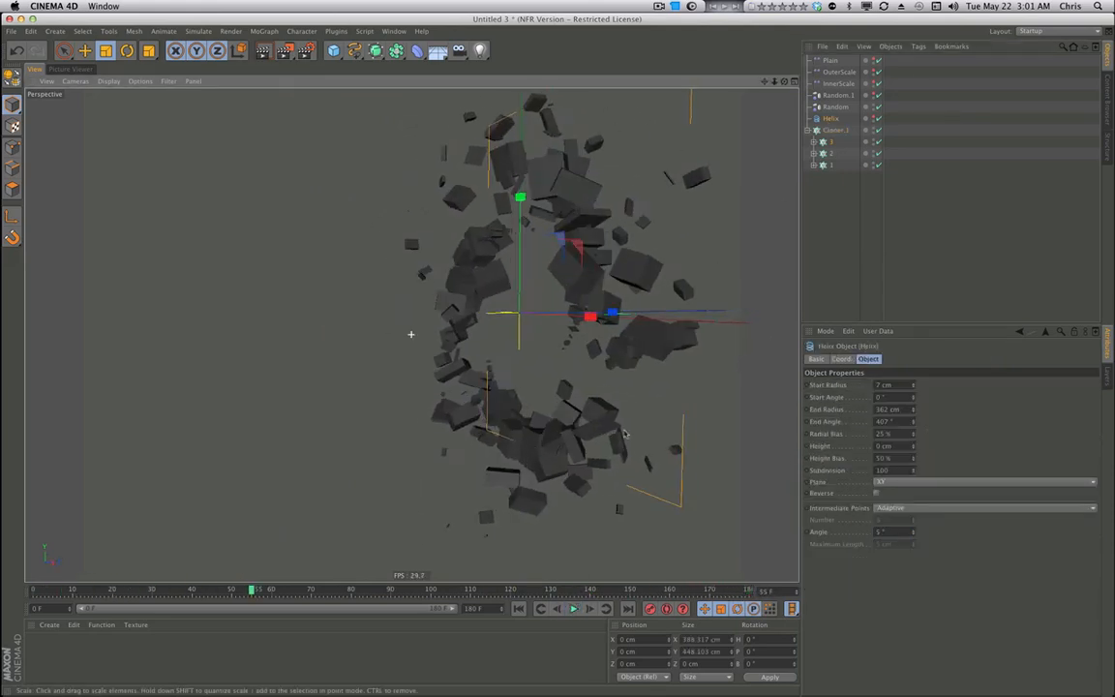
left_click(494, 589)
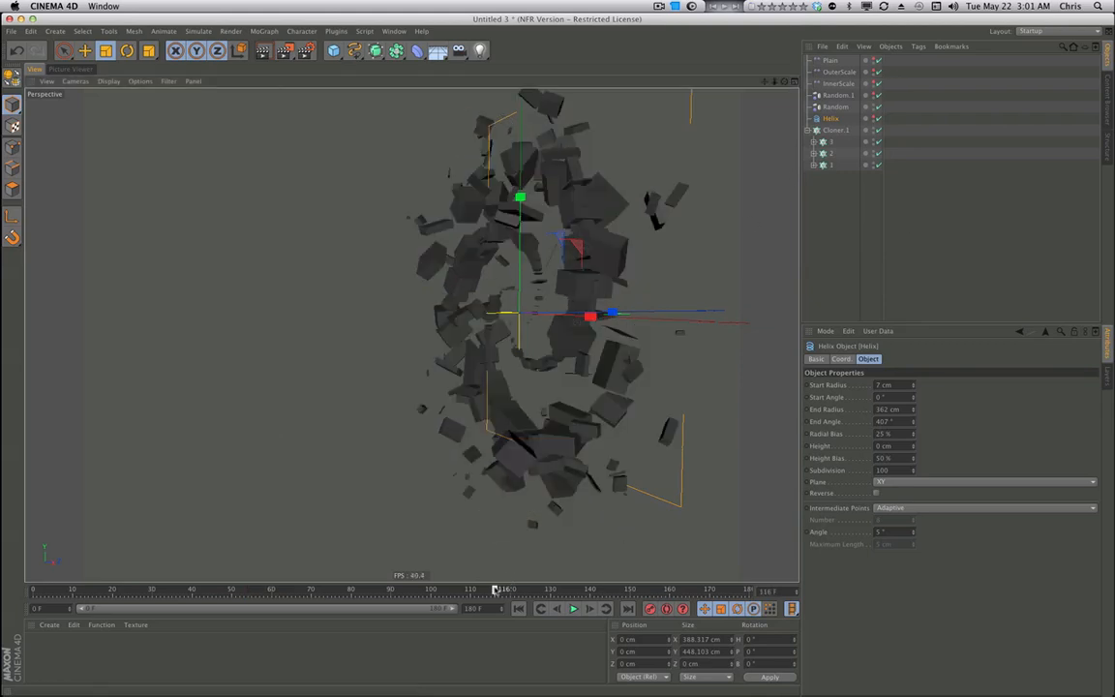
left_click(873, 118)
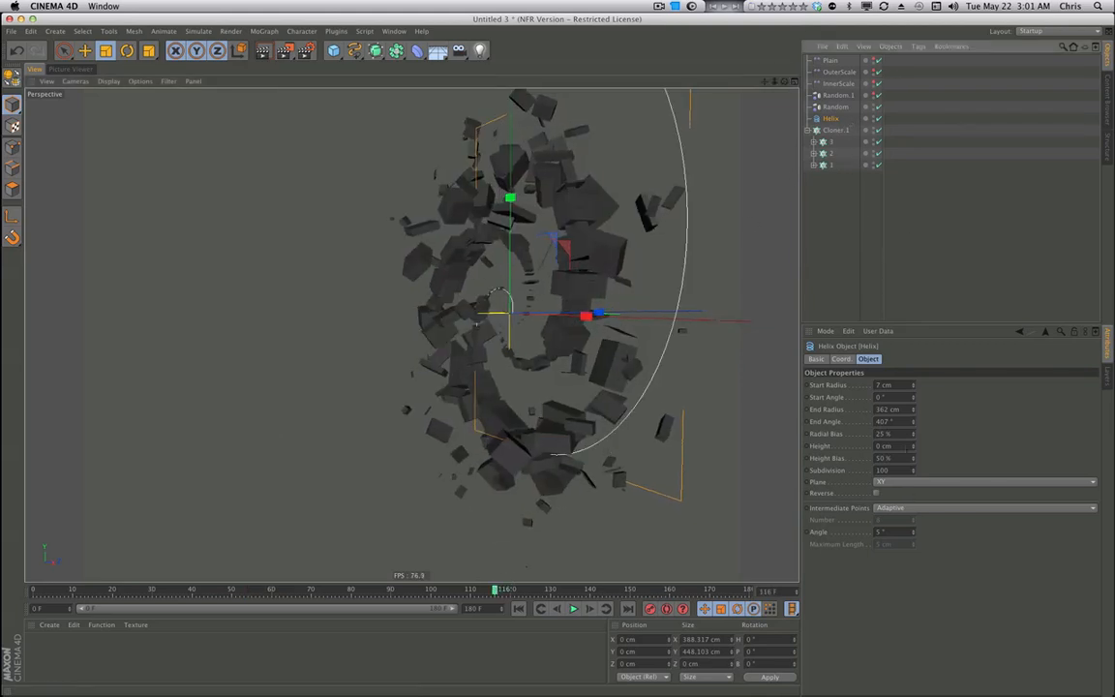
left_click_drag(913, 452, 913, 367)
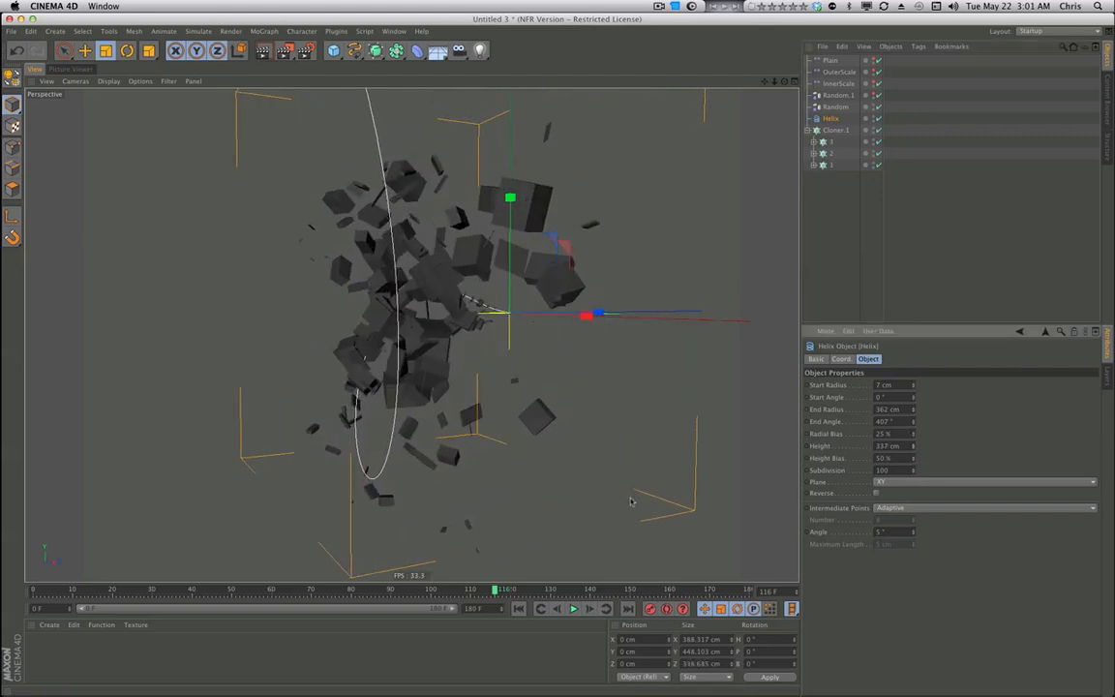
Play the animation and examine the deepened three-armed spiral while orbiting around to its front.
mouse_move(630, 501)
left_mouse_down("alt")
mouse_move(532, 527)
mouse_move(421, 511)
mouse_move(497, 531)
mouse_move(639, 528)
left_mouse_up("alt")
left_click(577, 609)
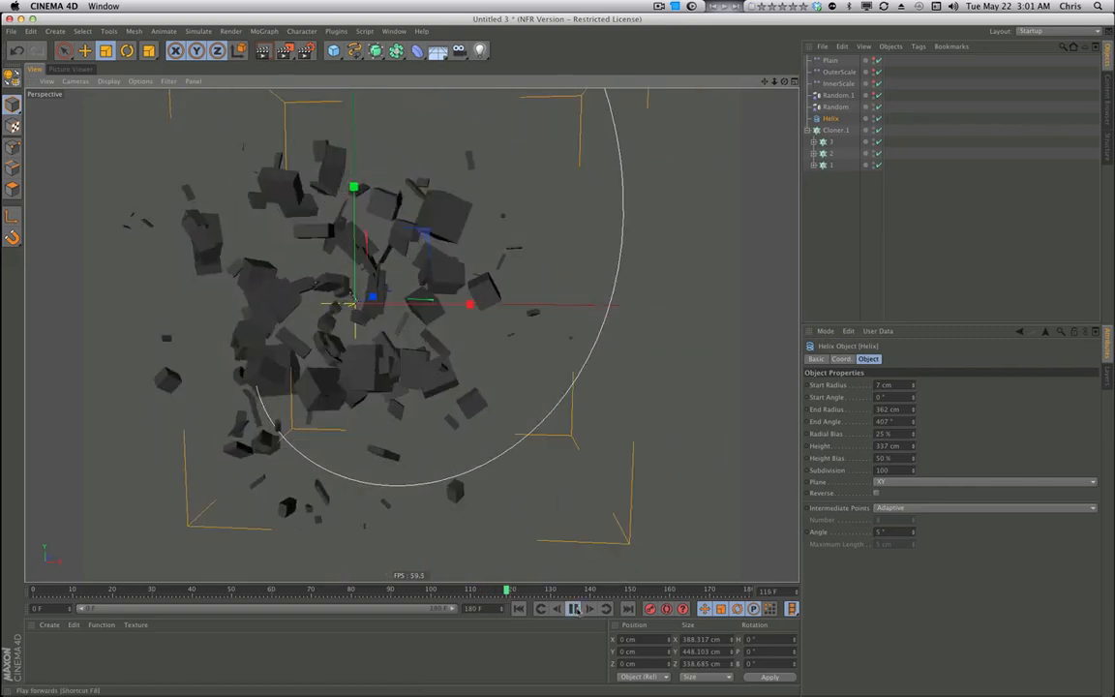
mouse_move(456, 469)
left_mouse_down("alt")
mouse_move(544, 477)
mouse_move(487, 475)
mouse_move(589, 497)
left_mouse_up("alt")
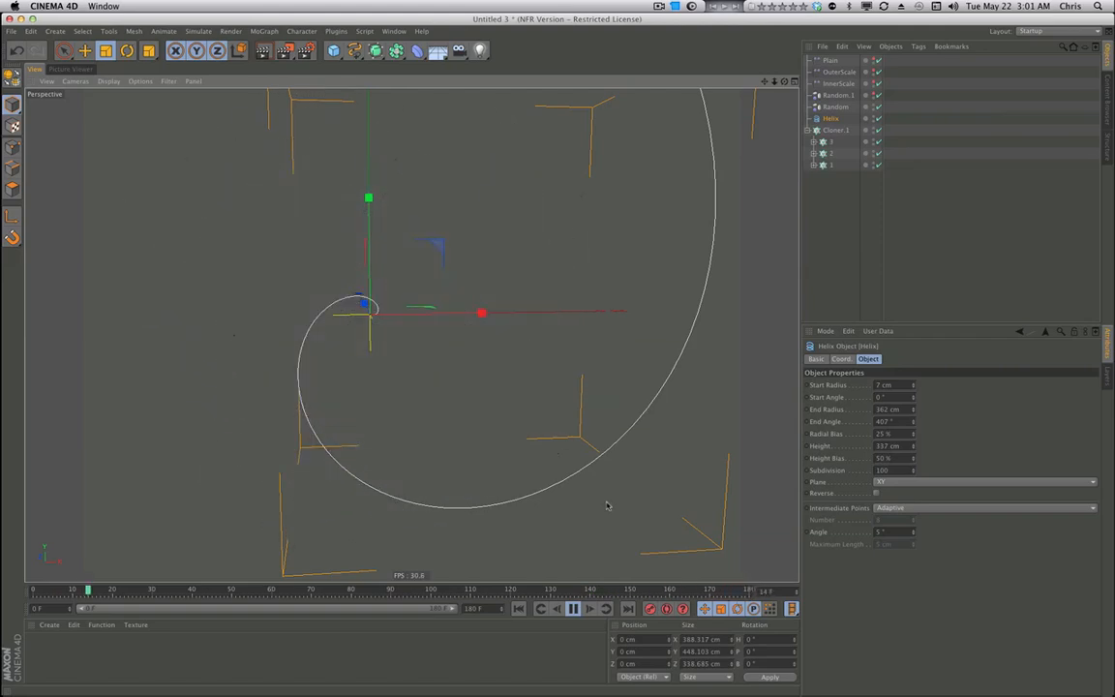
mouse_move(547, 478)
left_mouse_down("alt")
mouse_move(533, 465)
mouse_move(565, 427)
mouse_move(568, 452)
left_mouse_up("alt")
left_click(821, 235)
key("super+r")
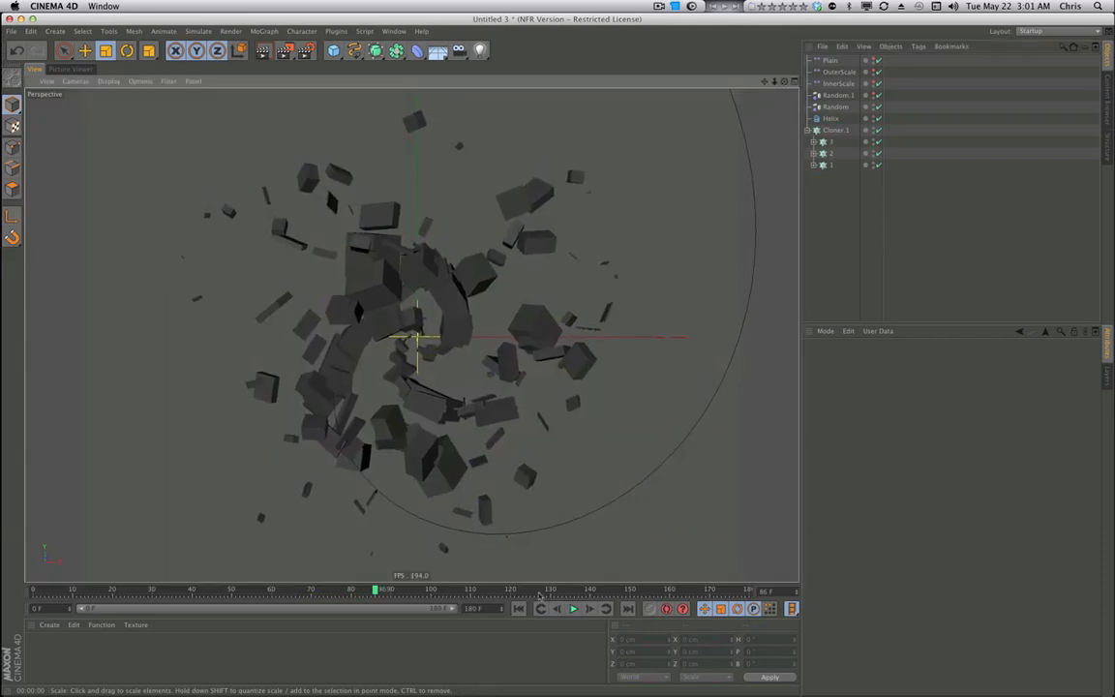
left_click(573, 608)
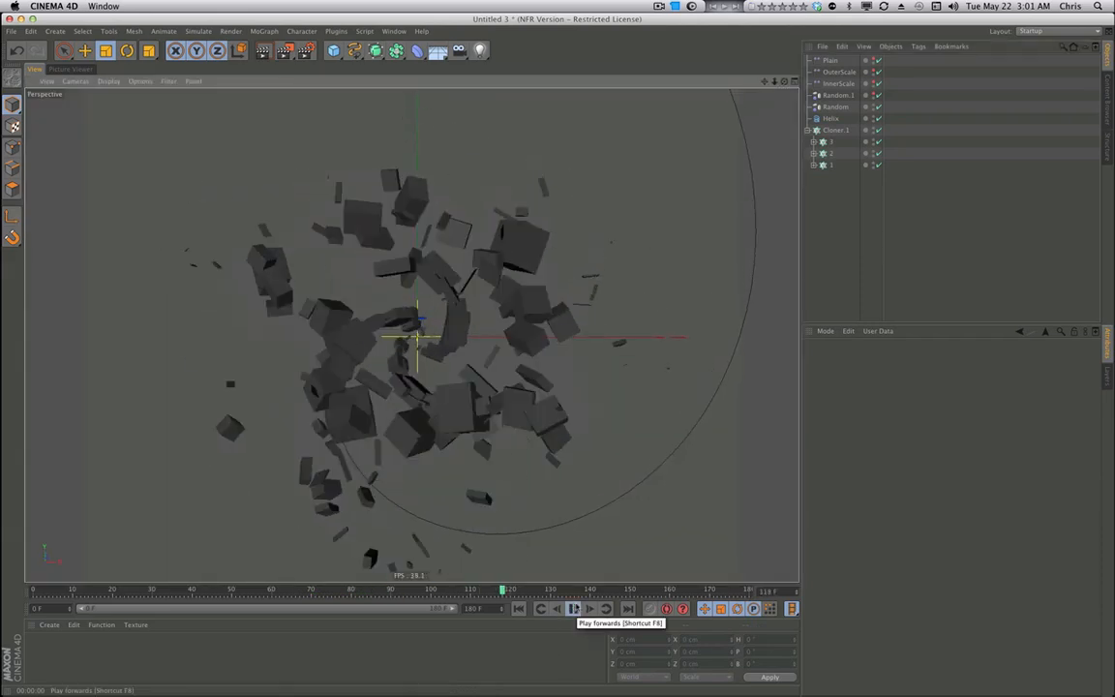
left_click(573, 608)
left_click_drag(552, 293, 564, 272, "alt")
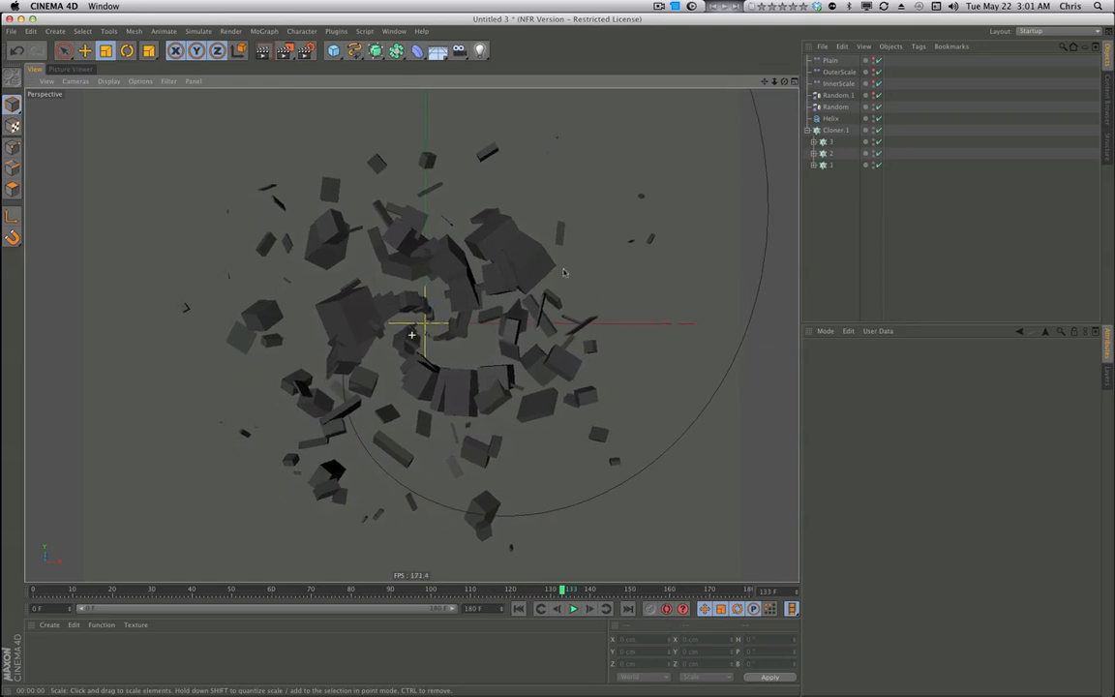
Hide the helix spline in the viewport again and play the animation up to frame 176.
left_click(835, 129)
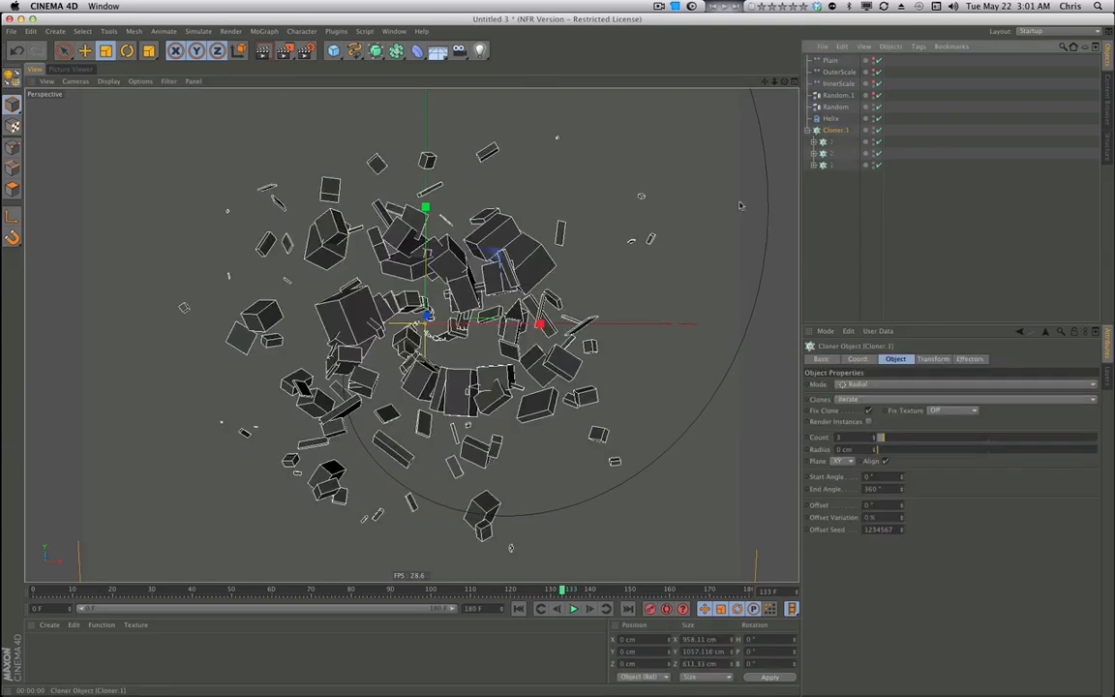
left_click(835, 106)
left_click(837, 95)
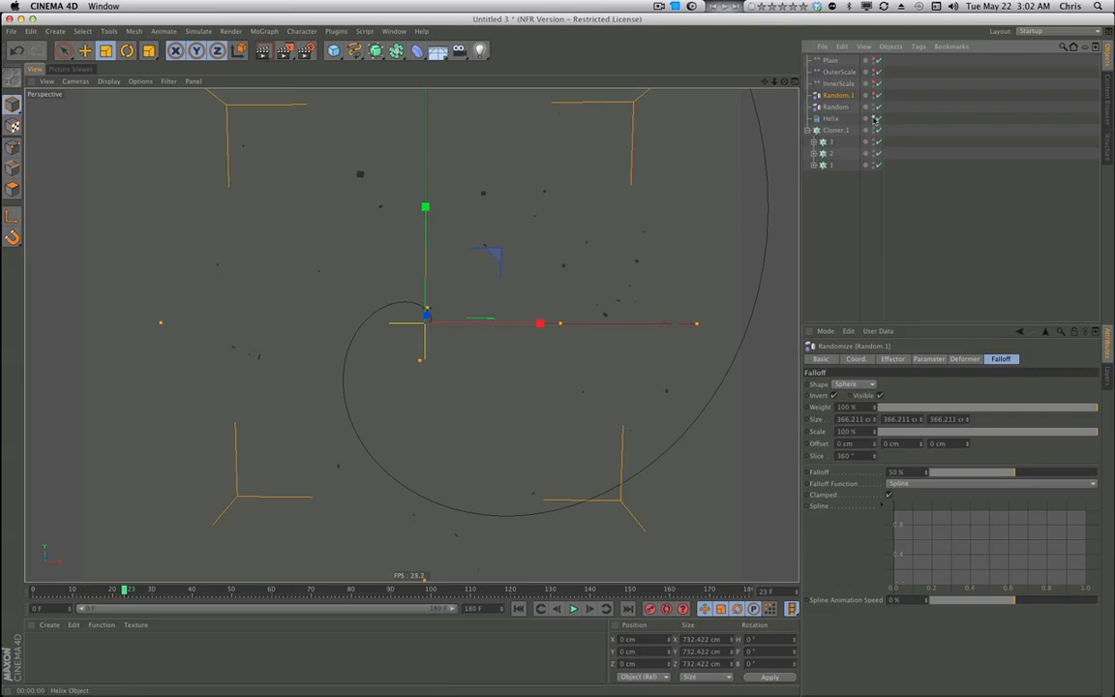
left_click(830, 195)
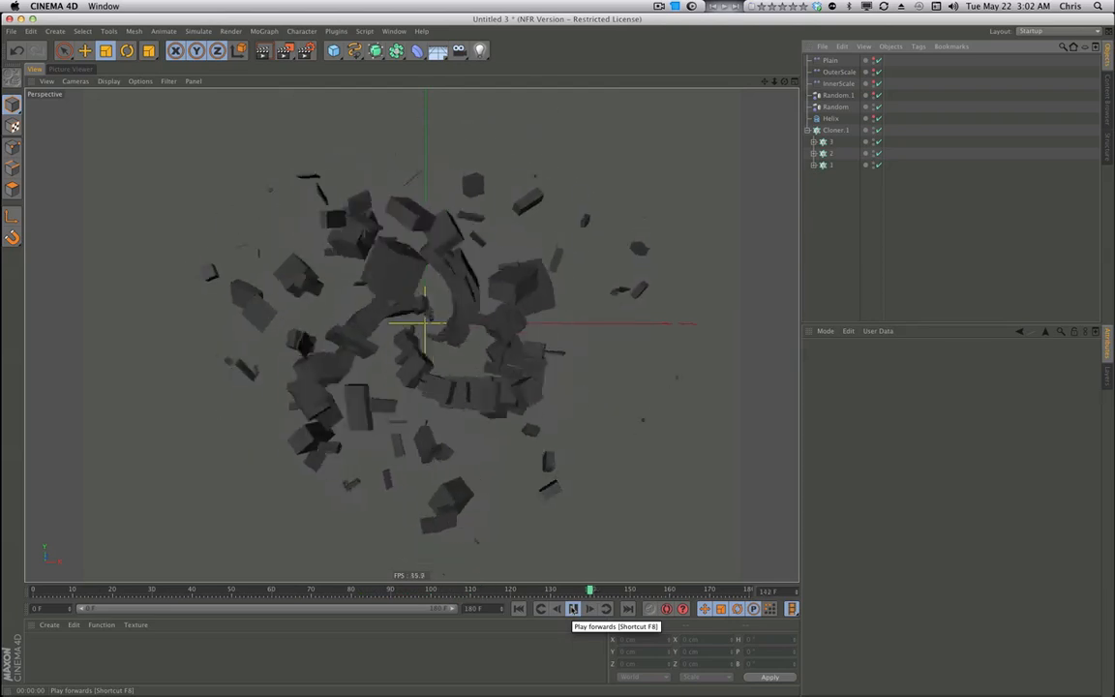
left_click(573, 607)
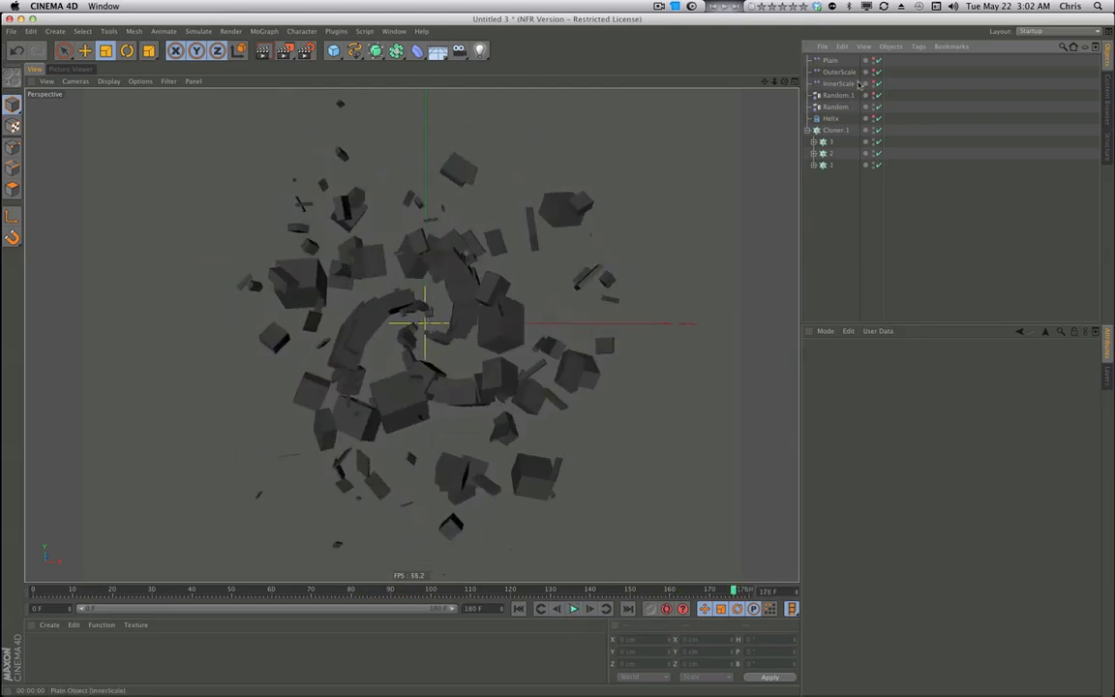
Add a new Random effector to the three arm cloners 1, 2 and 3 together.
left_click(838, 95)
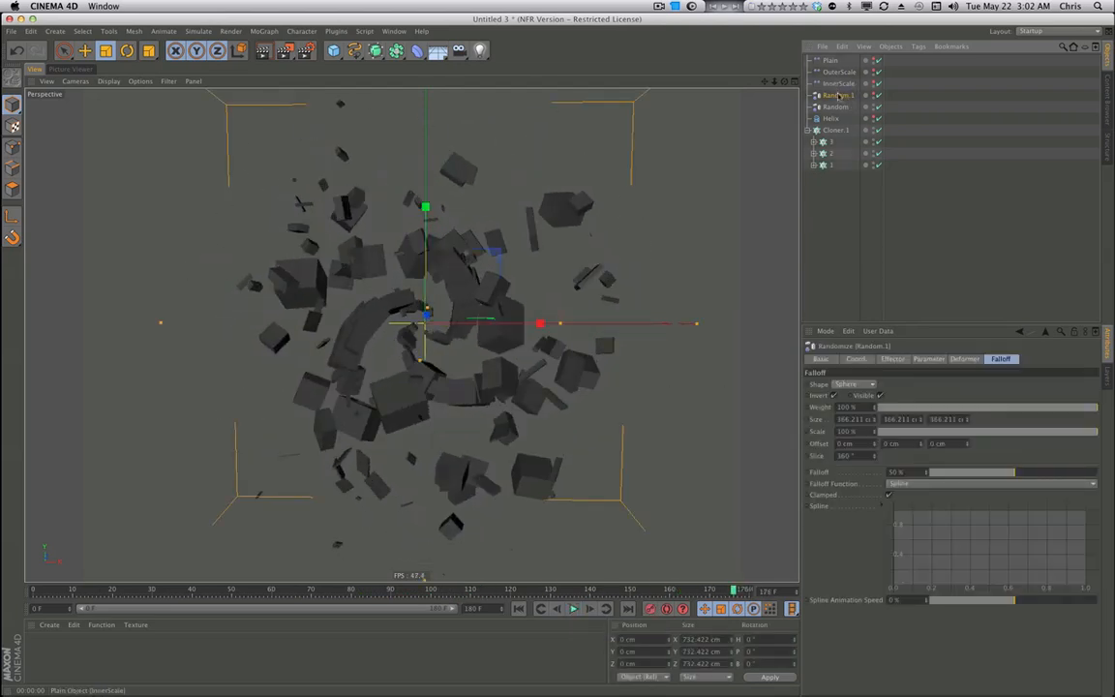
left_click(829, 131)
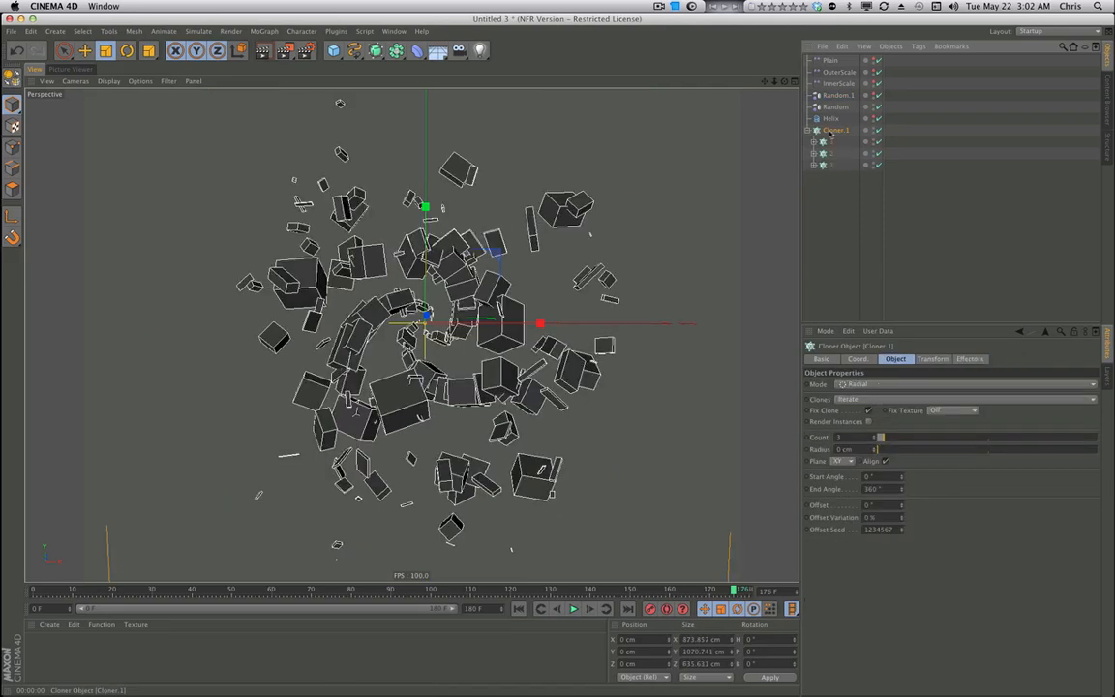
left_click(829, 142)
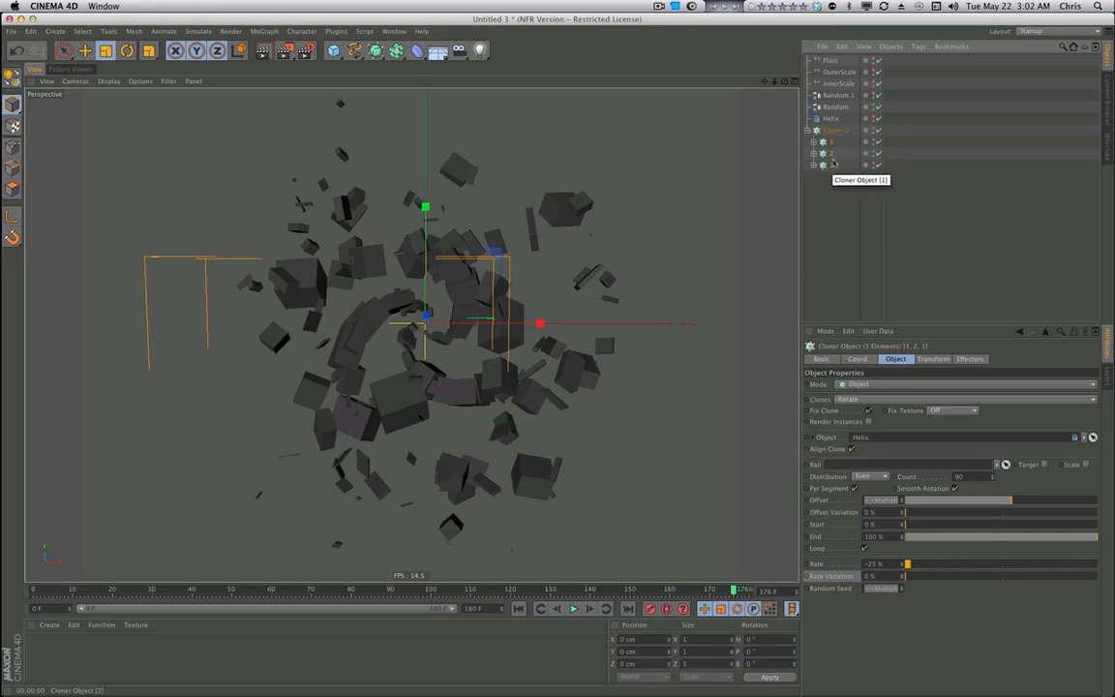
left_click(256, 31)
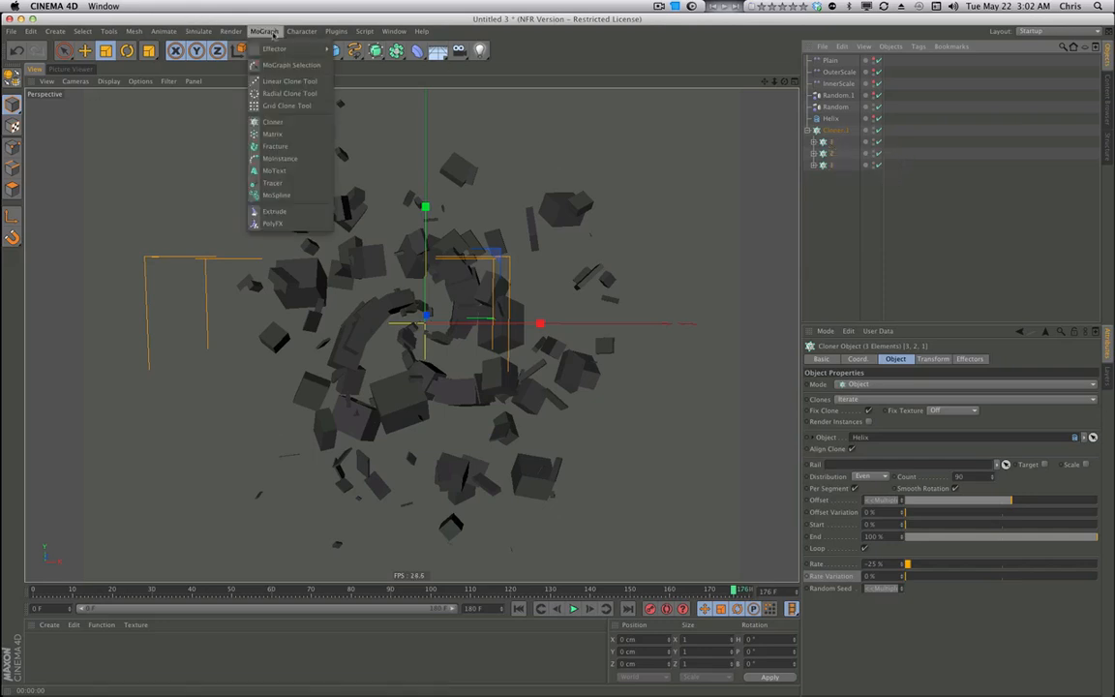
mouse_move(298, 49)
left_click(358, 141)
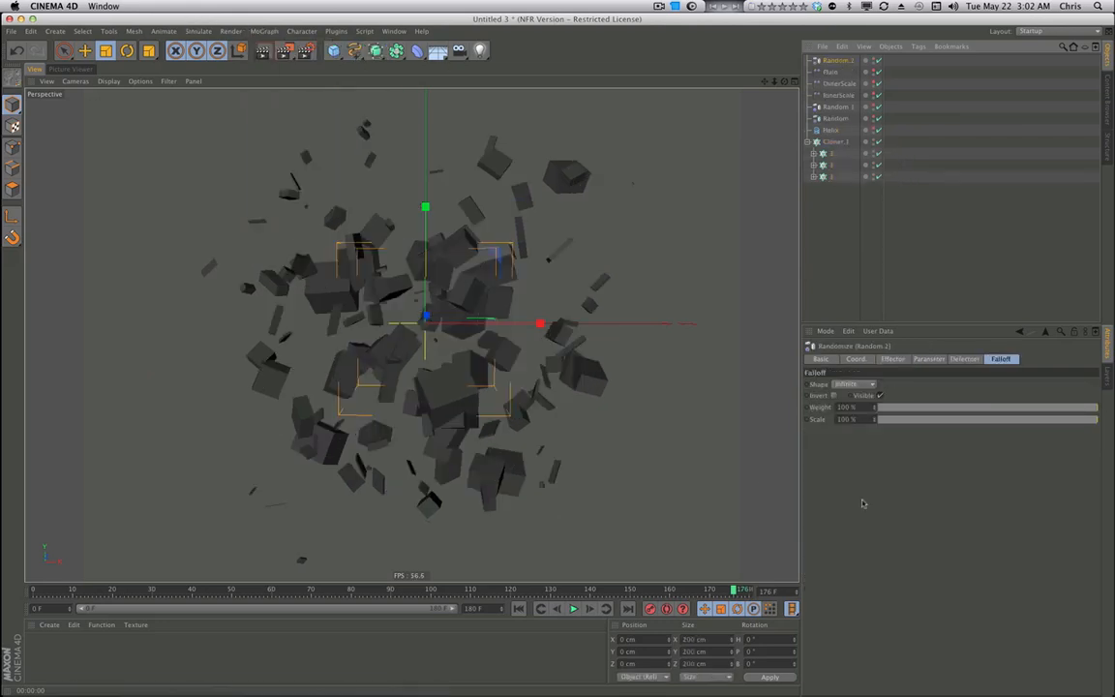
On the new Random.2 effector, disable Position and enable Rotation with H, P and B each set to 360°.
left_click(927, 359)
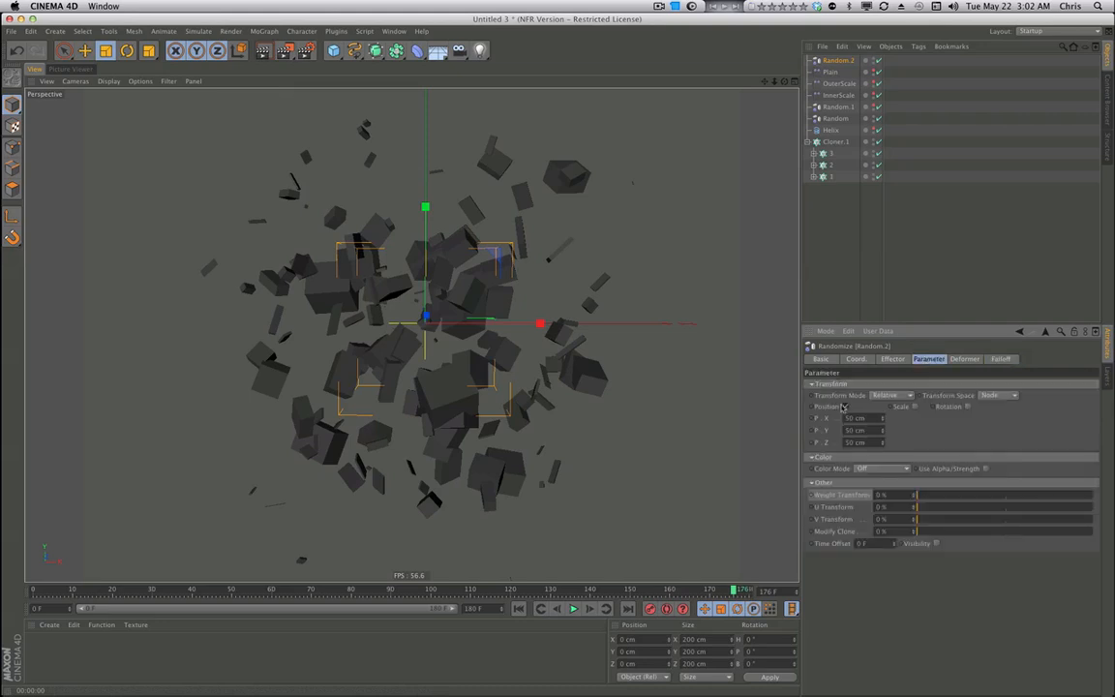
left_click(845, 406)
left_click(939, 406)
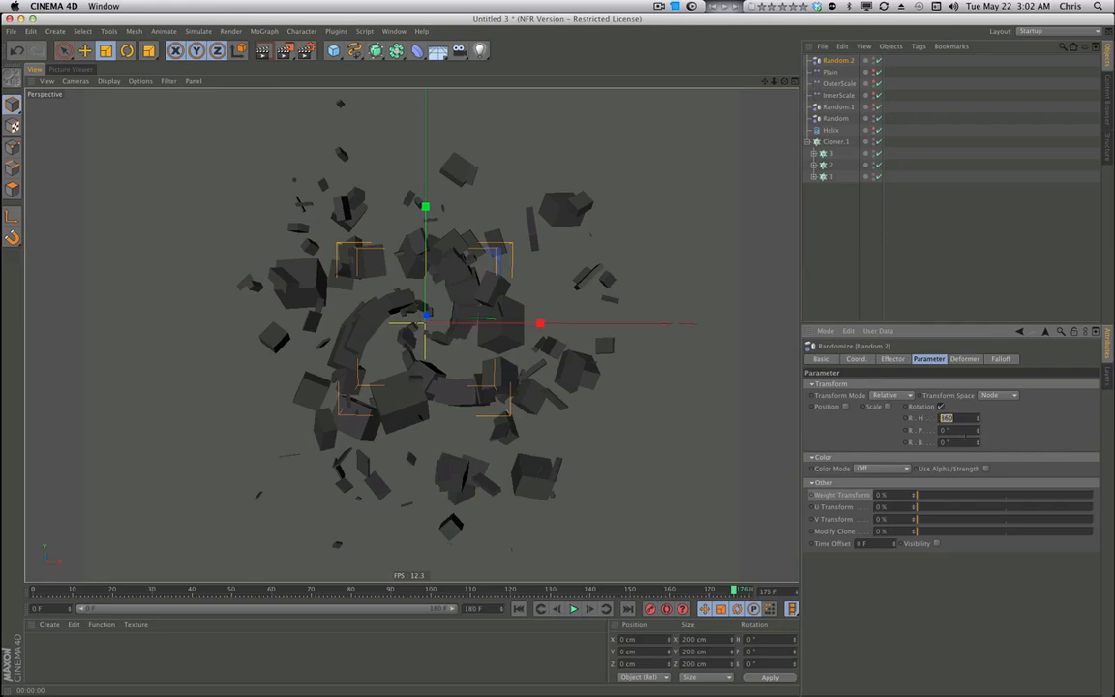
key("Tab")
type("360")
key("Tab")
type("360")
key("Return")
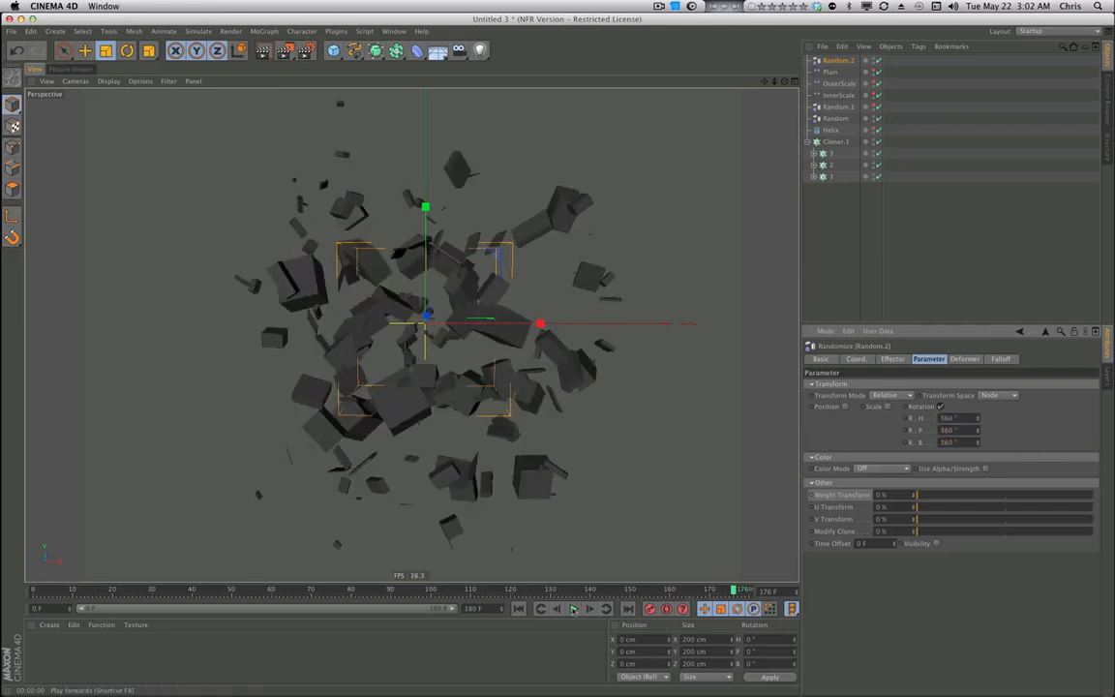
Preview the random rotation, and set Random.2's Random Mode to Noise with Indexed enabled.
left_click(573, 608)
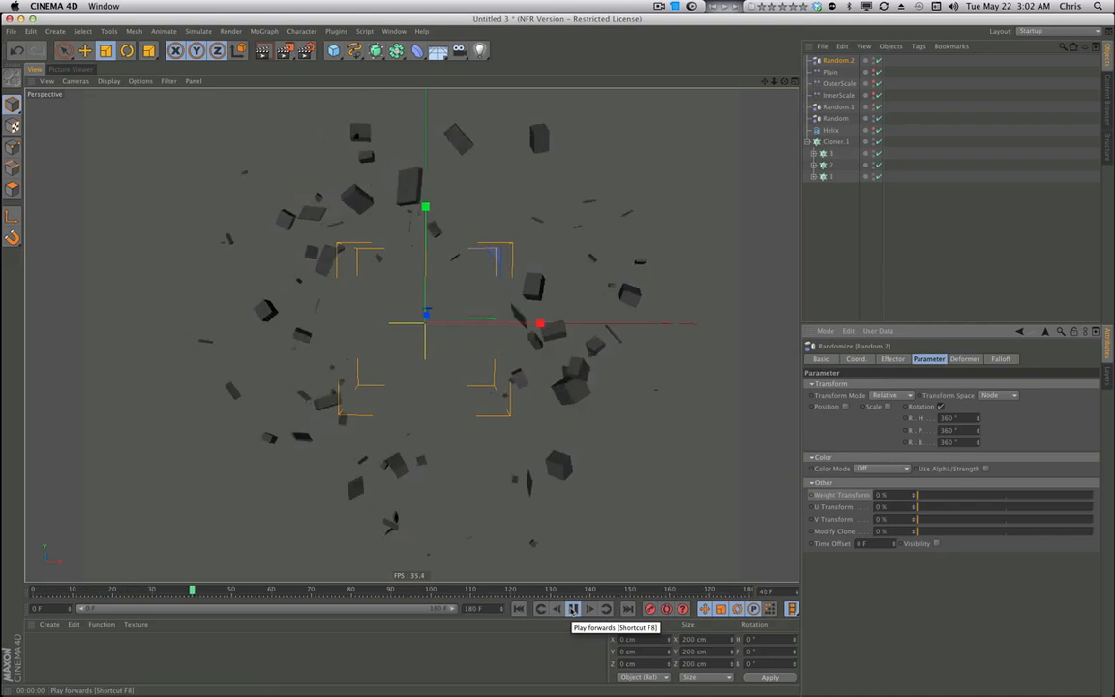
left_click(893, 359)
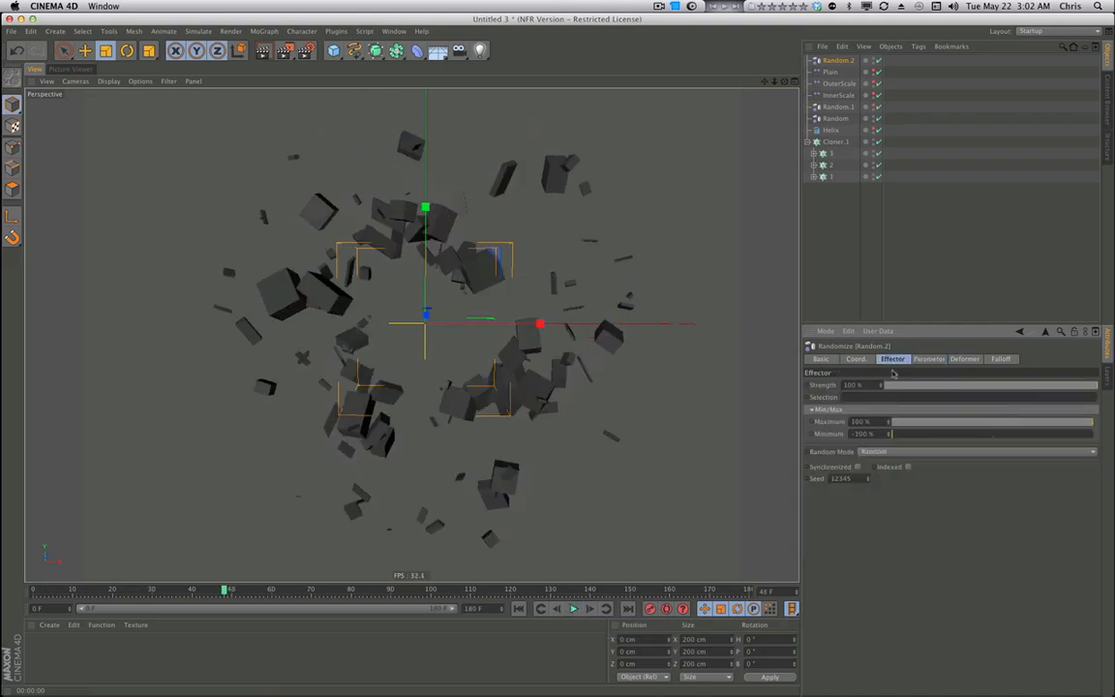
left_click(876, 450)
left_click(881, 495)
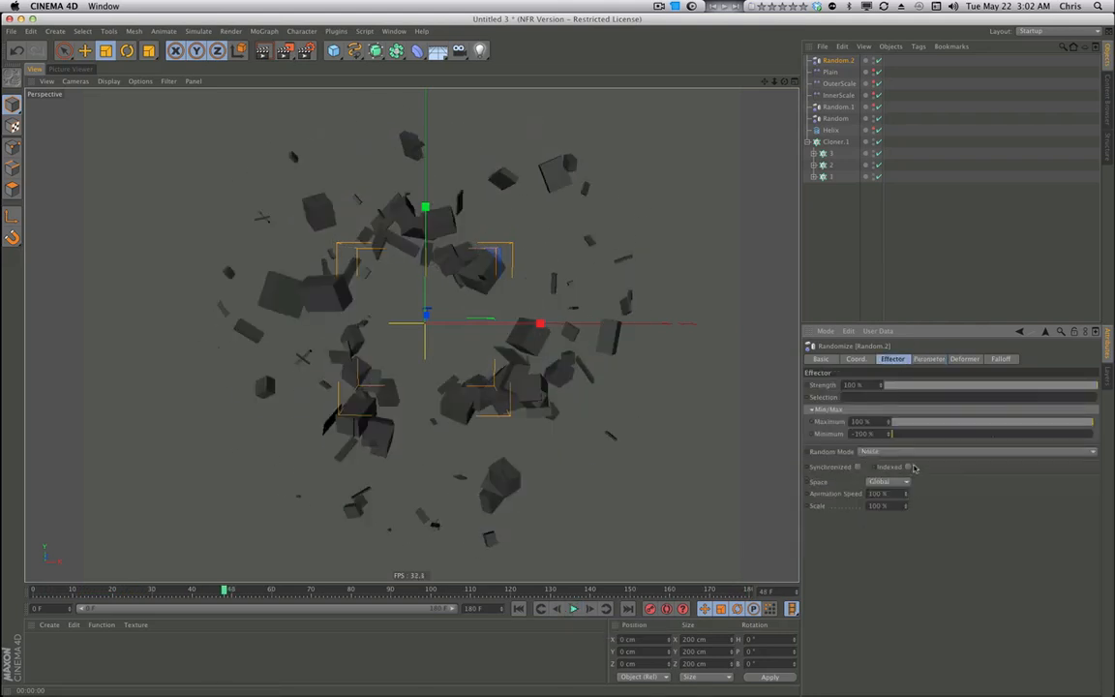
left_click(908, 467)
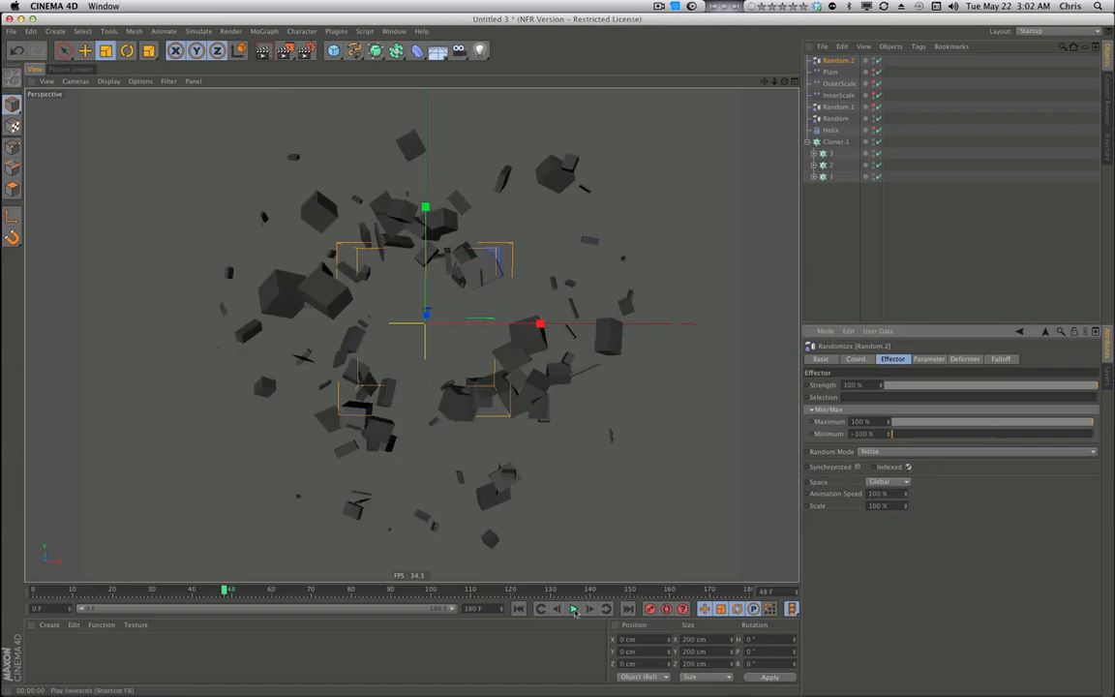
During playback, lower Random.2's Strength to 25% and its Animation Speed to 25%.
left_click(574, 610)
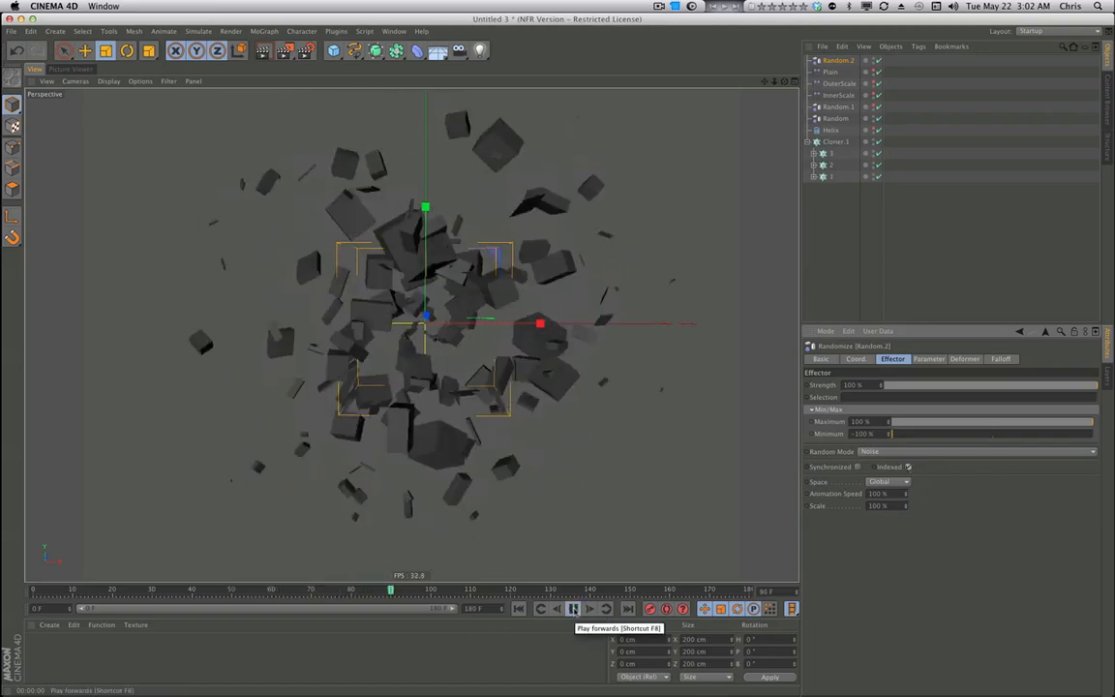
left_click(996, 385)
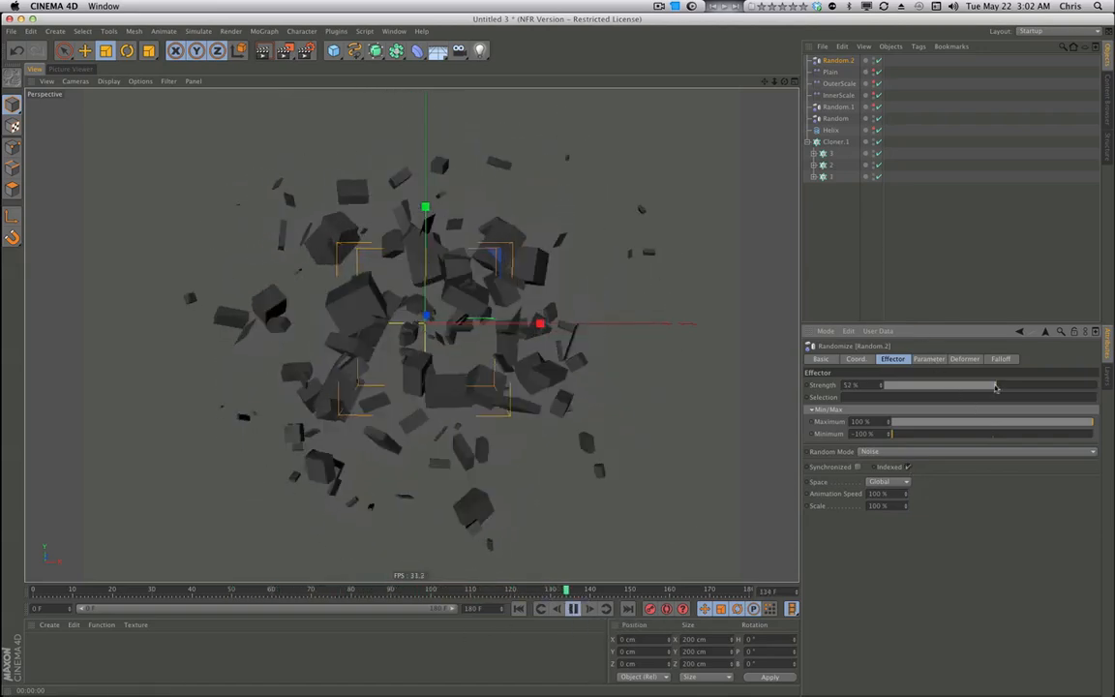
left_click_drag(995, 385, 936, 385)
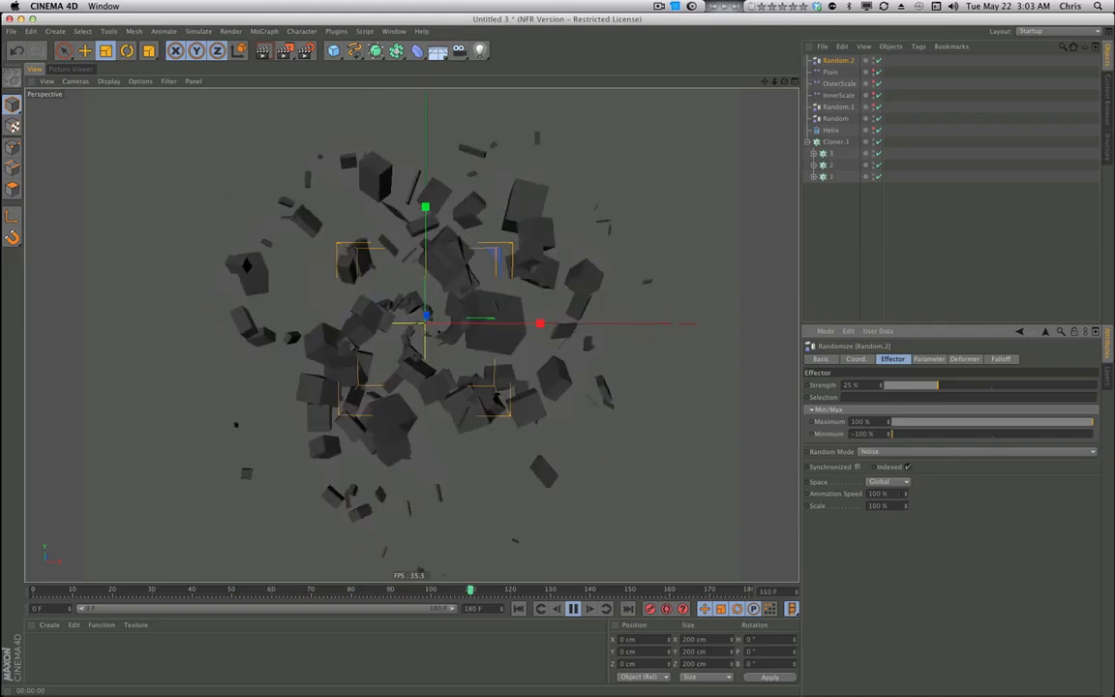
left_click_drag(888, 494, 840, 492)
type("25")
key("Return")
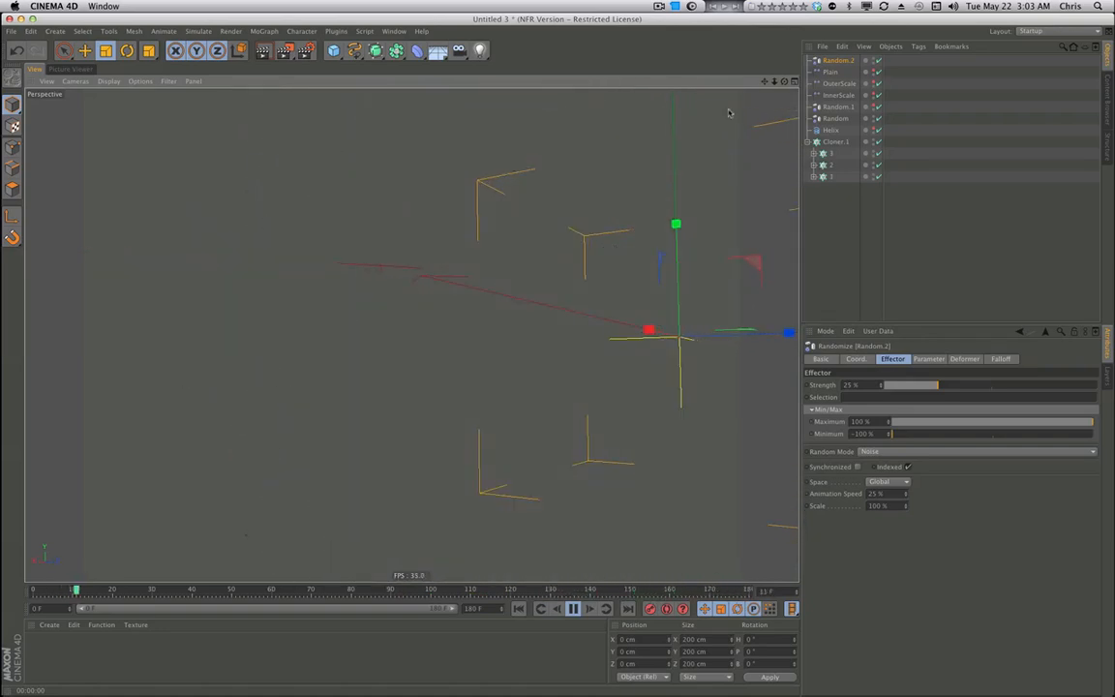
Disable the Random.1 effector and examine the playing spiral arms from several angles.
left_click(837, 106)
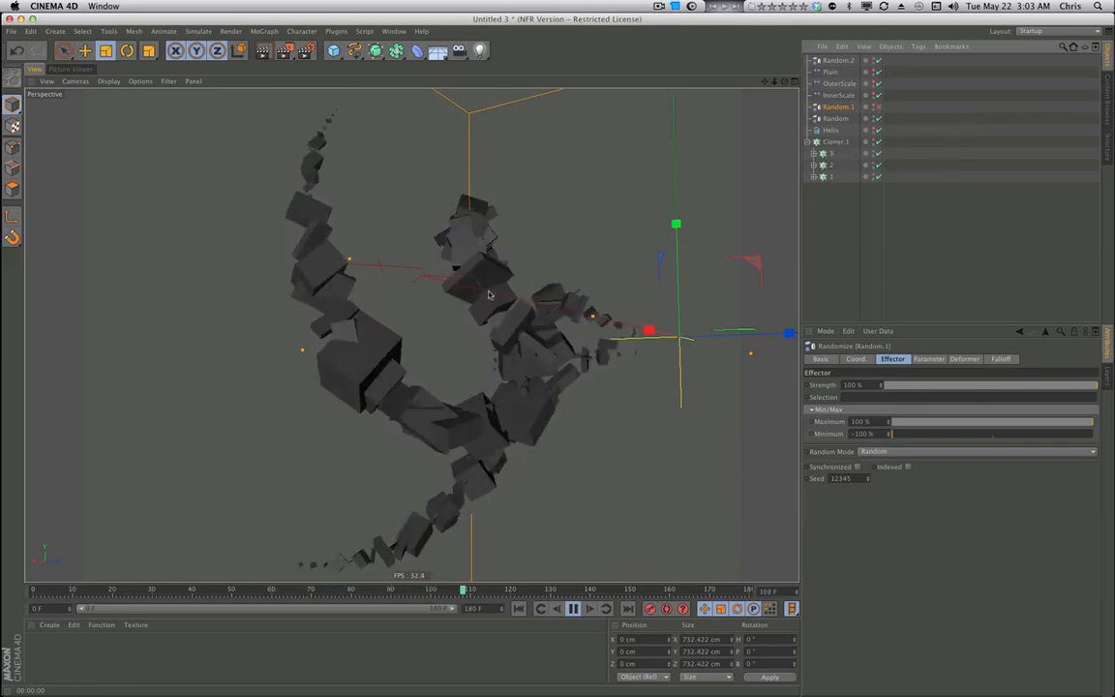
left_click_drag(540, 237, 470, 280, "alt")
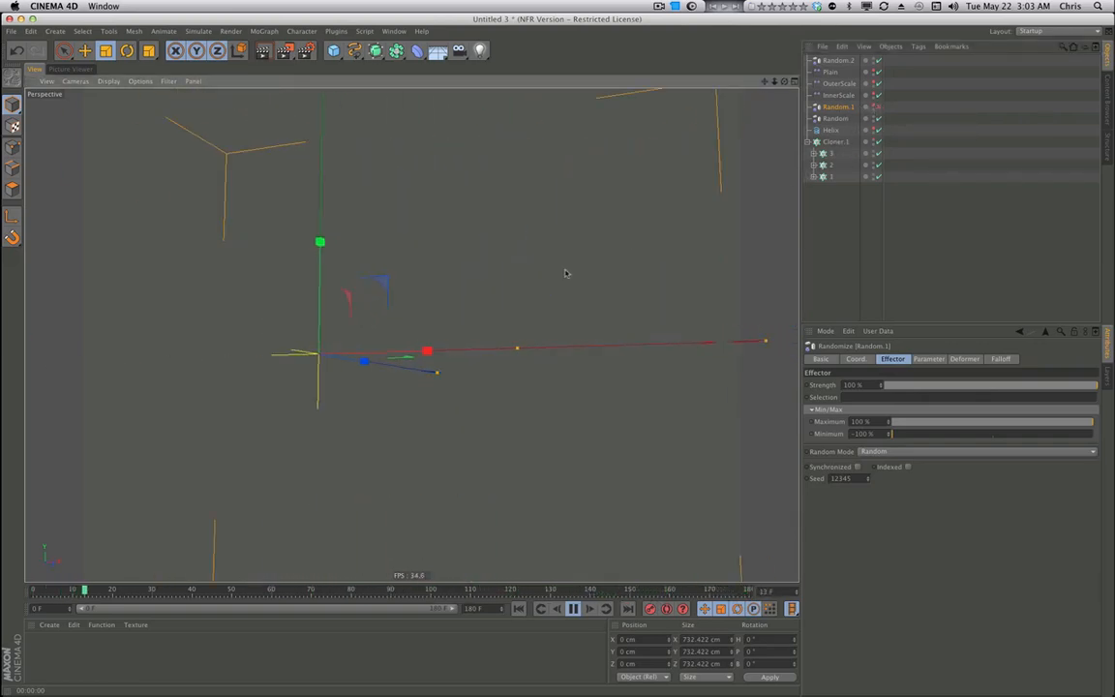
left_click_drag(566, 273, 198, 371, "alt")
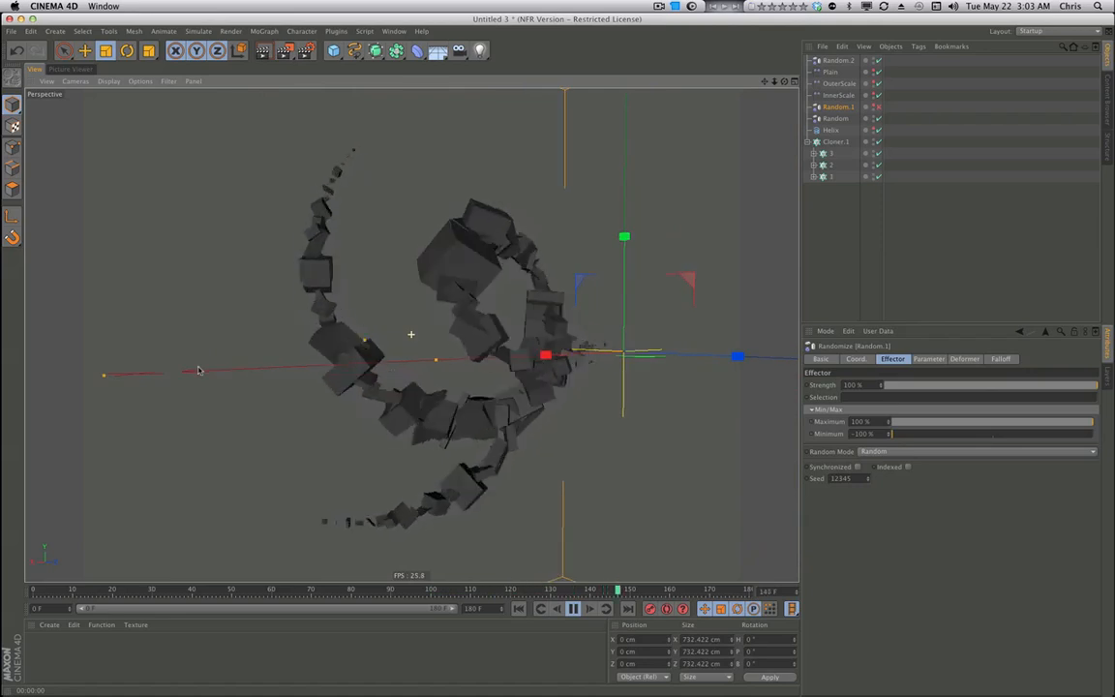
Increase the Helix spline's Height to 424 cm to deepen the spiral while the animation plays.
left_click(838, 142)
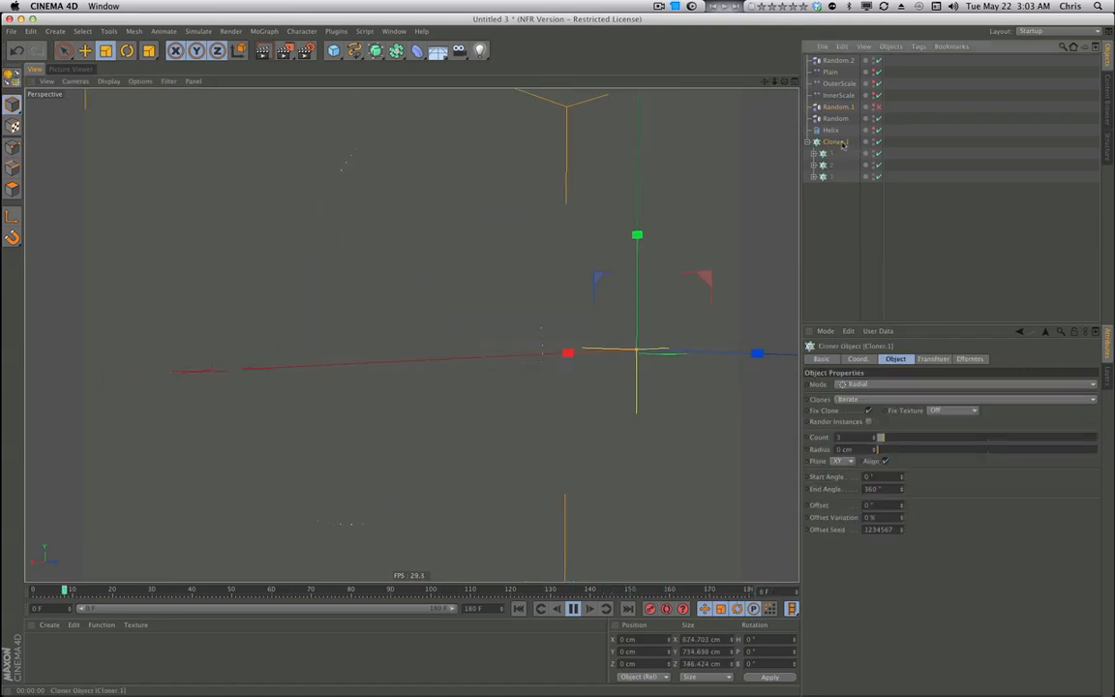
left_click(832, 130)
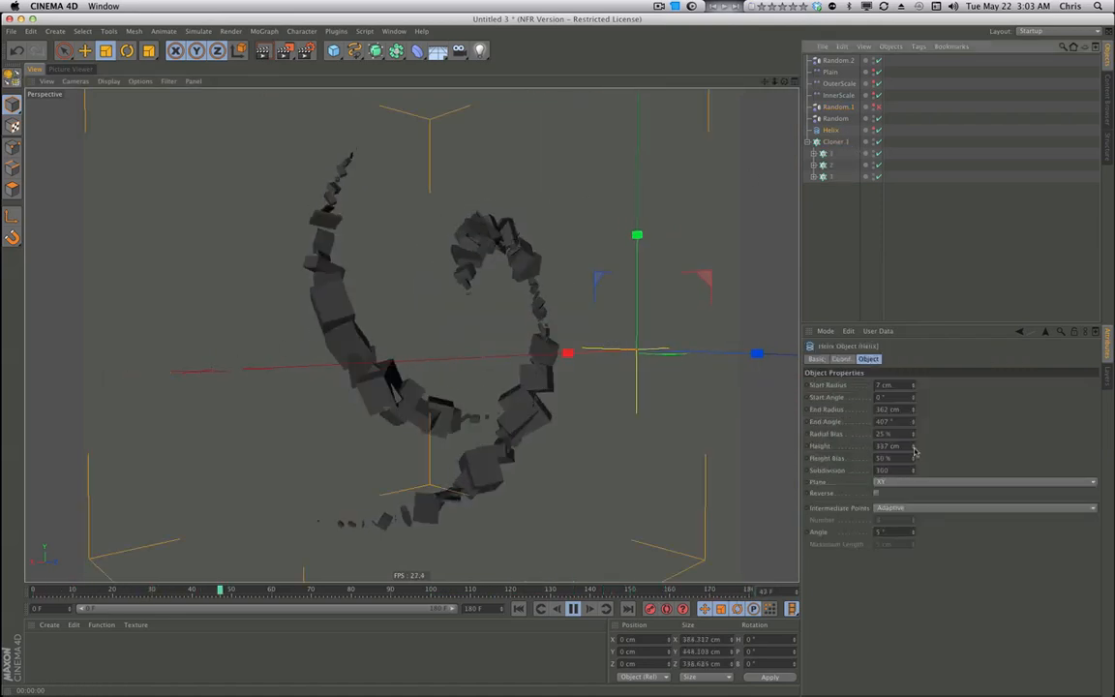
left_click_drag(912, 453, 914, 450)
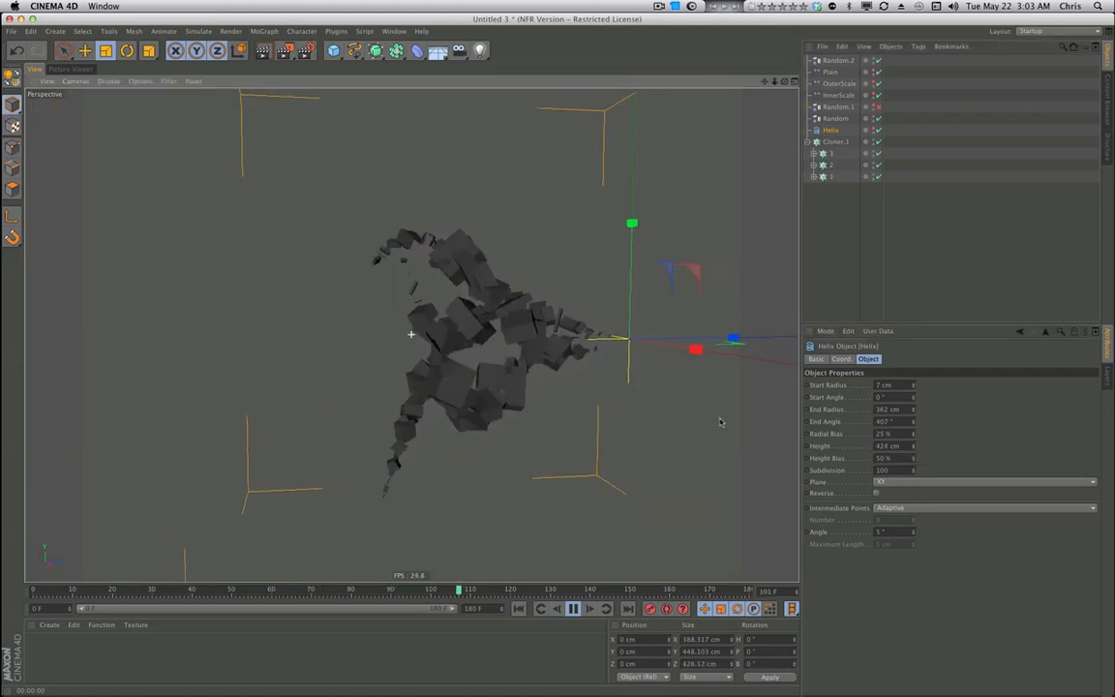
Try a Count of 5 on the radial Cloner.1 and examine the playing spiral from the side and front.
left_click(834, 142)
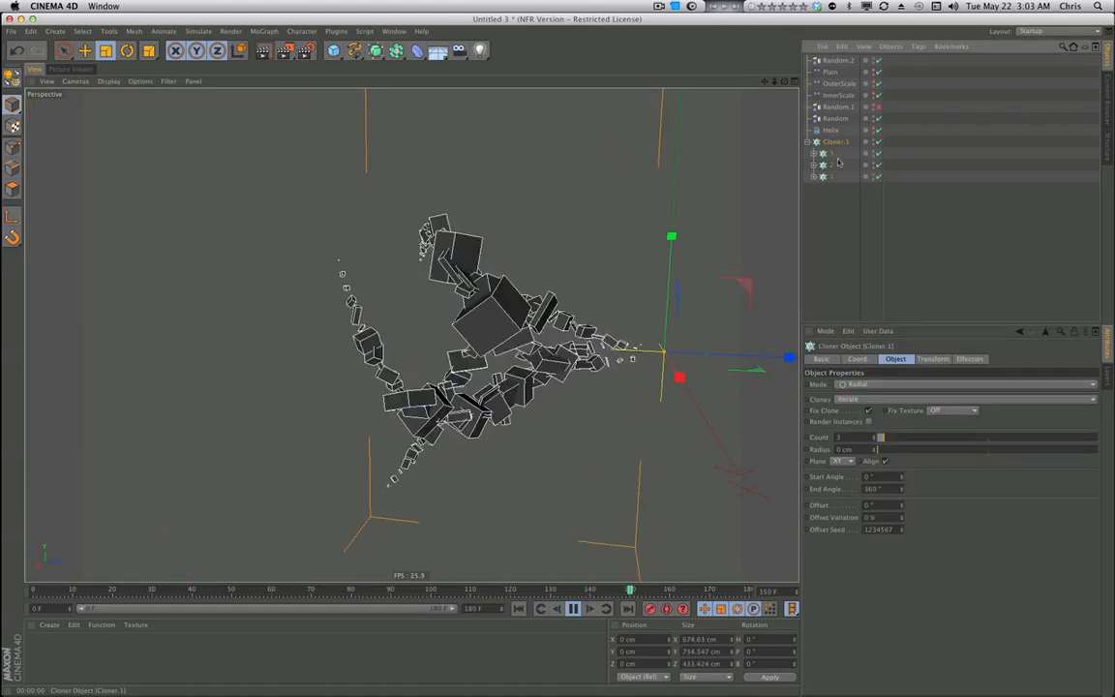
left_click_drag(882, 438, 888, 437)
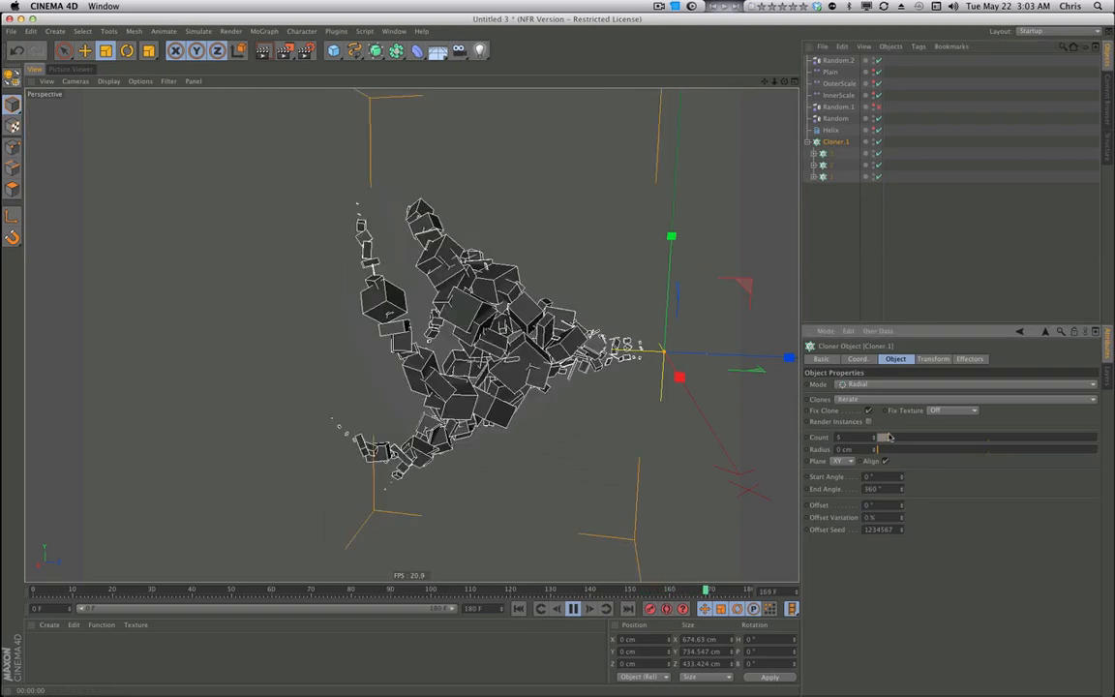
left_click(905, 298)
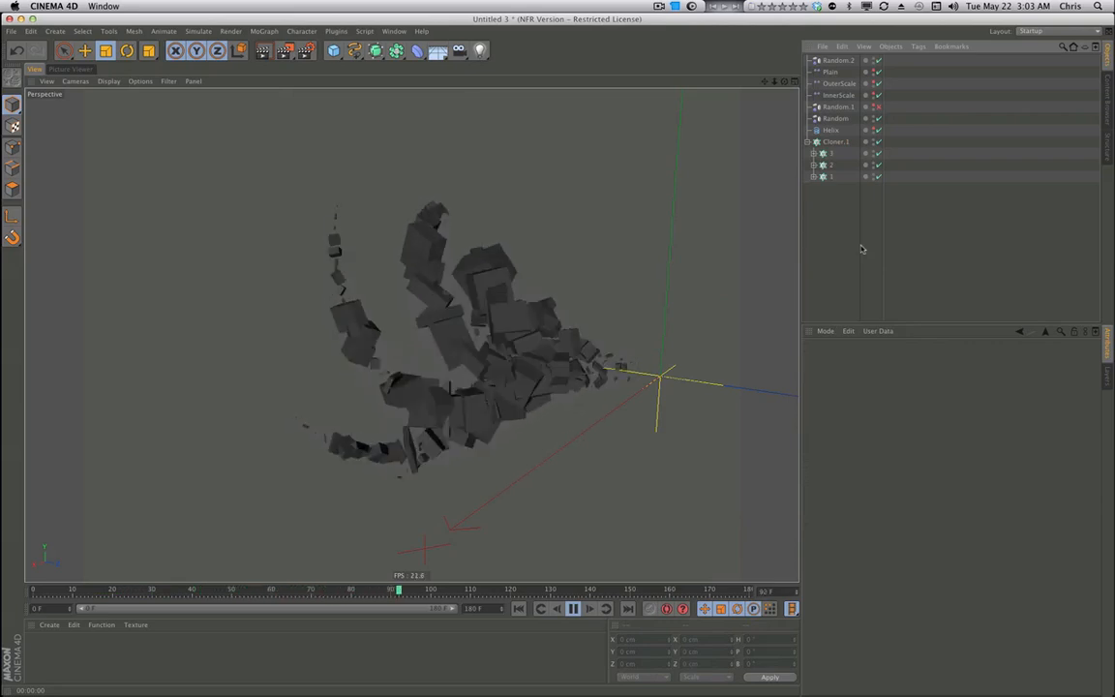
left_click_drag(516, 418, 767, 399, "alt")
Pause the animation and reduce Cloner.1's radial Count to 3.
left_click(574, 608)
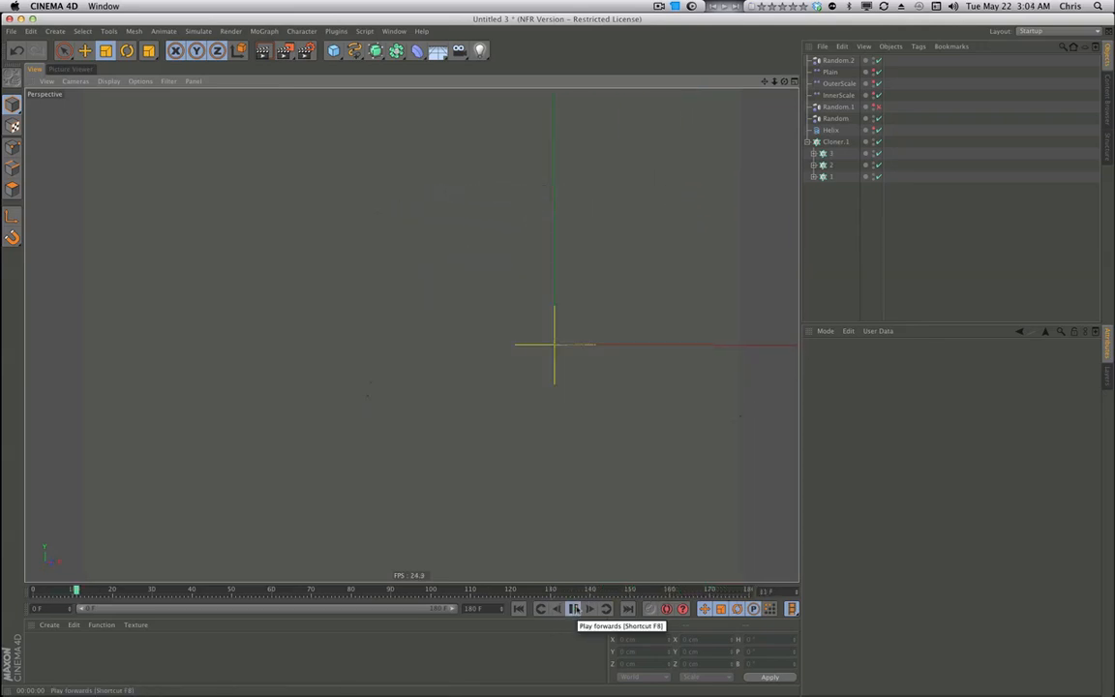
left_click(838, 142)
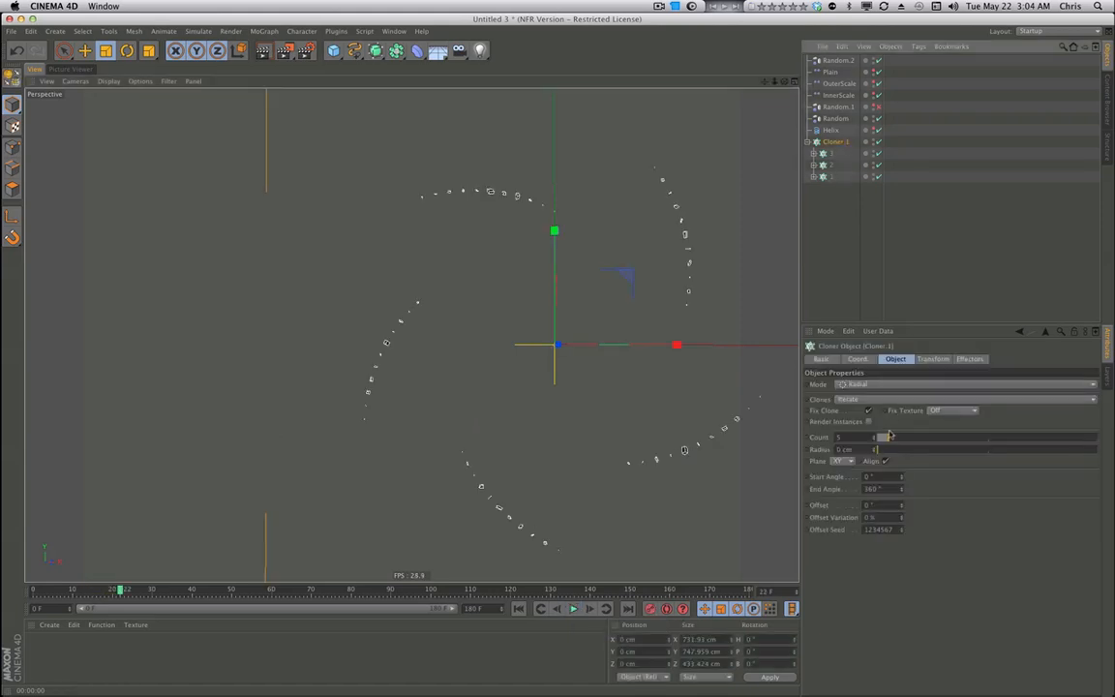
left_click_drag(876, 446, 874, 447)
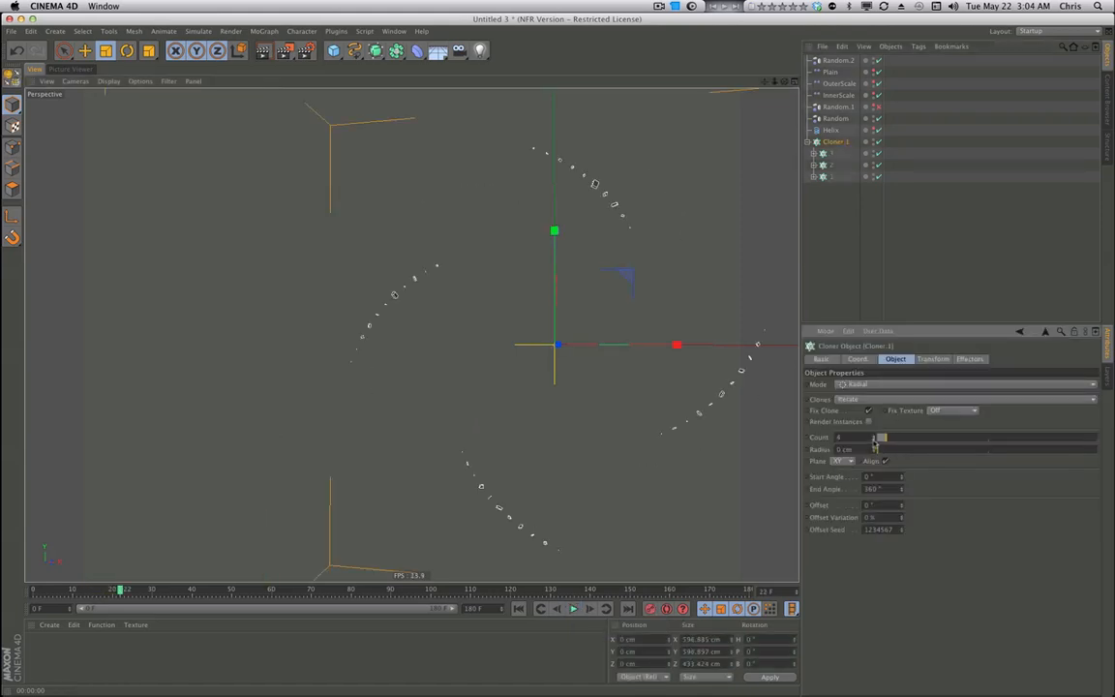
Play the three-armed spiral, pause at frame 87, and examine the arms' depth from slightly different angles.
left_click(573, 609)
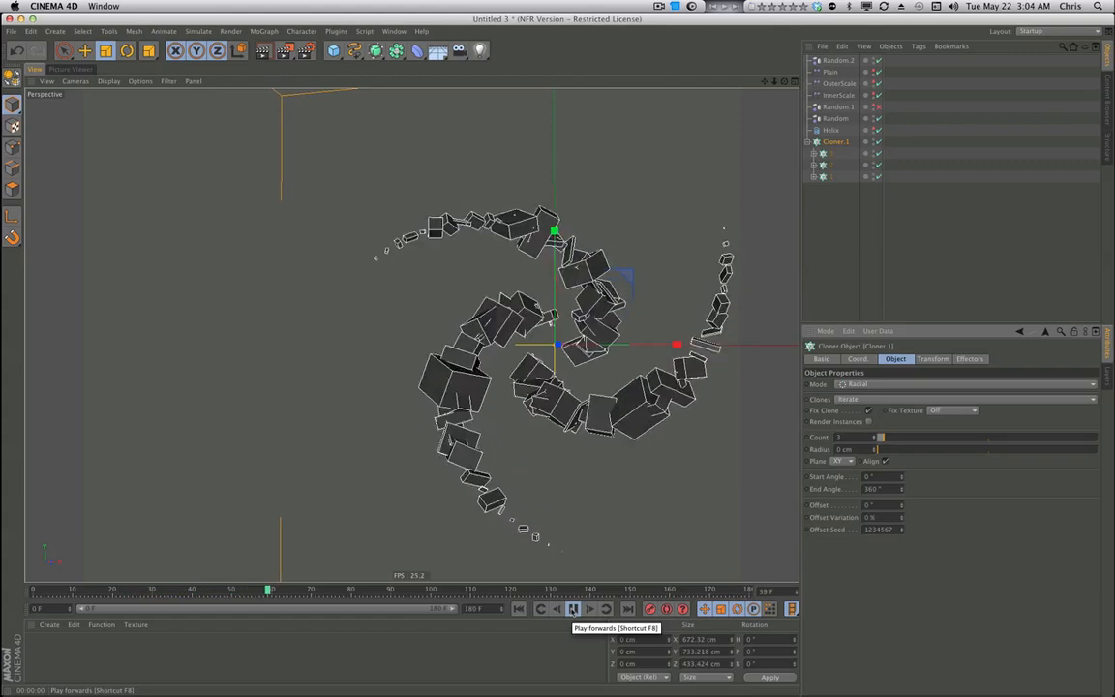
left_click(573, 609)
mouse_move(654, 455)
left_mouse_down("alt")
mouse_move(720, 453)
mouse_move(652, 448)
mouse_move(544, 417)
left_mouse_up("alt")
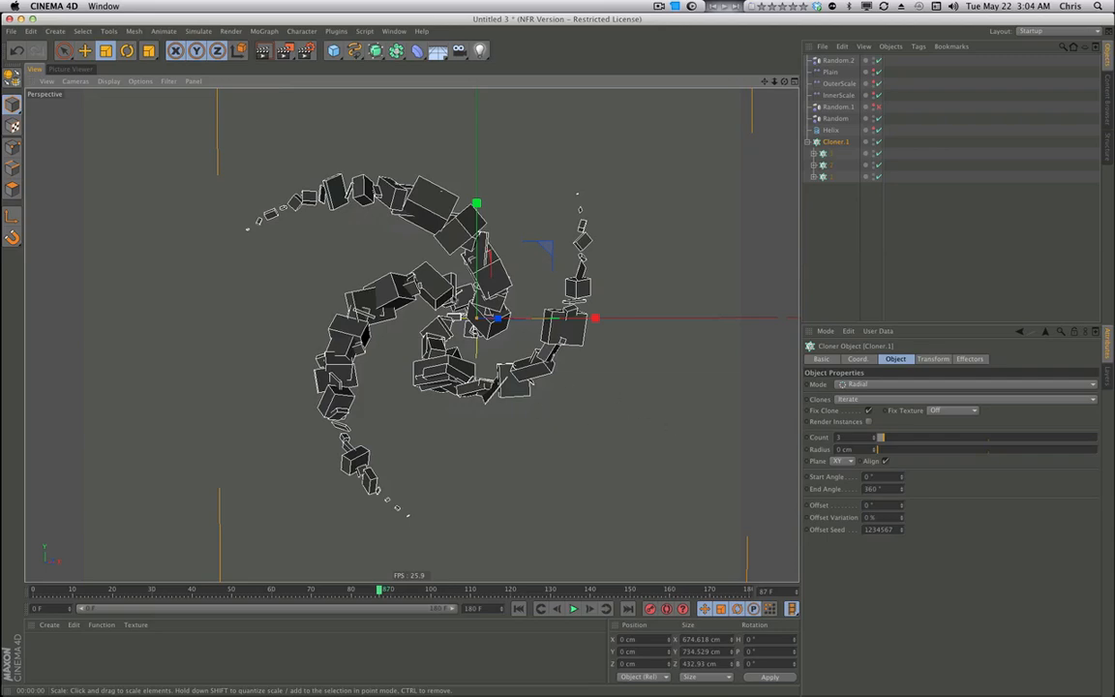
mouse_move(474, 314)
left_mouse_down("alt")
mouse_move(303, 304)
mouse_move(377, 348)
mouse_move(286, 317)
mouse_move(527, 327)
mouse_move(606, 319)
left_mouse_up("alt")
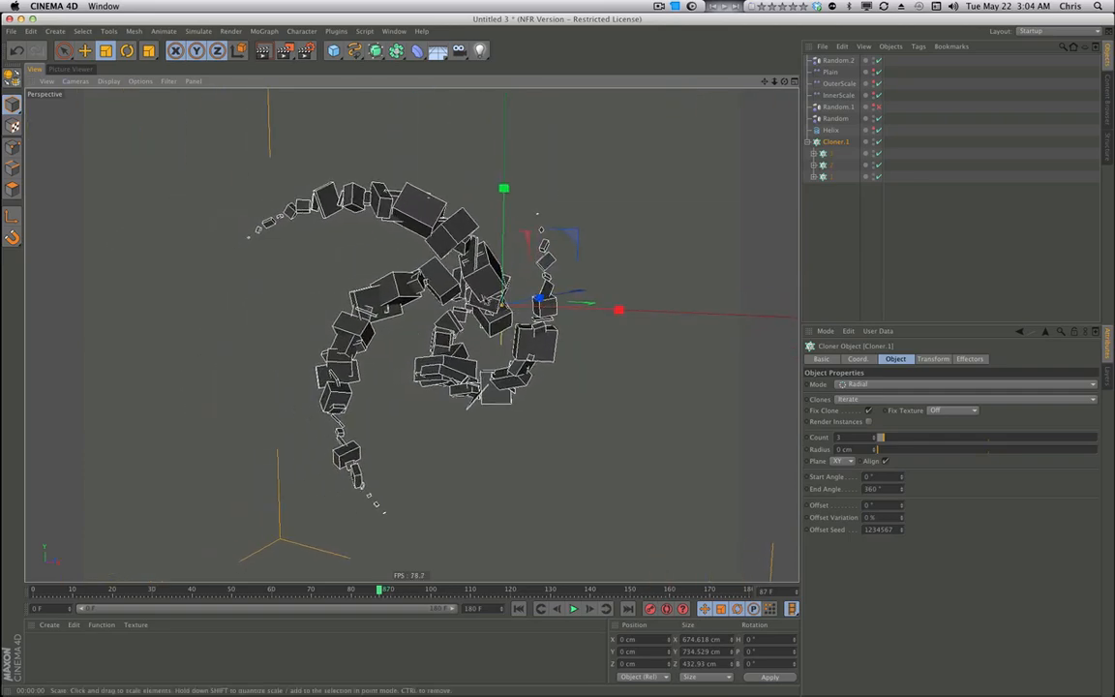
mouse_move(473, 304)
left_mouse_down("alt")
mouse_move(453, 305)
mouse_move(570, 307)
mouse_move(513, 305)
mouse_move(531, 306)
left_mouse_up("alt")
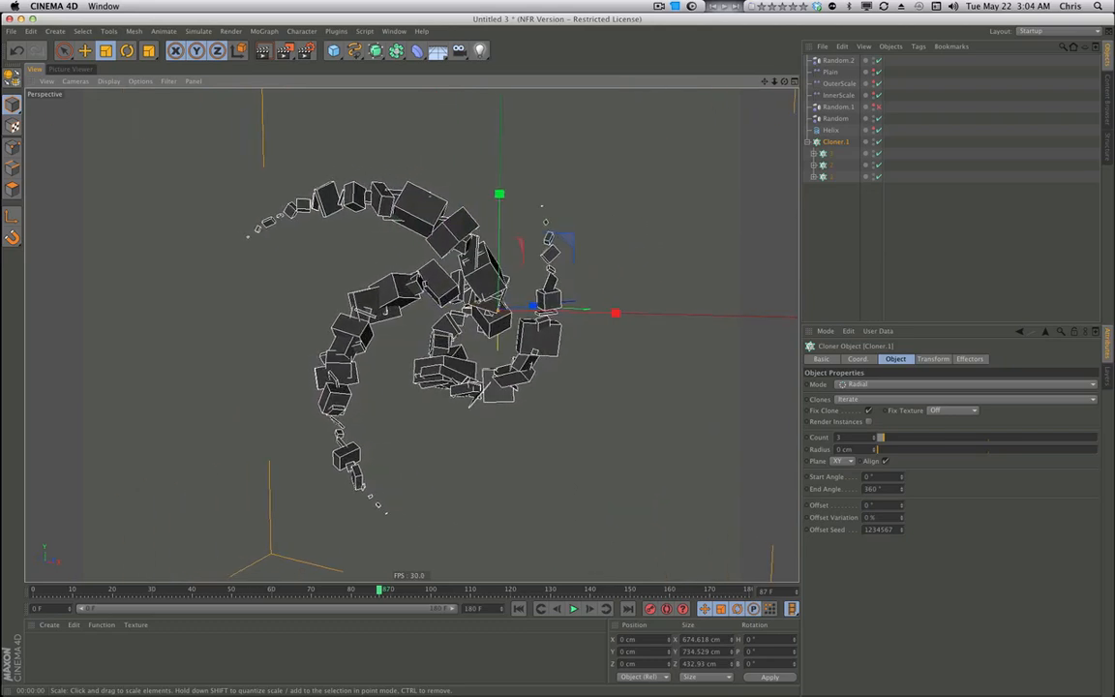